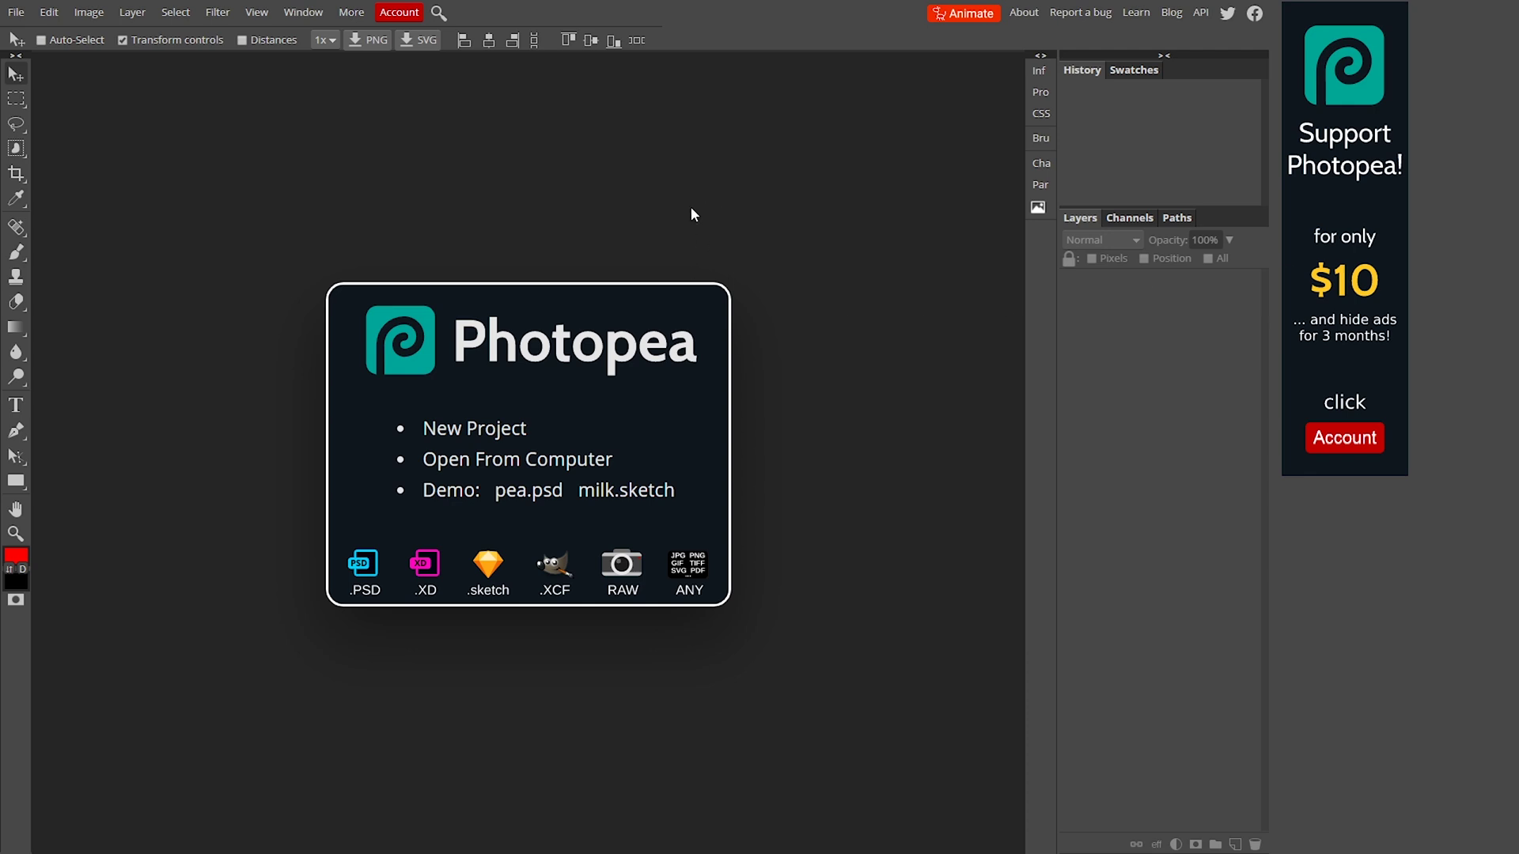
pyautogui.press('F11')
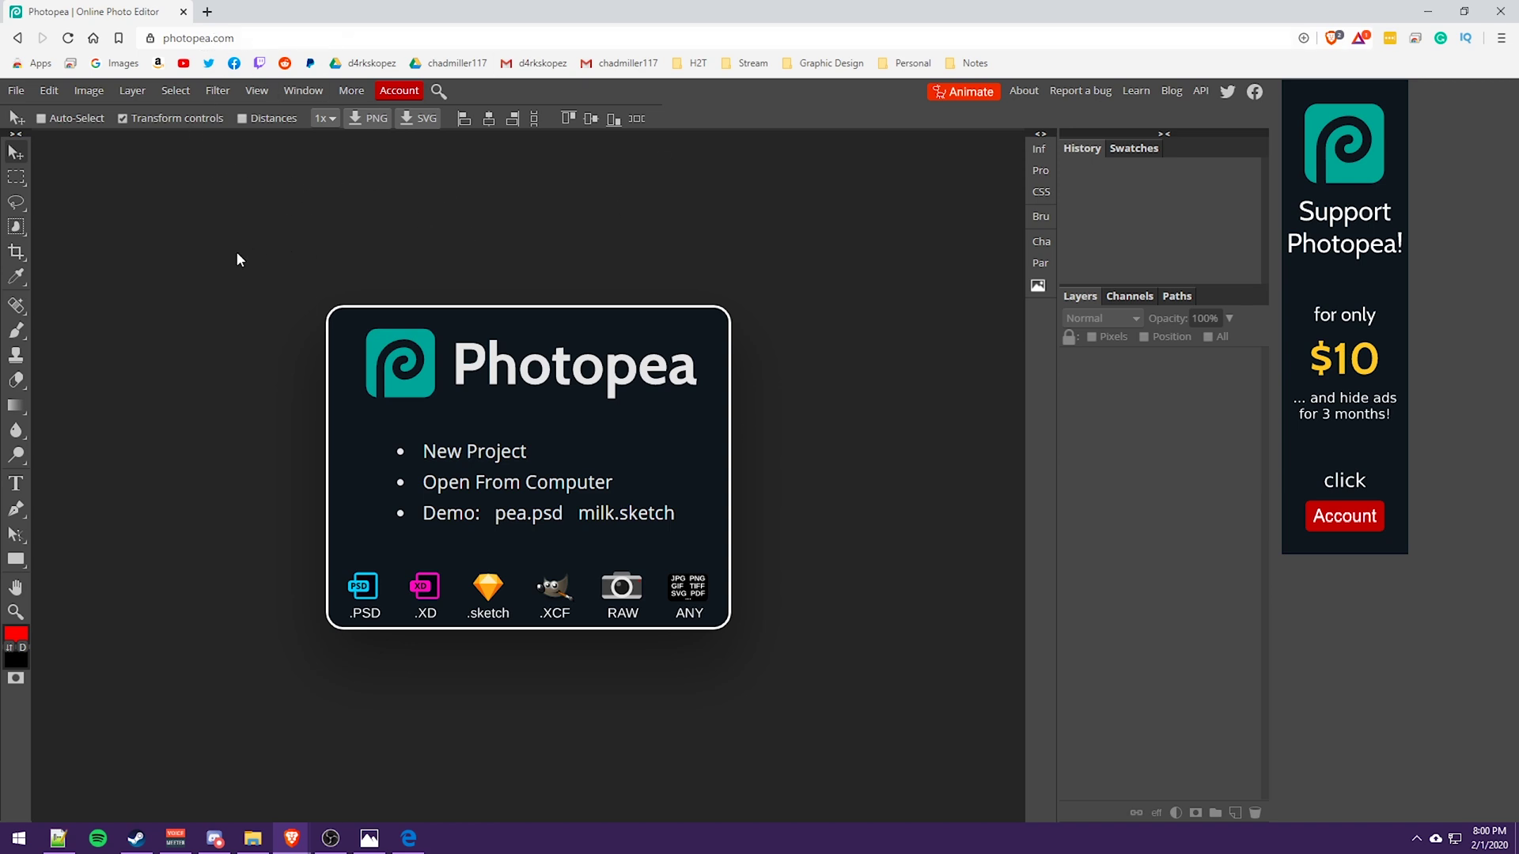
pyautogui.press('F11')
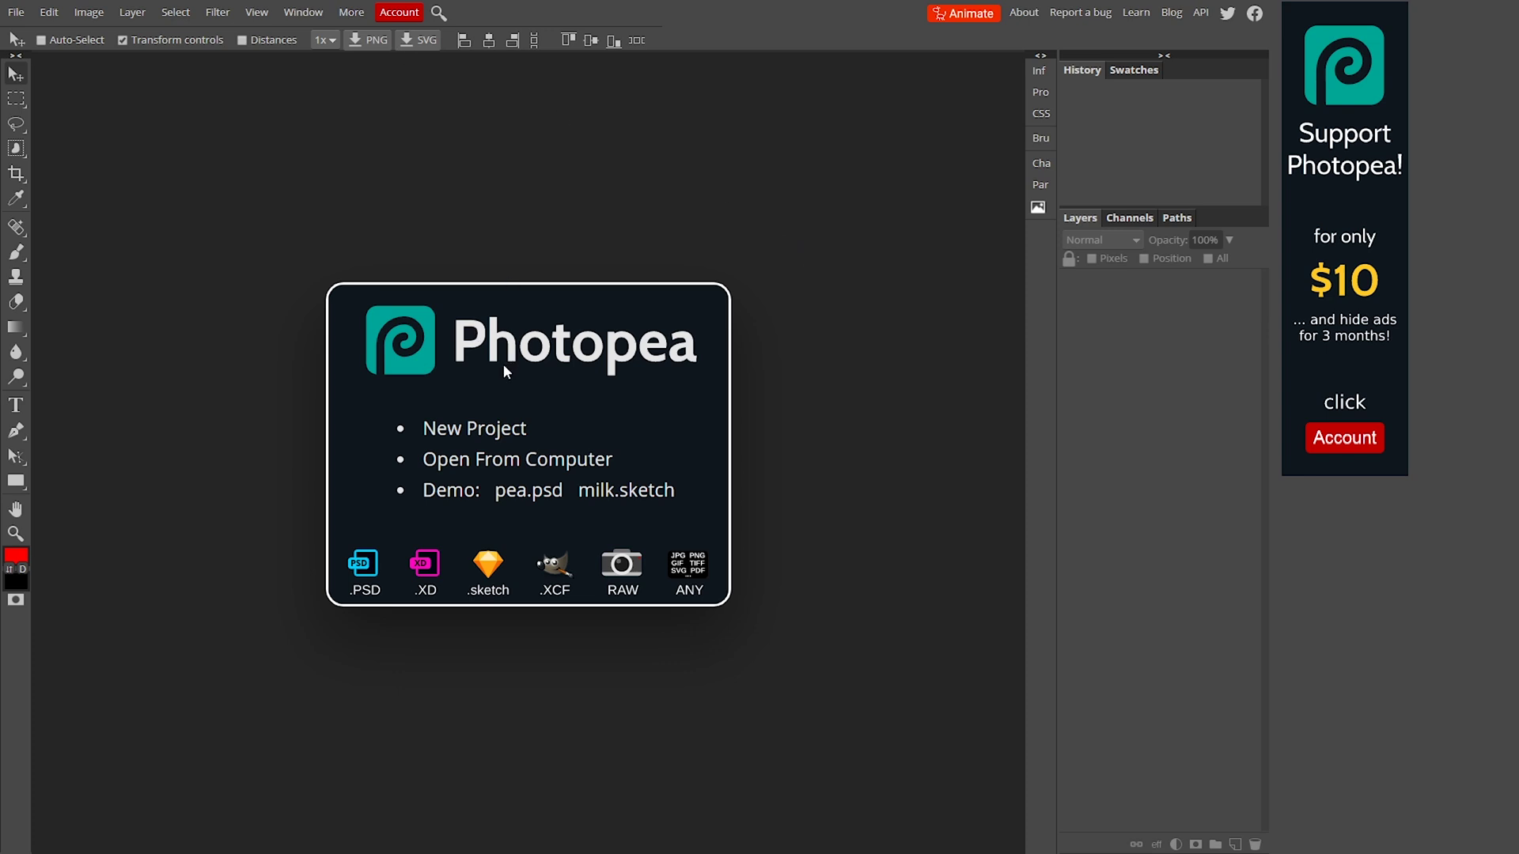
# Create a new project from the Full HD screen preset, 1920 x 1080 px, with a white background
pyautogui.click(472, 433)
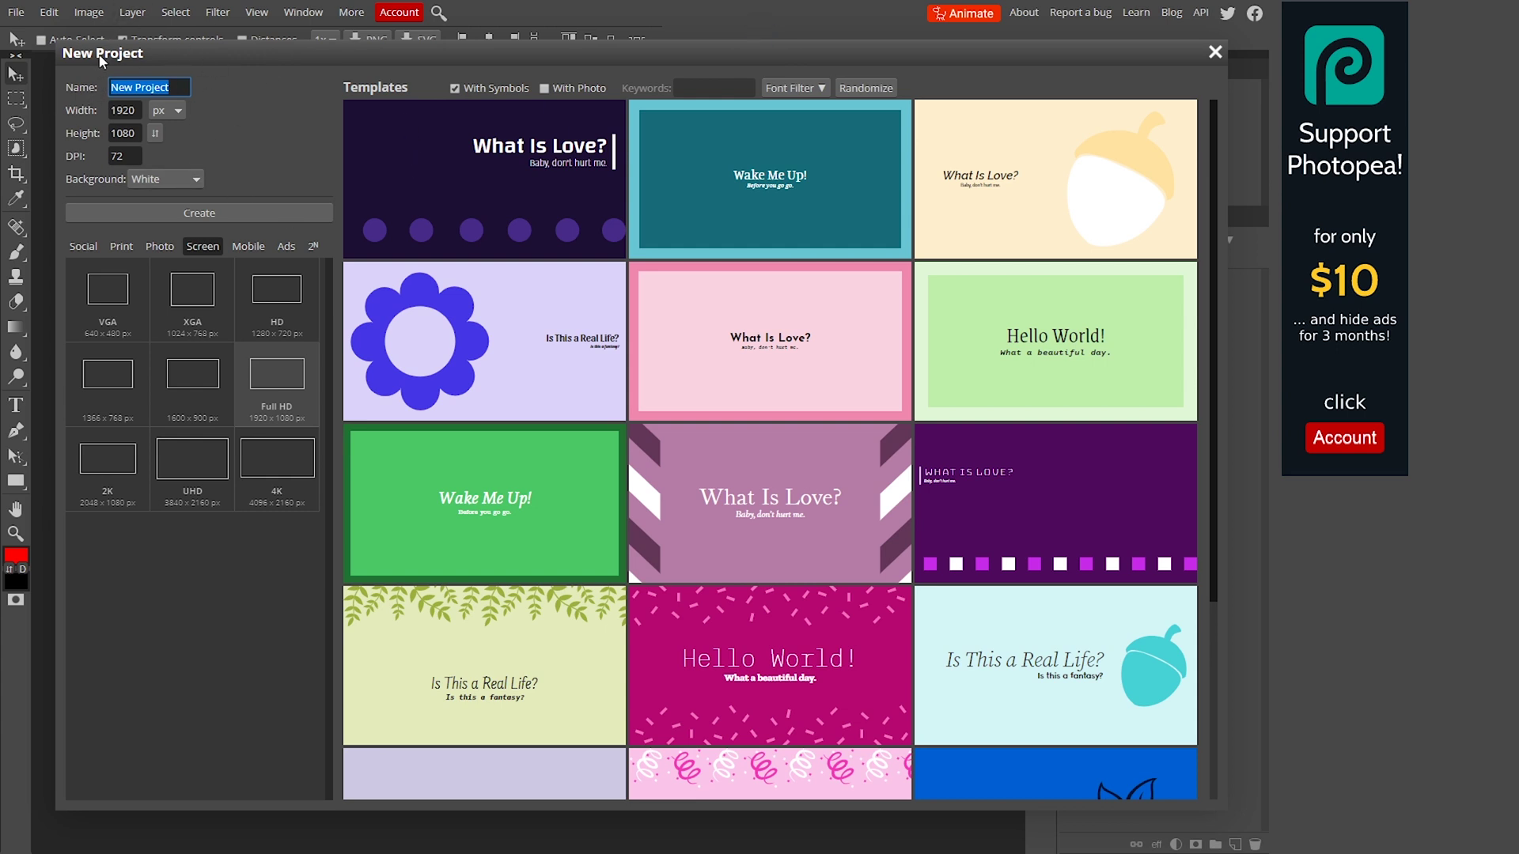
pyautogui.moveTo(105, 63); pyautogui.dragTo(155, 50)
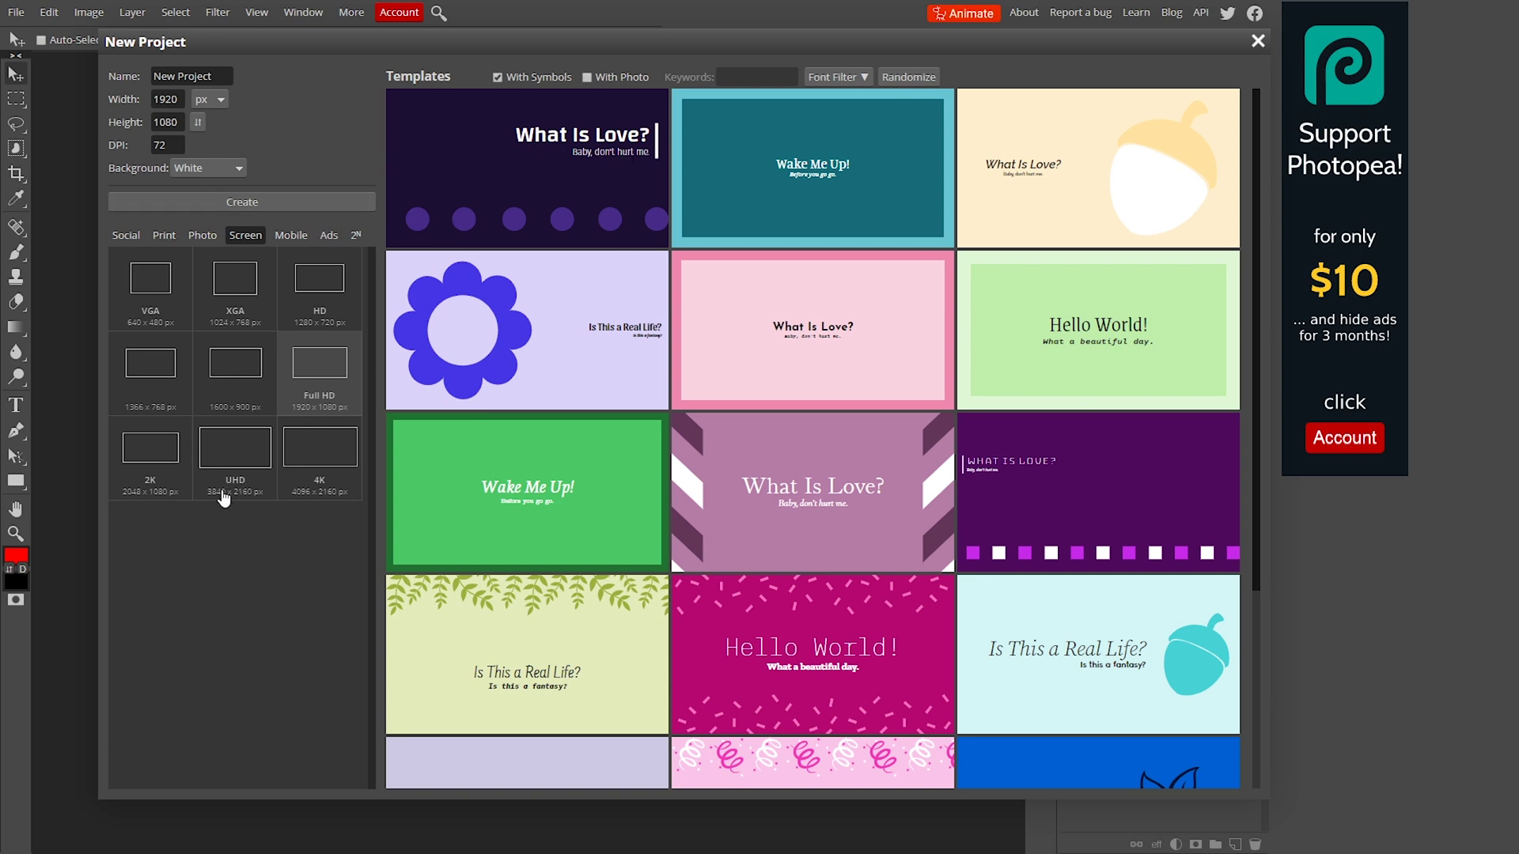
pyautogui.click(129, 236)
pyautogui.click(164, 235)
pyautogui.click(202, 235)
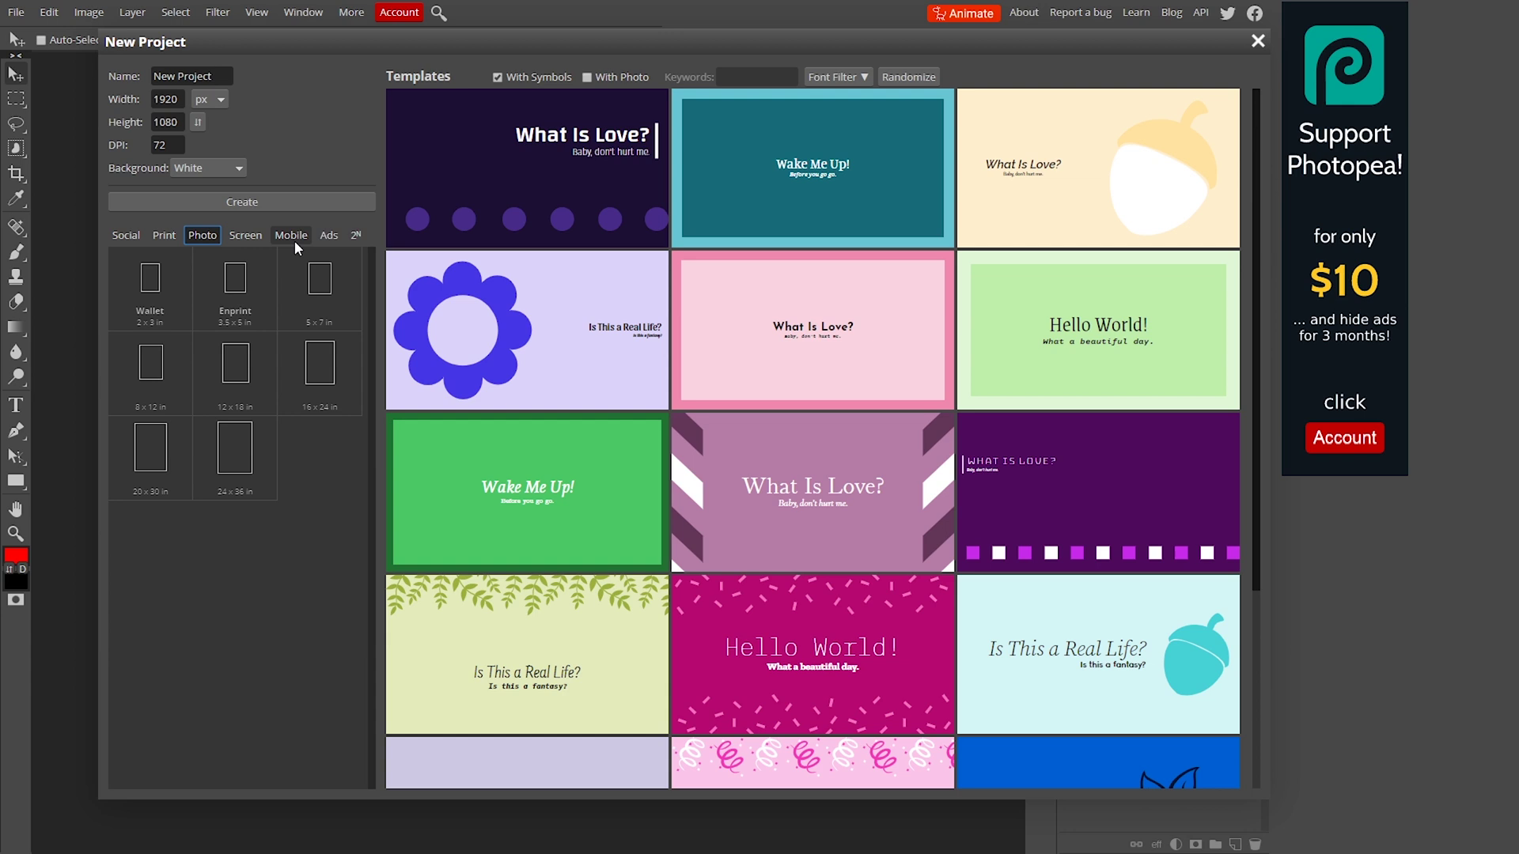
pyautogui.click(245, 235)
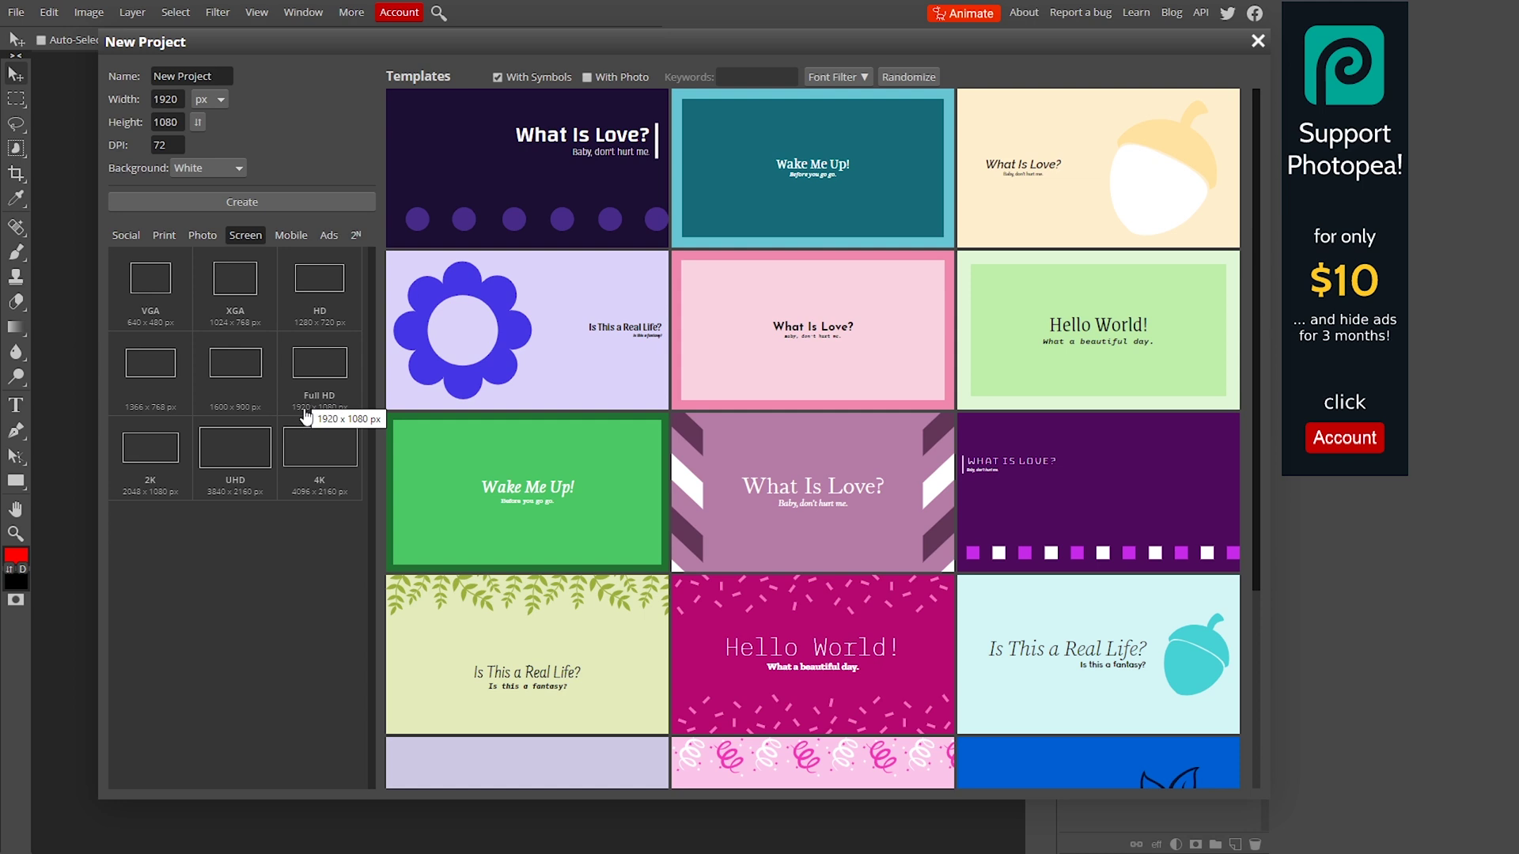
pyautogui.click(322, 366)
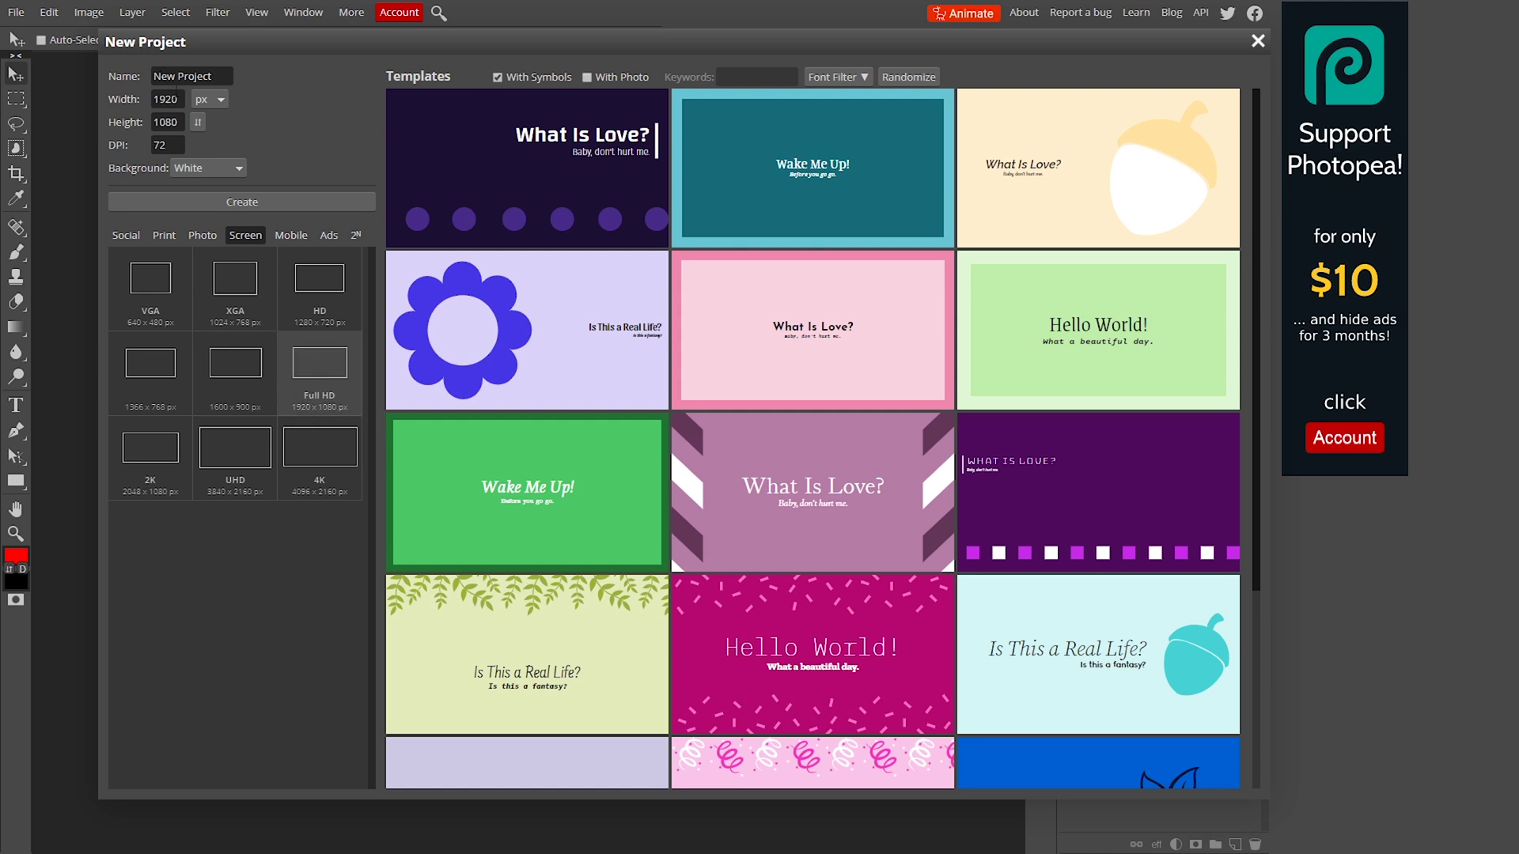
pyautogui.click(165, 98)
pyautogui.press('Tab')
pyautogui.press('Tab')
pyautogui.click(204, 169)
pyautogui.click(208, 183)
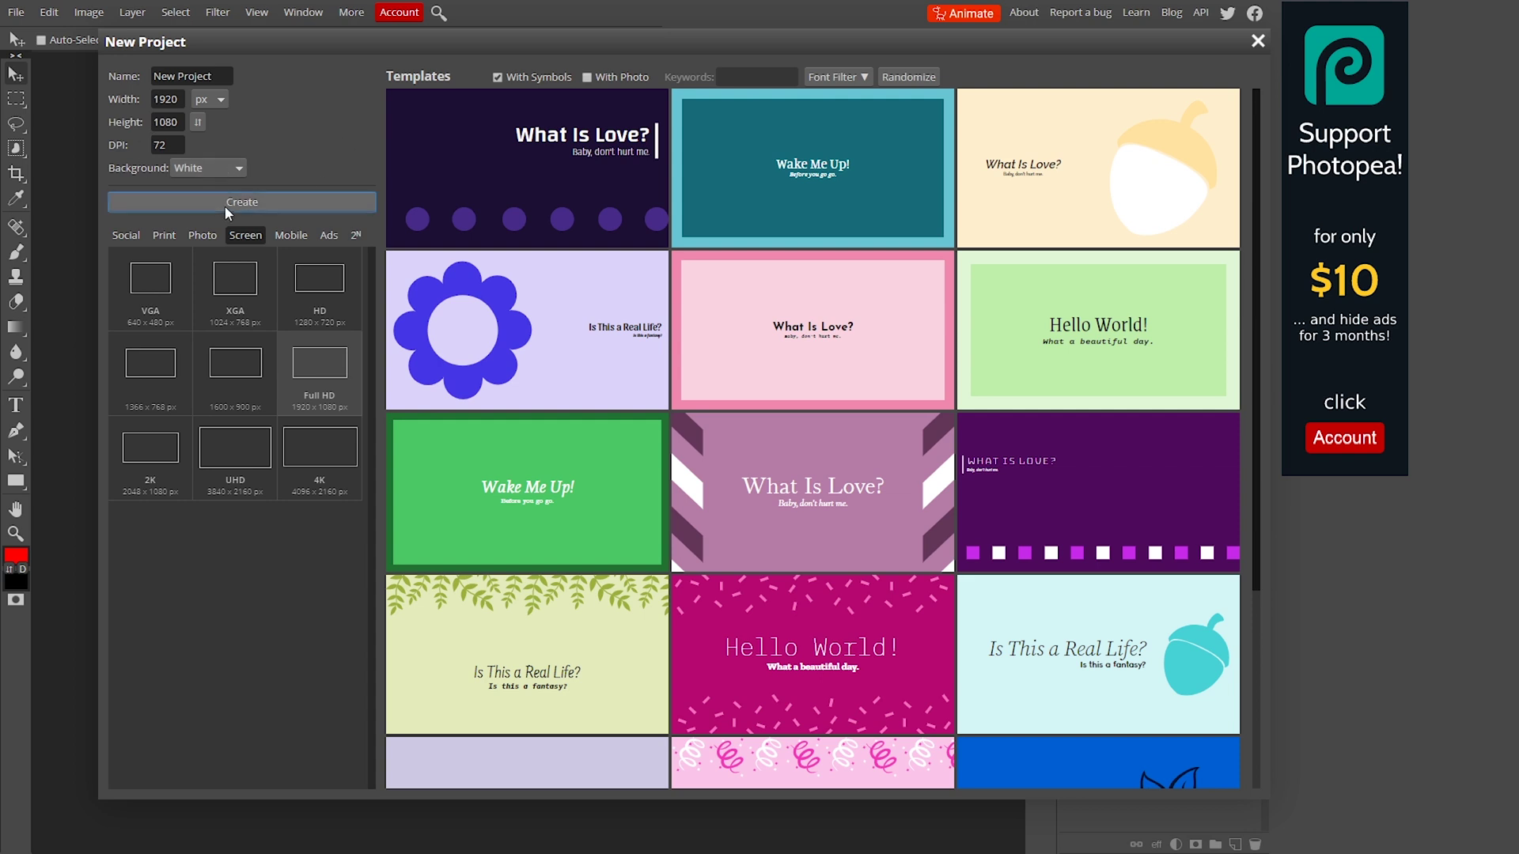
pyautogui.click(224, 204)
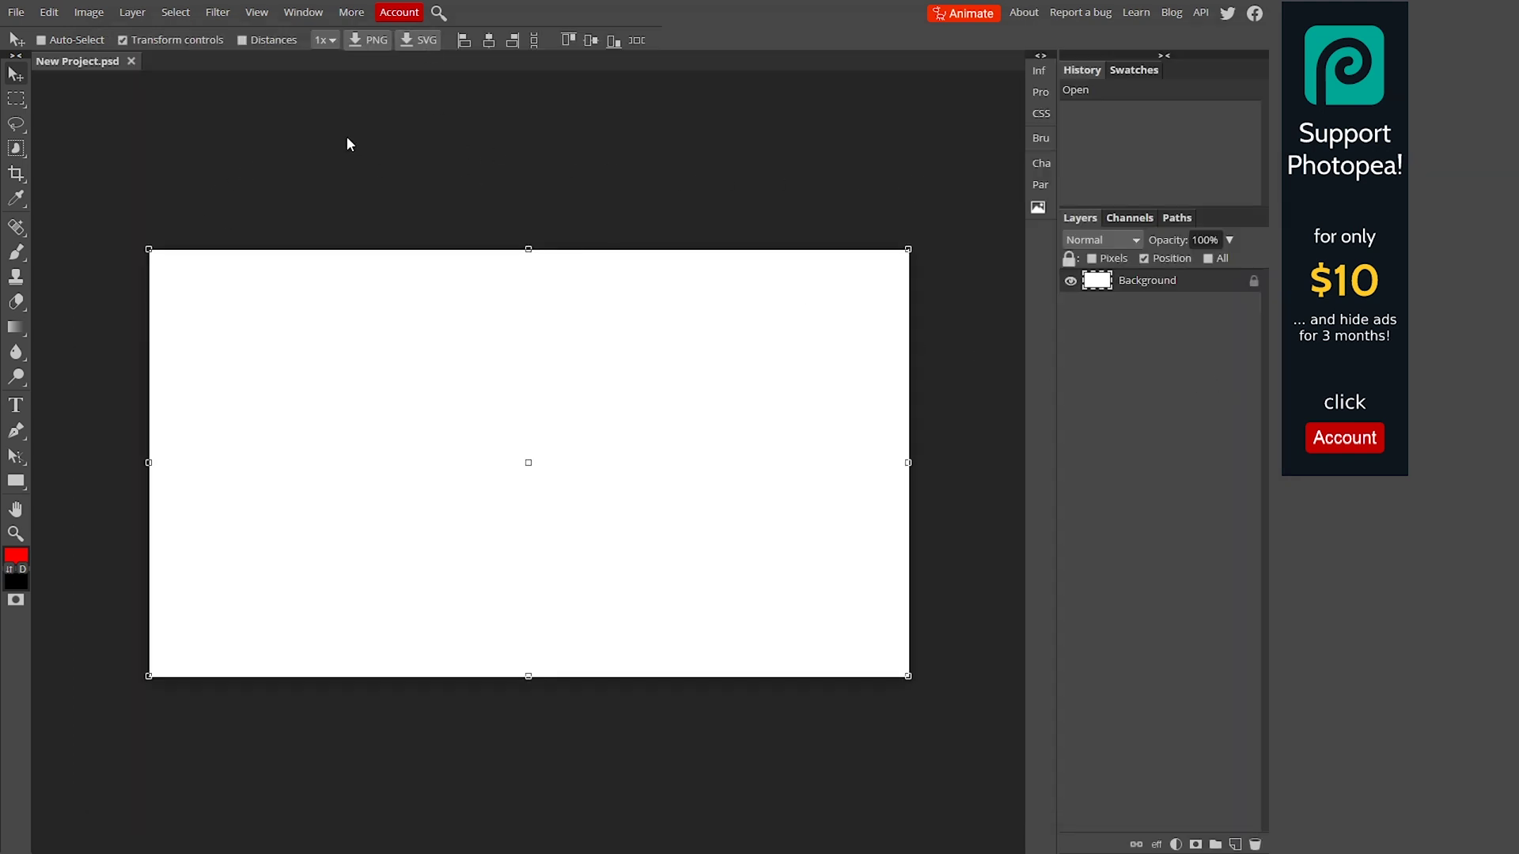
# Add a gradient fill layer above the background and view the available gradient presets
pyautogui.click(144, 17)
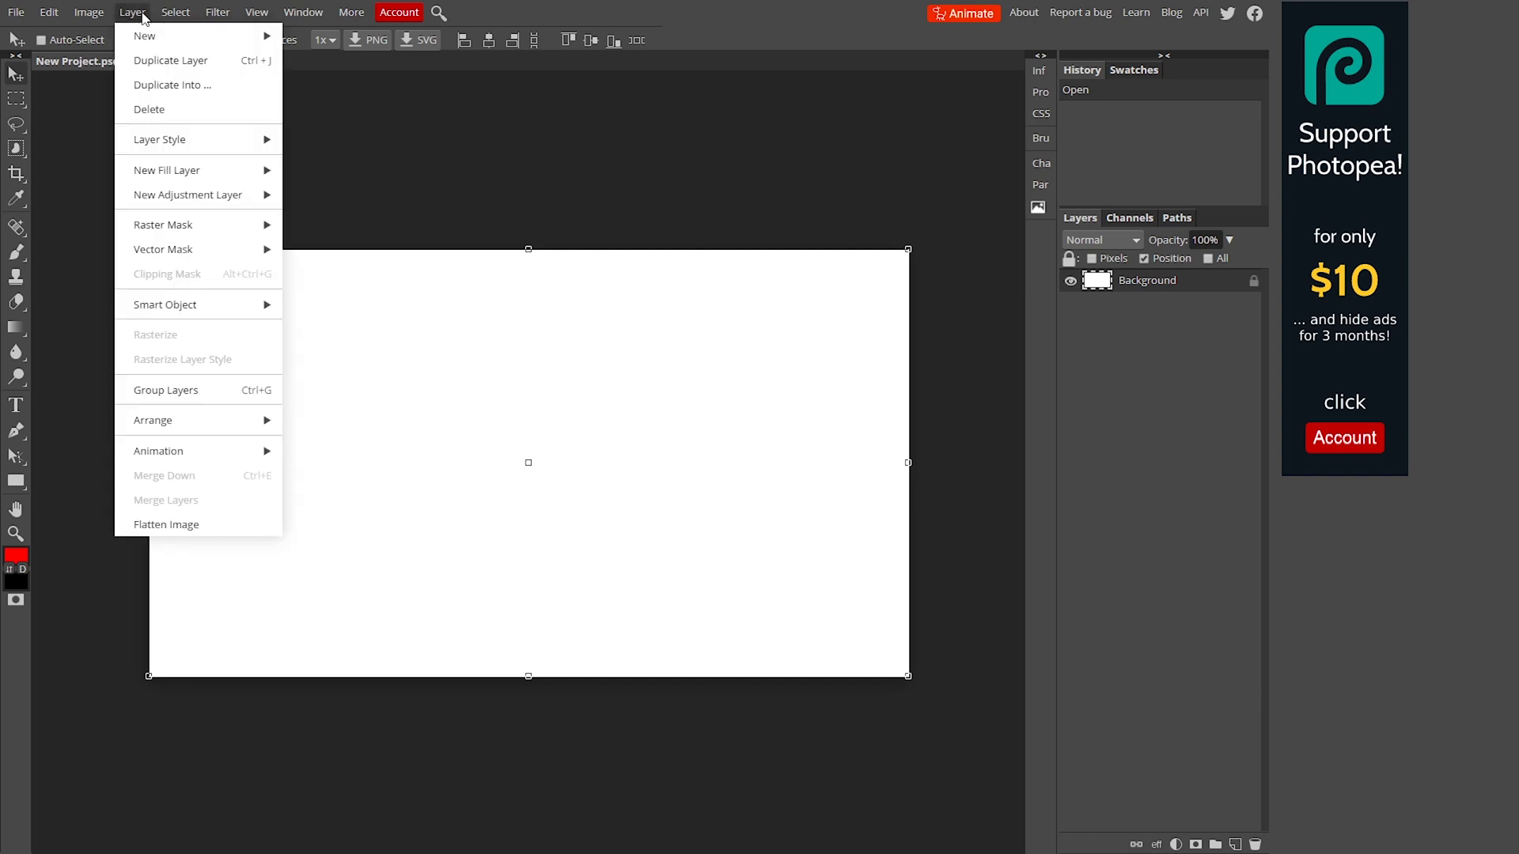
pyautogui.moveTo(176, 174)
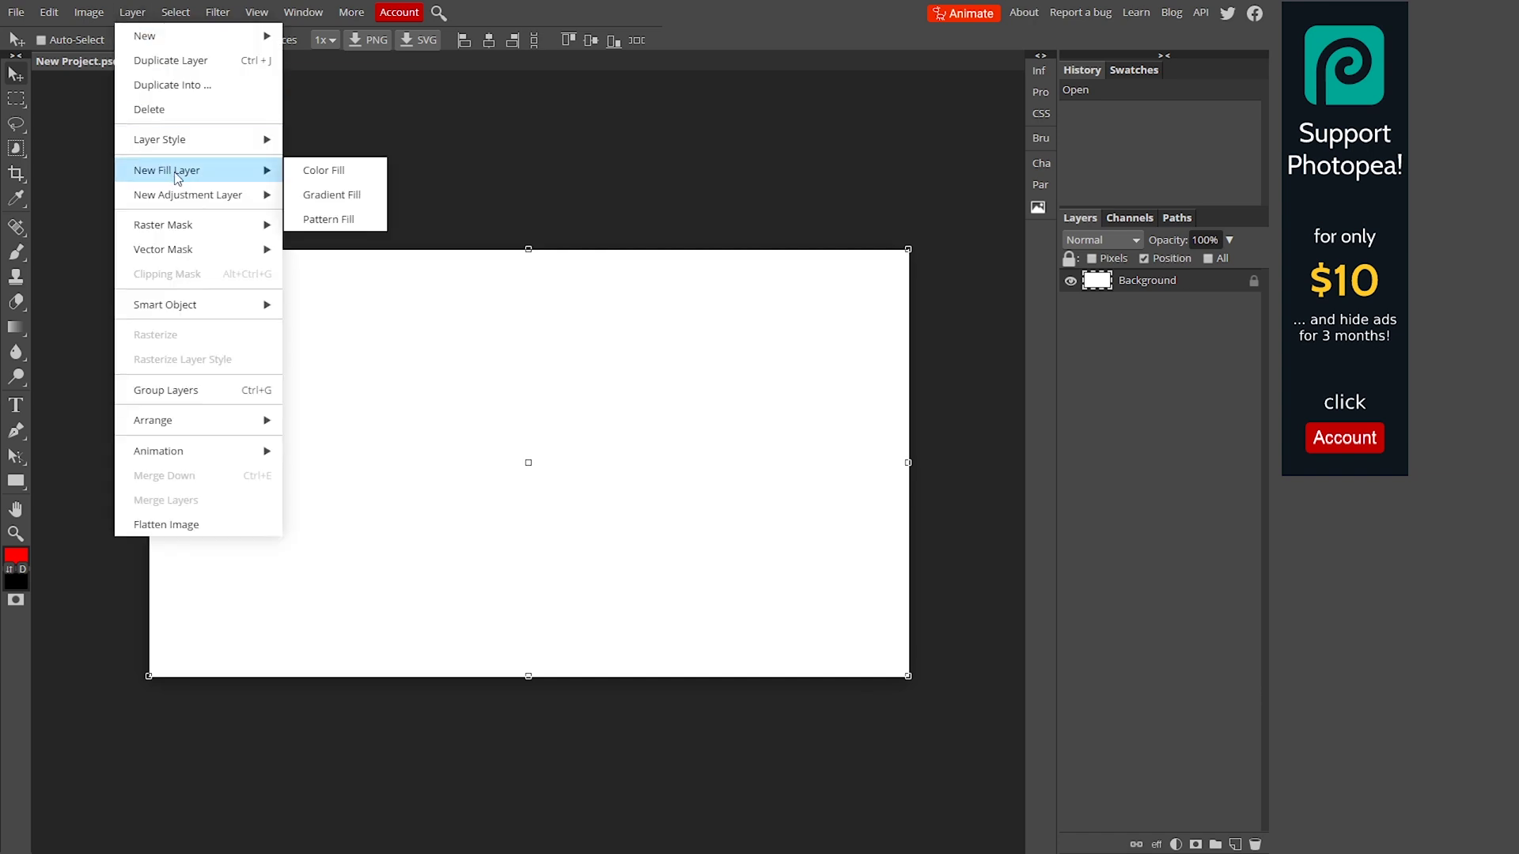
pyautogui.click(345, 197)
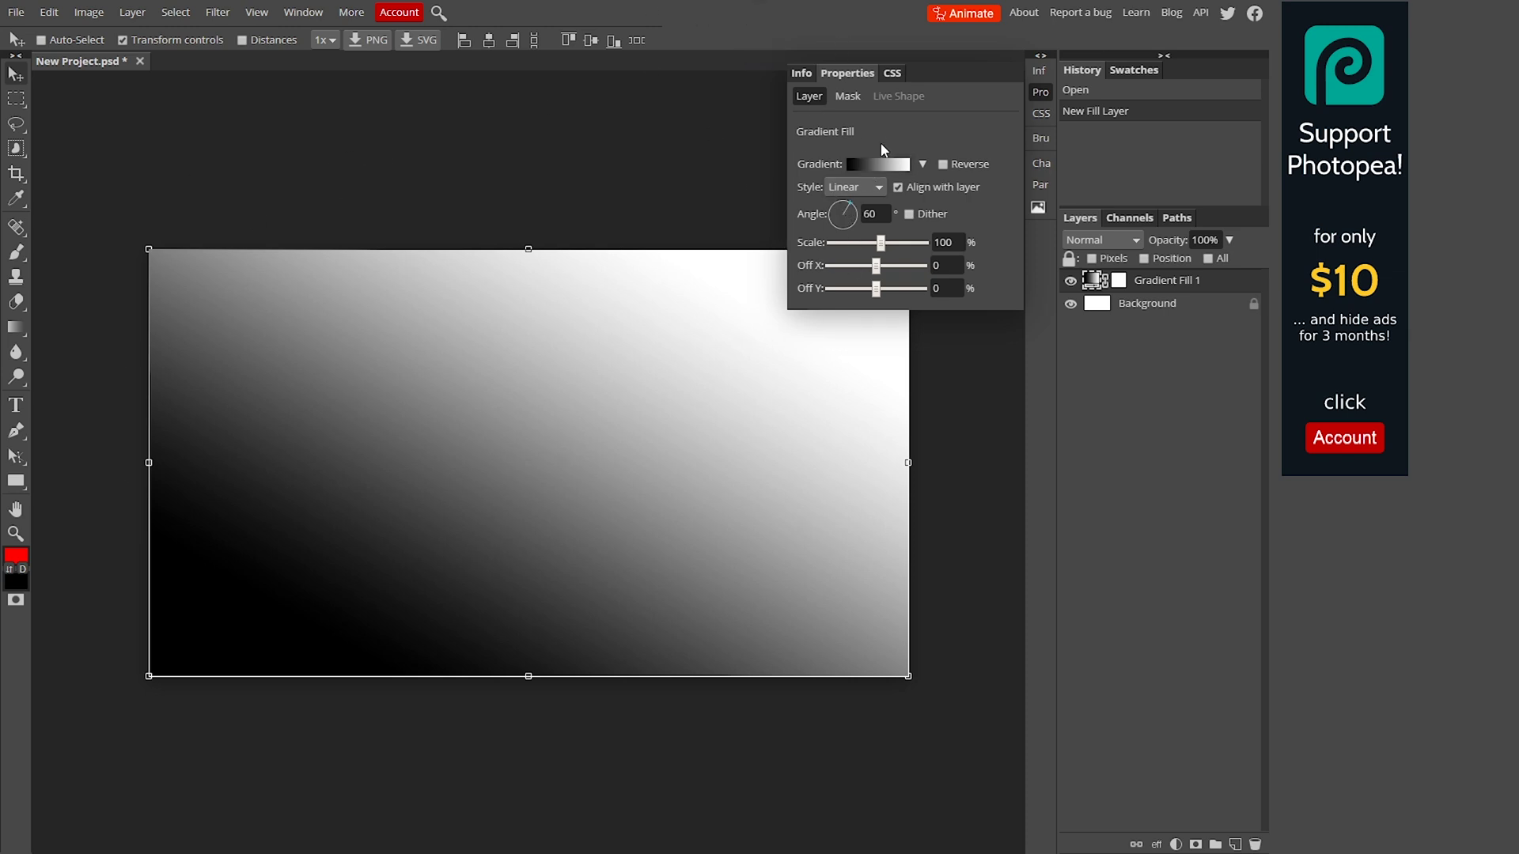
pyautogui.click(927, 163)
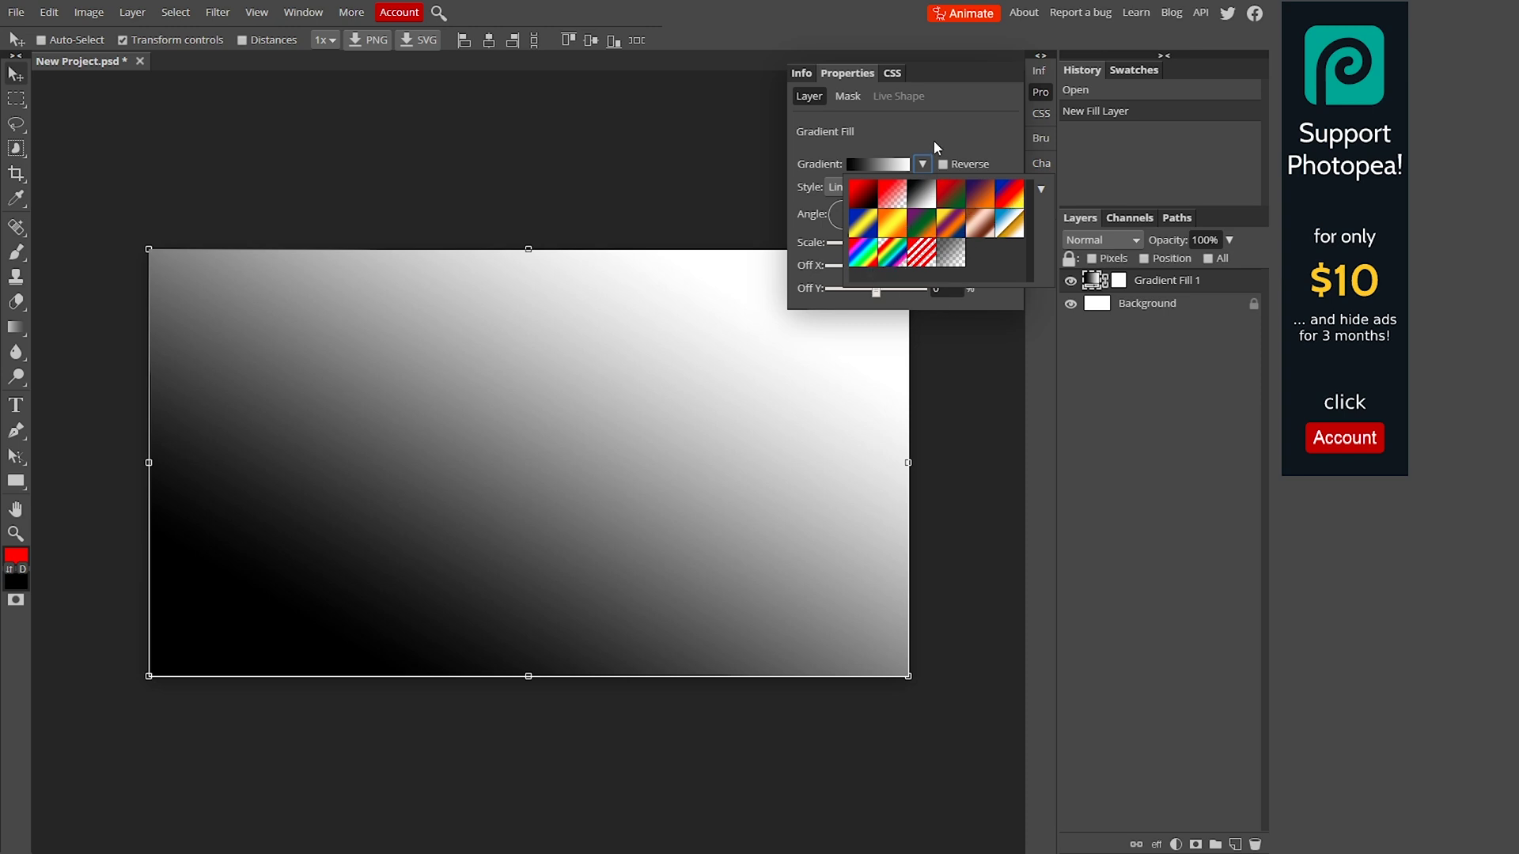
pyautogui.click(906, 133)
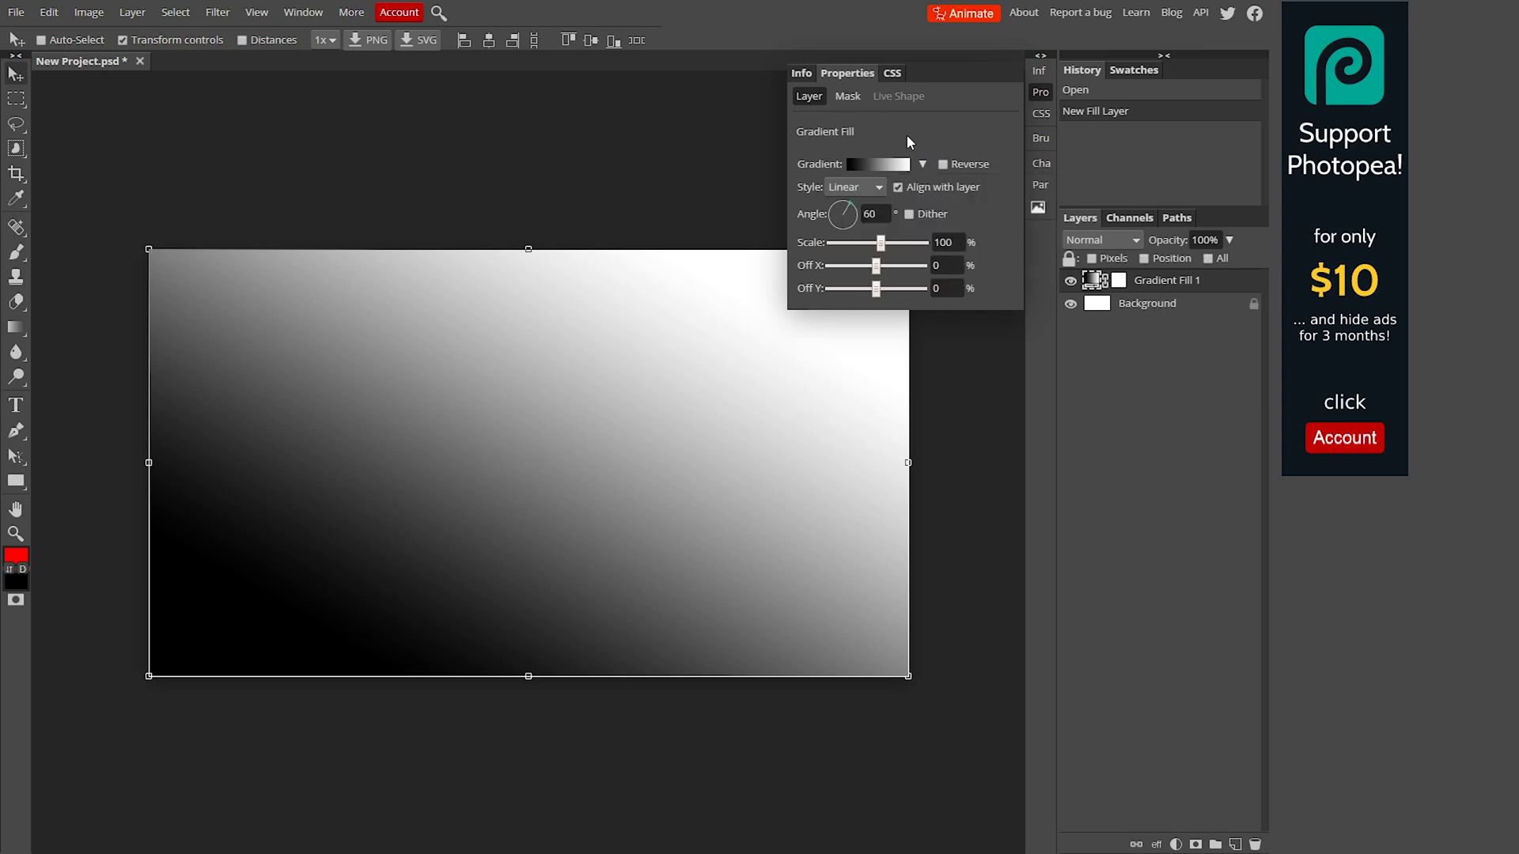
# Open the fill's gradient for editing and try sliding its start and end colour stops
pyautogui.click(876, 163)
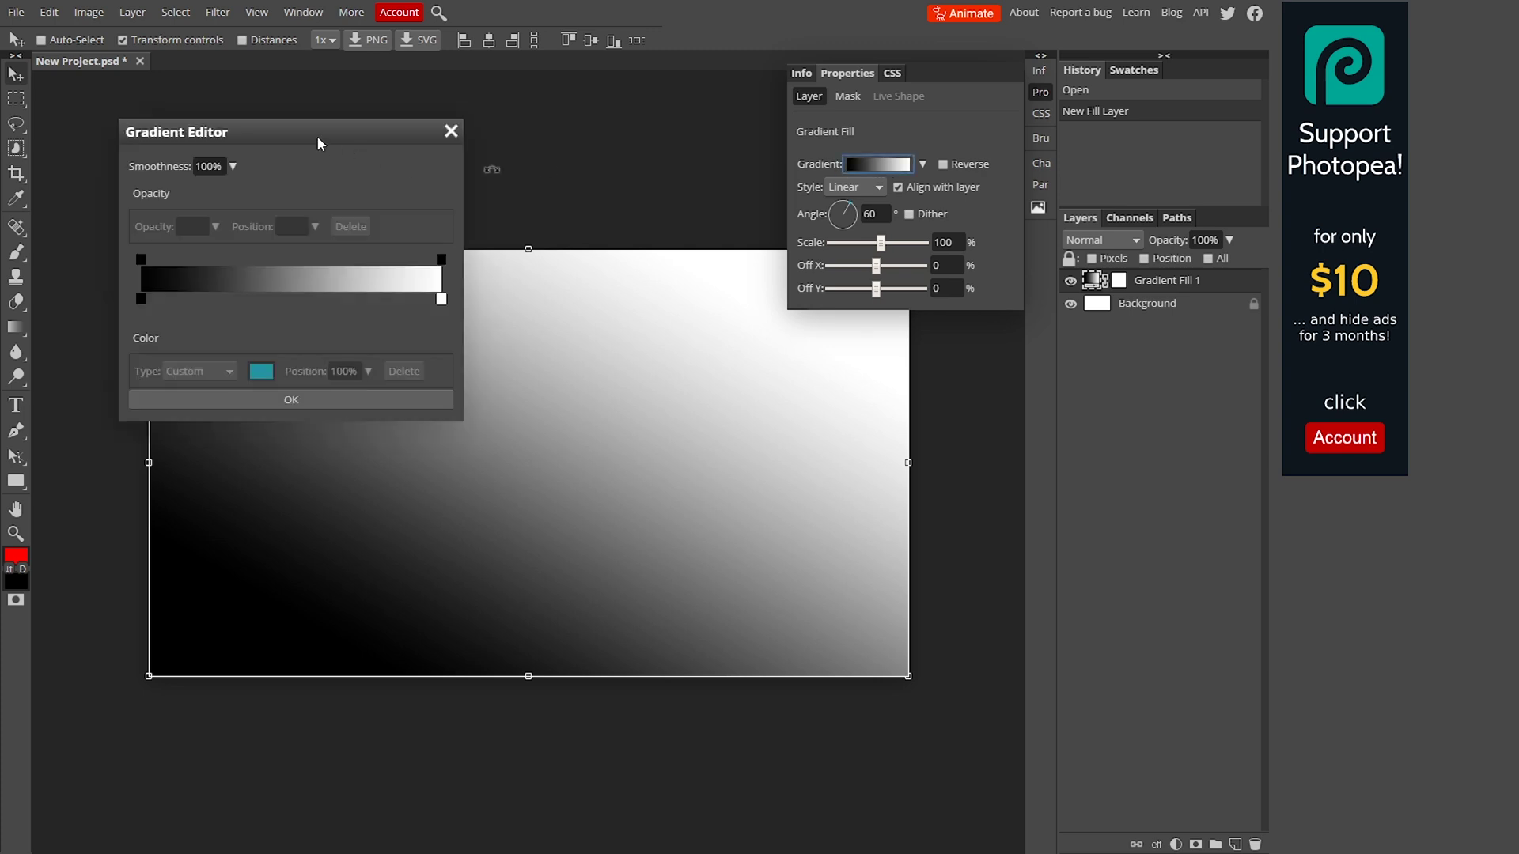
pyautogui.moveTo(320, 136); pyautogui.dragTo(553, 85)
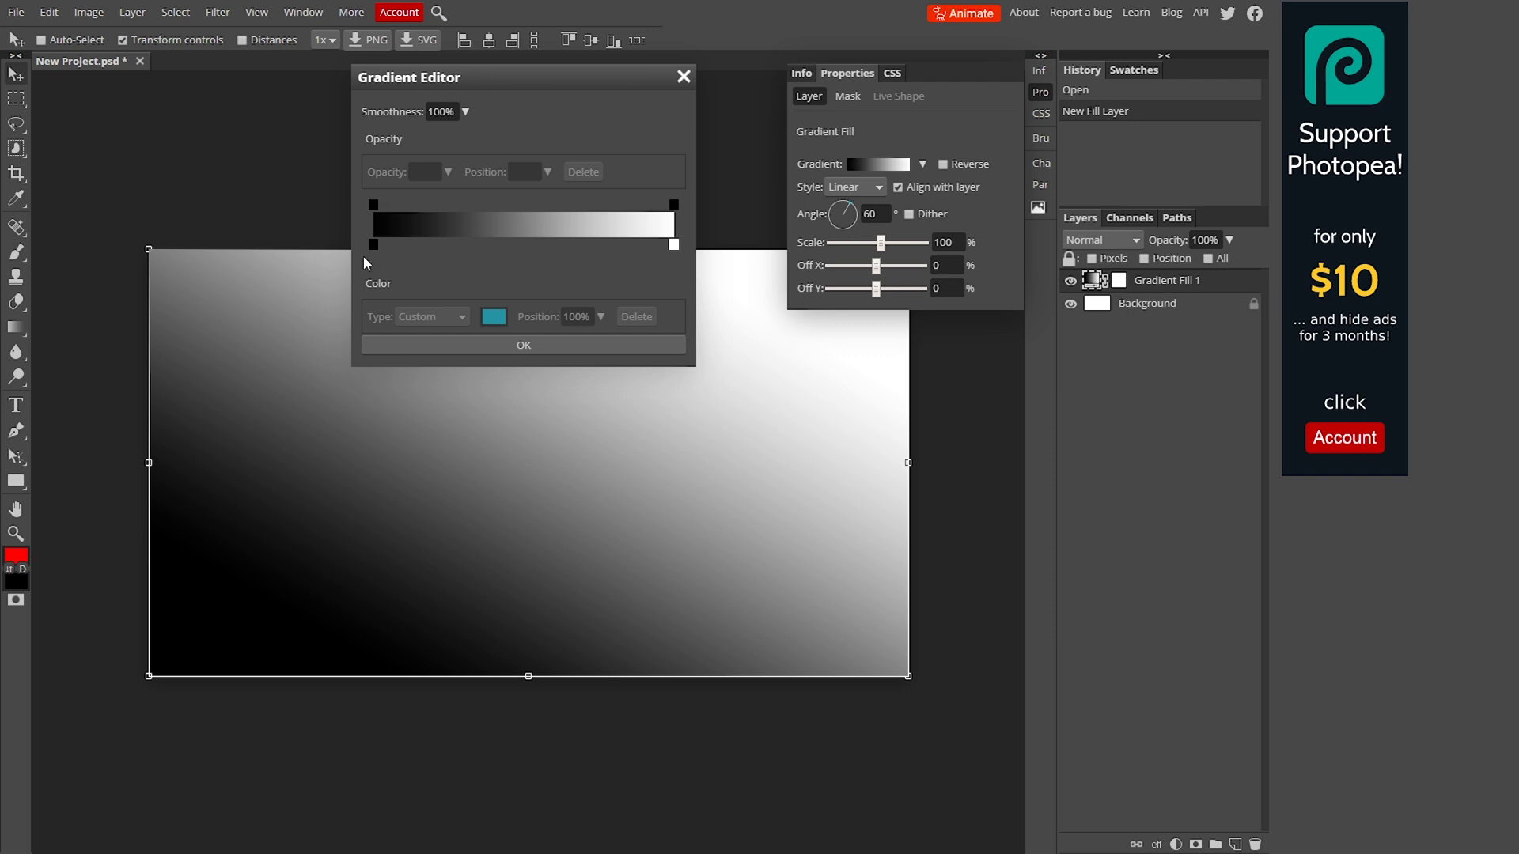
pyautogui.click(417, 246)
pyautogui.moveTo(416, 245); pyautogui.dragTo(374, 245)
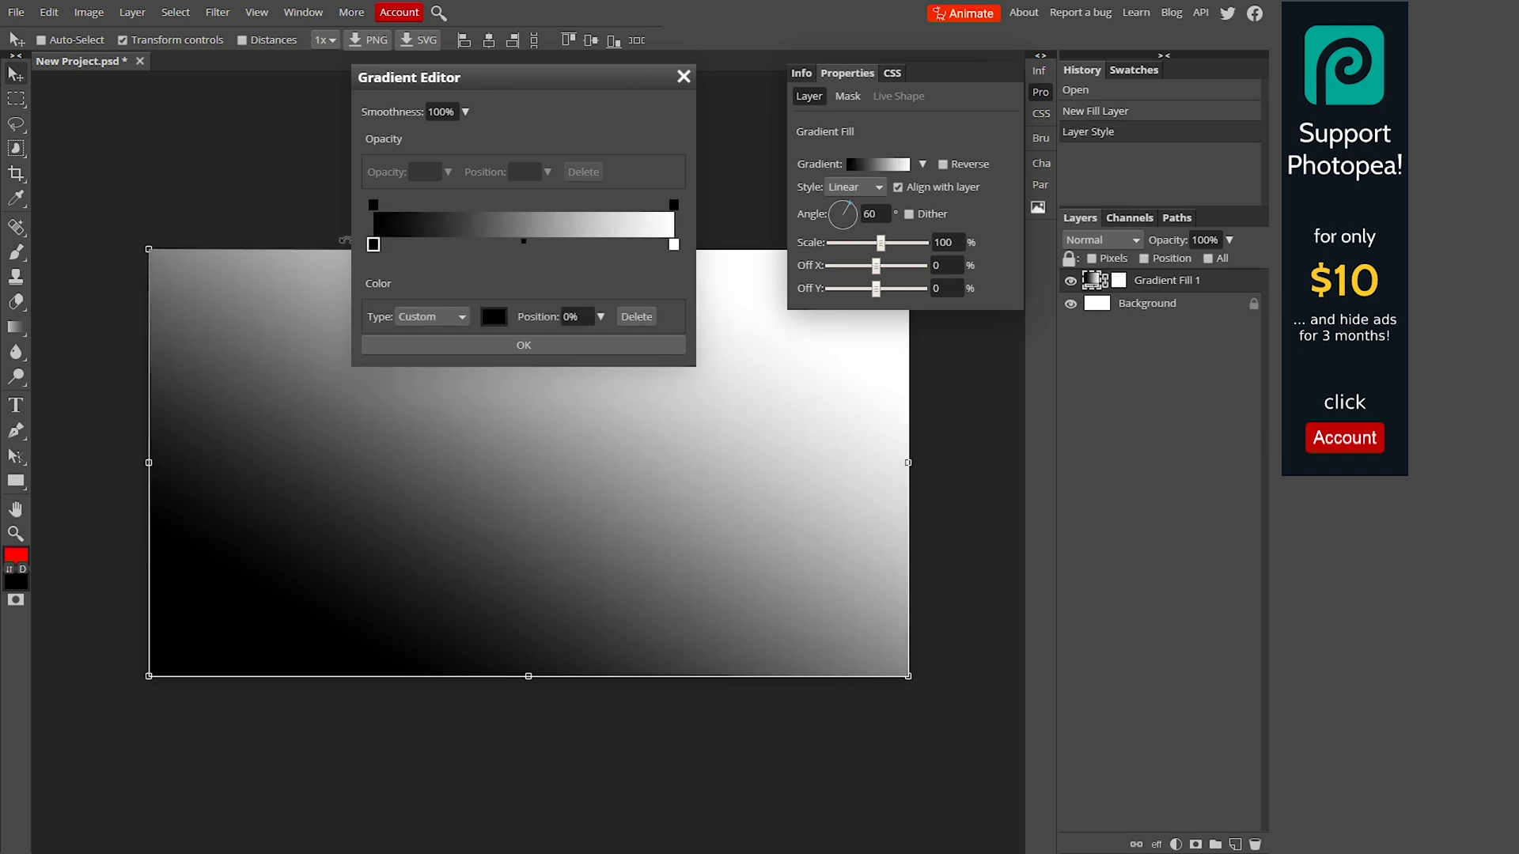
pyautogui.moveTo(673, 245); pyautogui.dragTo(738, 246)
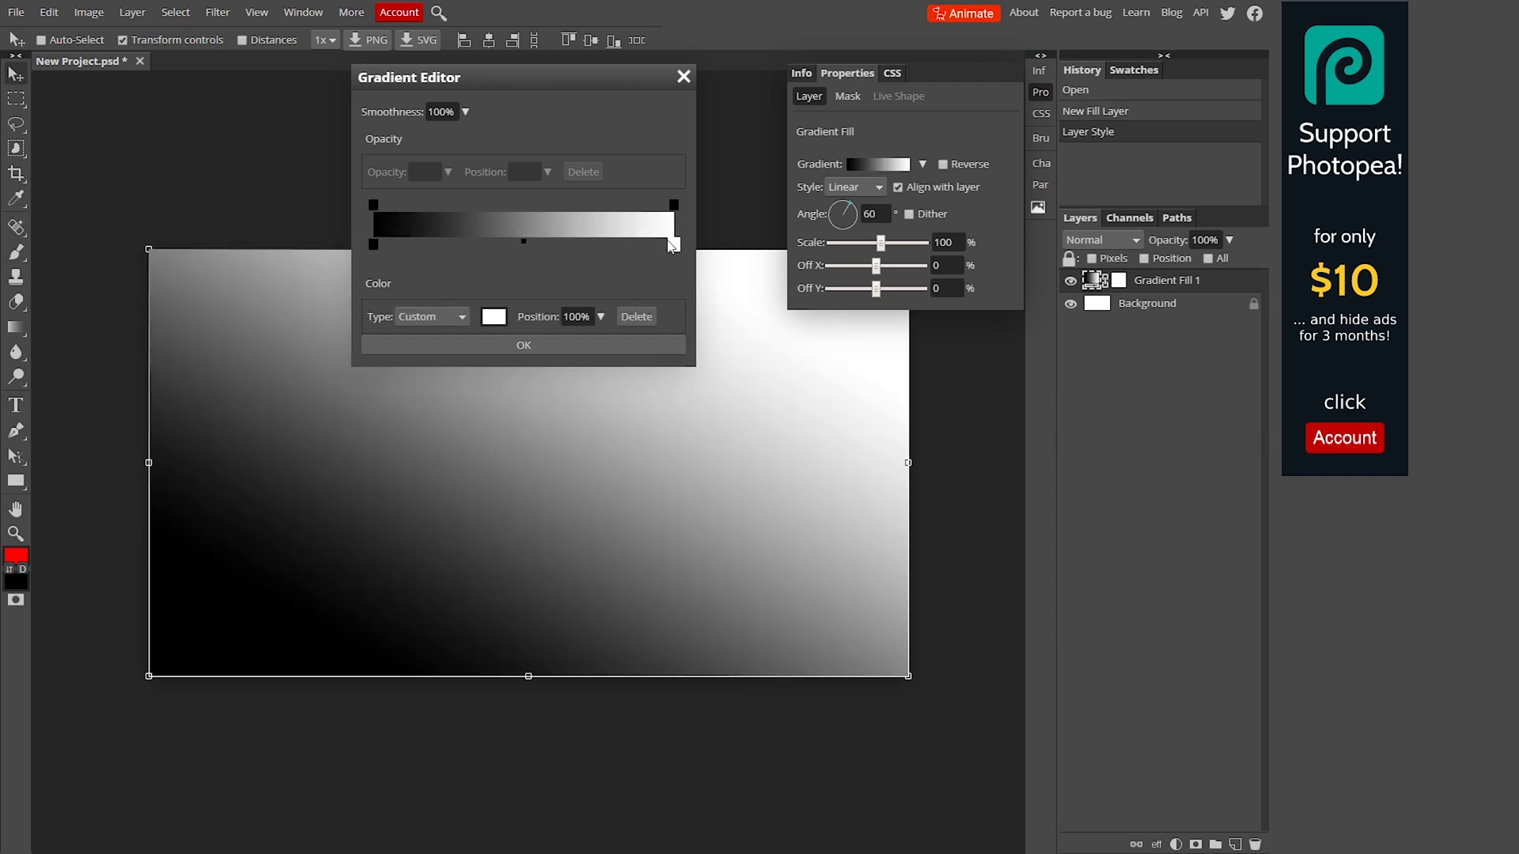
# Set the gradient's start colour stop at 0% to bright blue, hex 006bff
pyautogui.click(374, 245)
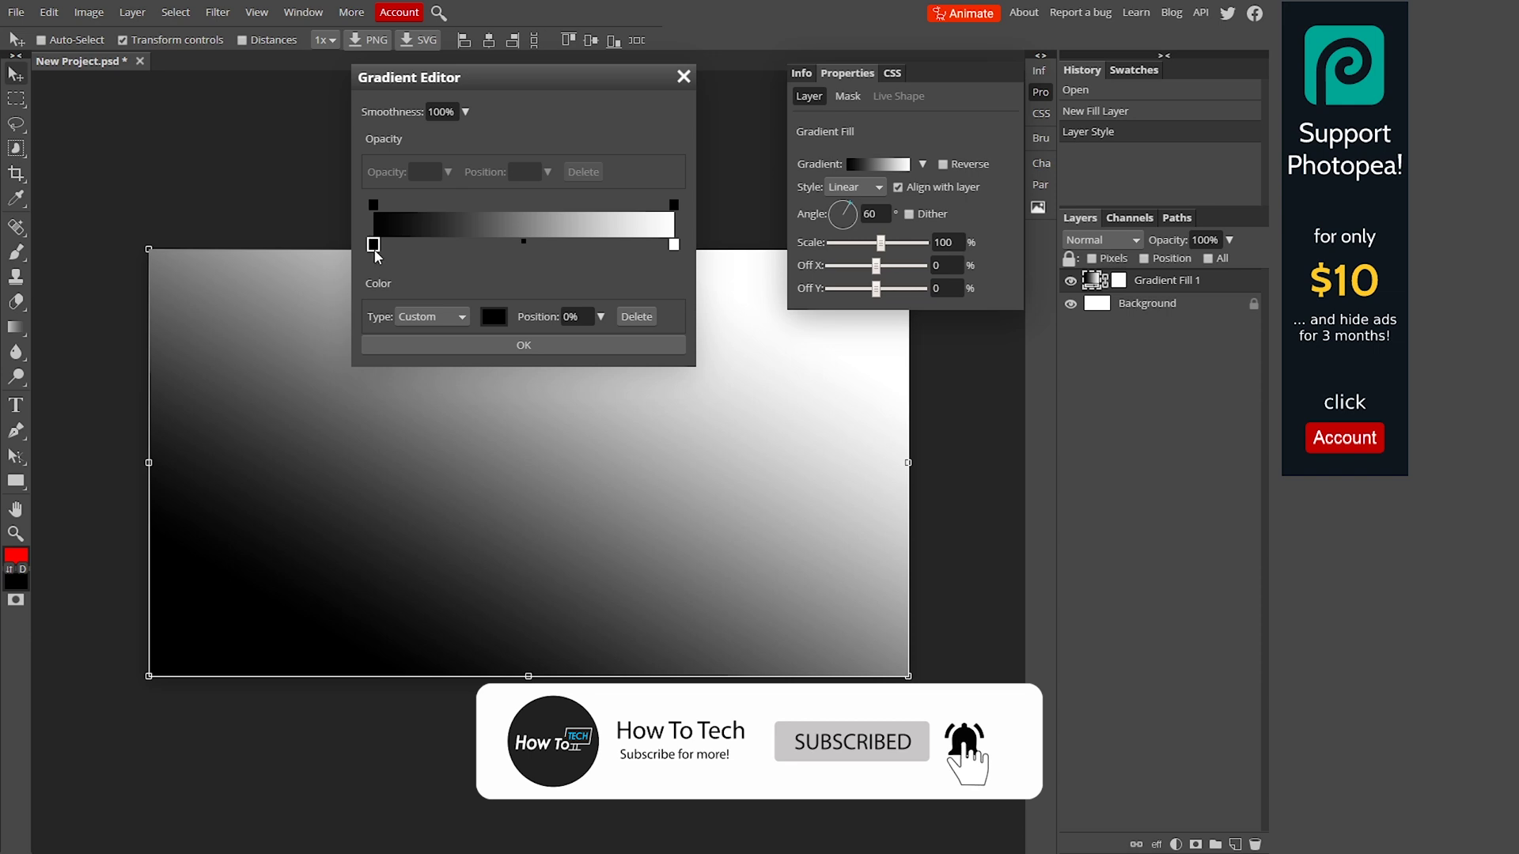
pyautogui.click(493, 318)
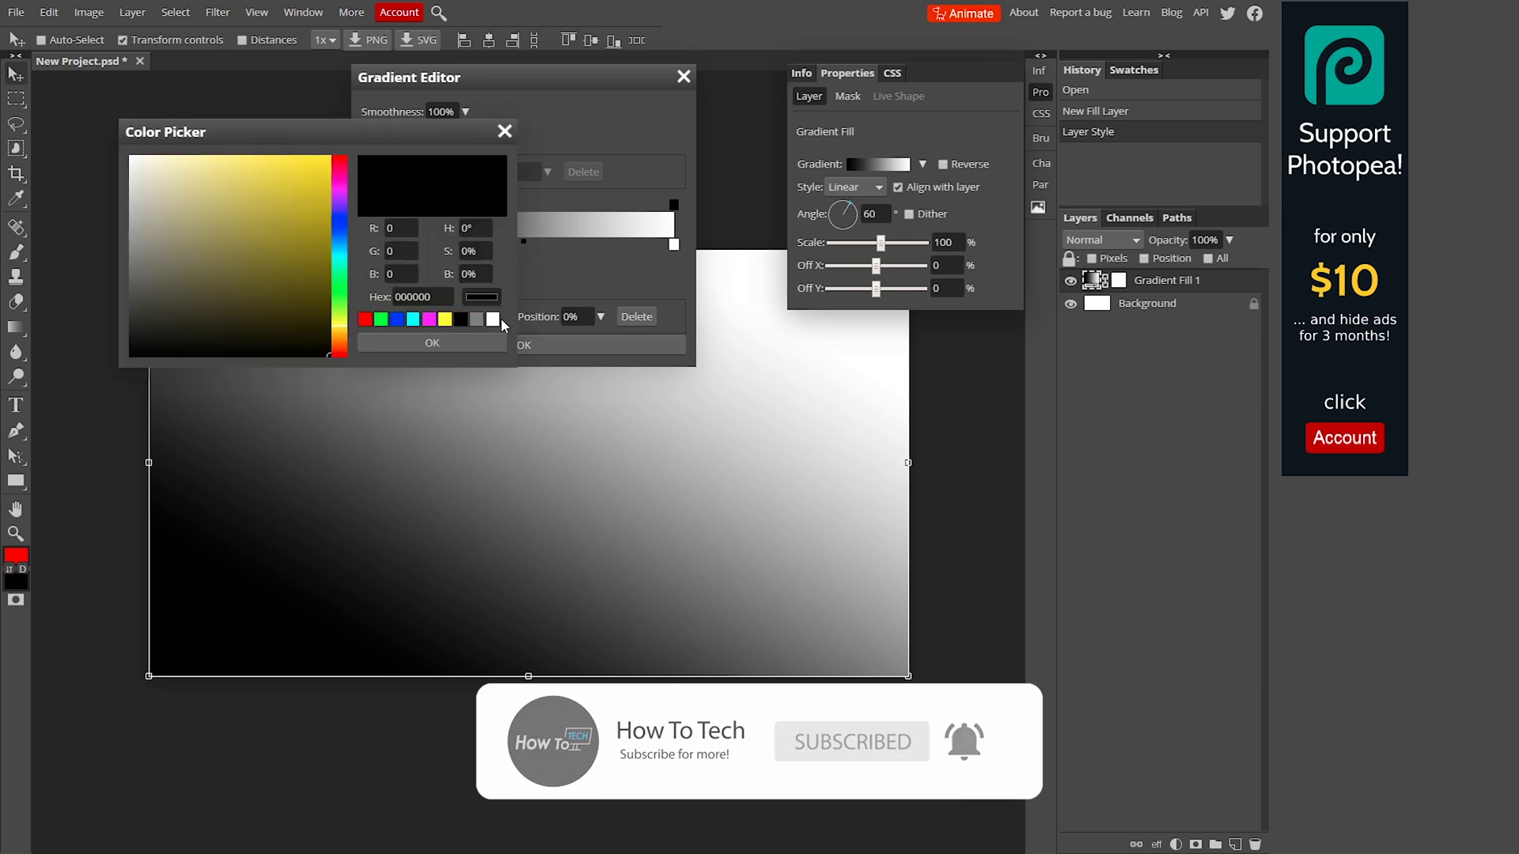
pyautogui.moveTo(332, 141); pyautogui.dragTo(746, 82)
pyautogui.click(757, 202)
pyautogui.moveTo(757, 202); pyautogui.dragTo(756, 200)
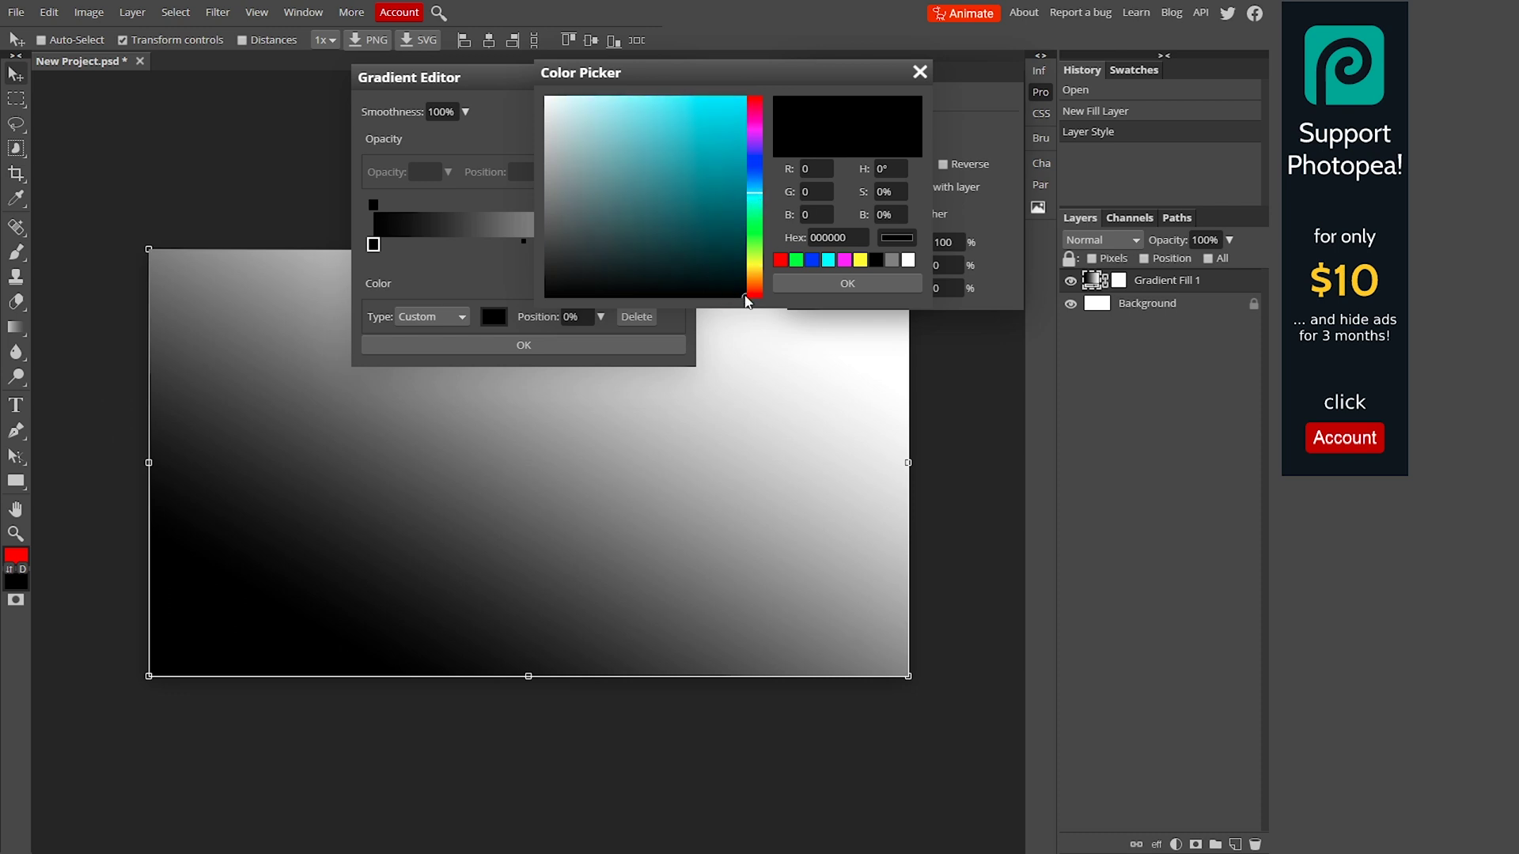
pyautogui.click(651, 204)
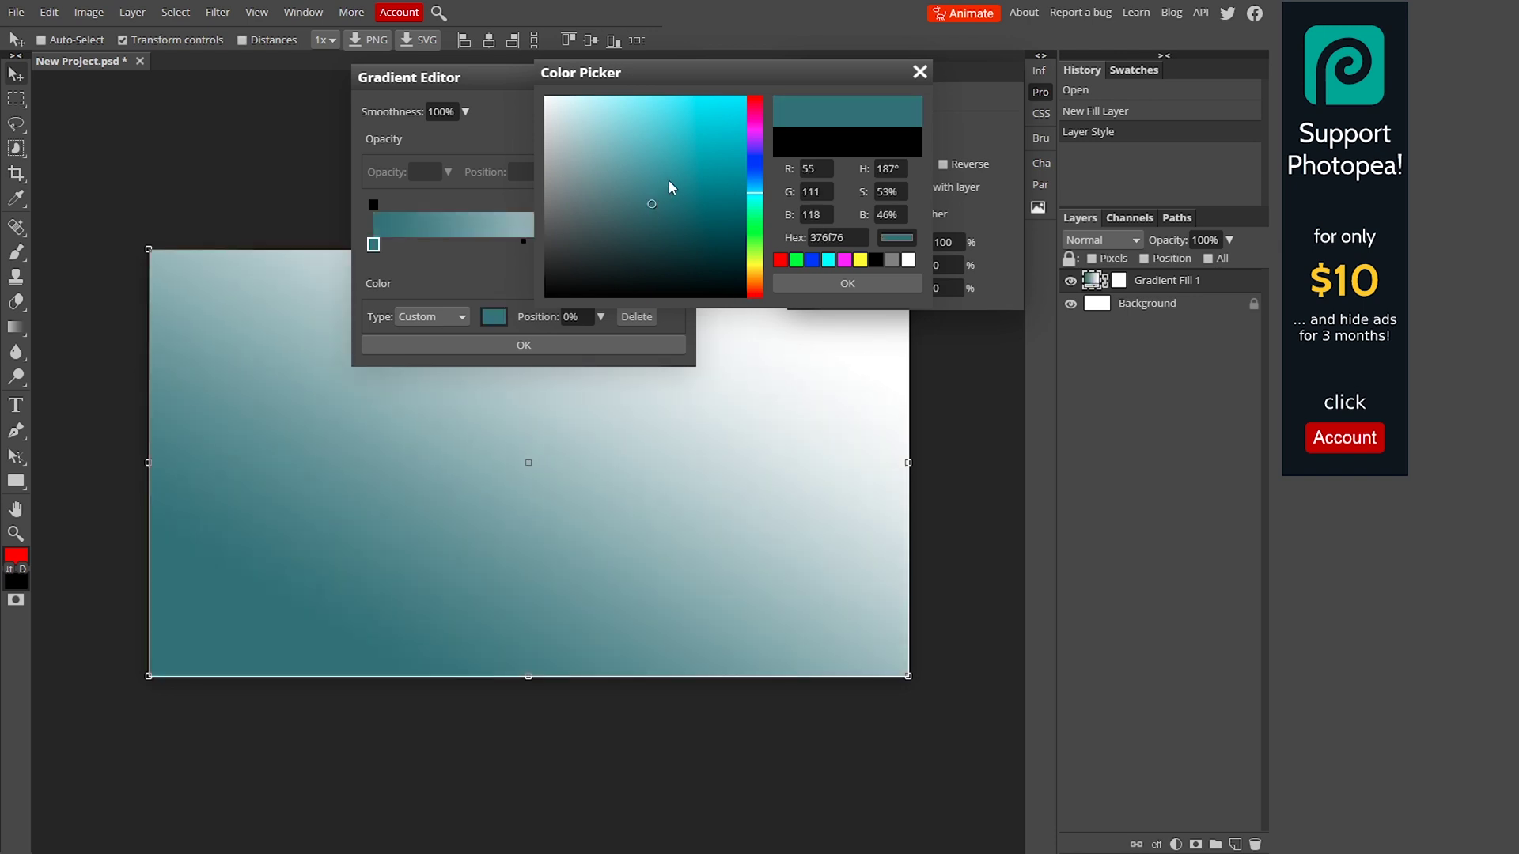
pyautogui.moveTo(671, 188); pyautogui.dragTo(807, 59)
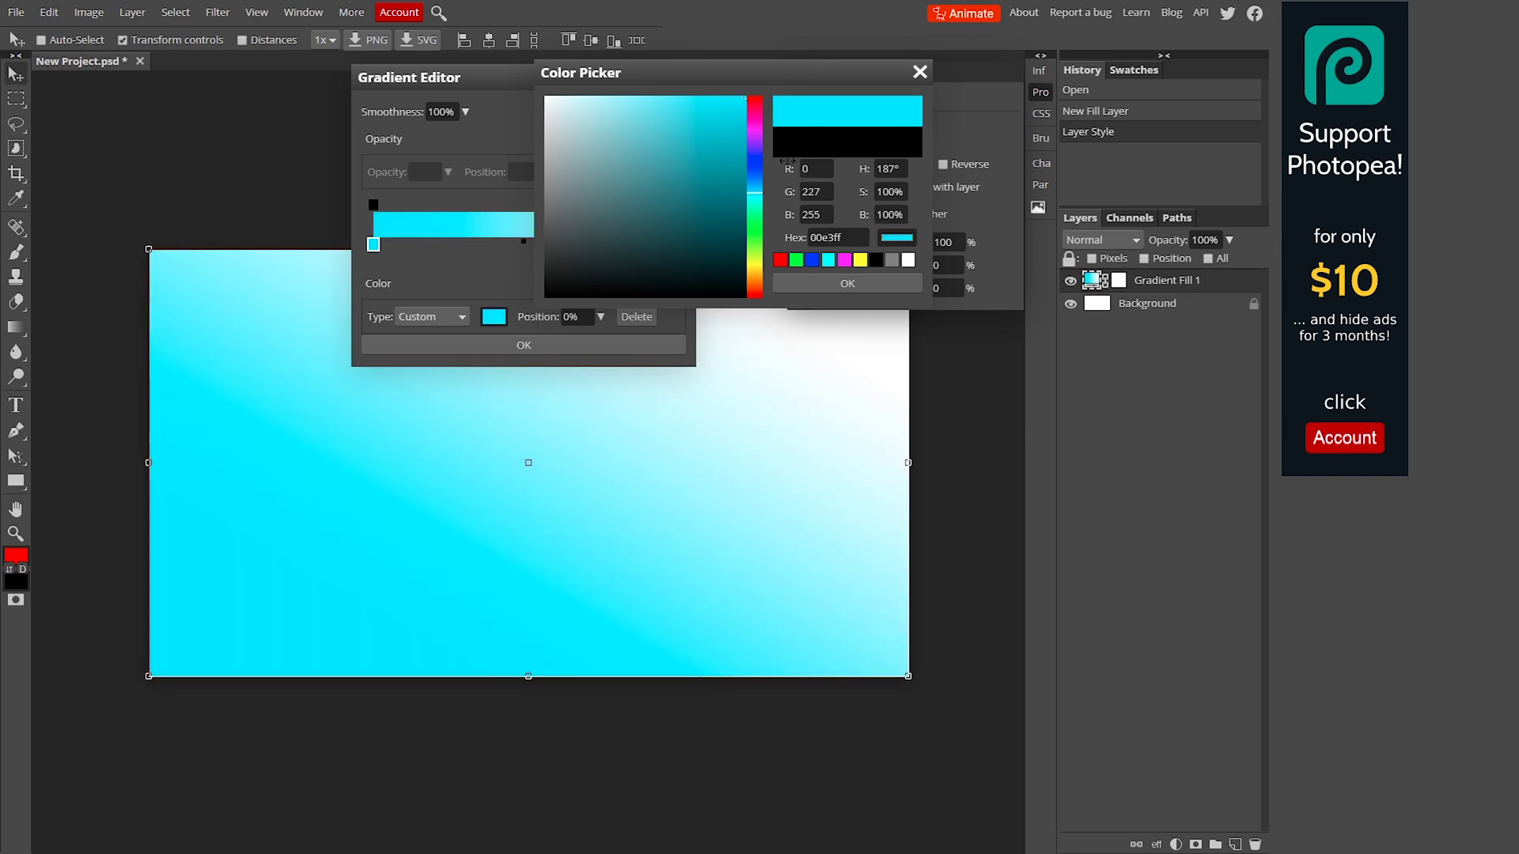
pyautogui.moveTo(759, 198); pyautogui.dragTo(764, 184)
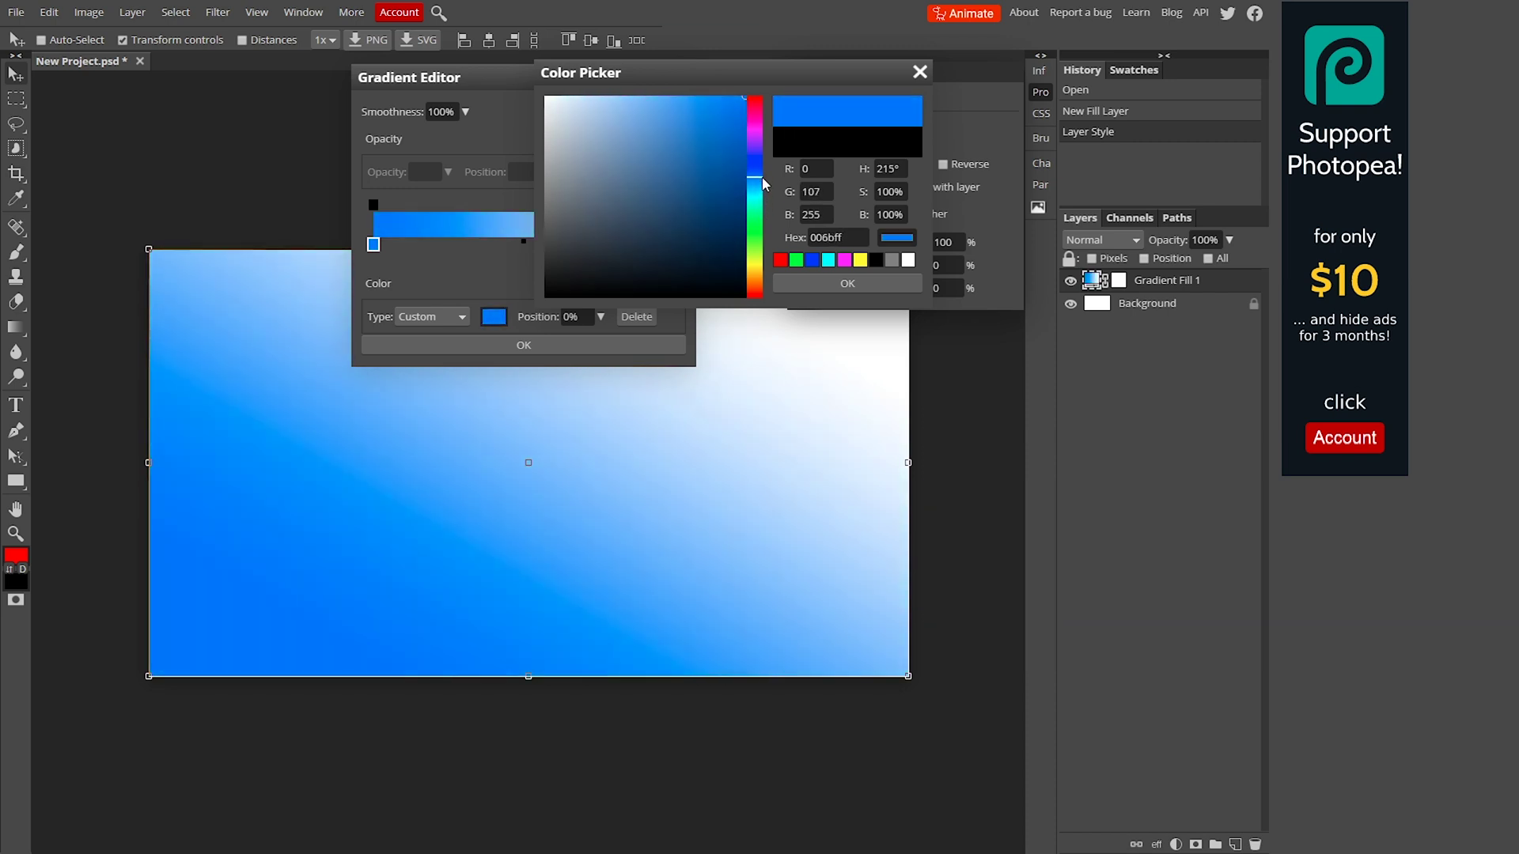
pyautogui.click(827, 287)
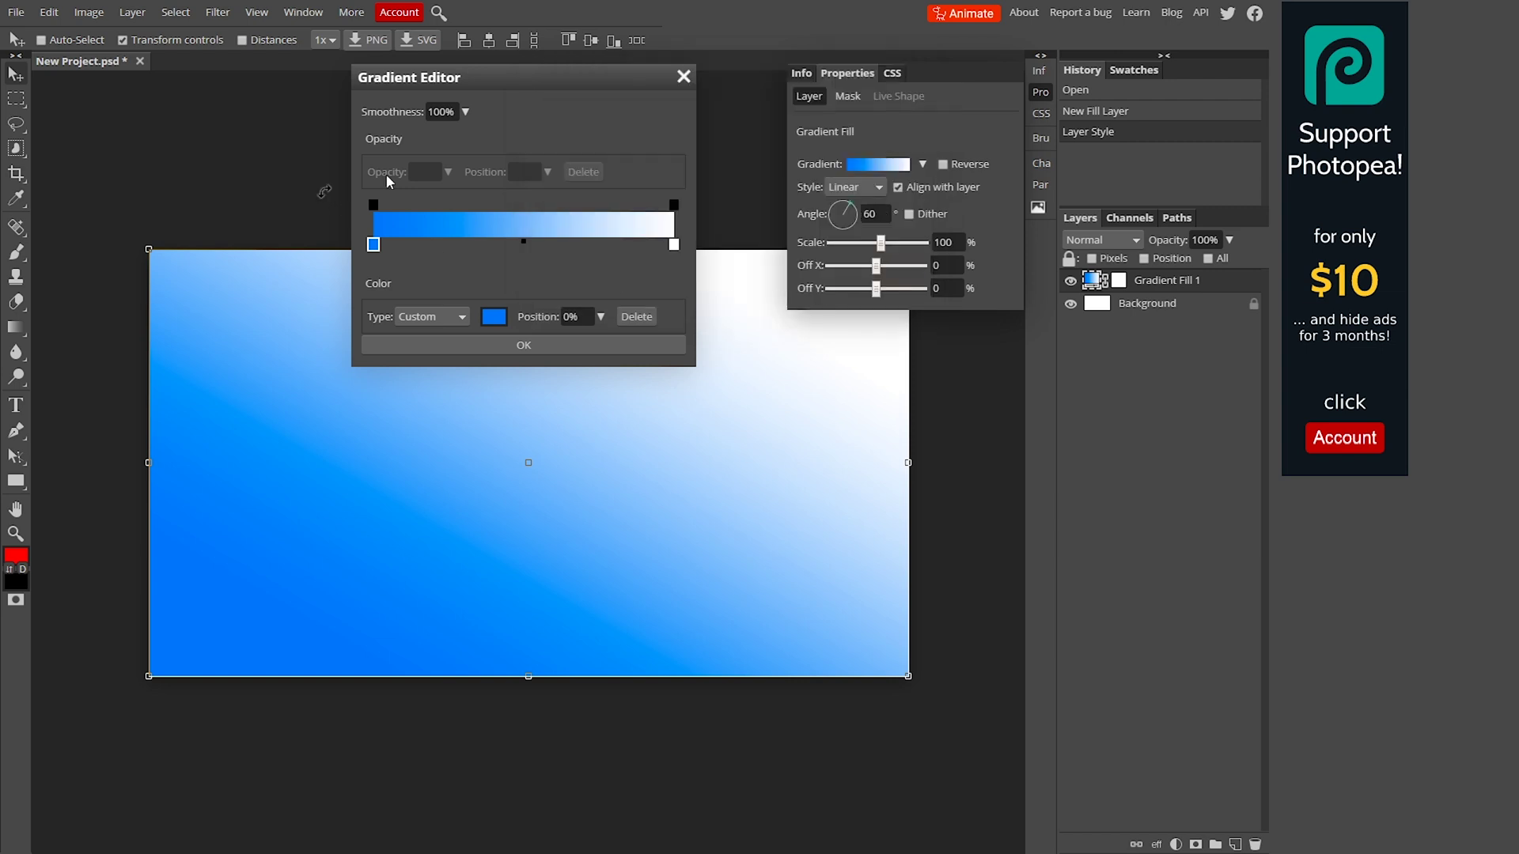
# Set the gradient's end colour stop at 100% to cyan, hex 00fffd, and apply the edited gradient
pyautogui.click(674, 247)
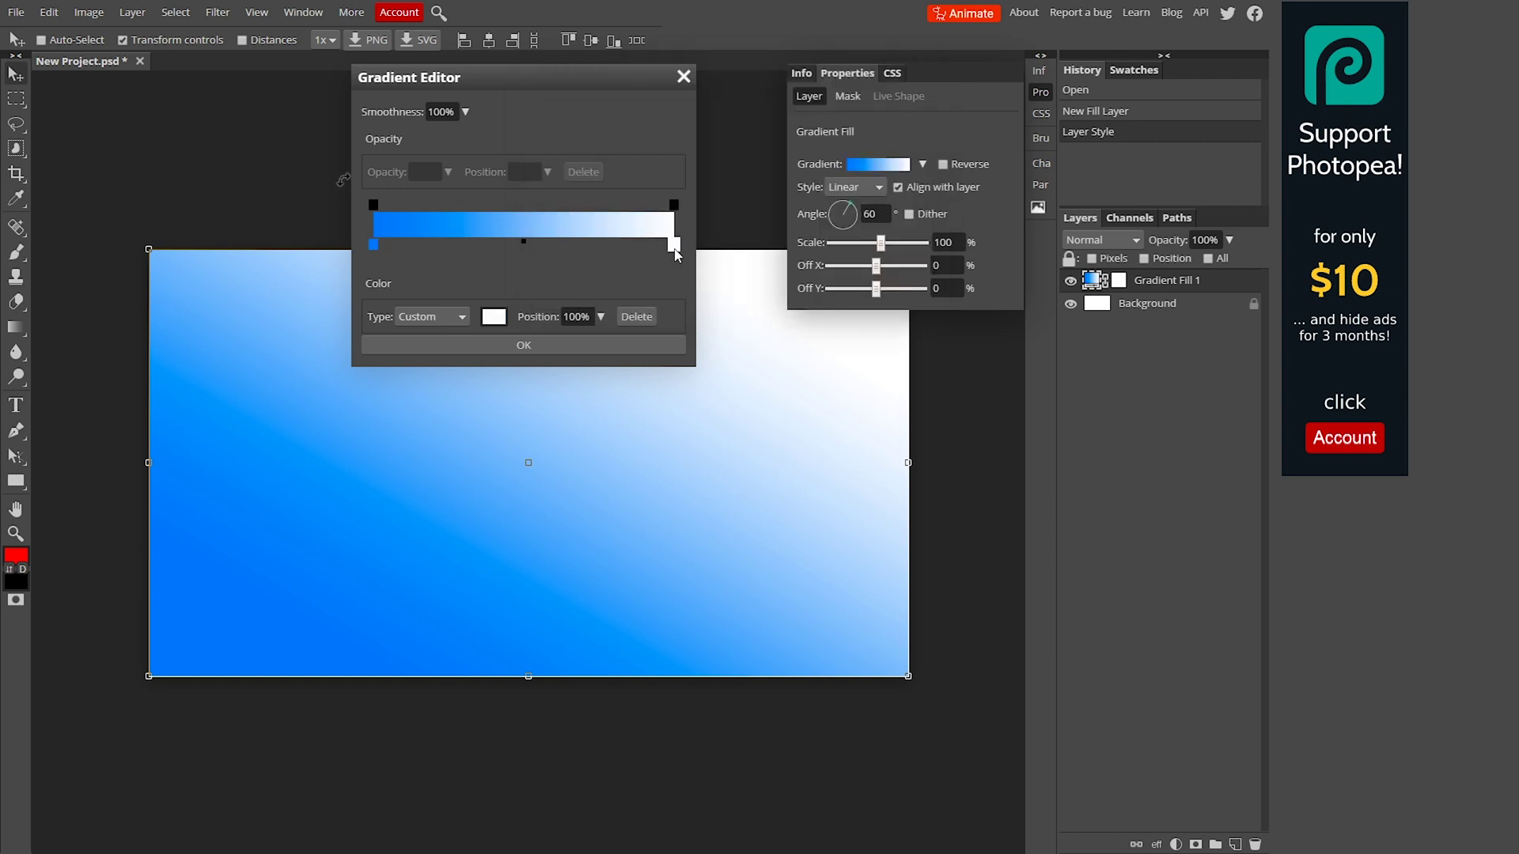
pyautogui.click(495, 317)
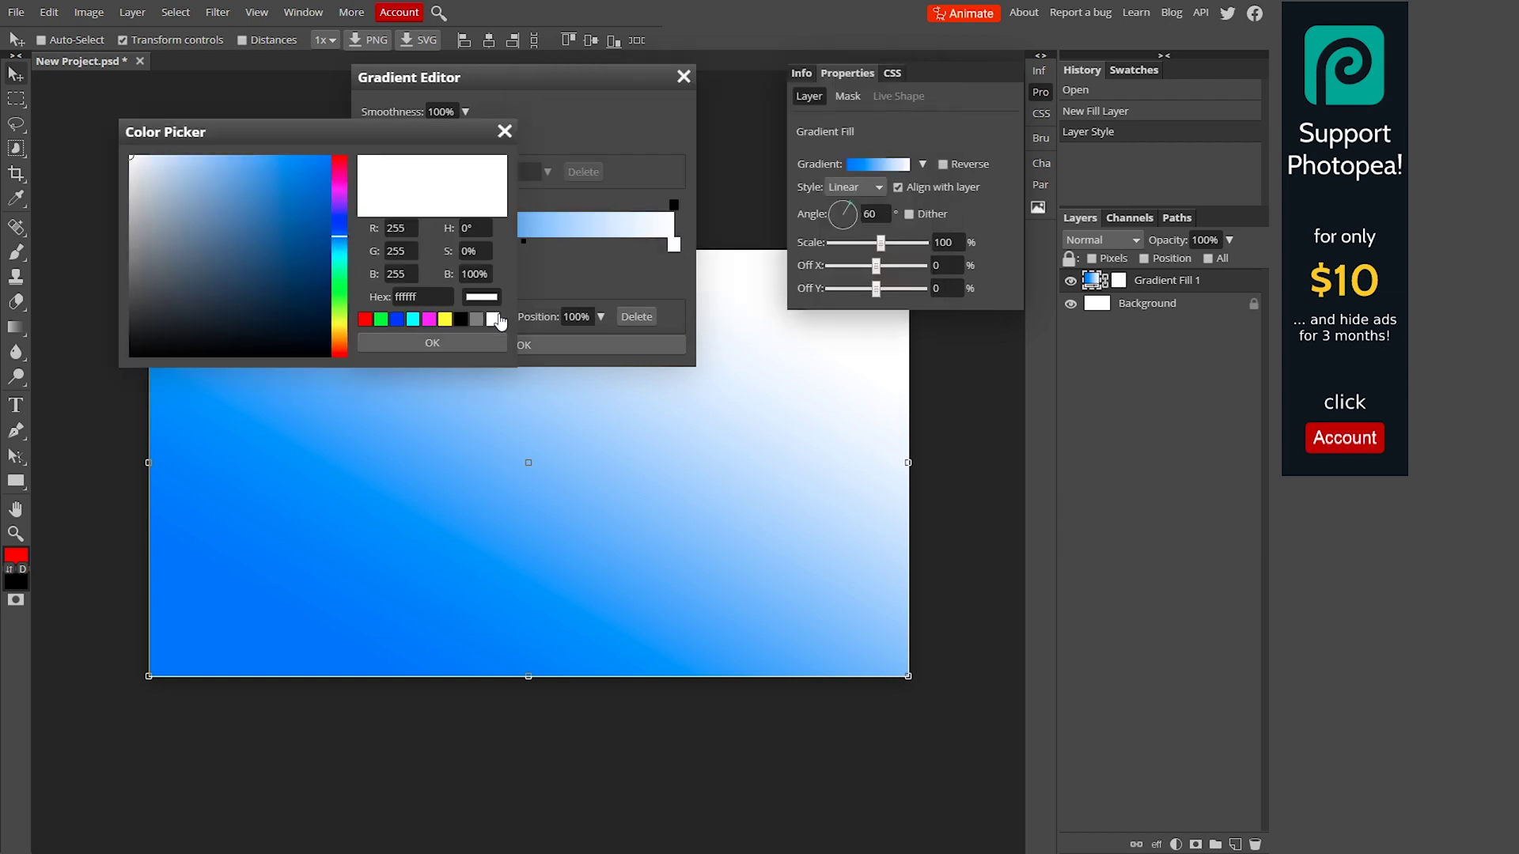
pyautogui.click(341, 252)
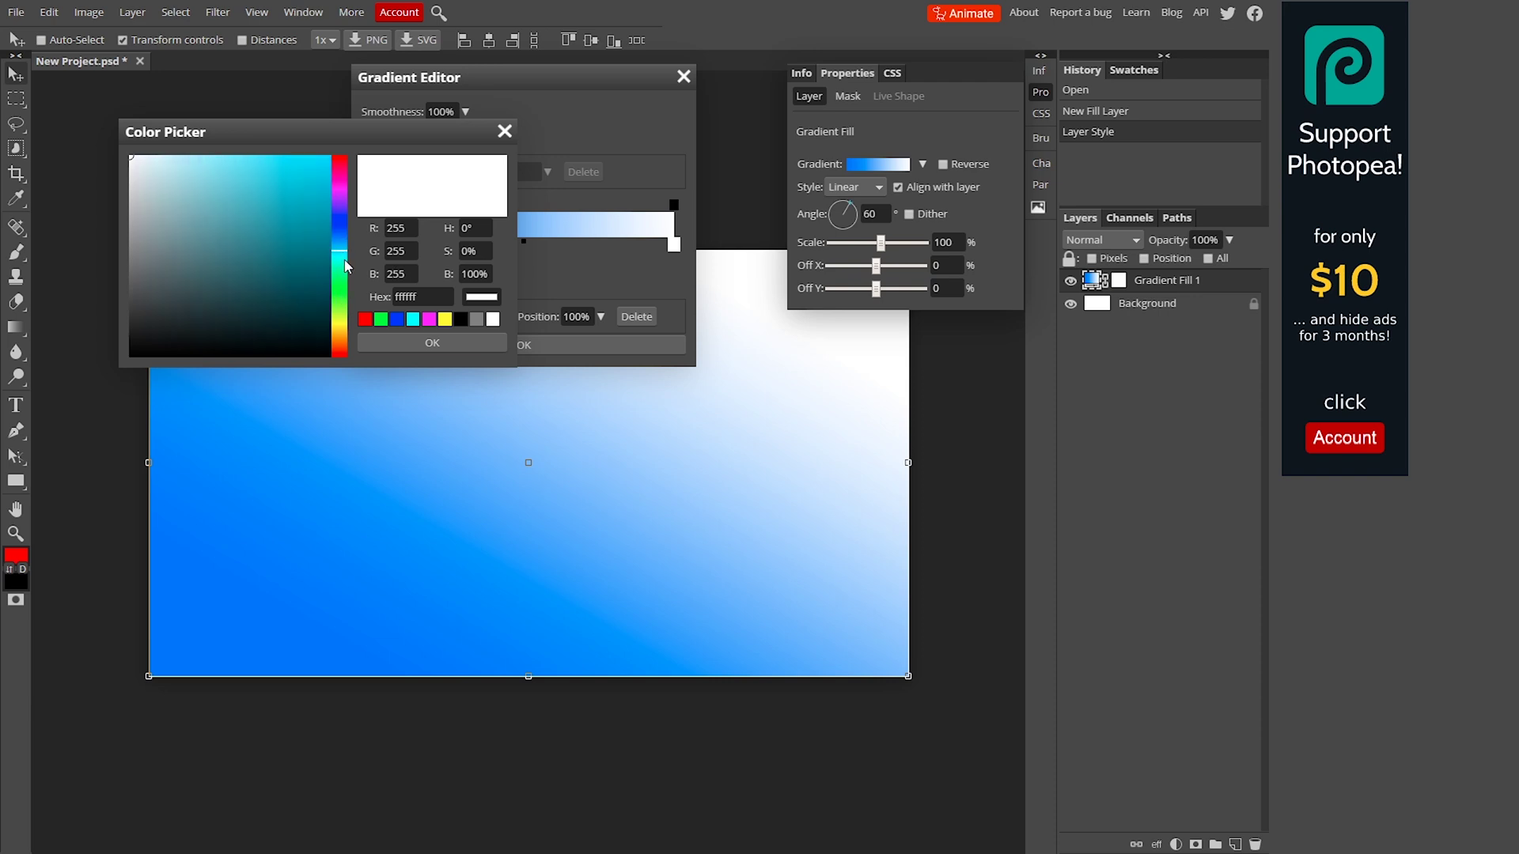
pyautogui.click(329, 156)
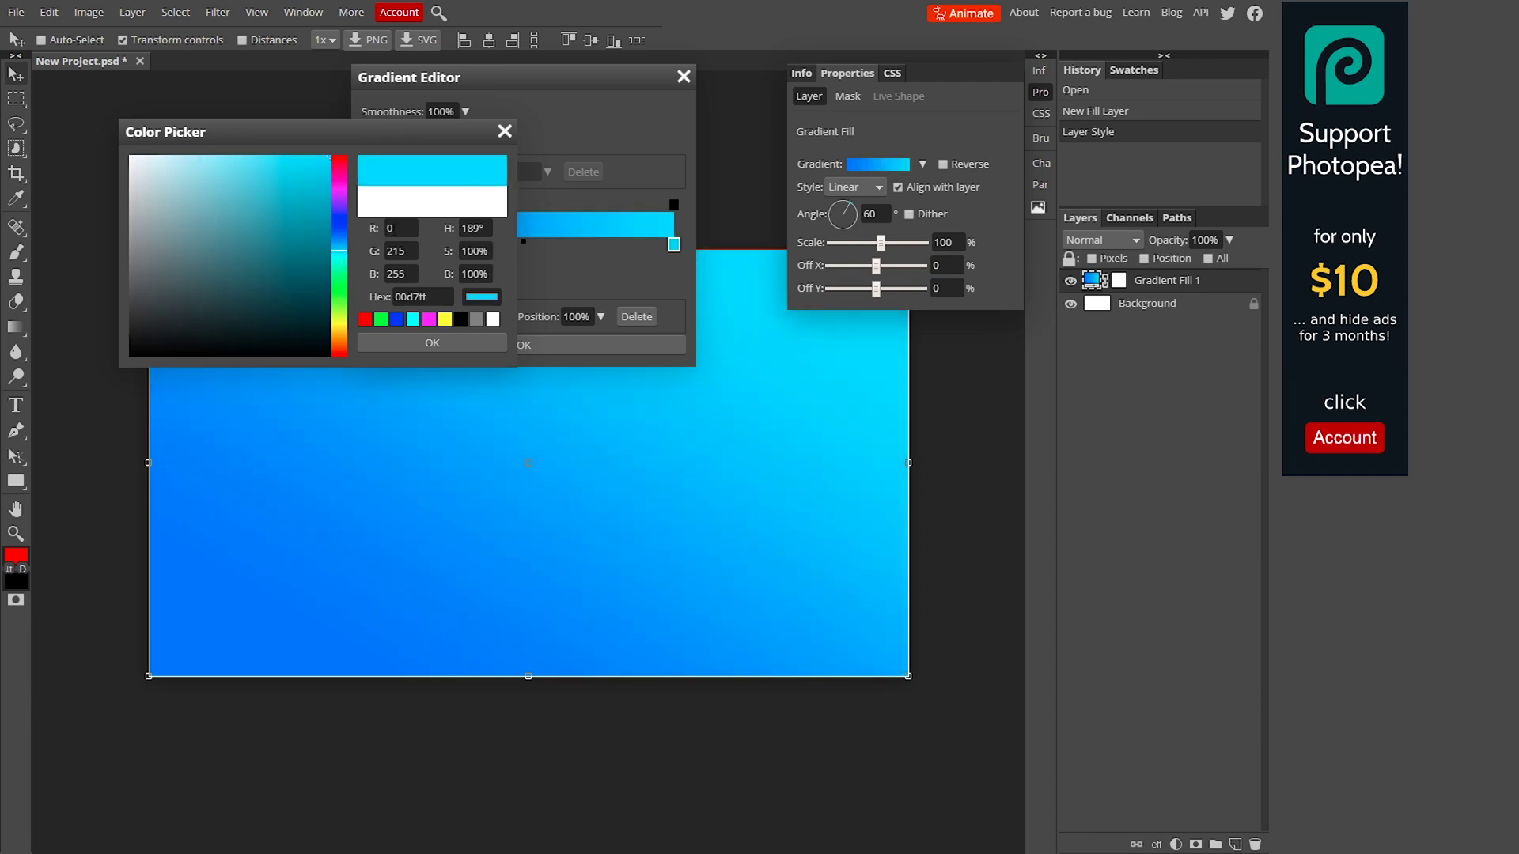
pyautogui.click(346, 256)
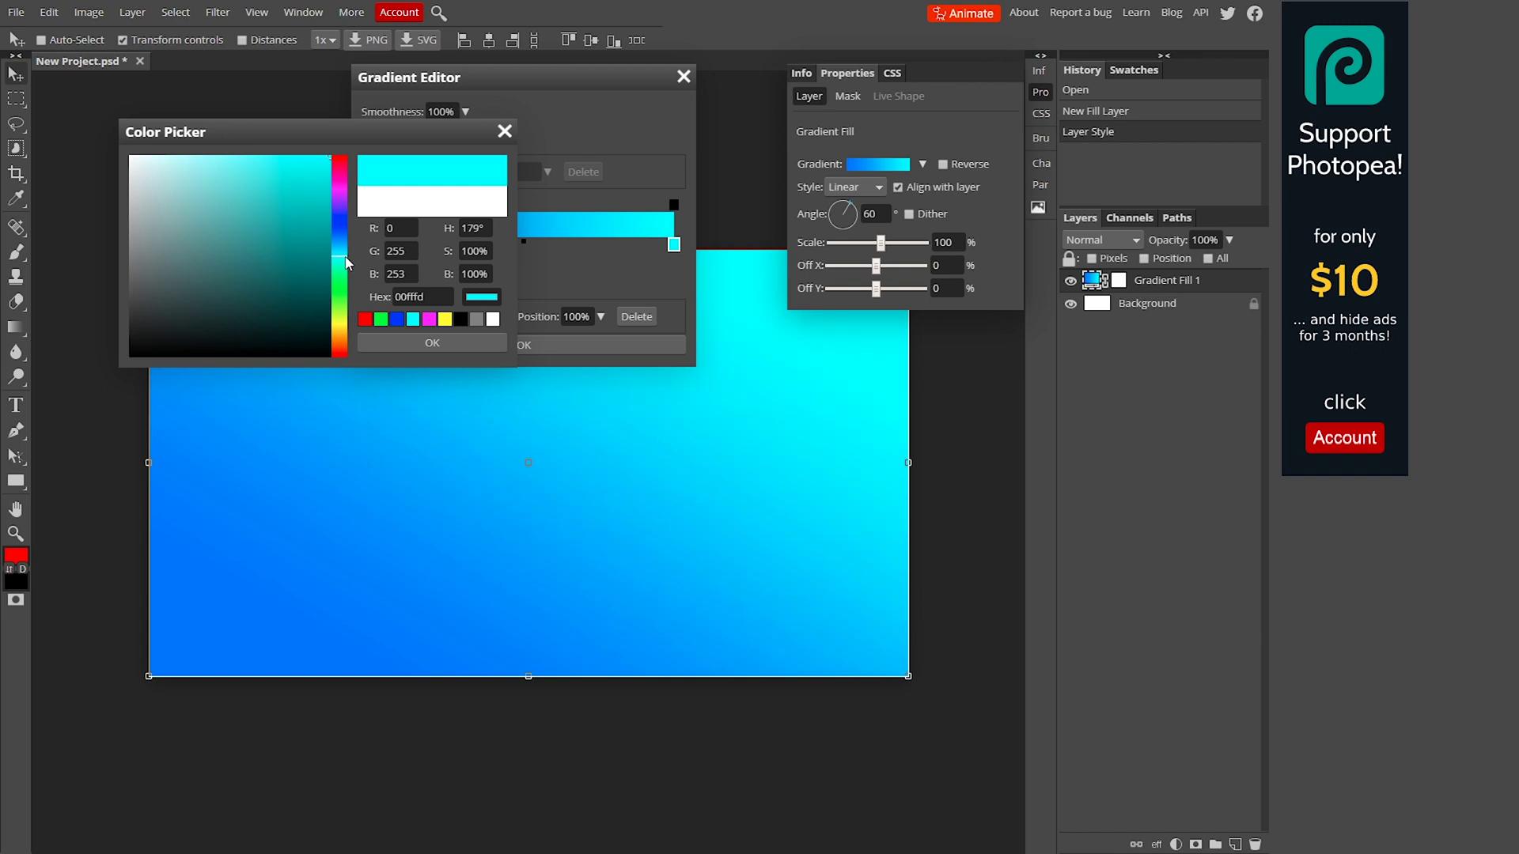
pyautogui.click(432, 342)
pyautogui.click(491, 346)
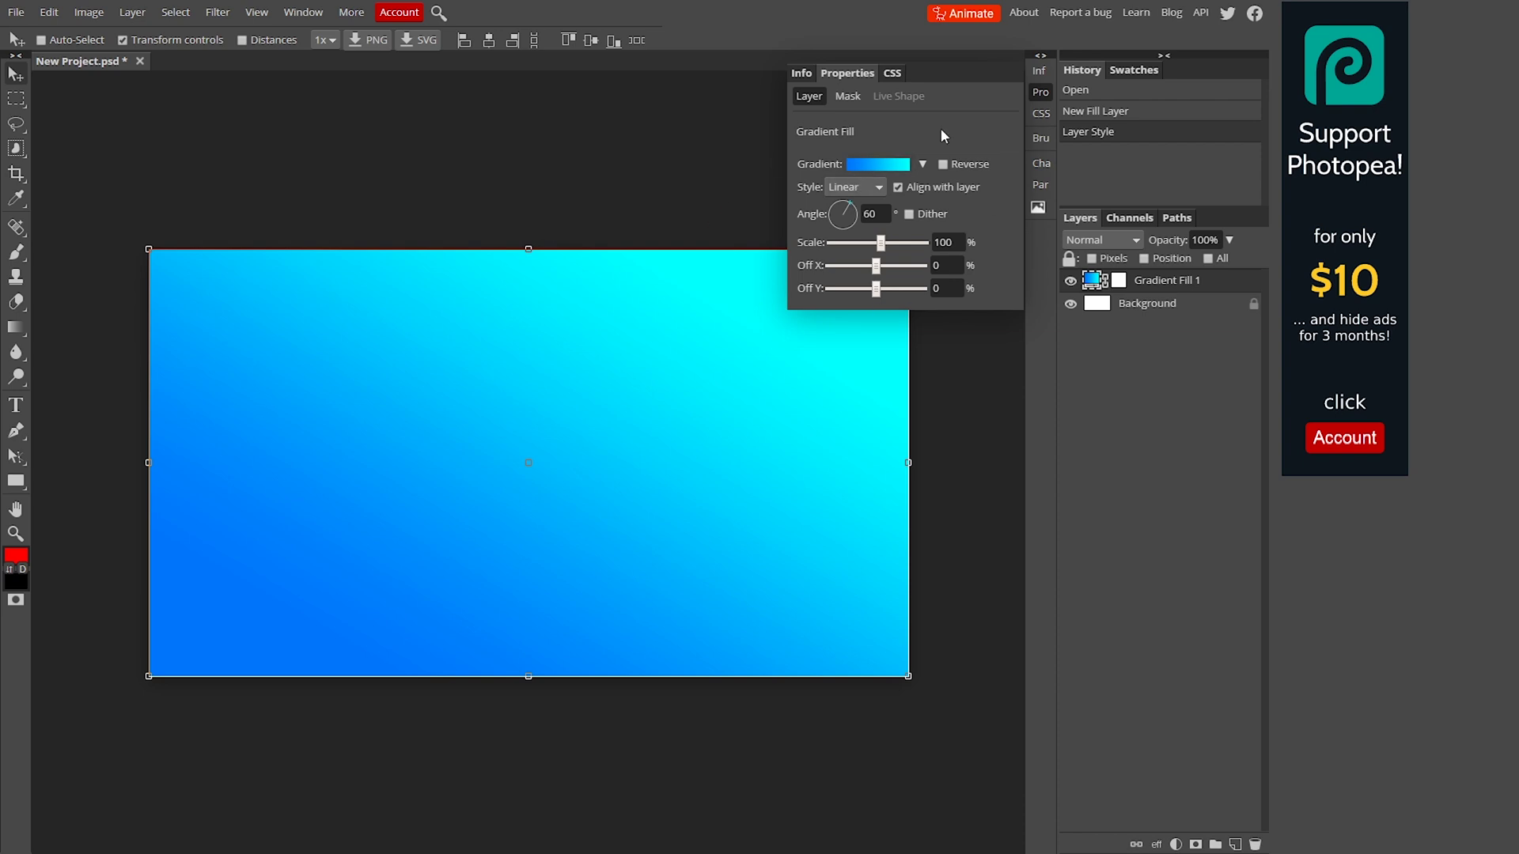
pyautogui.click(1036, 93)
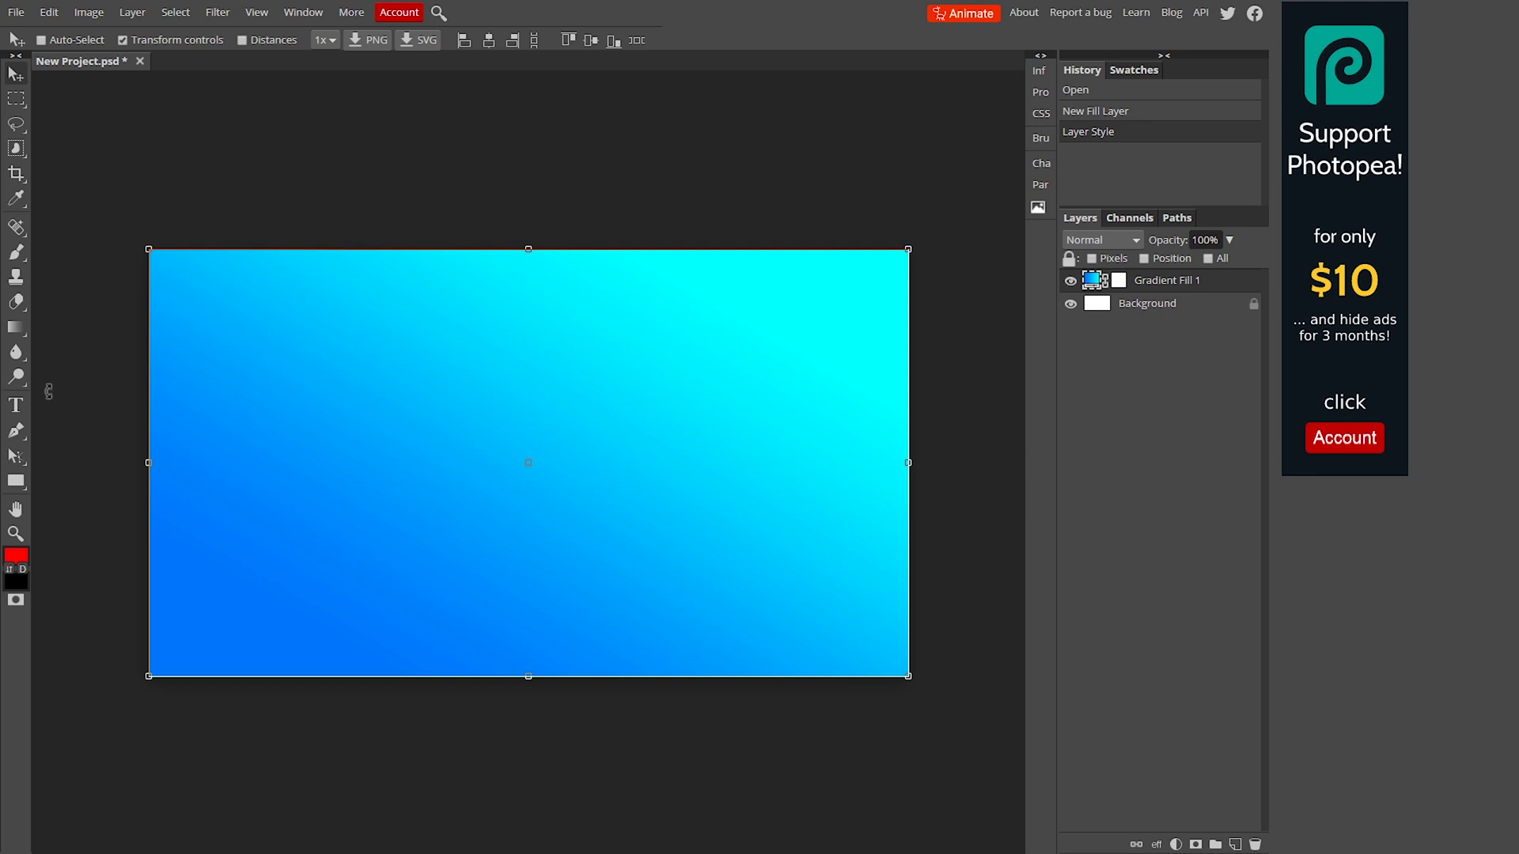
# Draw a wide text box across the upper part of the canvas and enter the text EASY
pyautogui.click(16, 406)
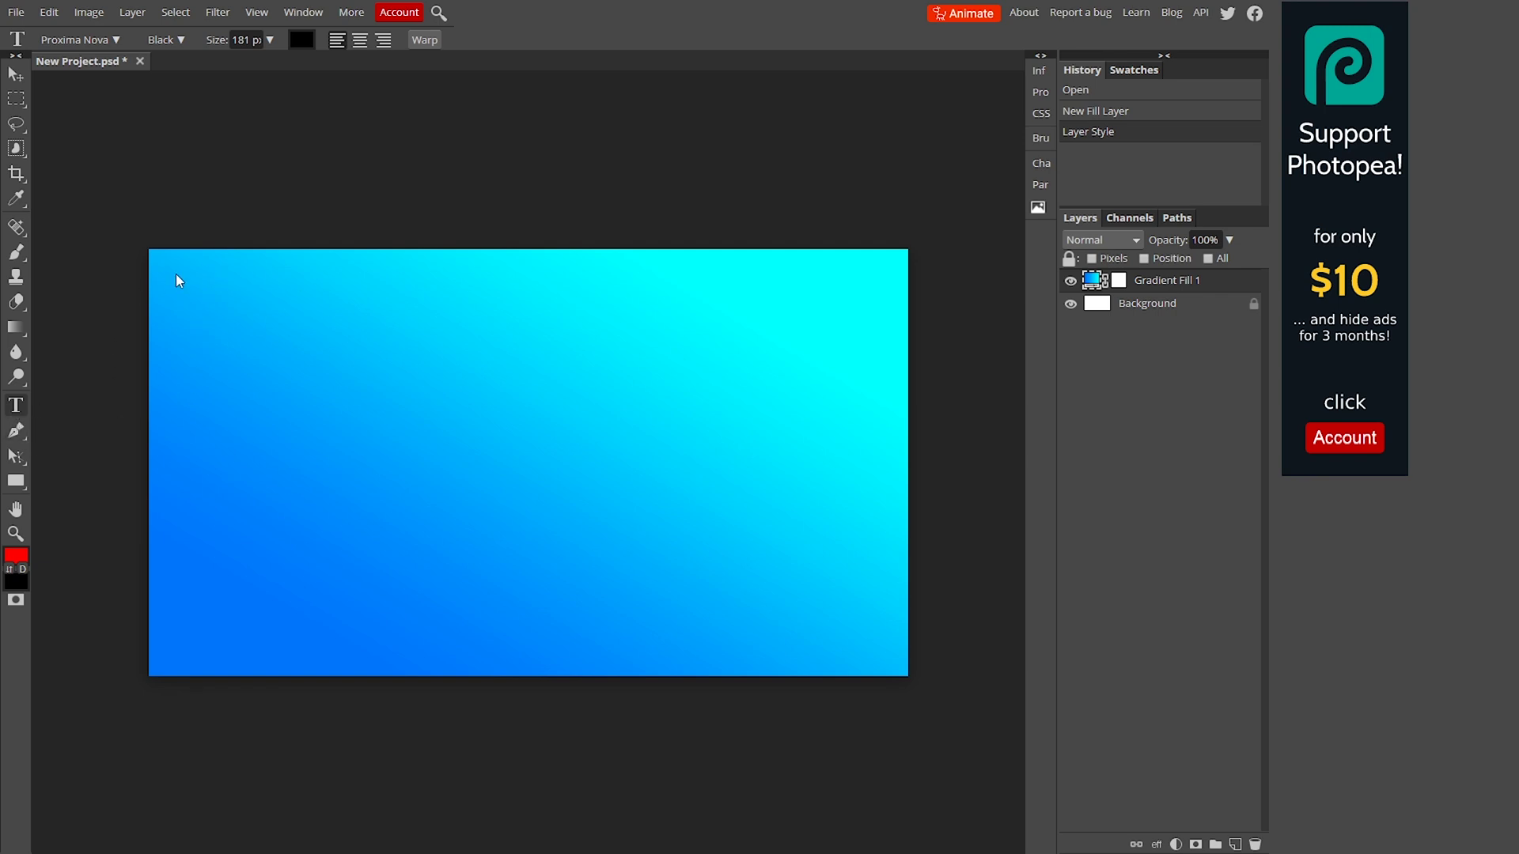
pyautogui.moveTo(180, 263); pyautogui.dragTo(734, 440)
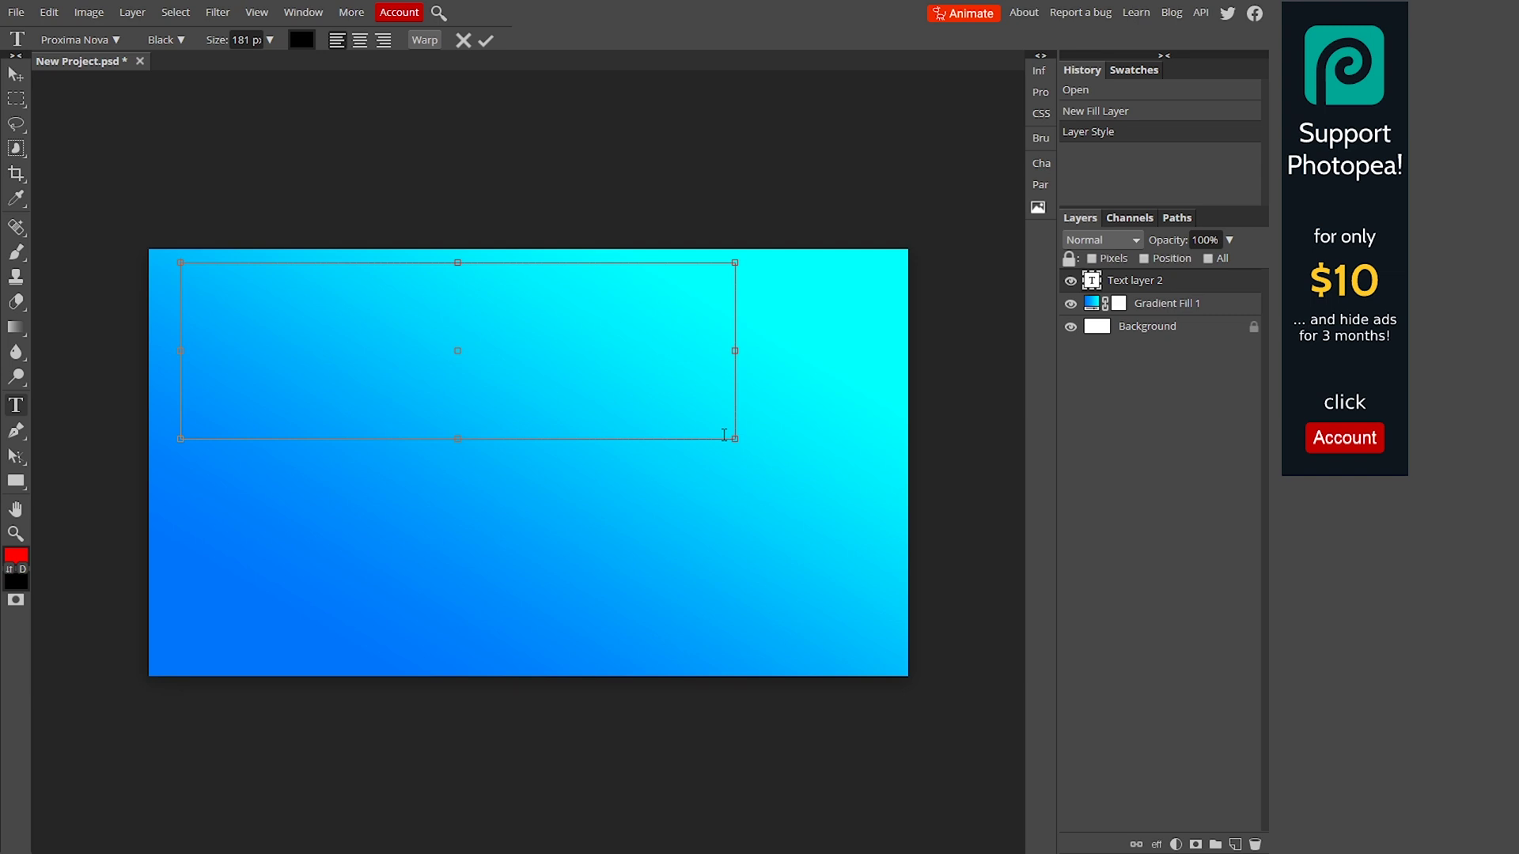
pyautogui.write('EASY')
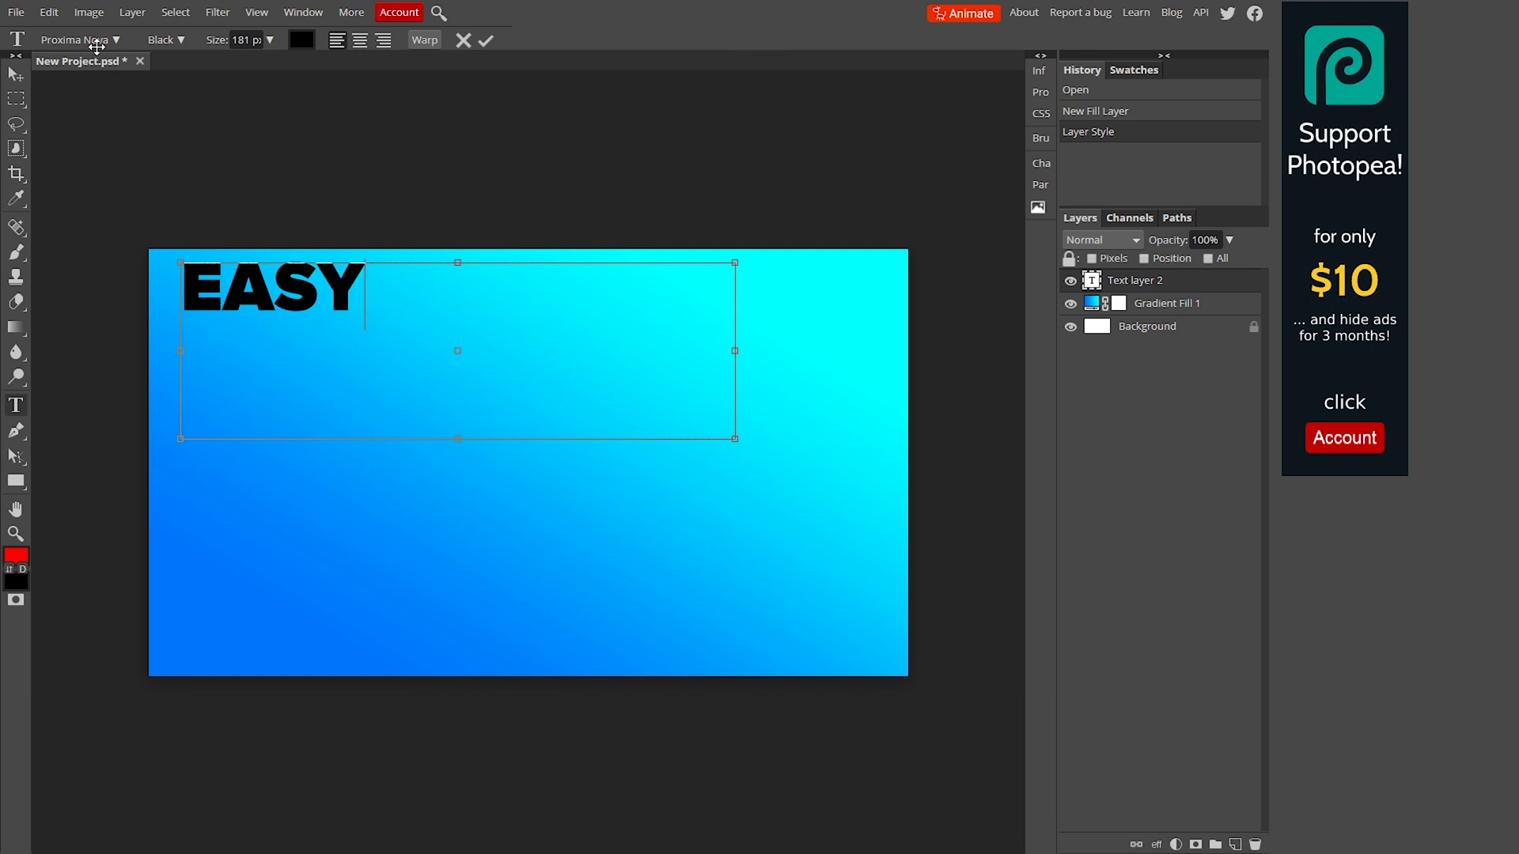
# Clear the font search filter for the EASY text and browse the full list of available fonts
pyautogui.hotkey('ctrl', 'a')
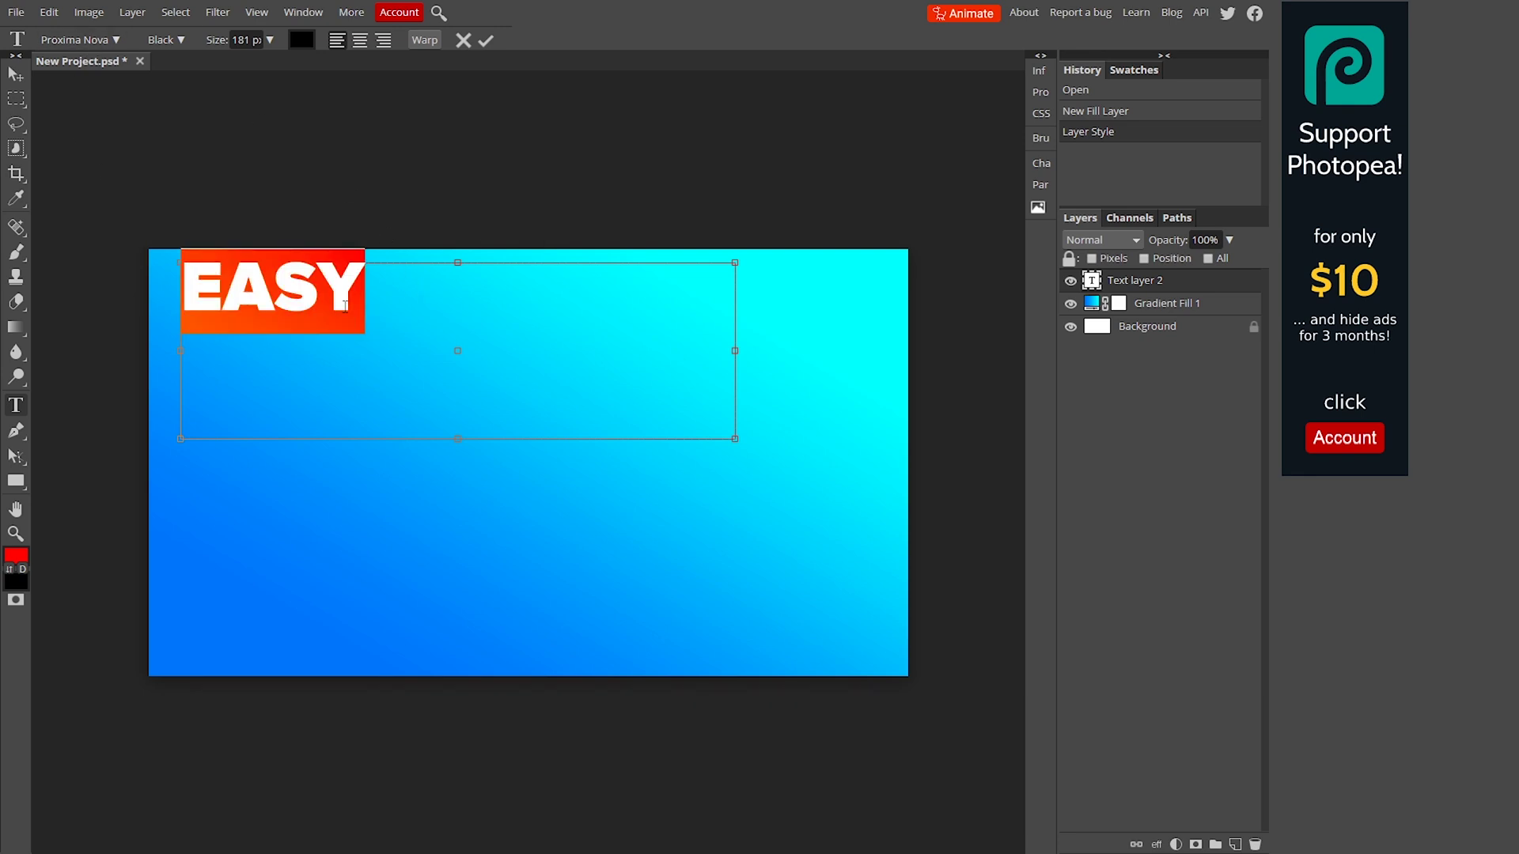
pyautogui.click(117, 41)
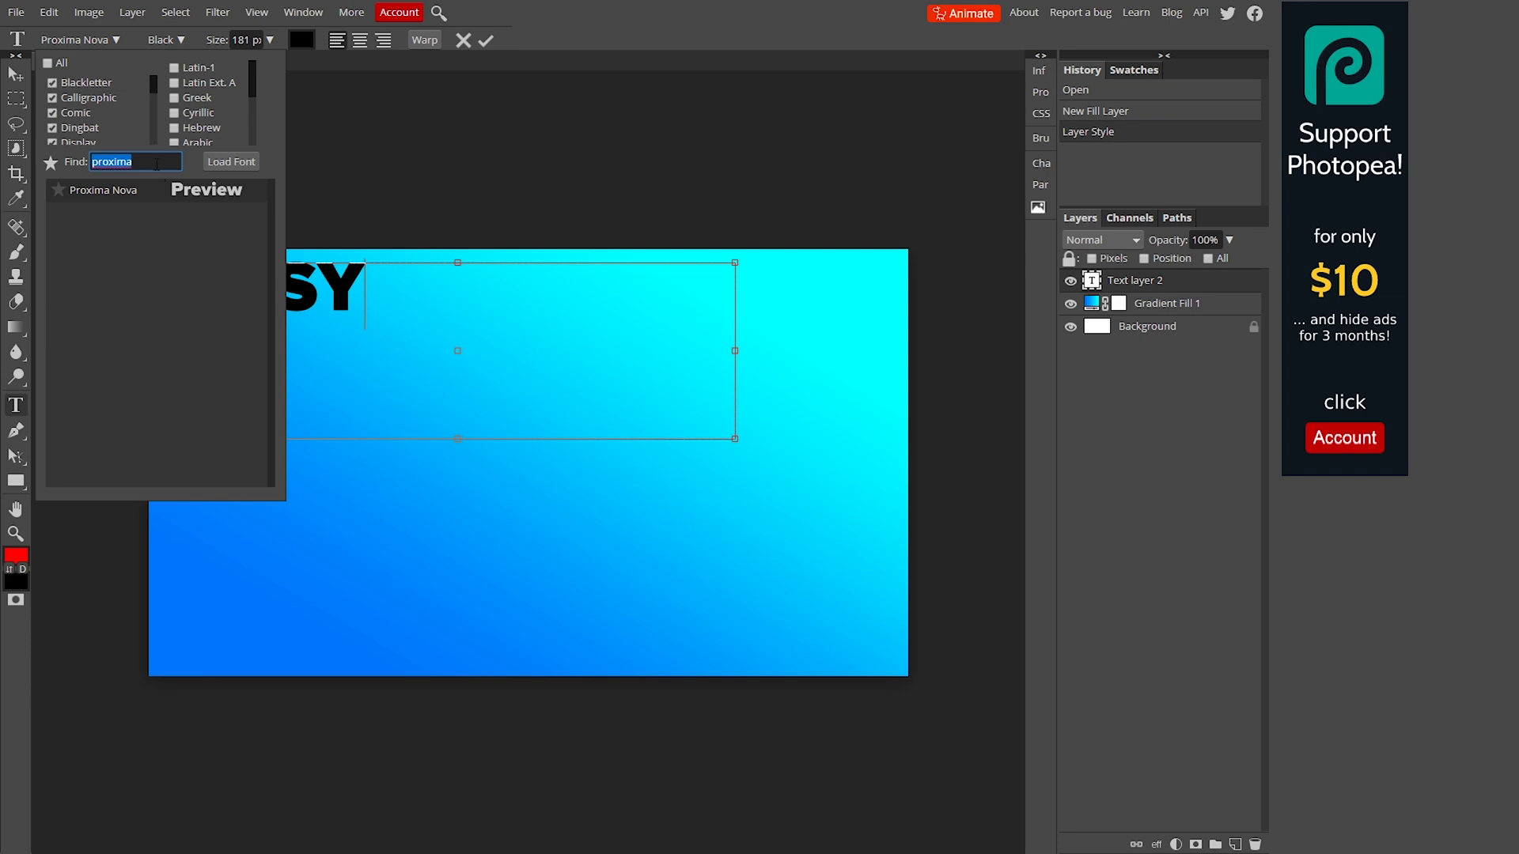
pyautogui.press('BackSpace')
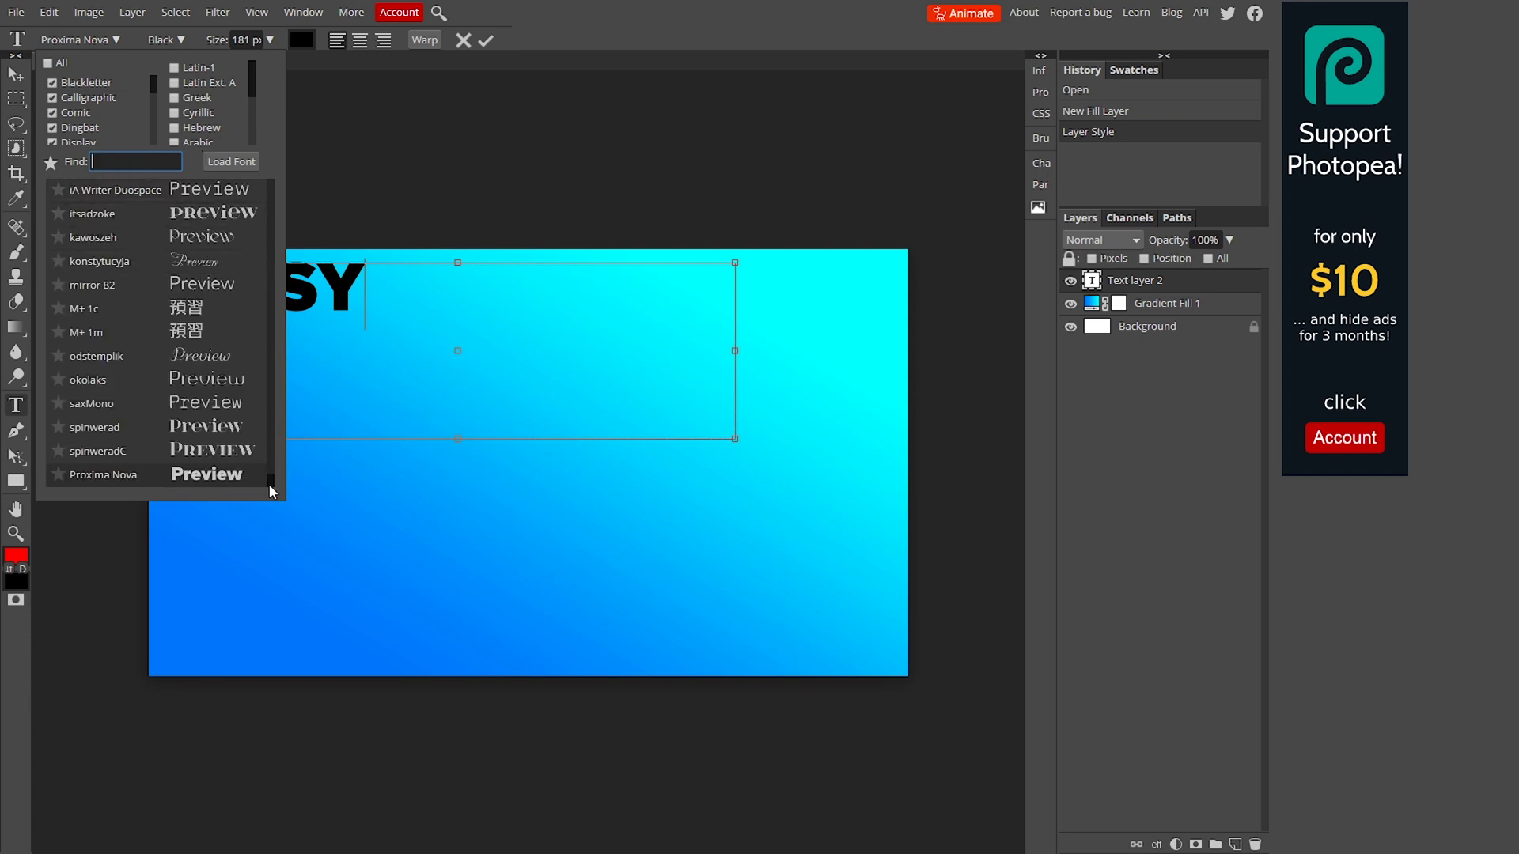
pyautogui.moveTo(268, 481); pyautogui.dragTo(277, 207)
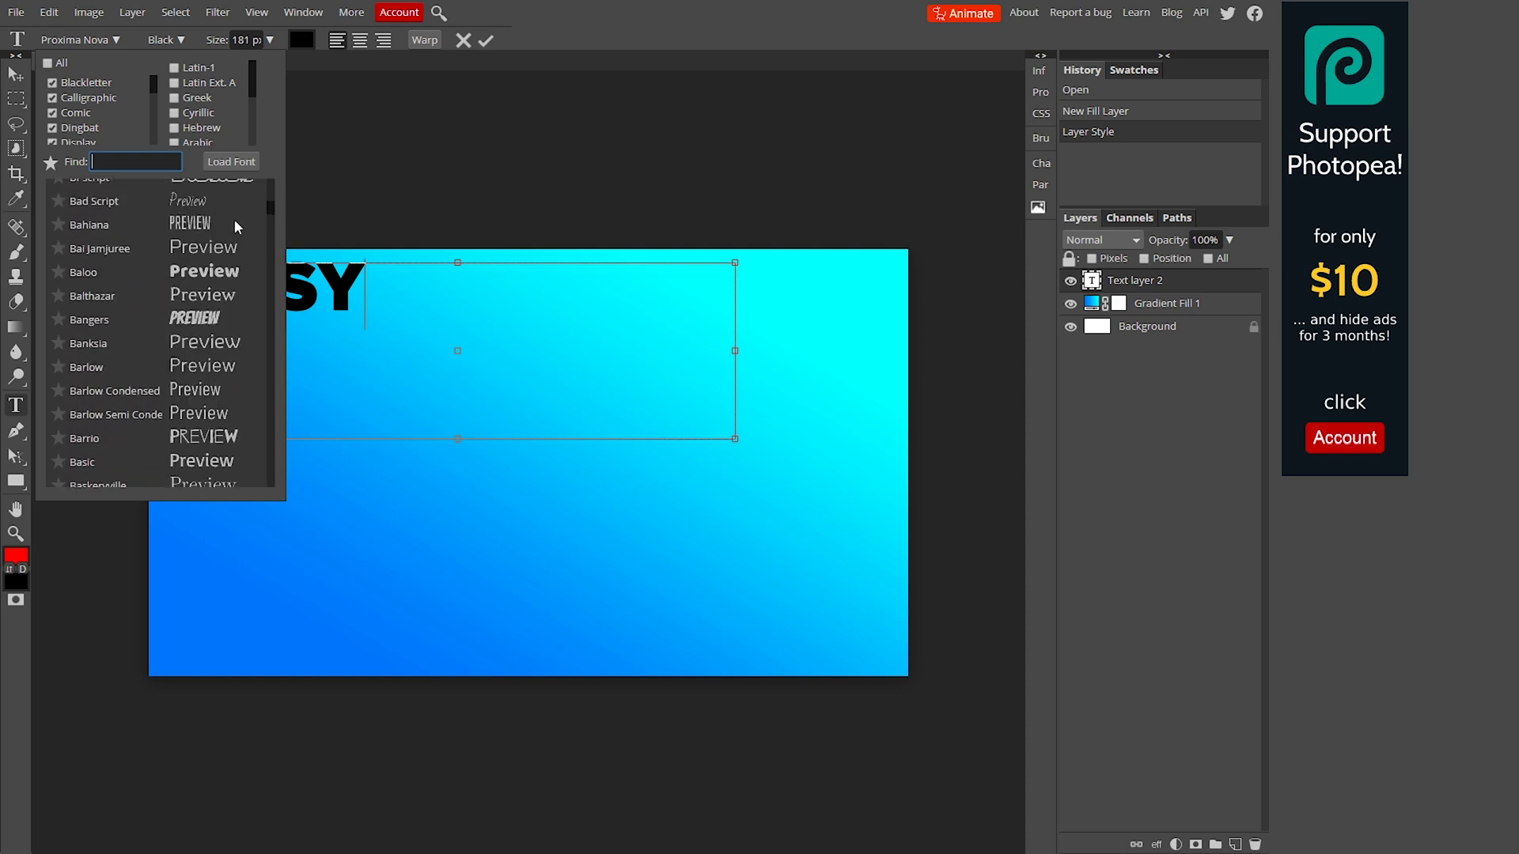
# Load the custom font file ProximaNovaT-Thin.ttf from the Fonts folder in Downloads
pyautogui.click(220, 165)
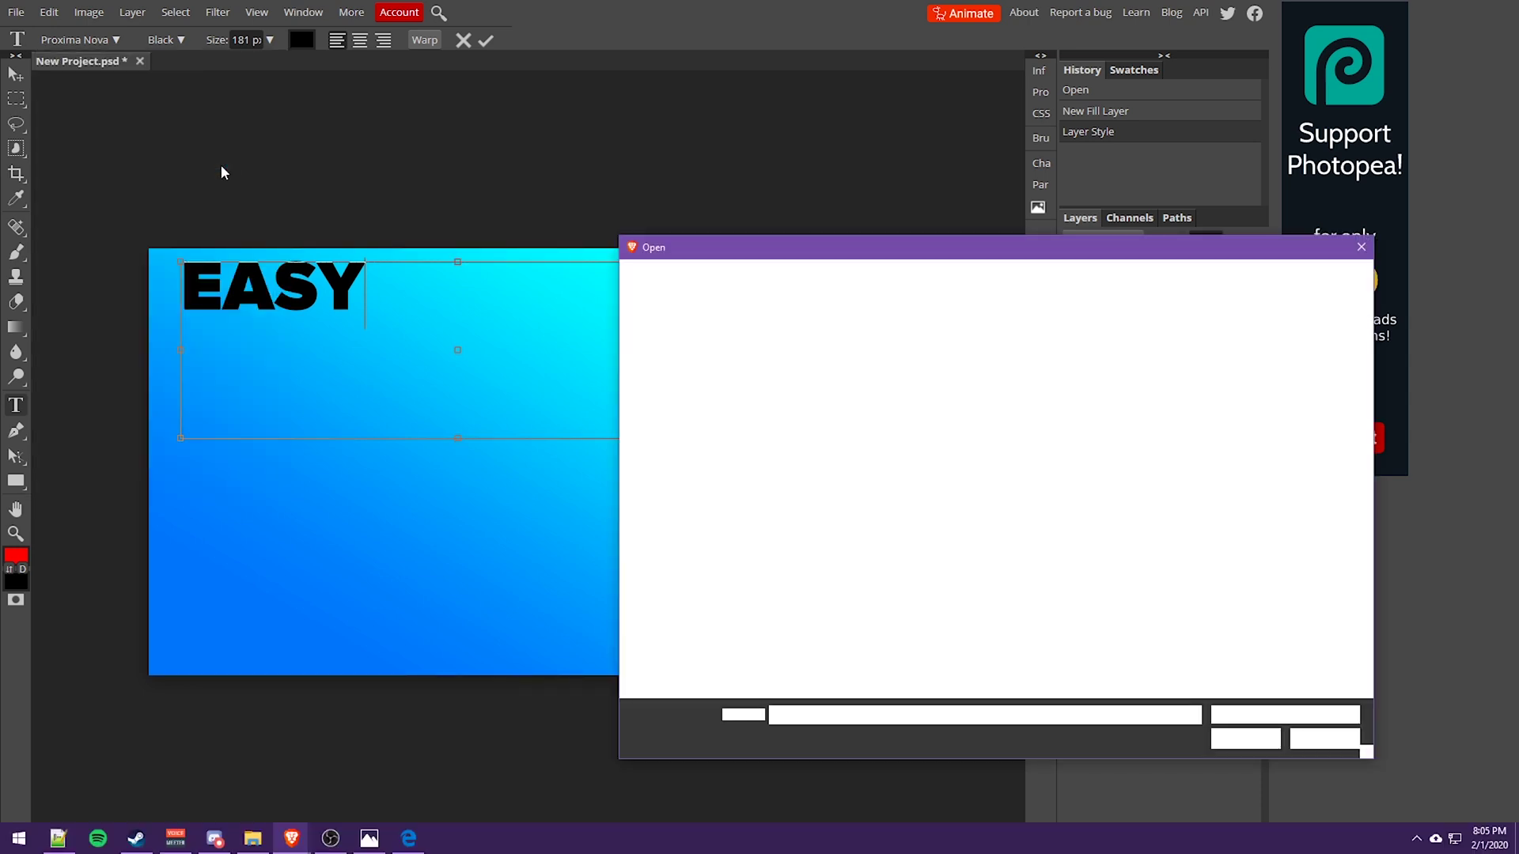
pyautogui.moveTo(942, 249); pyautogui.dragTo(796, 163)
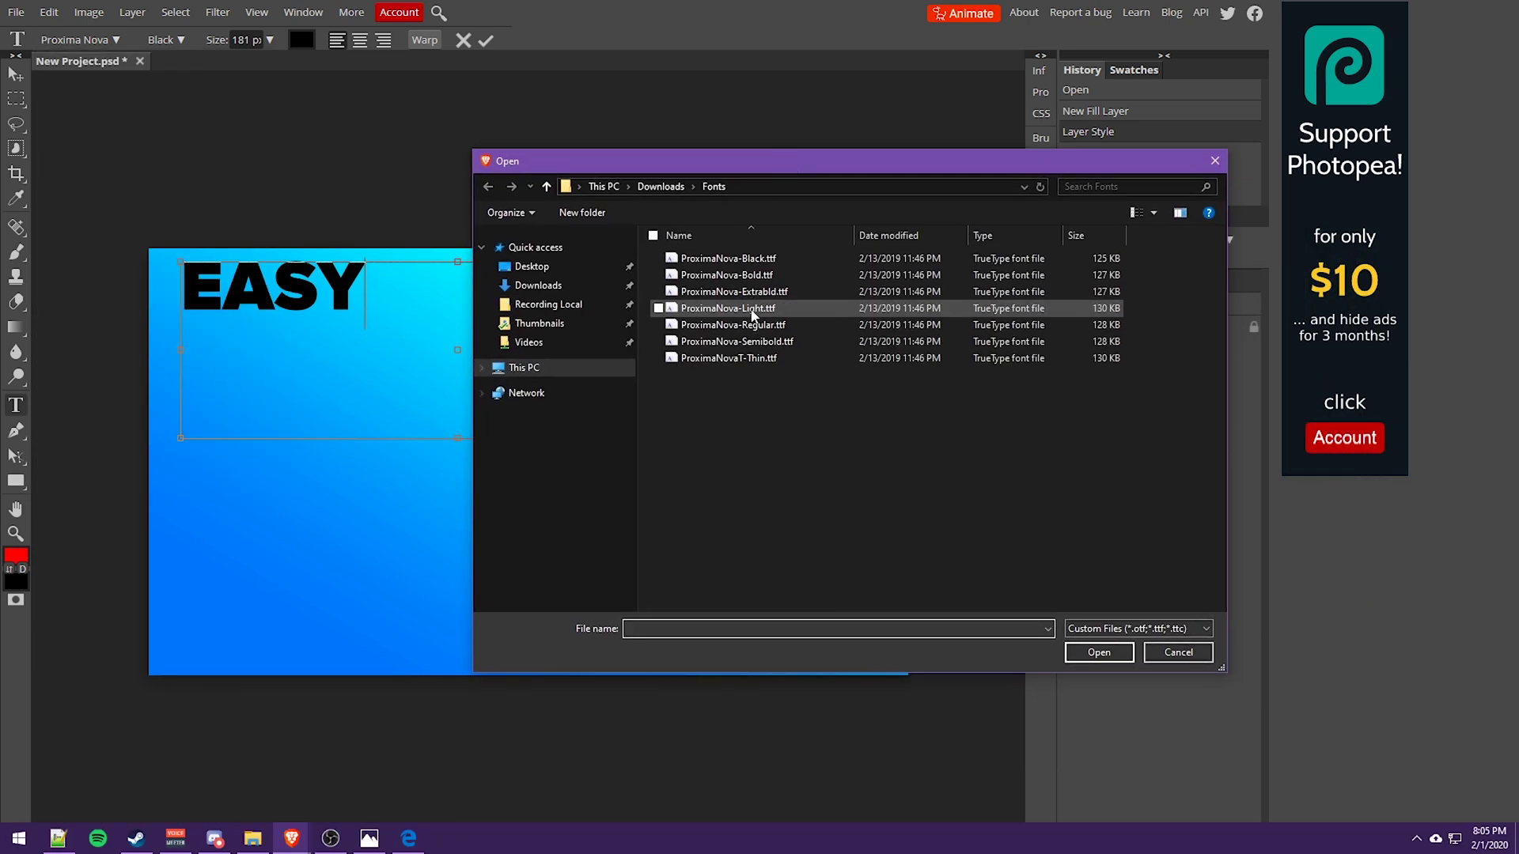
pyautogui.click(780, 343)
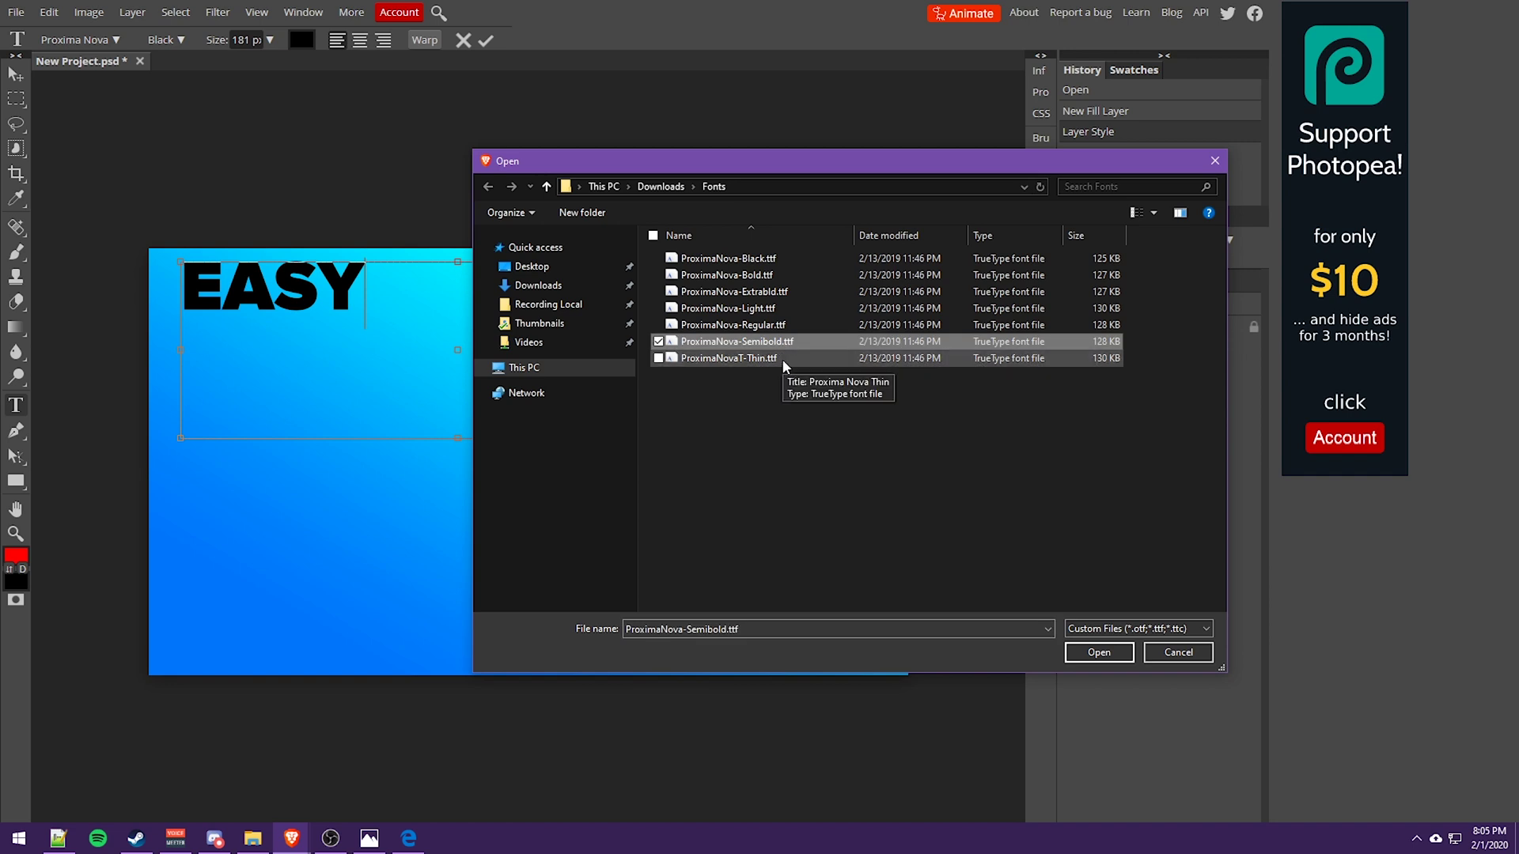
pyautogui.doubleClick(781, 358)
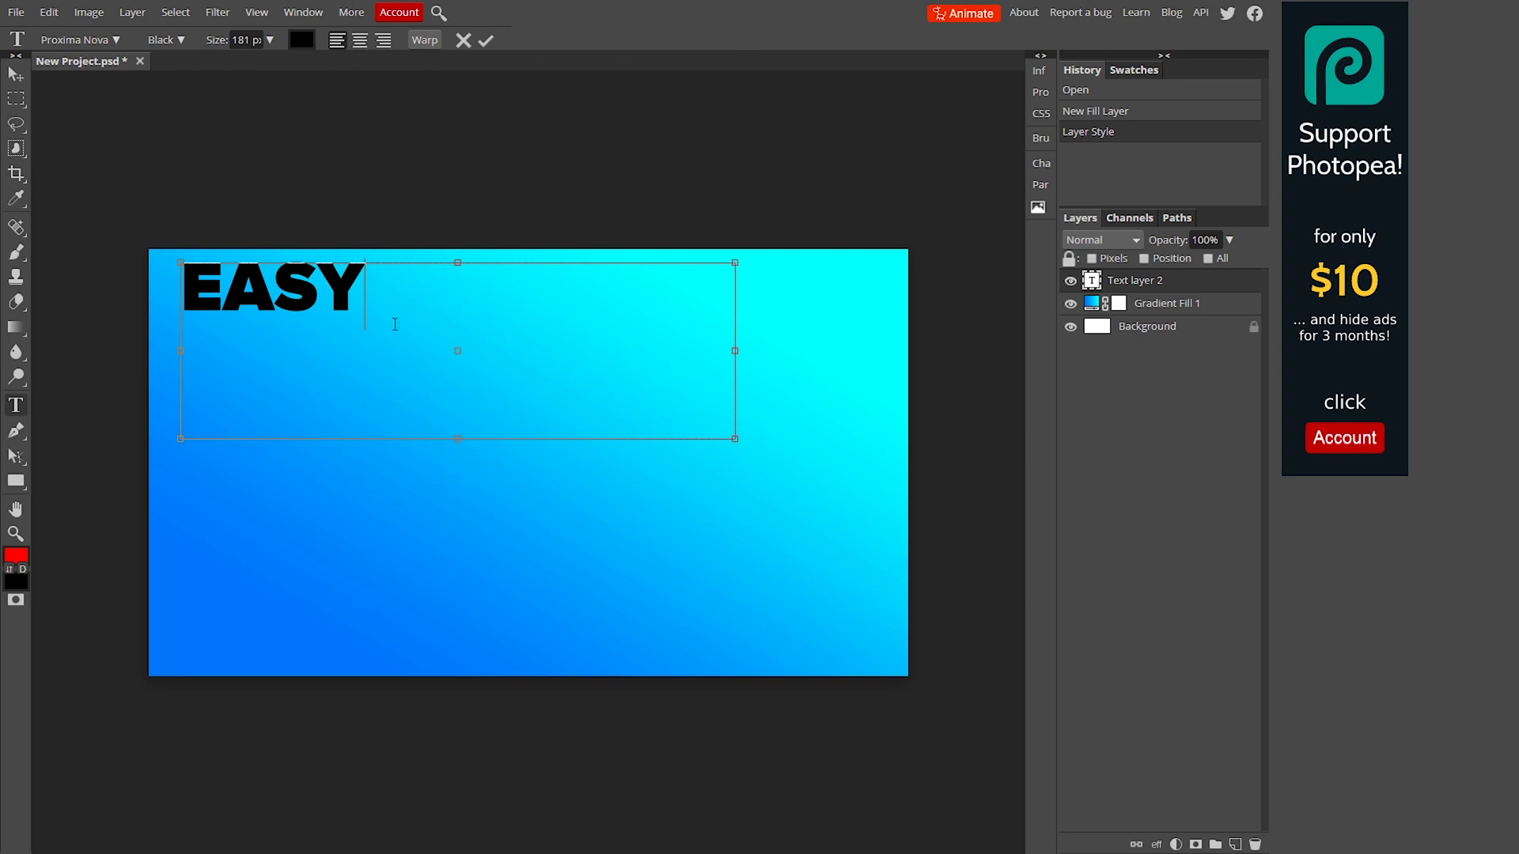
# Try the Thin style of Proxima Nova on the whole EASY text and switch it back to Black
pyautogui.hotkey('ctrl', 'a')
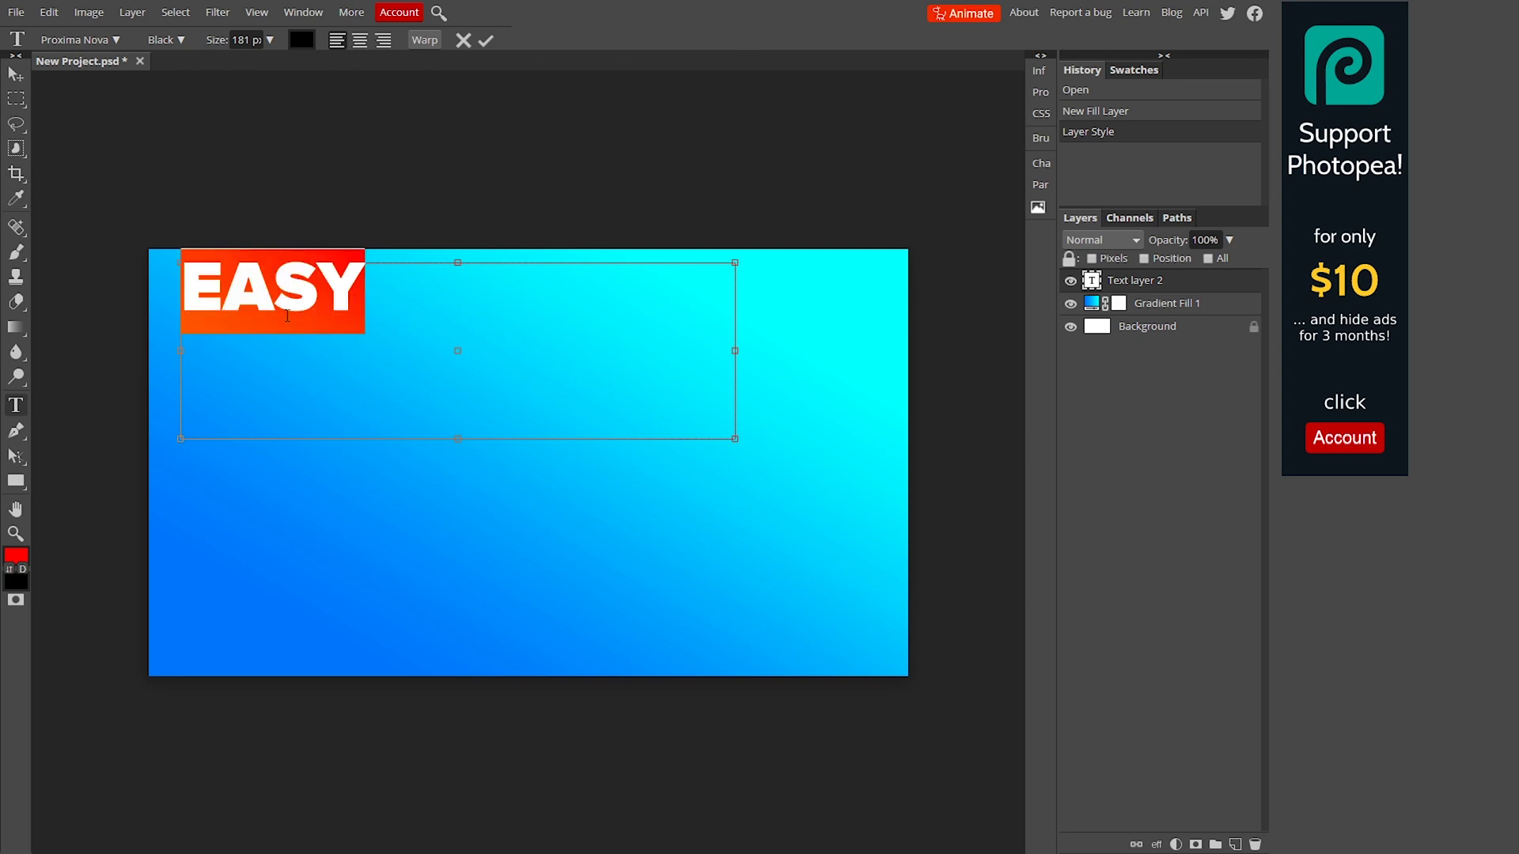
pyautogui.click(116, 40)
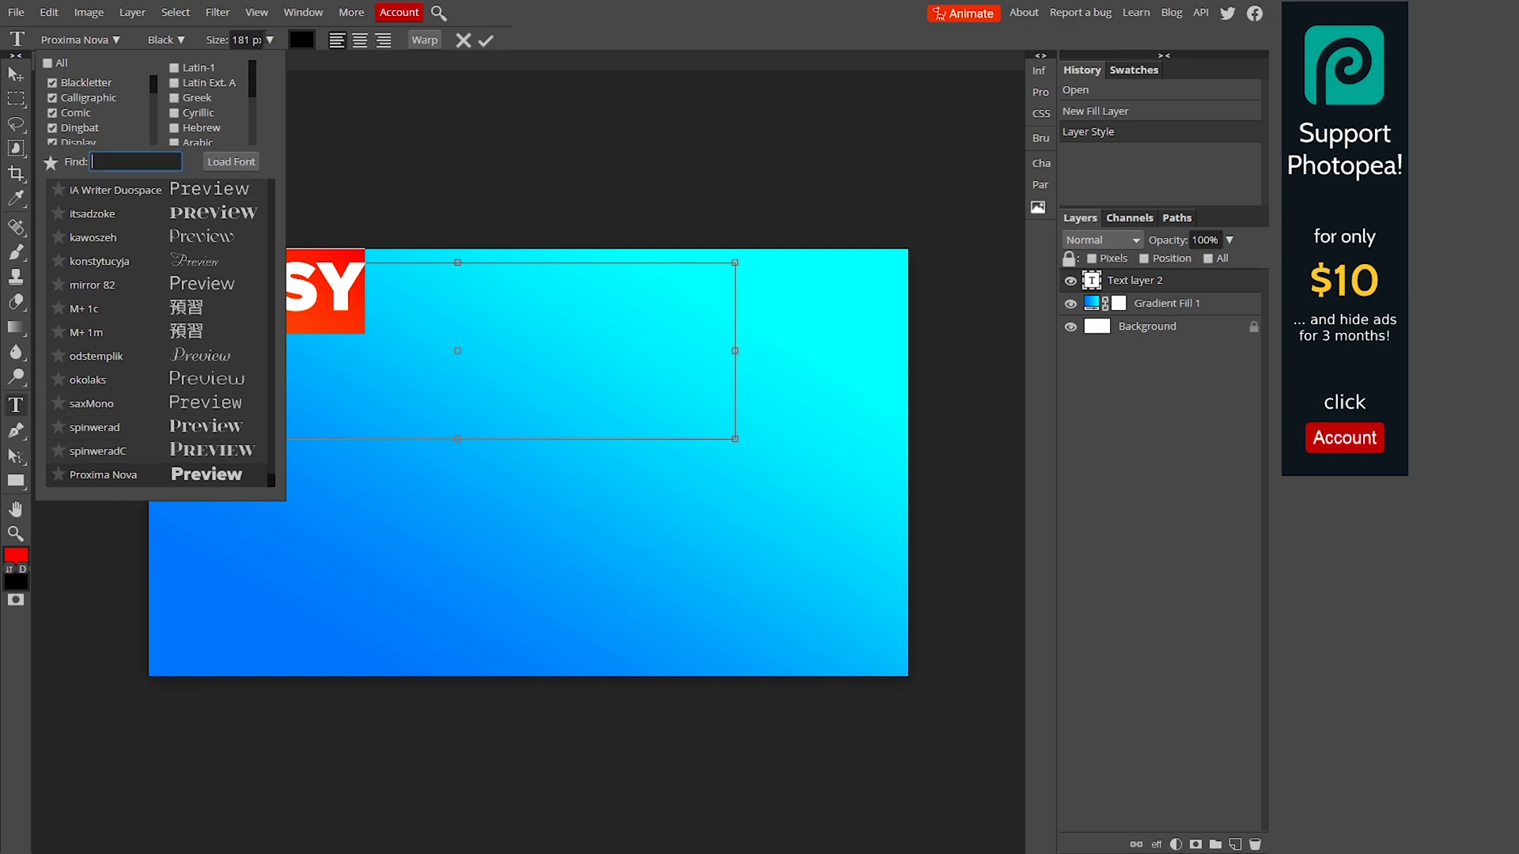
pyautogui.click(175, 40)
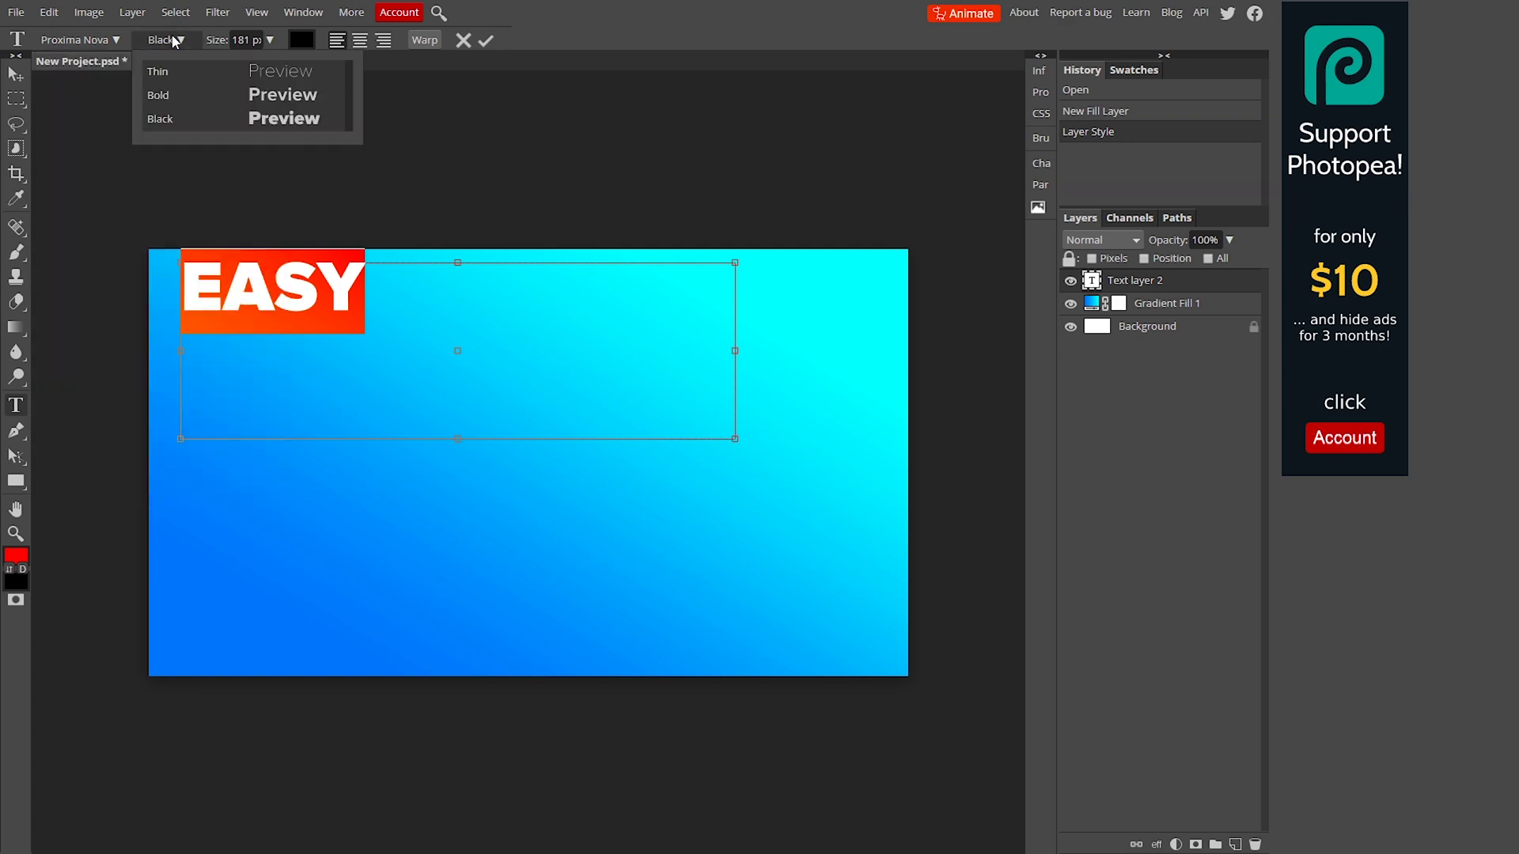
pyautogui.click(198, 73)
pyautogui.hotkey('ctrl', 'a')
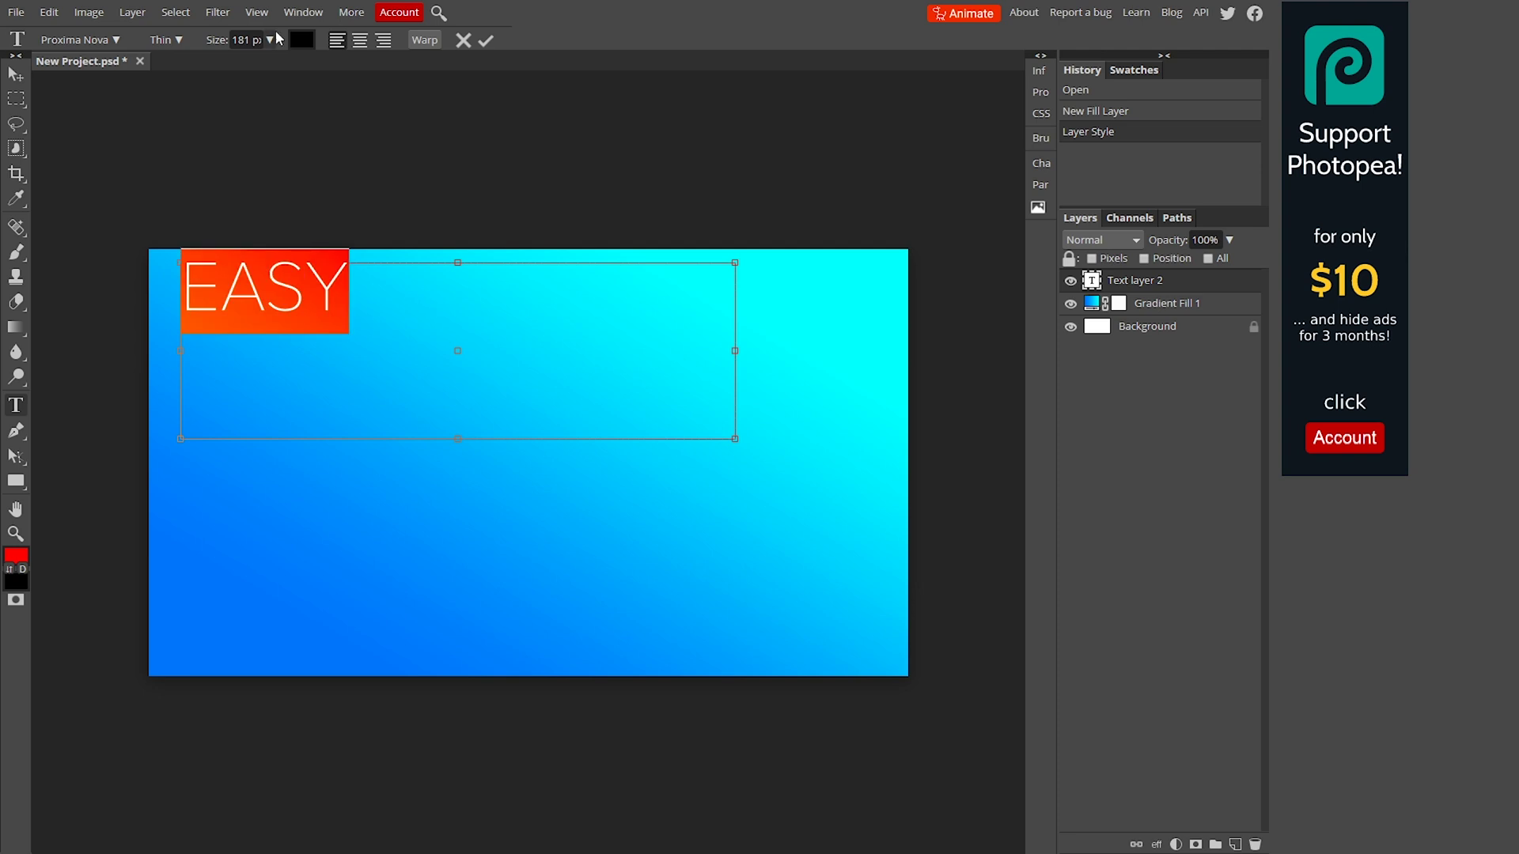
pyautogui.click(178, 40)
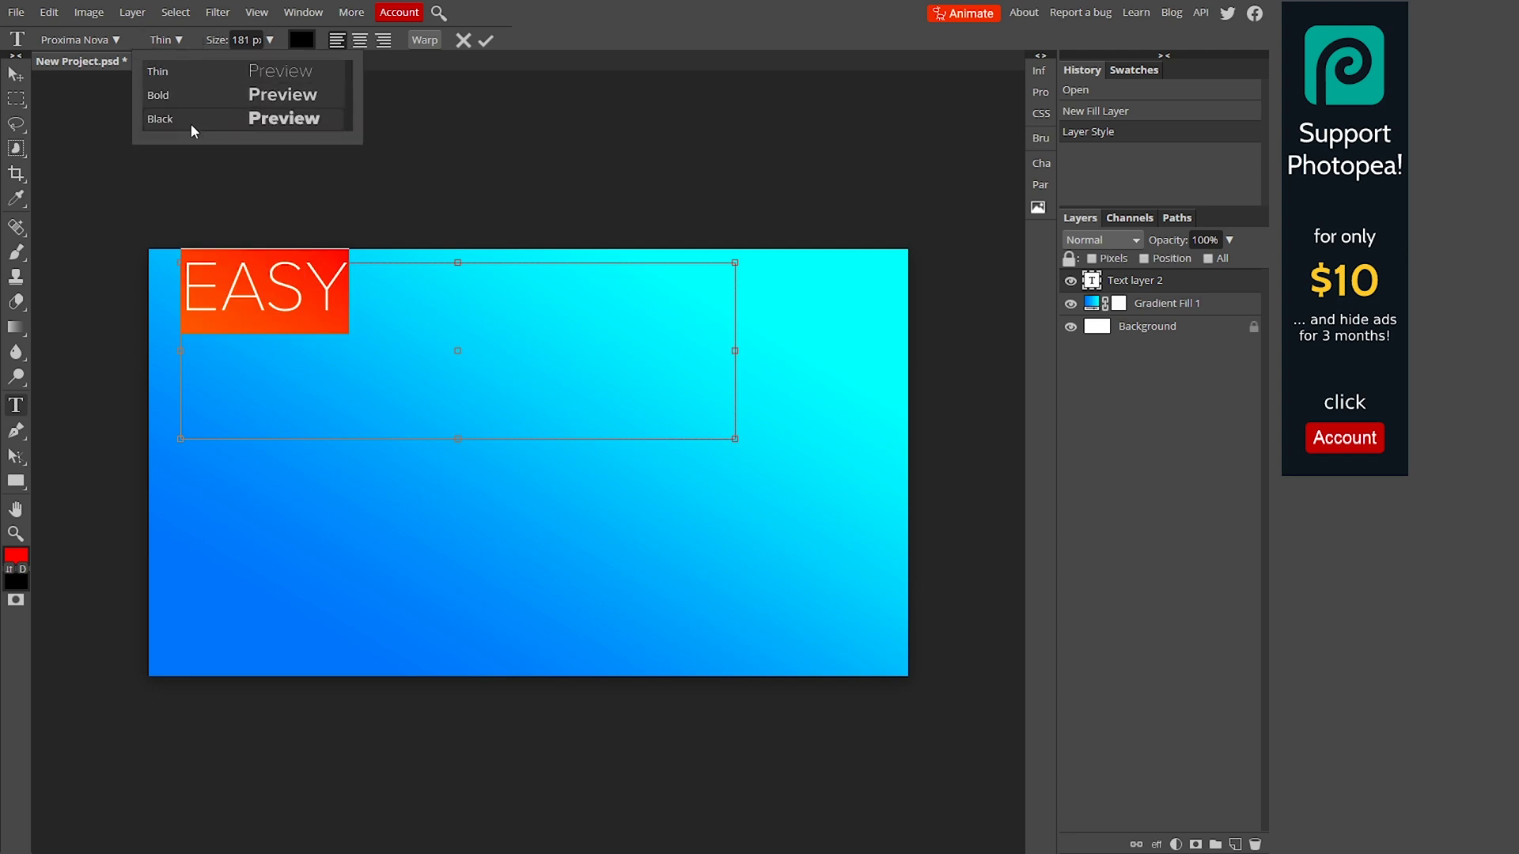
pyautogui.click(191, 123)
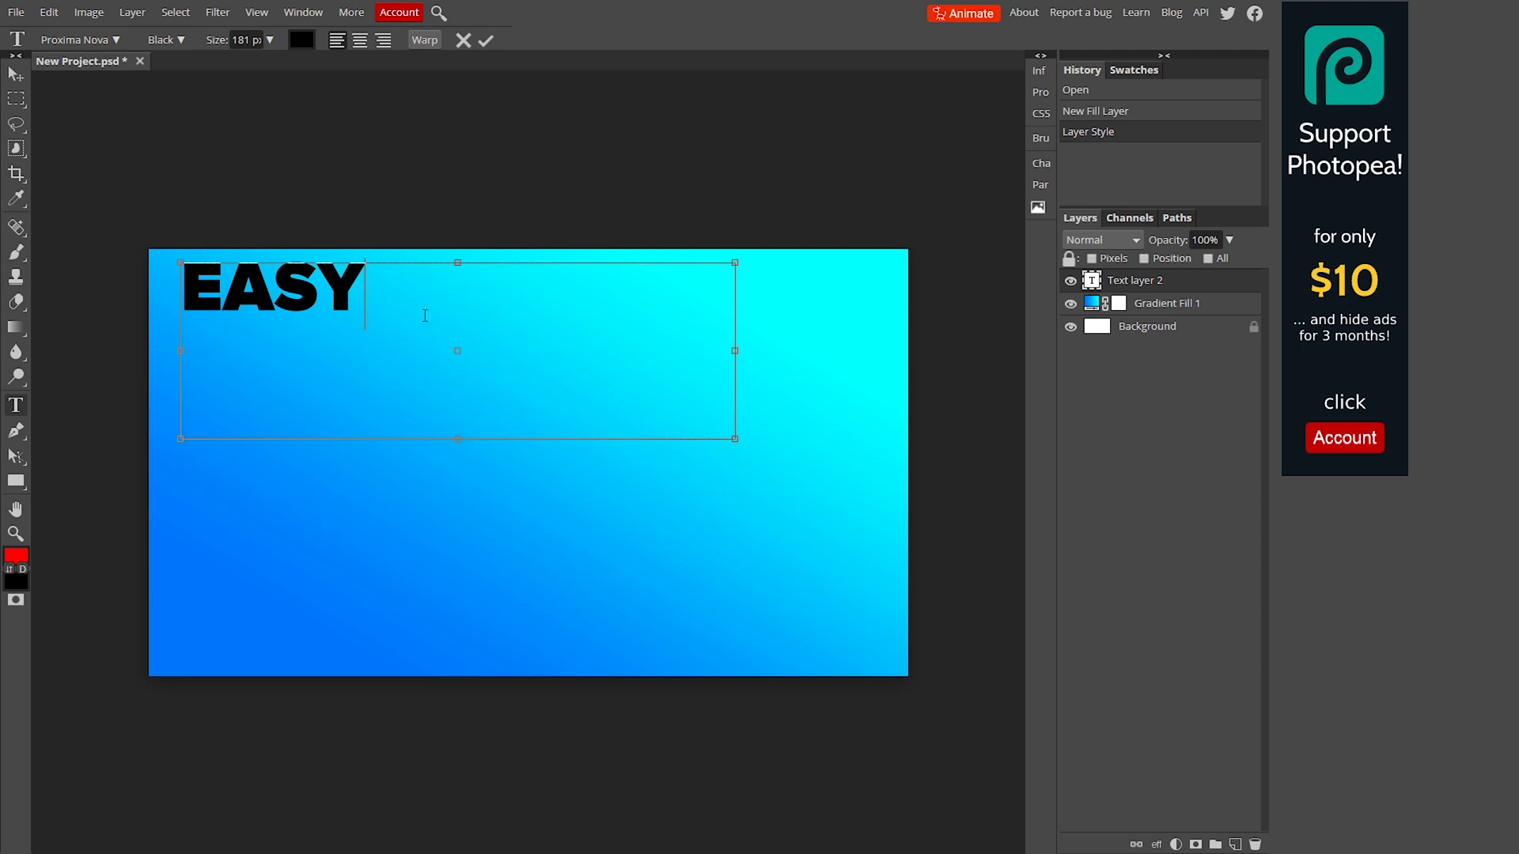
# Select the whole word EASY, enlarge its font size to 438 and commit the text edit
pyautogui.moveTo(373, 313); pyautogui.dragTo(130, 285)
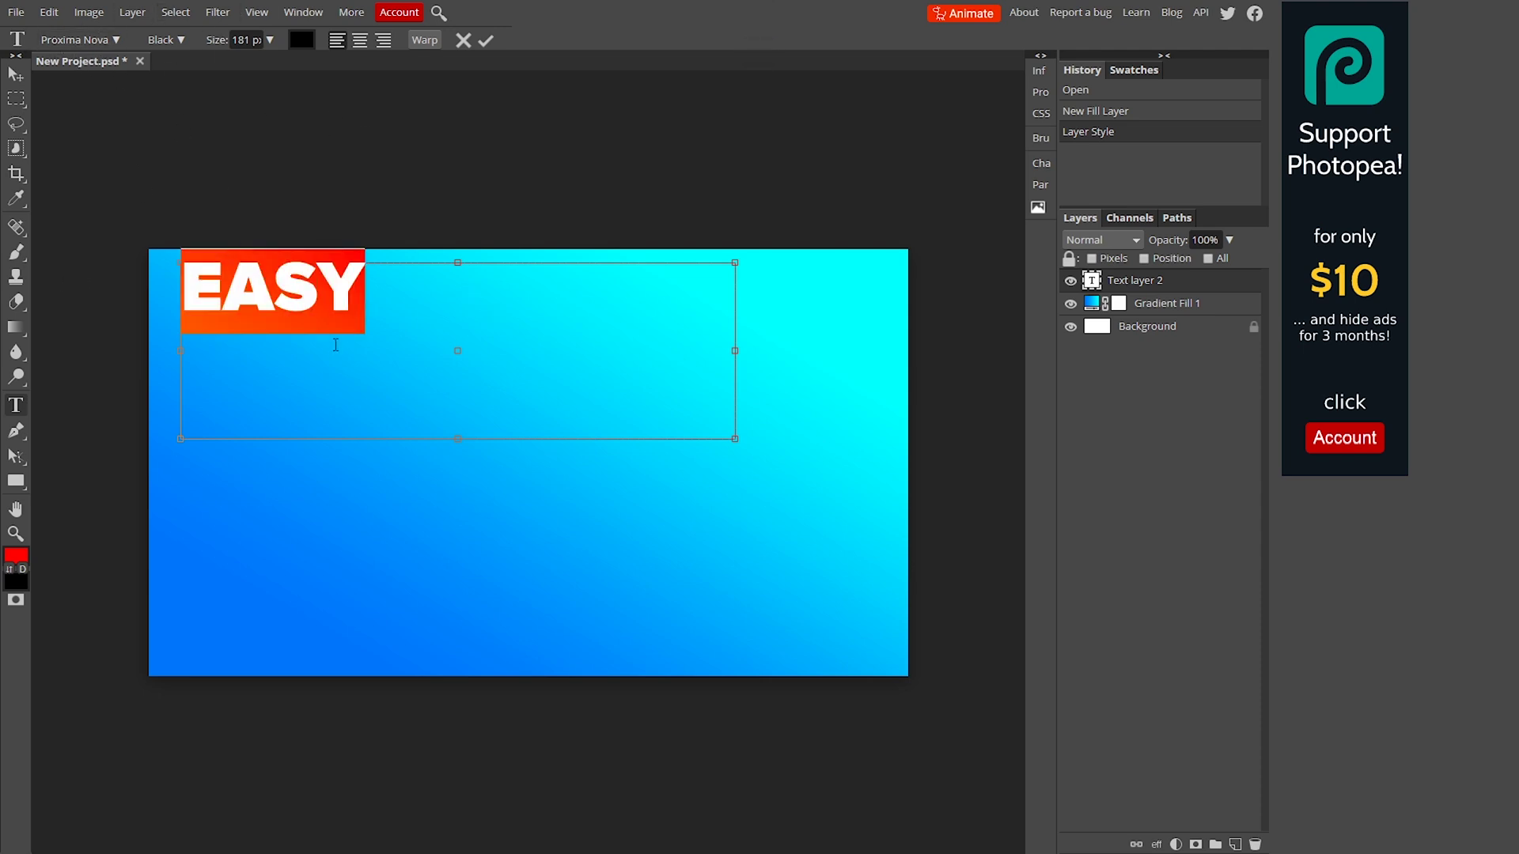
pyautogui.click(428, 321)
pyautogui.hotkey('ctrl', 'a')
pyautogui.press('Right')
pyautogui.hotkey('ctrl', 'a')
pyautogui.click(286, 342)
pyautogui.hotkey('ctrl', 'a')
pyautogui.moveTo(211, 43); pyautogui.dragTo(295, 40)
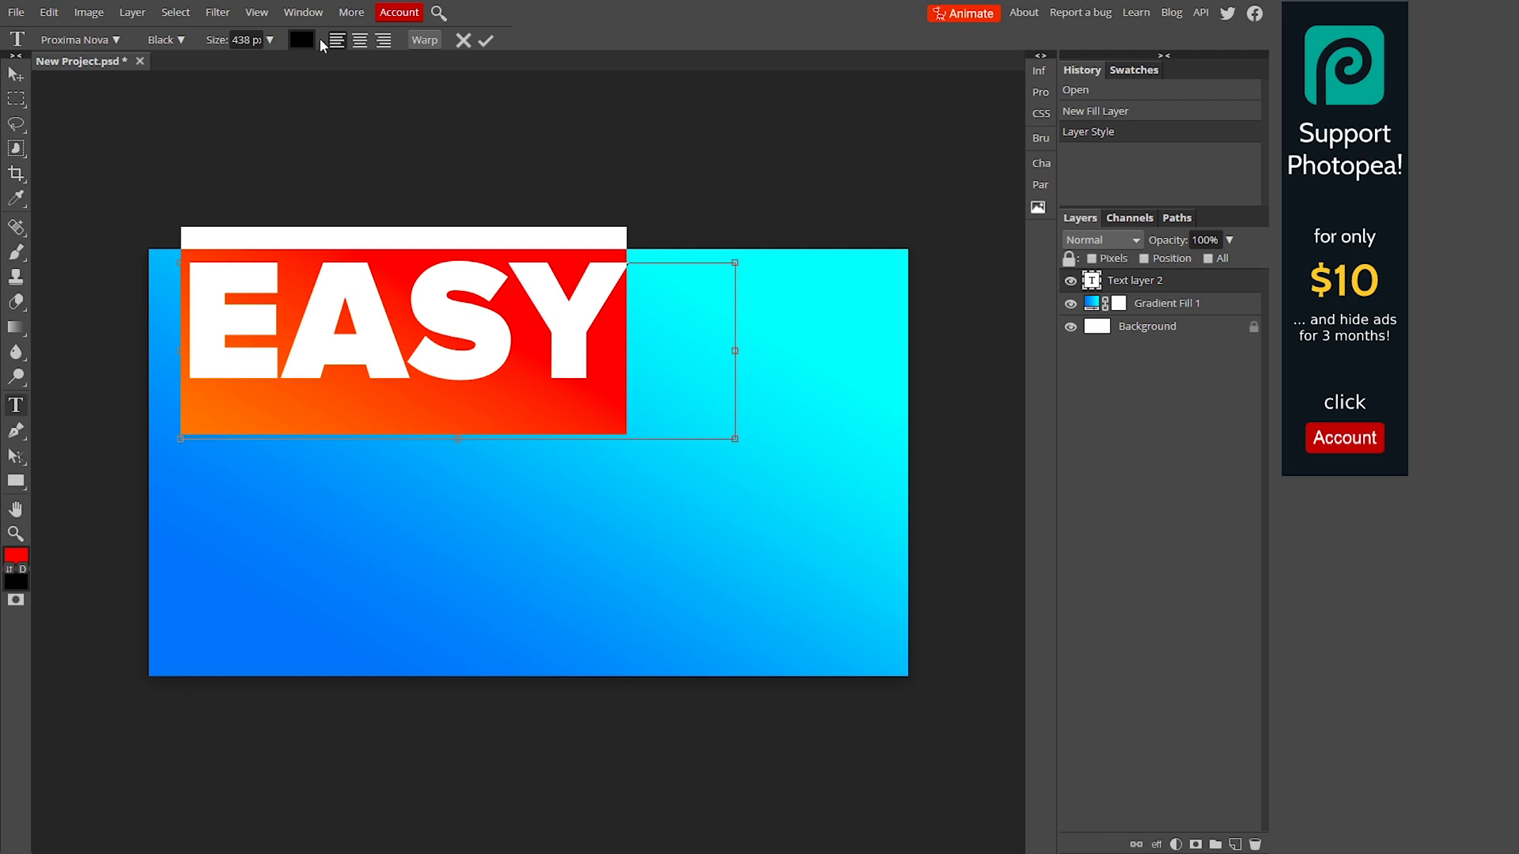
pyautogui.click(491, 44)
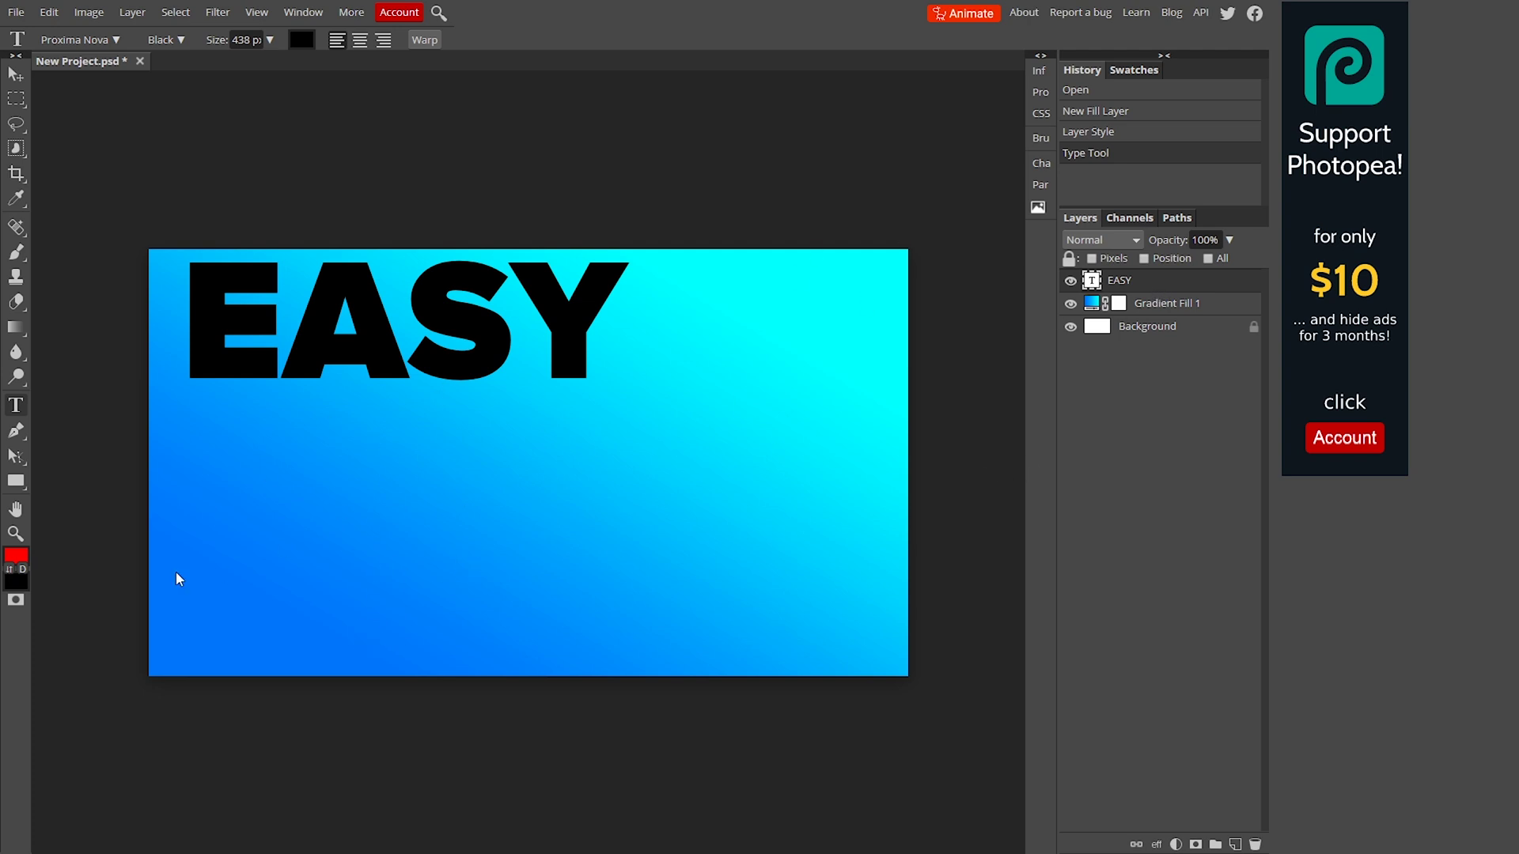
# Duplicate the EASY text layer and move the copy straight down so it sits just below the original word
pyautogui.click(17, 77)
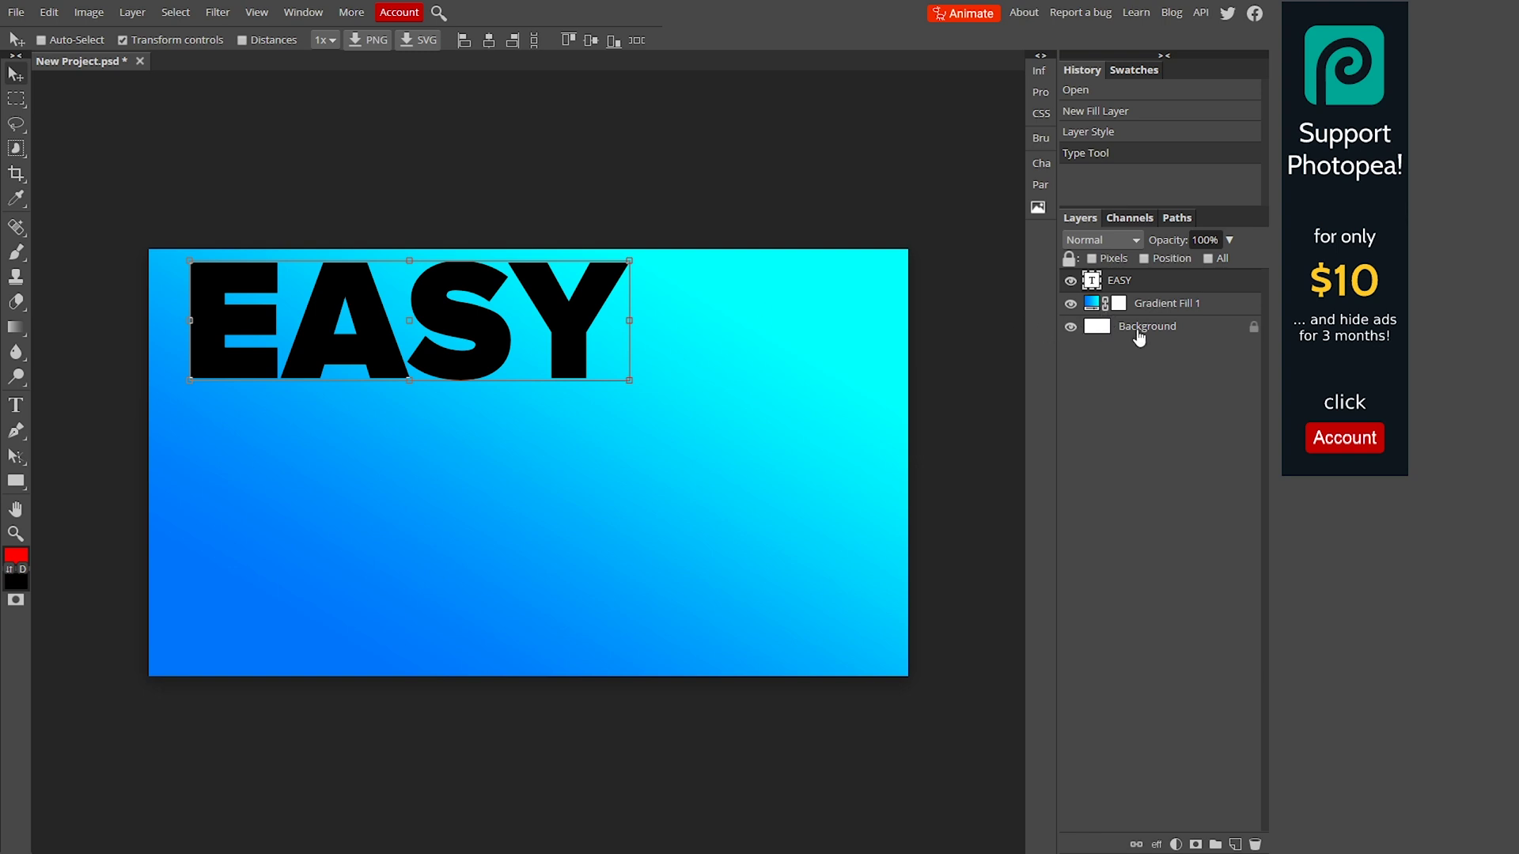
pyautogui.rightClick(1127, 280)
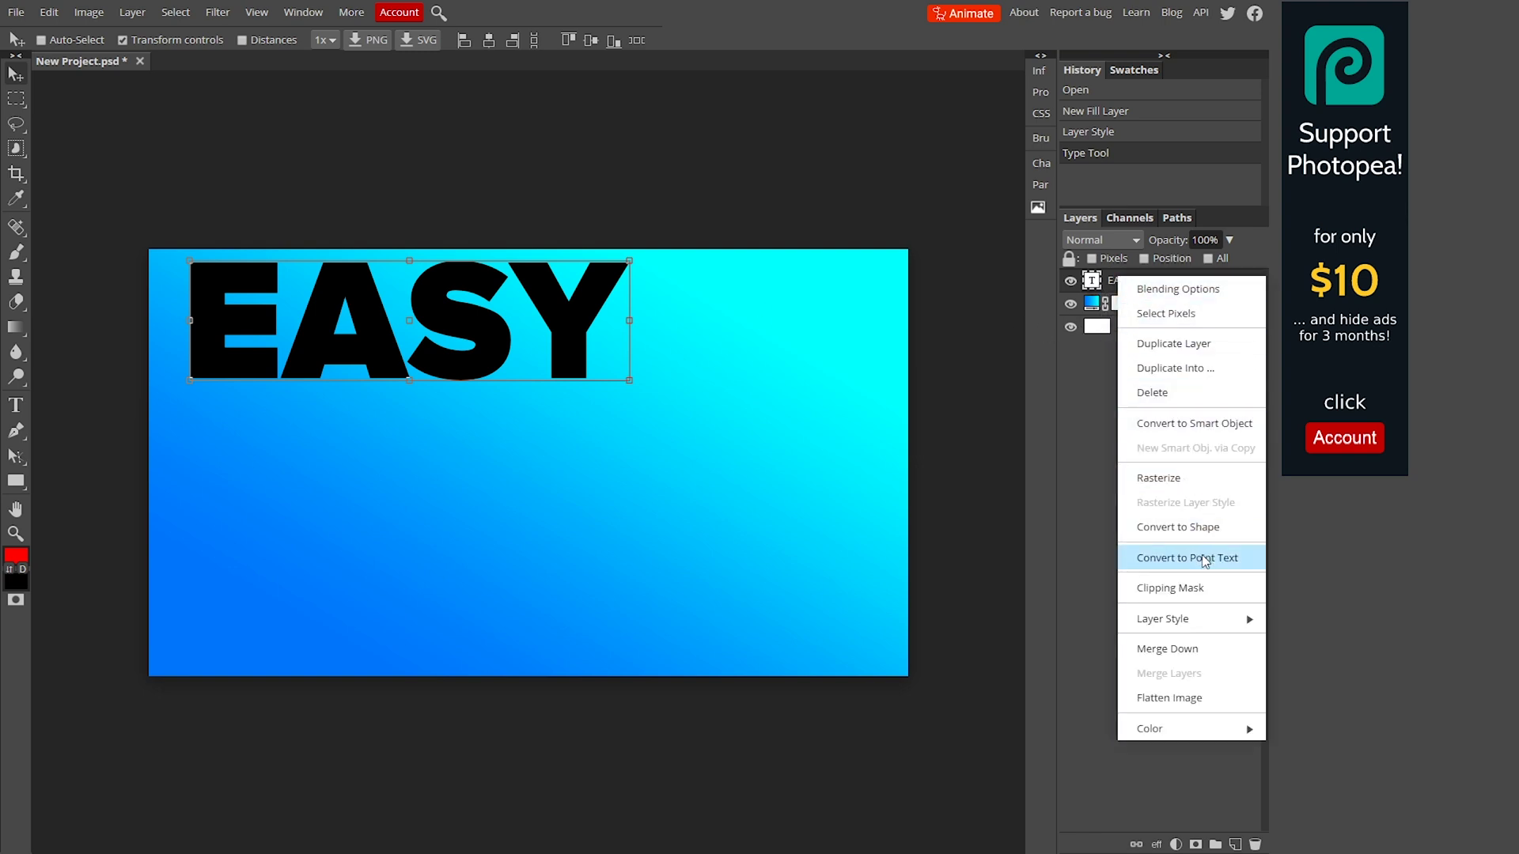
pyautogui.click(1194, 357)
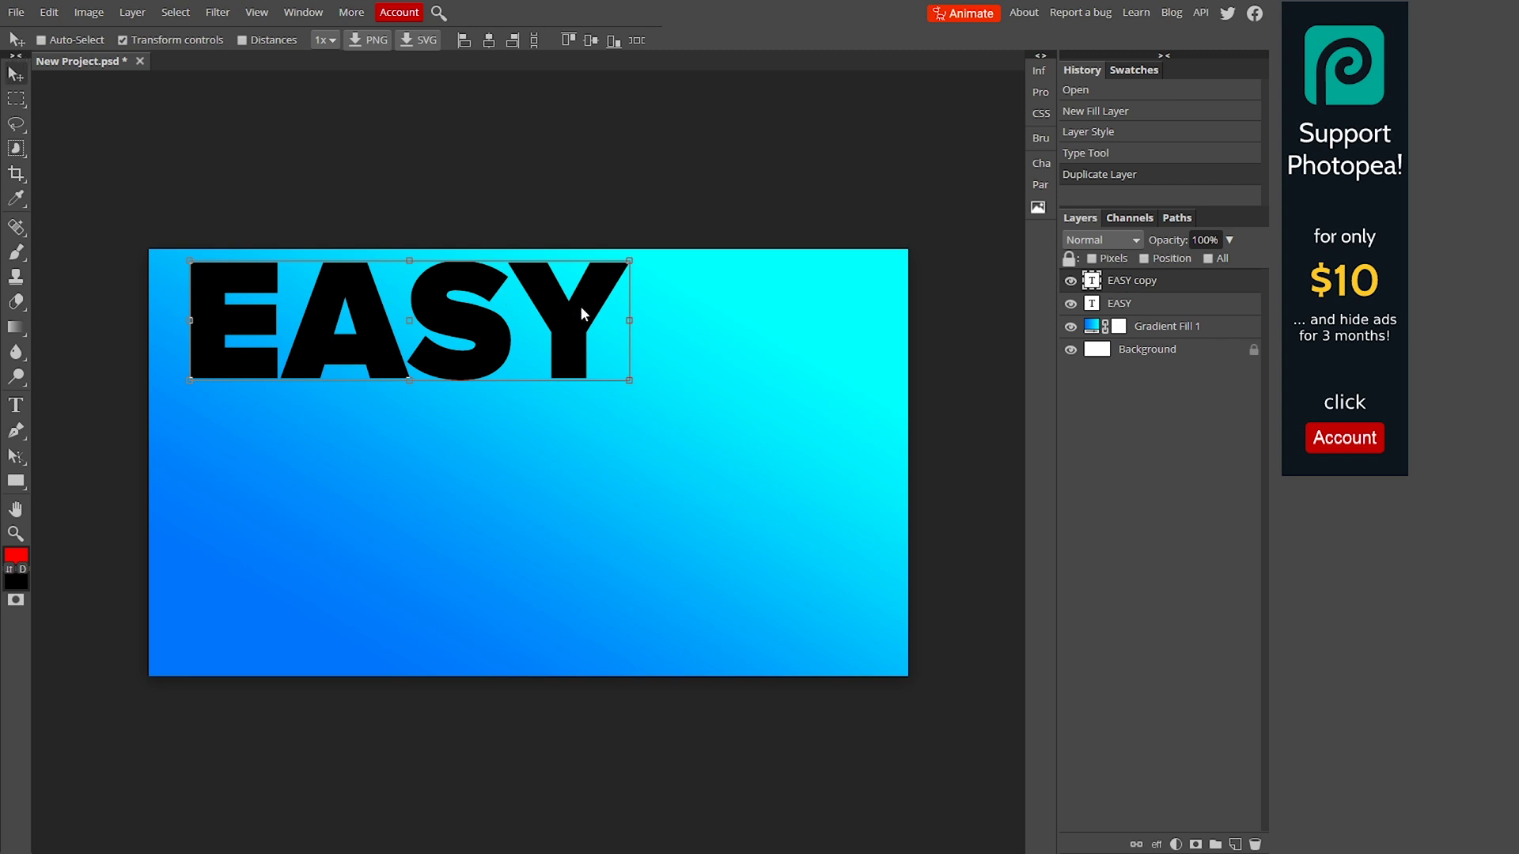
pyautogui.moveTo(580, 313); pyautogui.dragTo(580, 444)
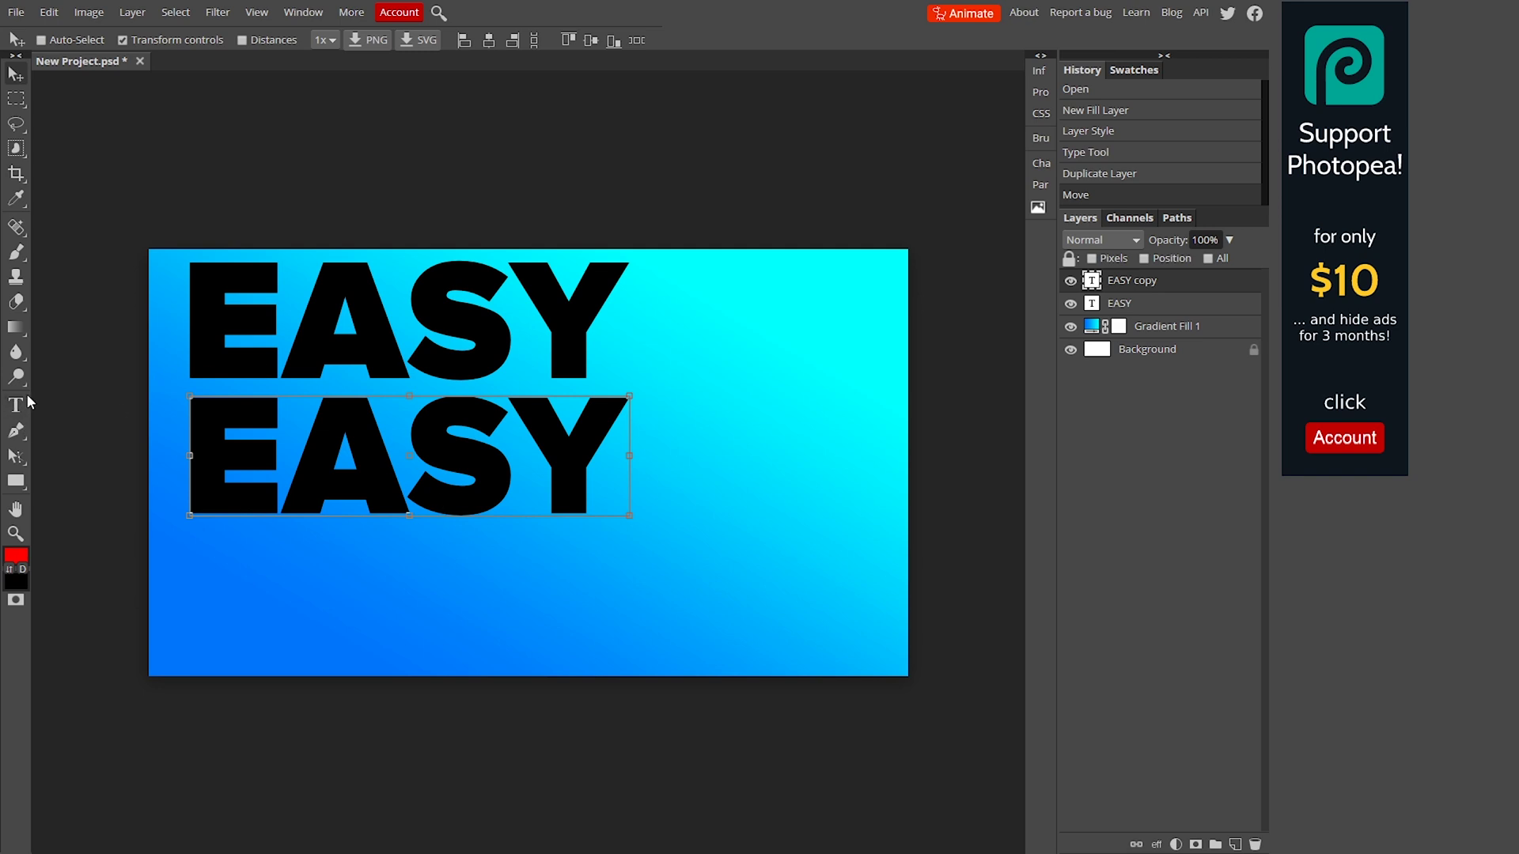
# Replace the text of the lower EASY copy with CUSTOM
pyautogui.click(17, 403)
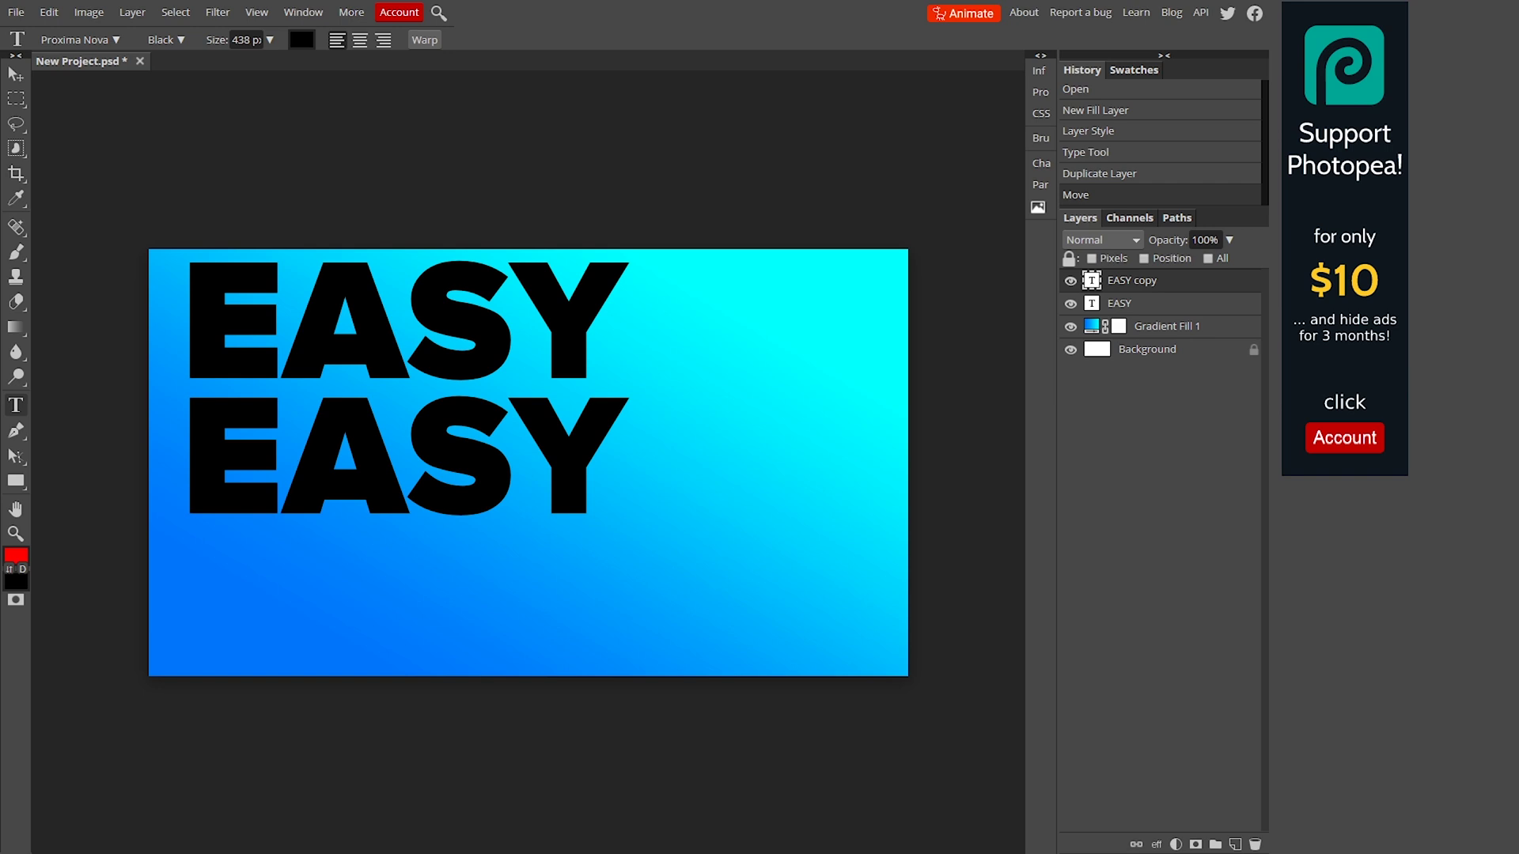
pyautogui.doubleClick(314, 461)
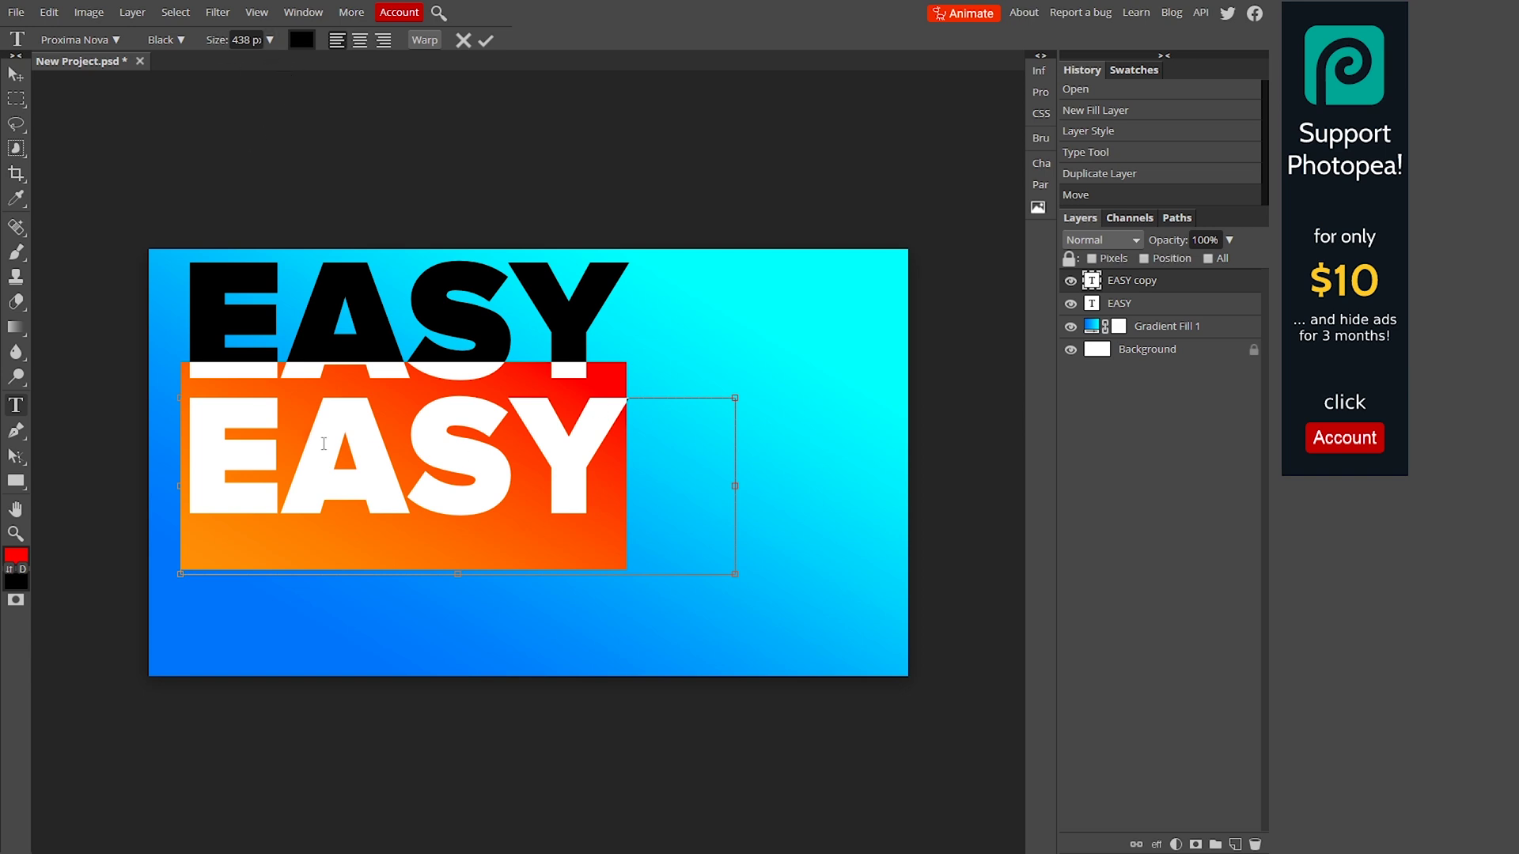
pyautogui.write('CU')
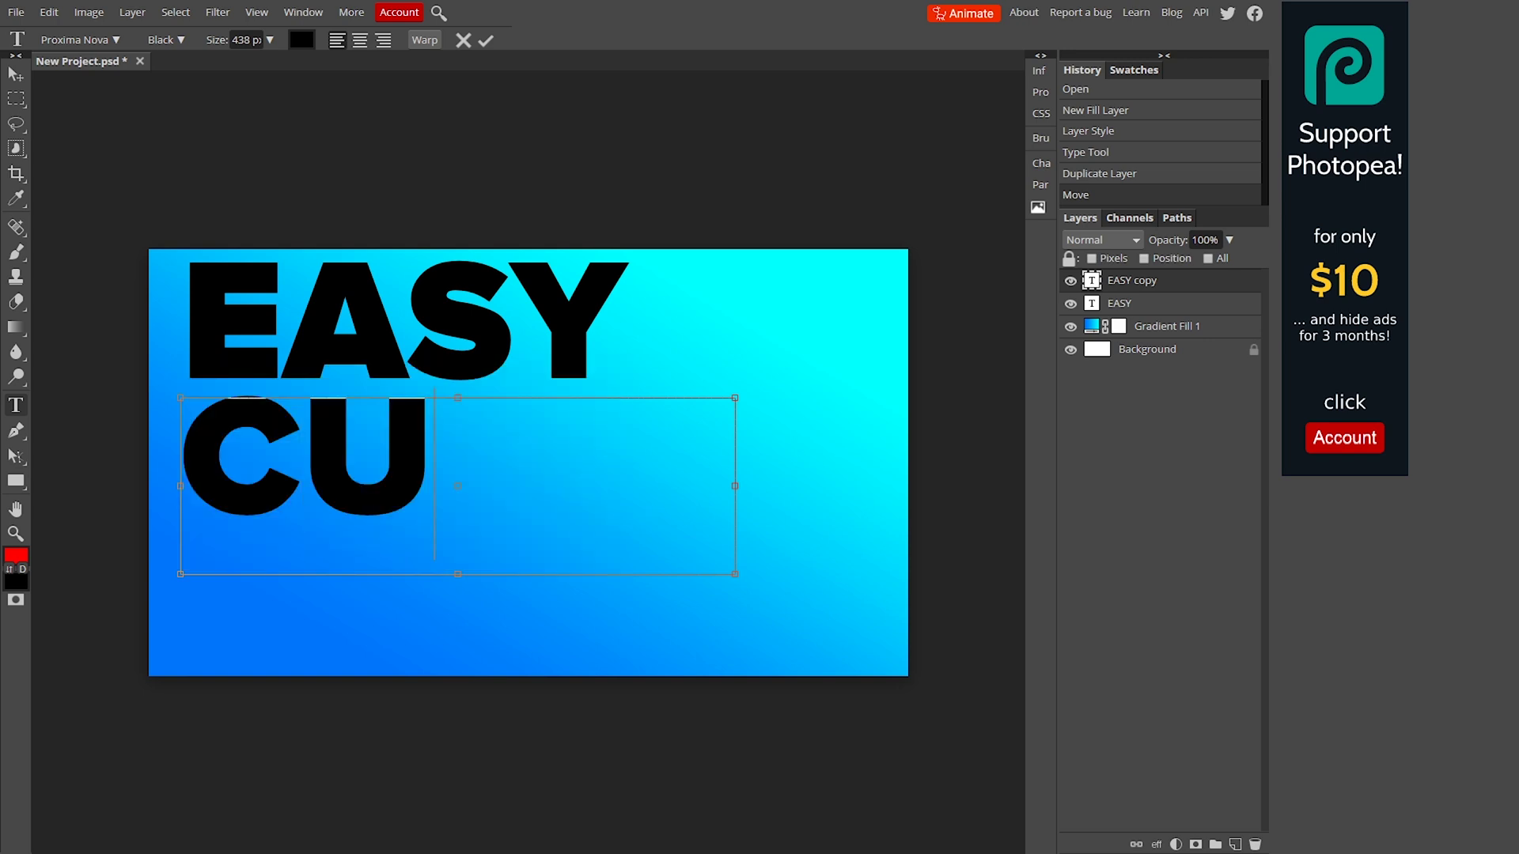
pyautogui.write('STOM')
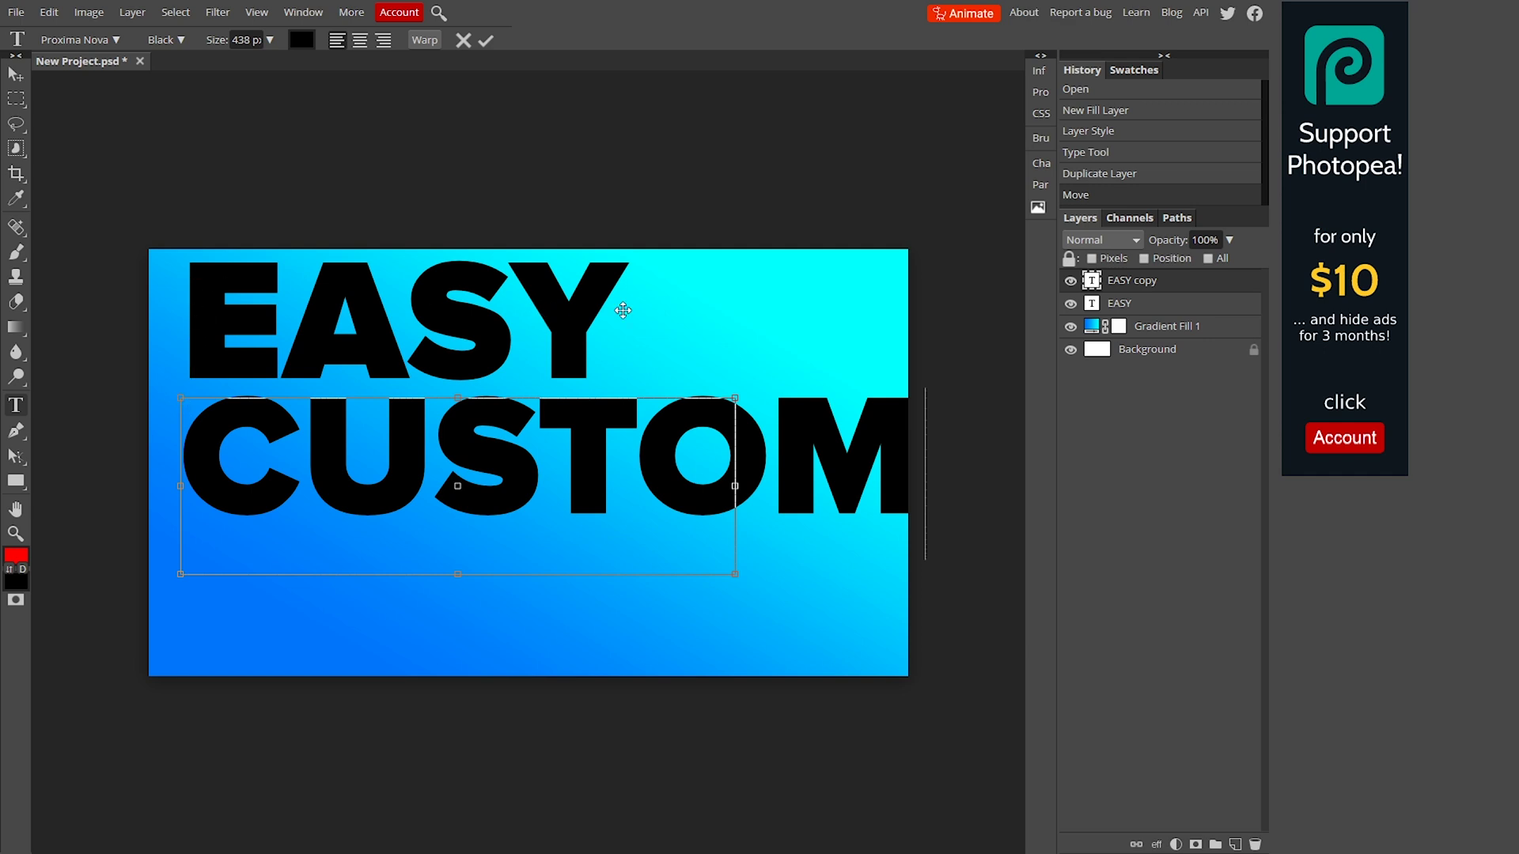
# Reduce the font size of CUSTOM to 266 to match the width of EASY above and commit the edit
pyautogui.click(382, 468)
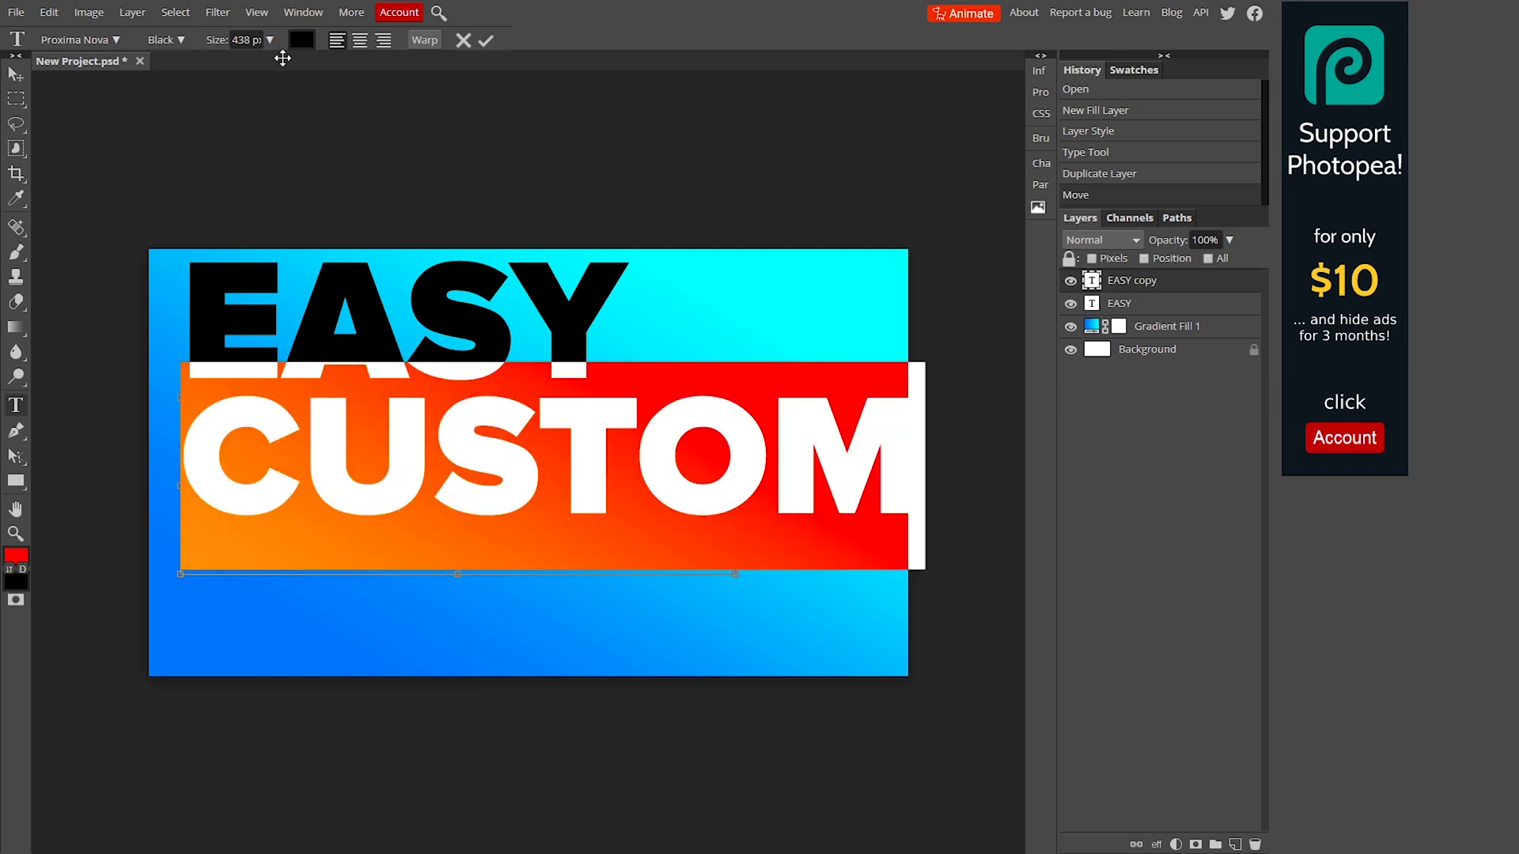
pyautogui.moveTo(215, 40); pyautogui.dragTo(282, 47)
pyautogui.moveTo(216, 40); pyautogui.dragTo(166, 38)
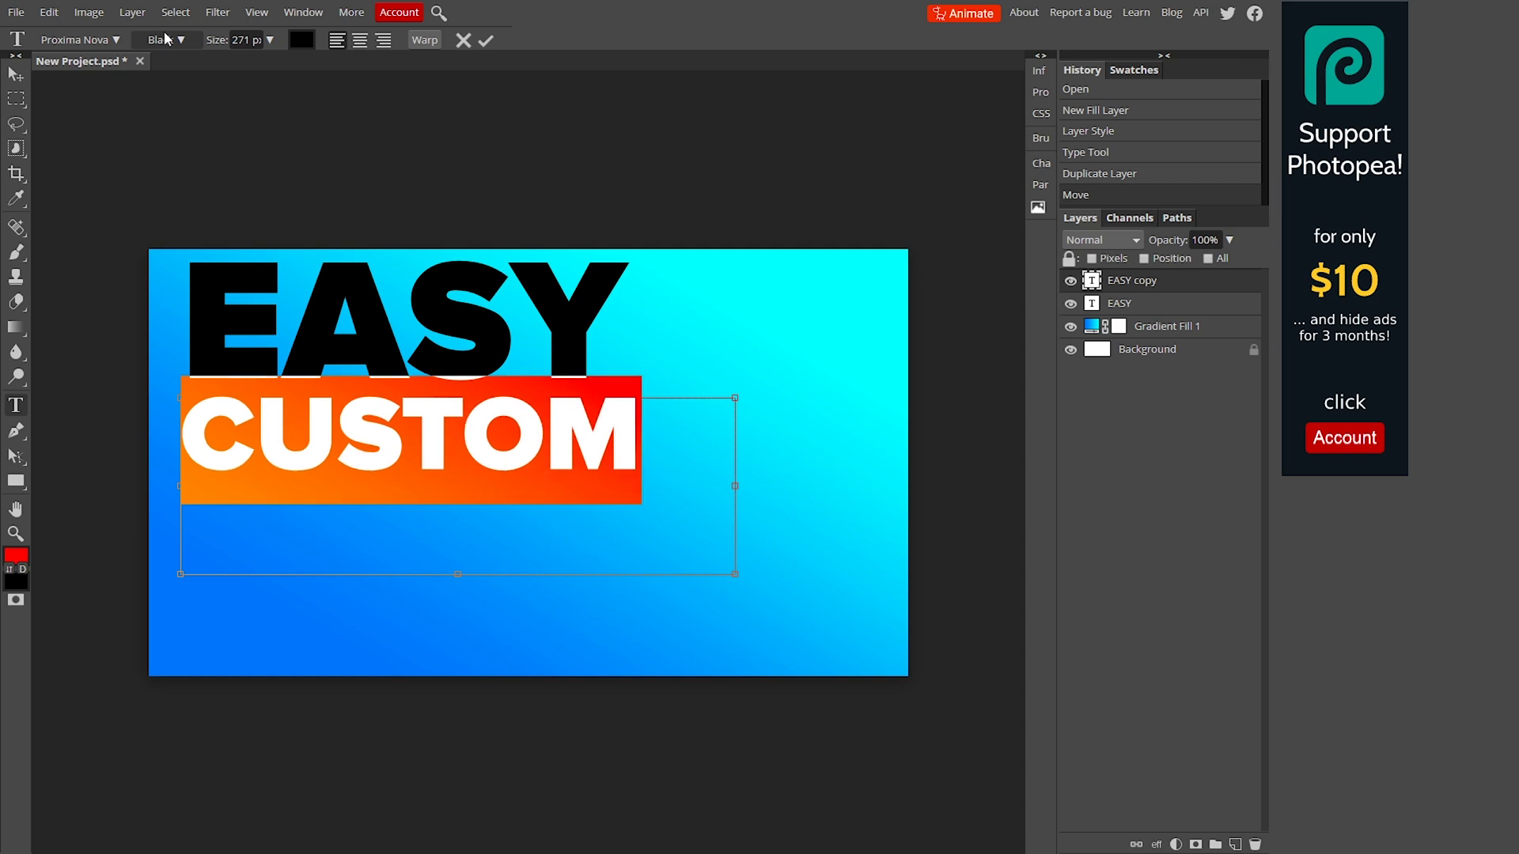
pyautogui.moveTo(164, 37); pyautogui.dragTo(161, 37)
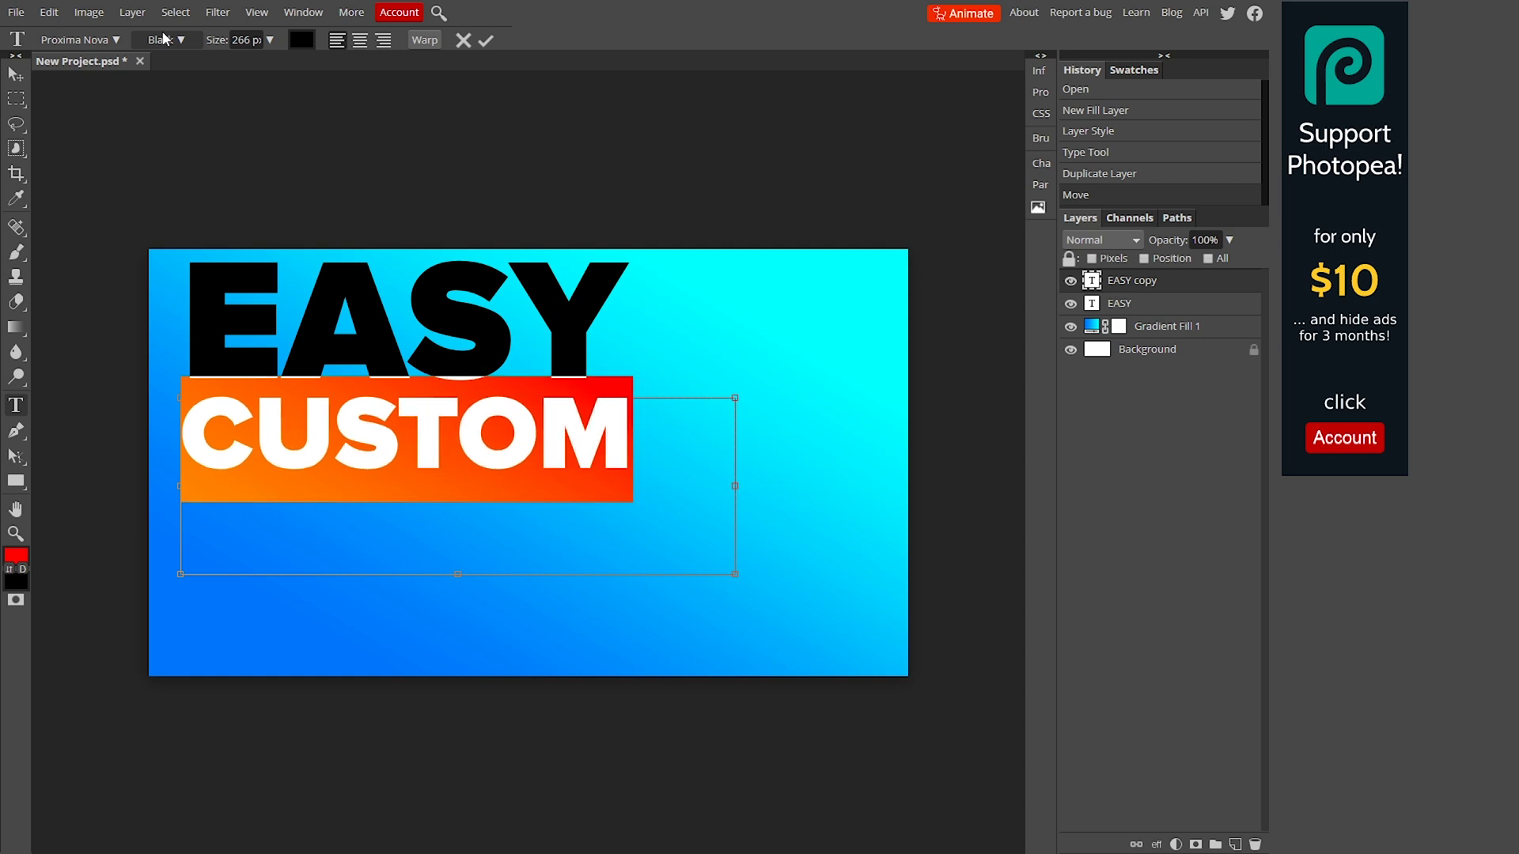
pyautogui.click(657, 435)
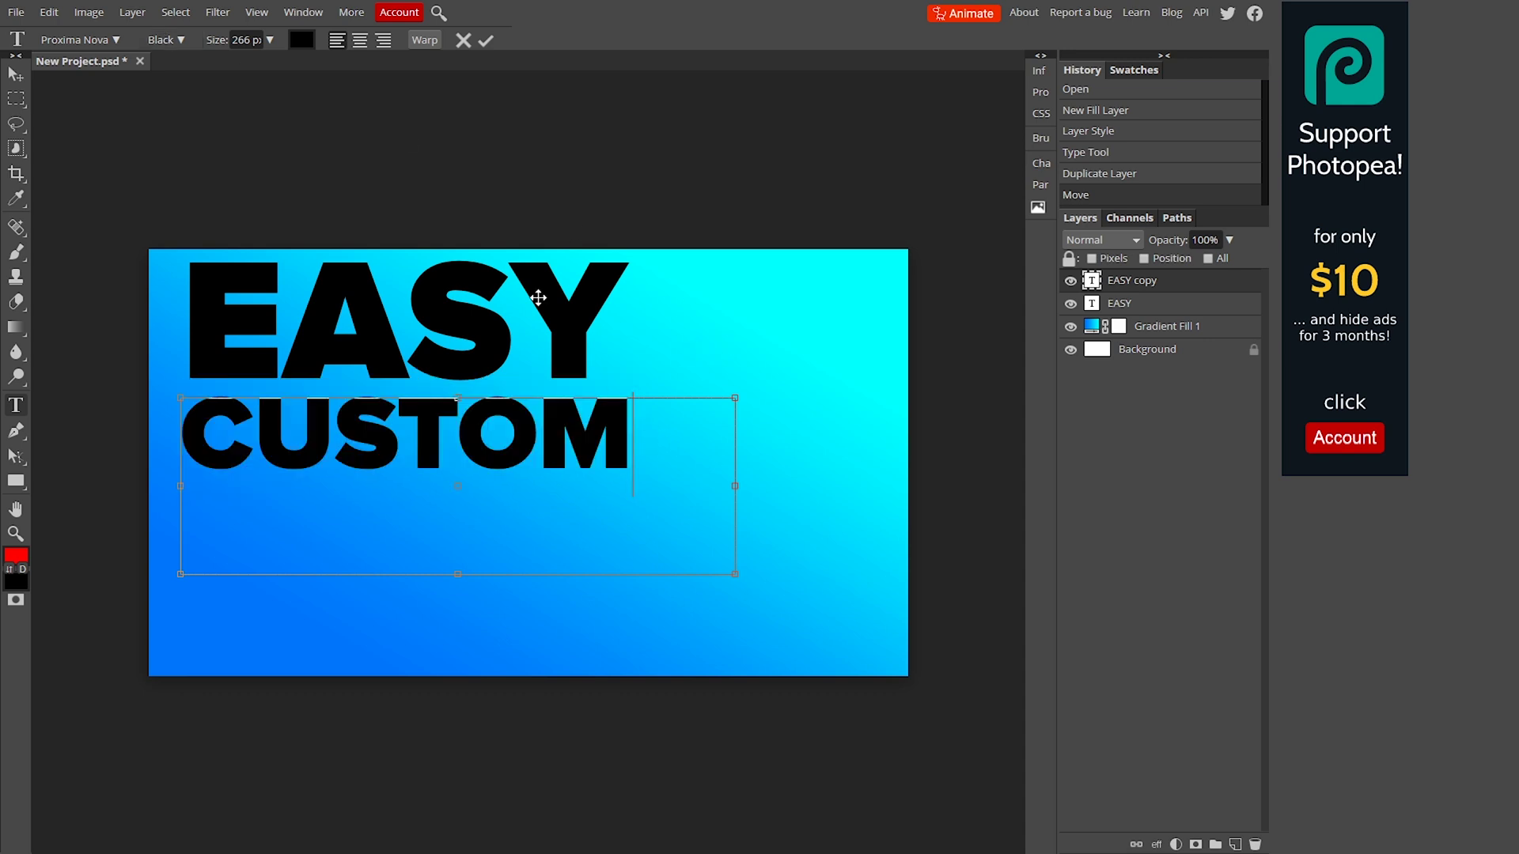
pyautogui.click(482, 44)
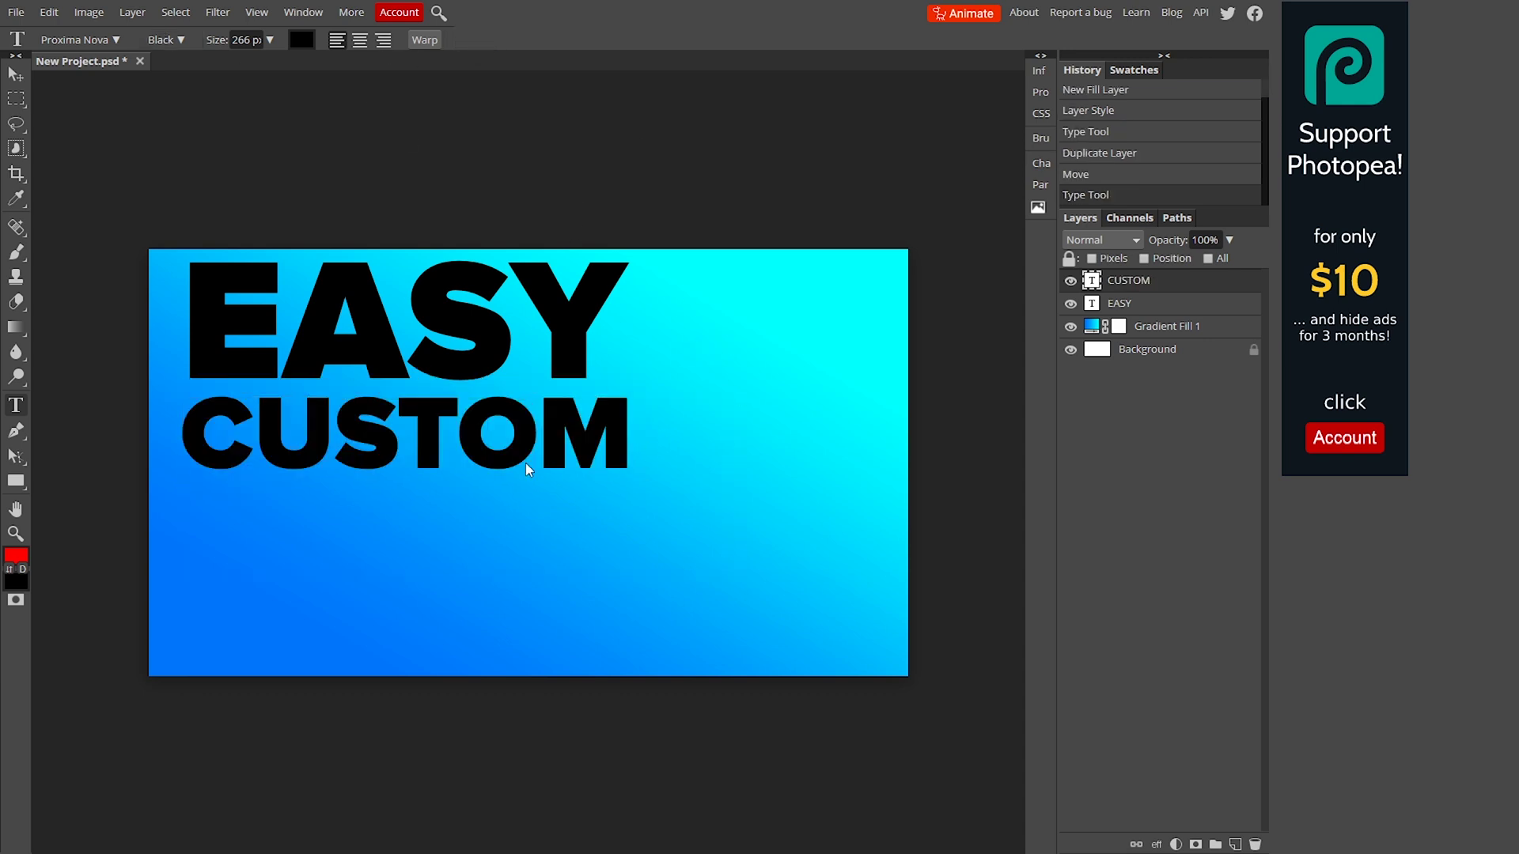
# Duplicate the CUSTOM text layer and move the copy straight down to form a third line beneath it
pyautogui.rightClick(1177, 291)
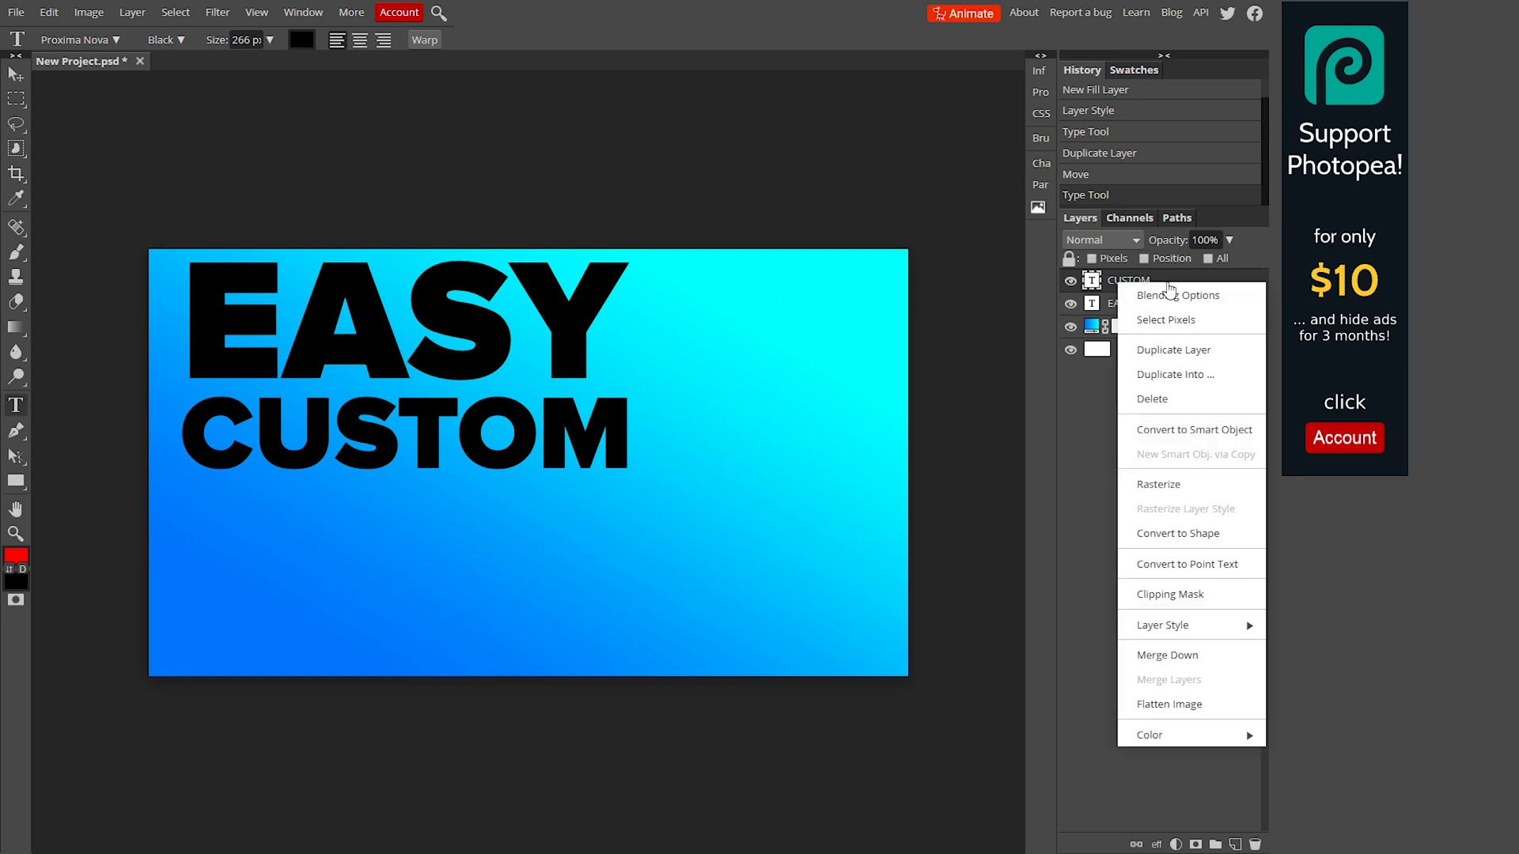
pyautogui.click(1190, 352)
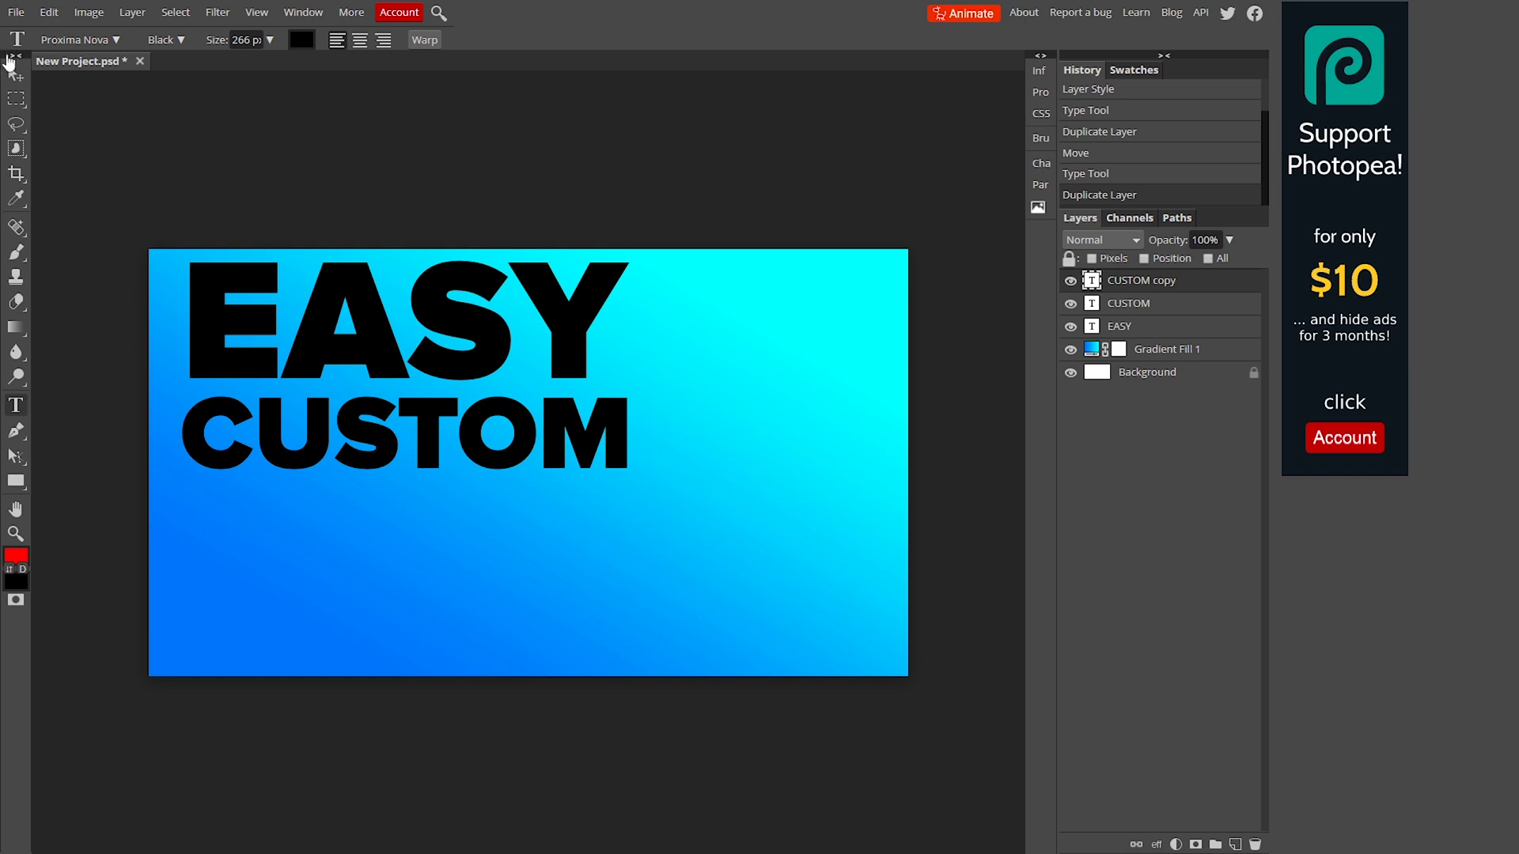
pyautogui.click(12, 87)
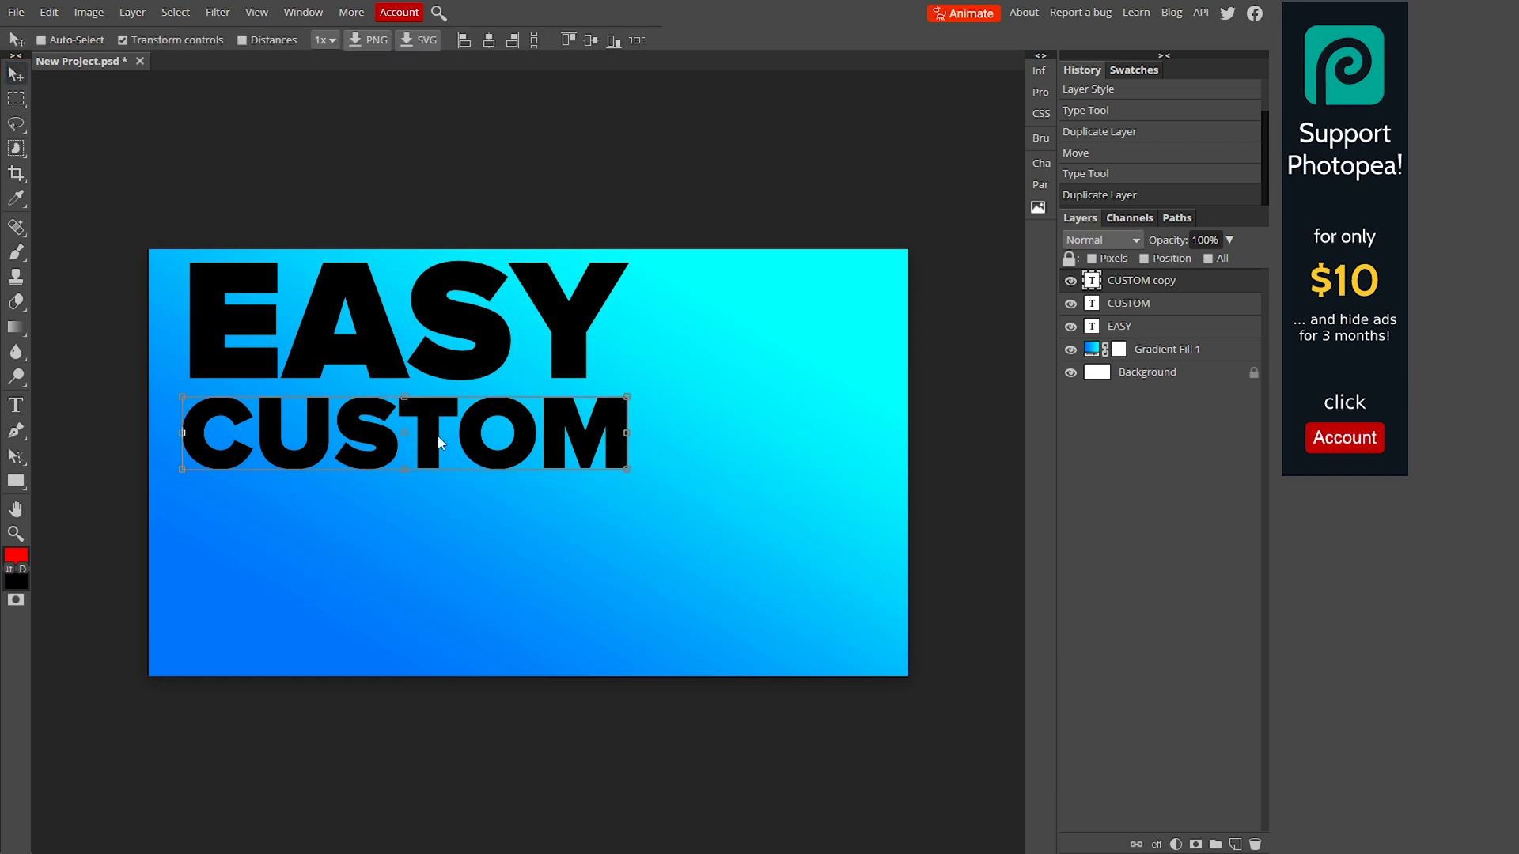
pyautogui.moveTo(437, 443); pyautogui.dragTo(438, 526)
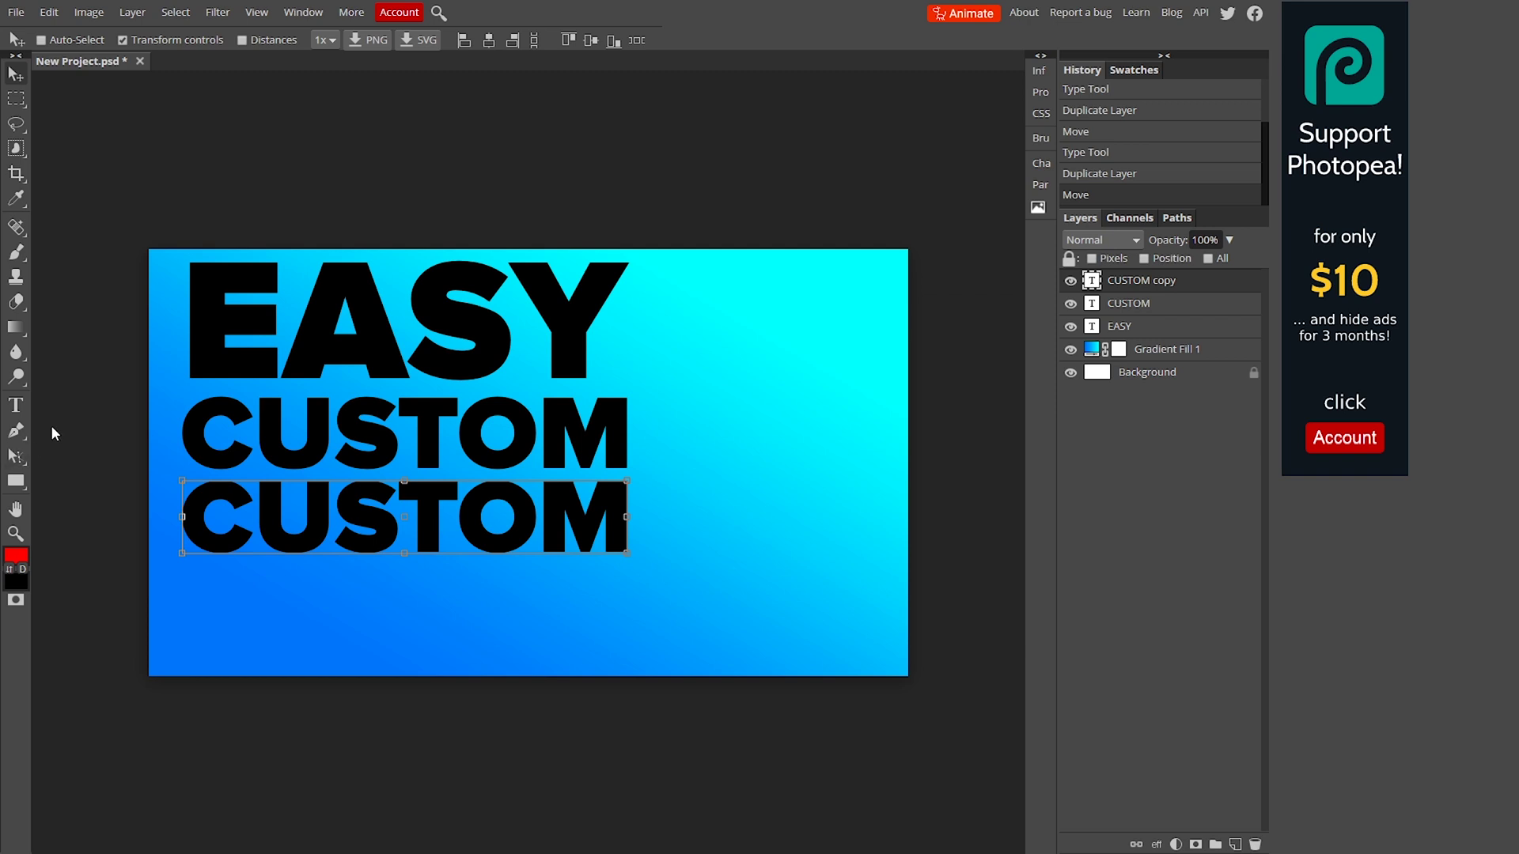
# Replace the text of the third title line, the lower CUSTOM copy, with THUMBNAILS
pyautogui.press('t')
pyautogui.click(410, 506)
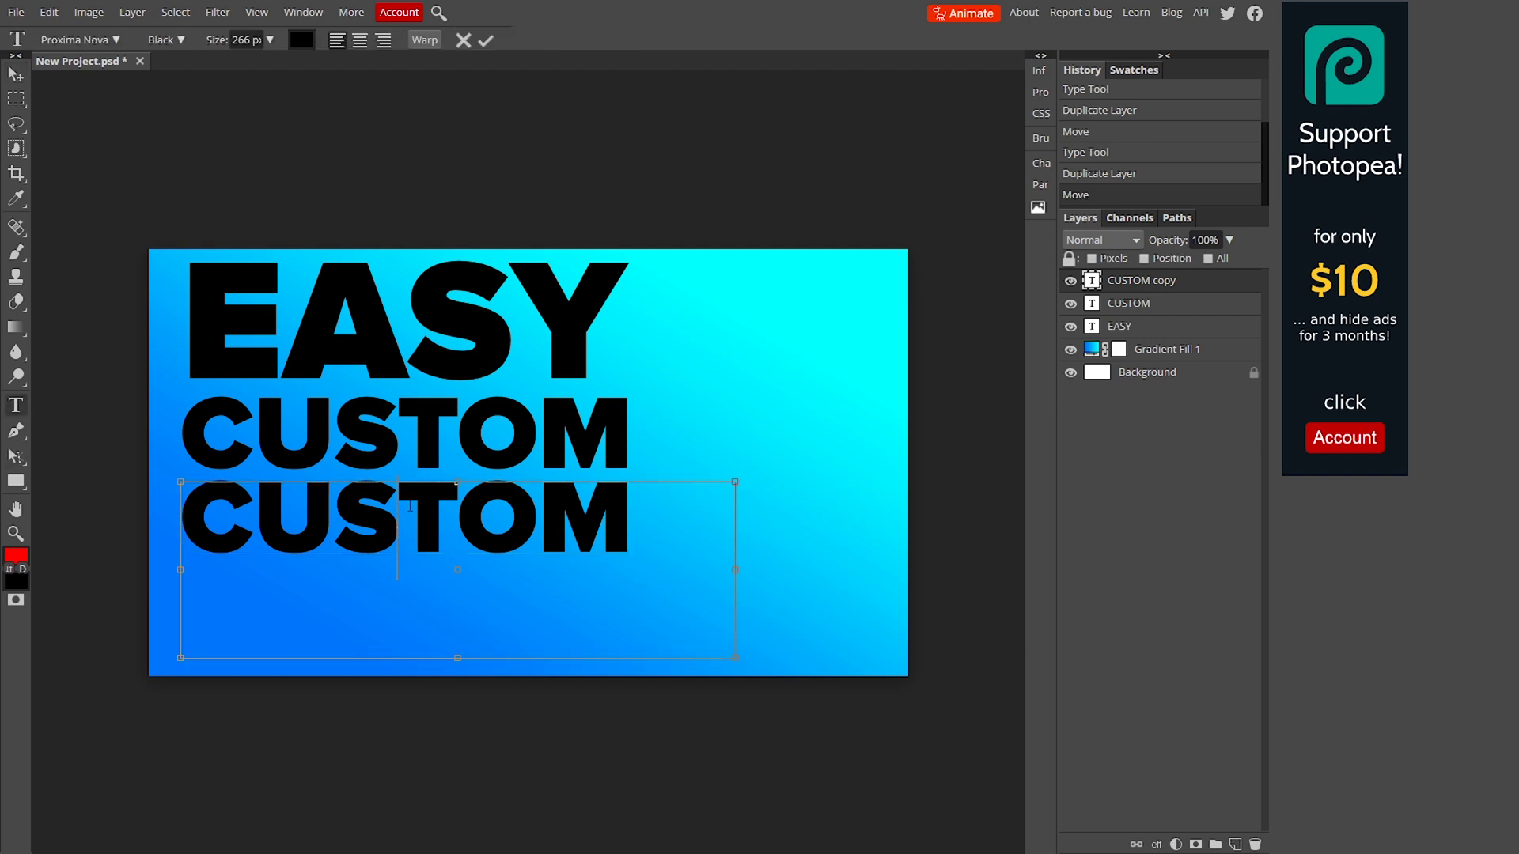
pyautogui.hotkey('ctrl', 'a')
pyautogui.write('TH')
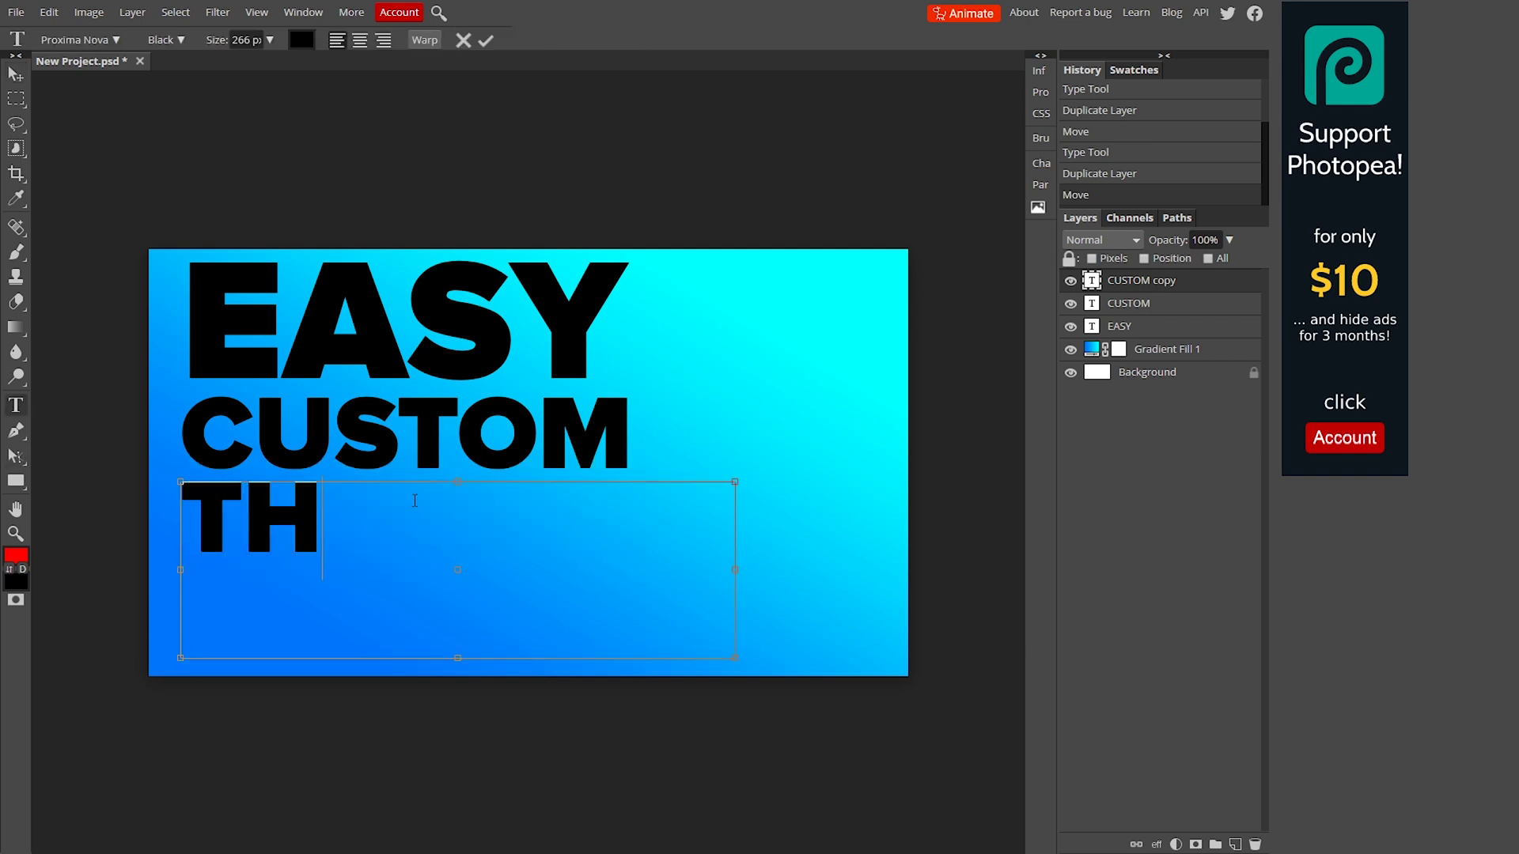
pyautogui.write('UMBNAILS')
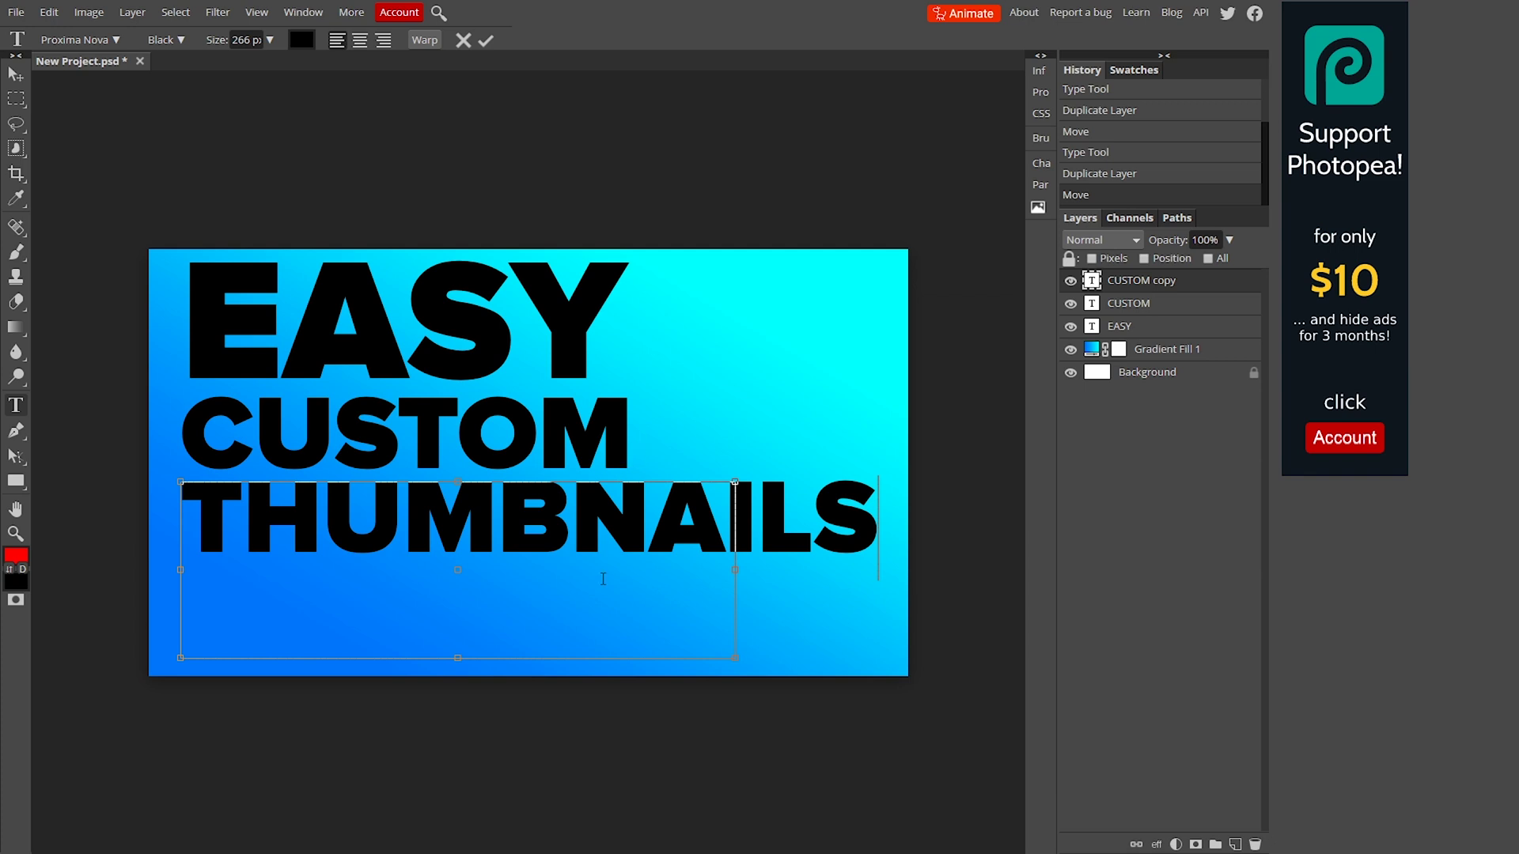
# Reduce the font size of THUMBNAILS to 171 to match the width of CUSTOM above and commit the edit
pyautogui.hotkey('ctrl', 'a')
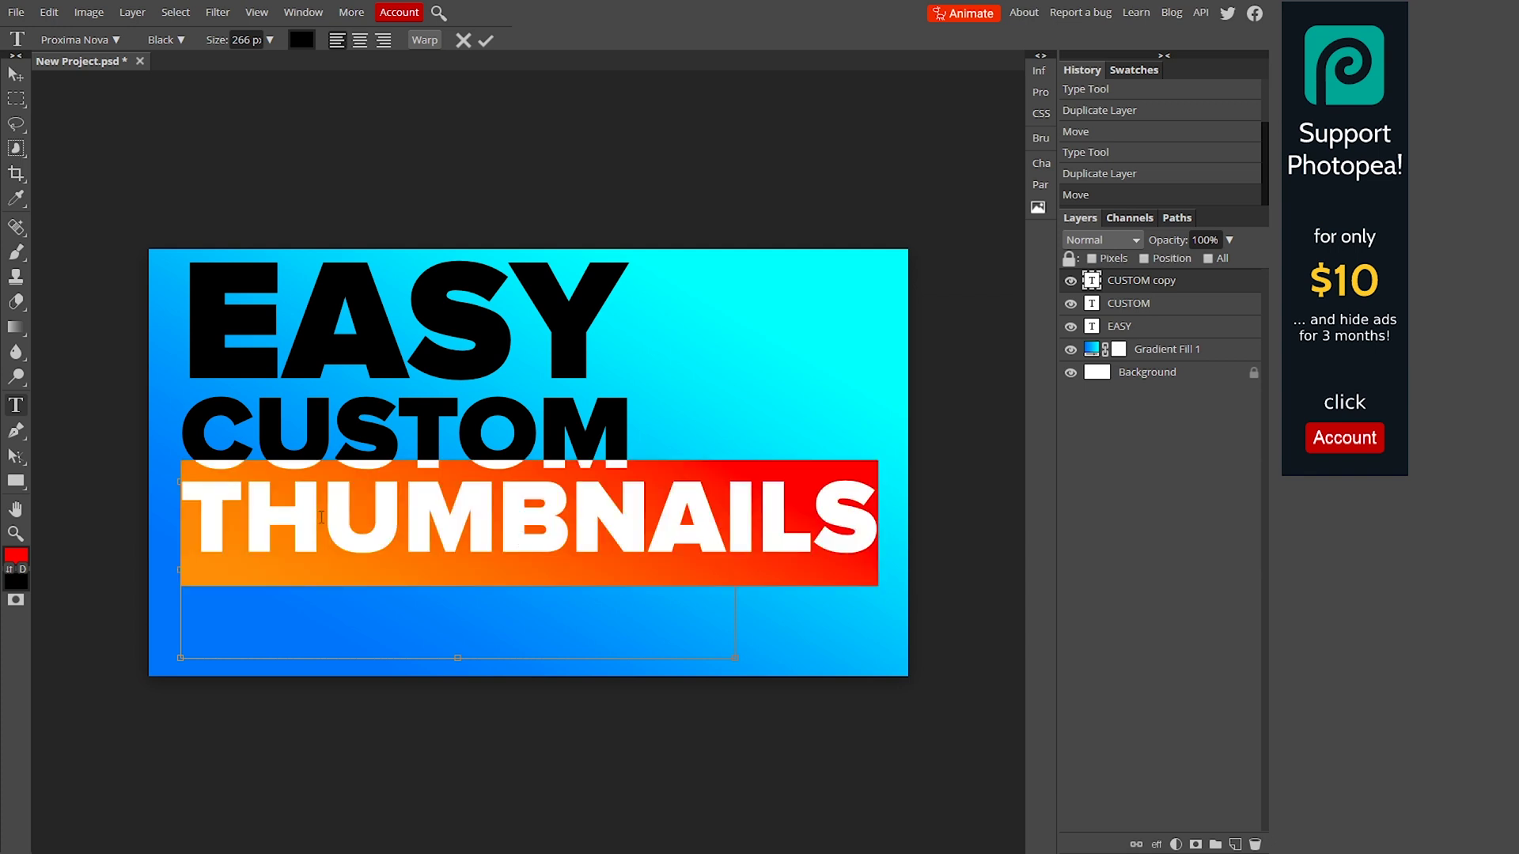
pyautogui.click(243, 528)
pyautogui.moveTo(219, 39); pyautogui.dragTo(189, 38)
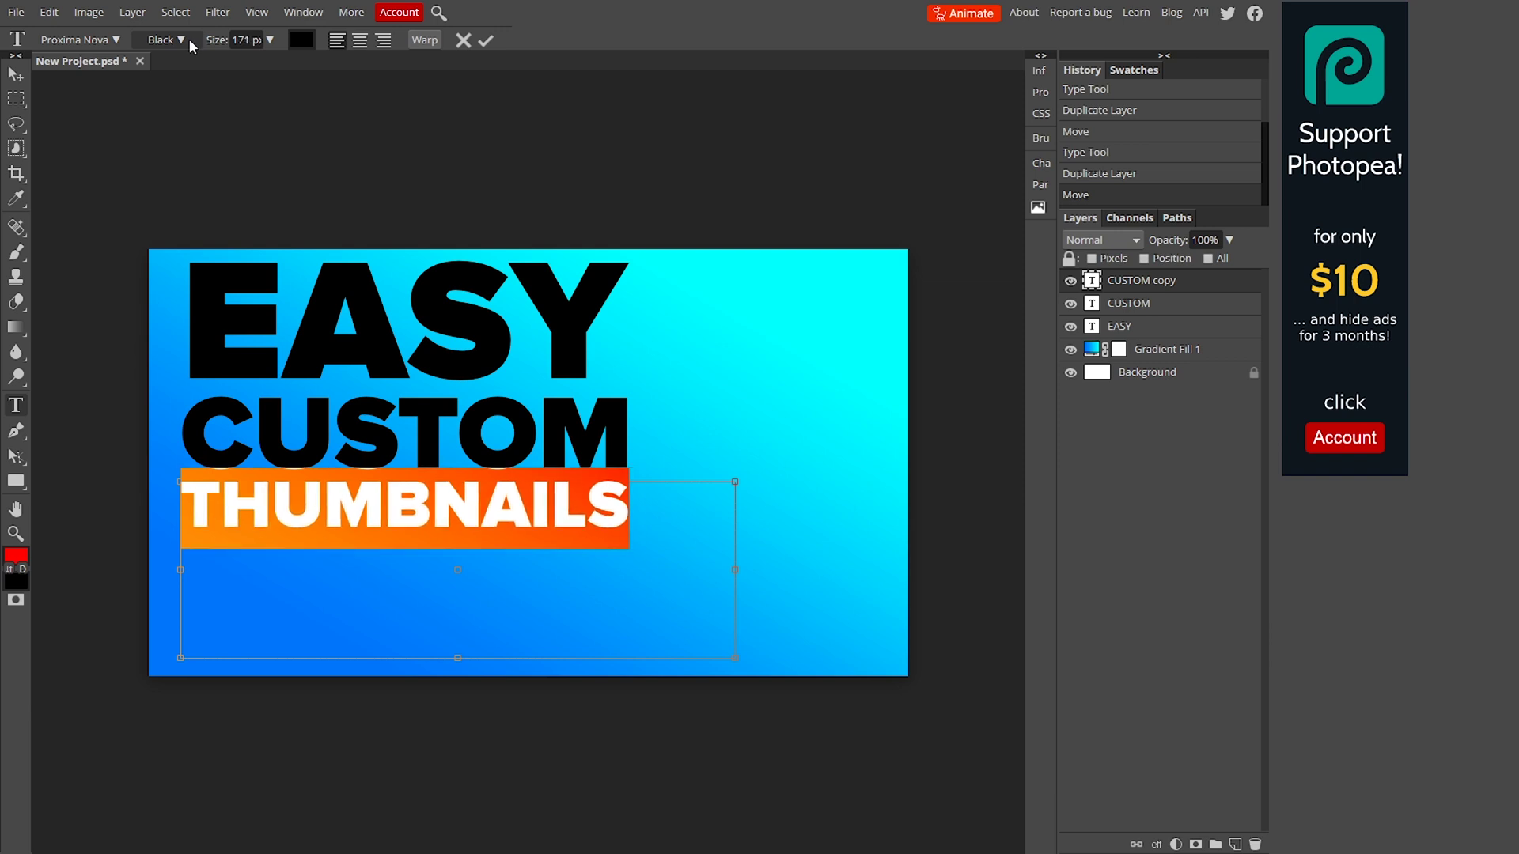
pyautogui.click(649, 529)
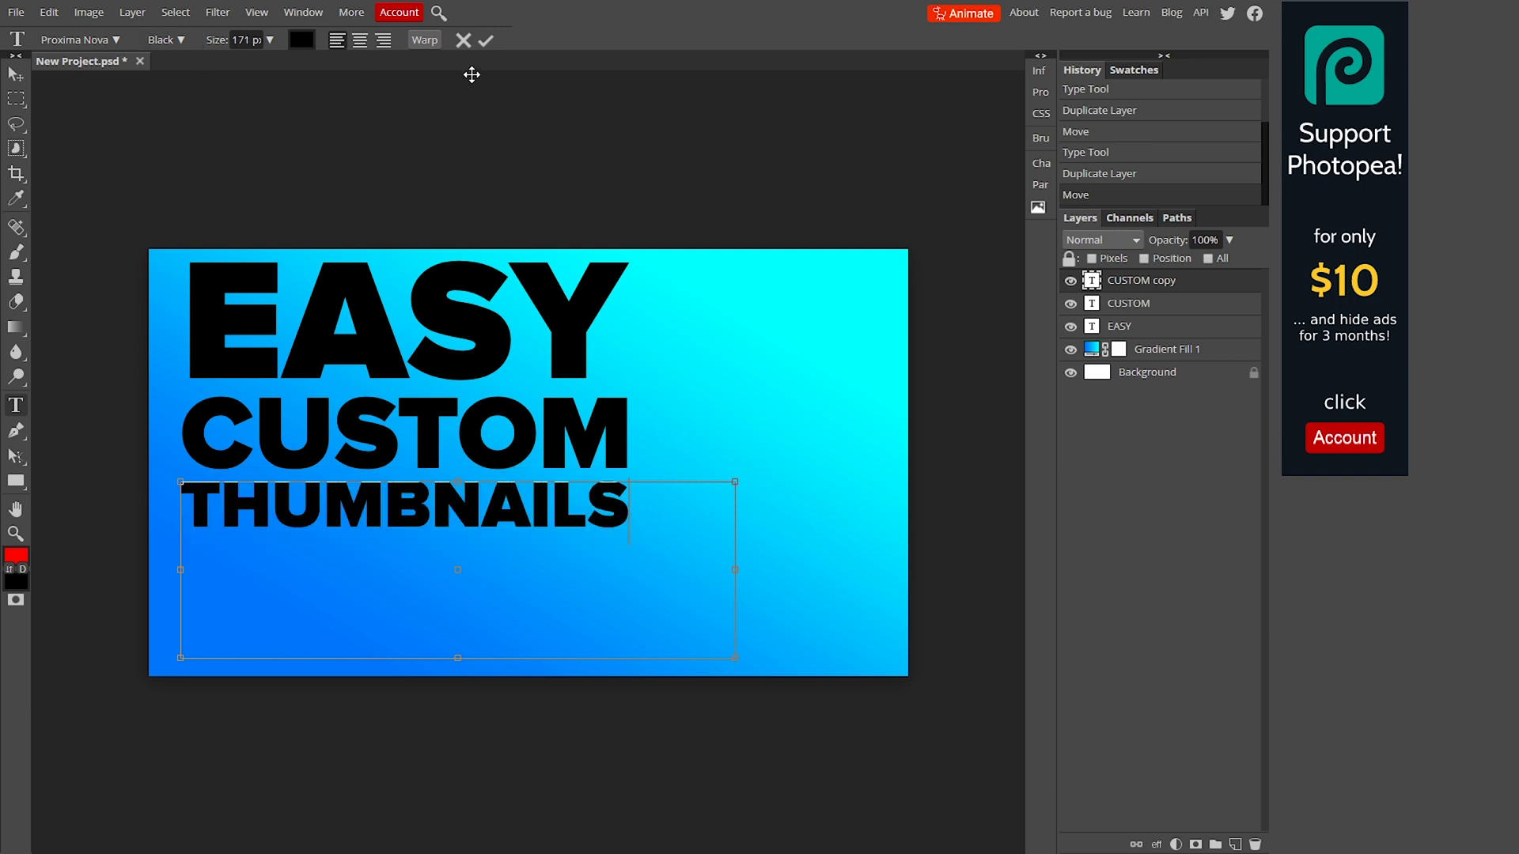
pyautogui.click(486, 41)
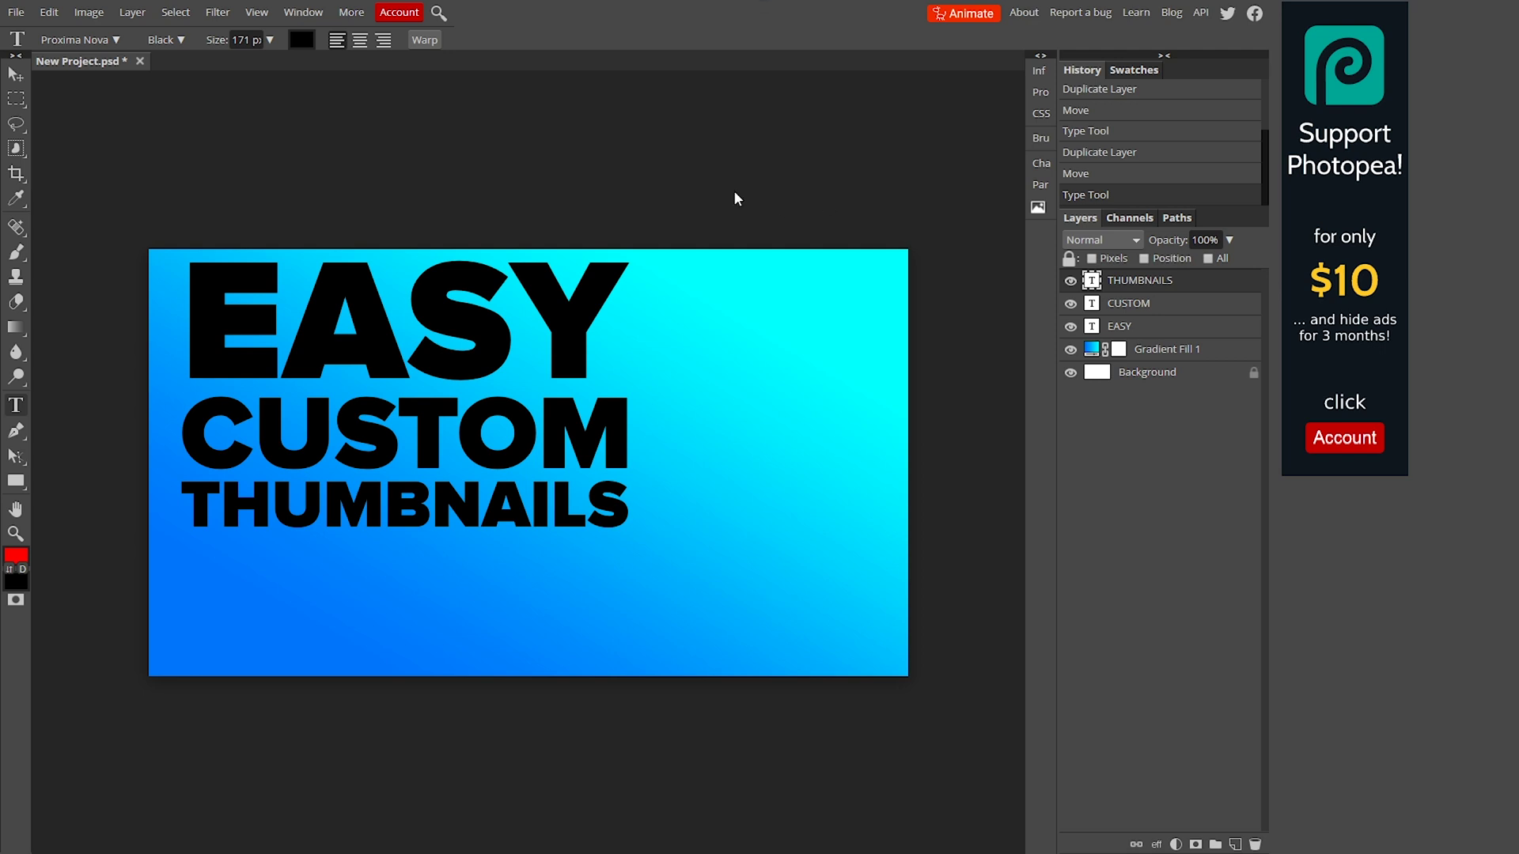
# Move the THUMBNAILS, CUSTOM and EASY layers down one by one, keeping them closely stacked and roughly centred vertically on the canvas
pyautogui.click(15, 74)
pyautogui.moveTo(507, 521); pyautogui.dragTo(507, 575)
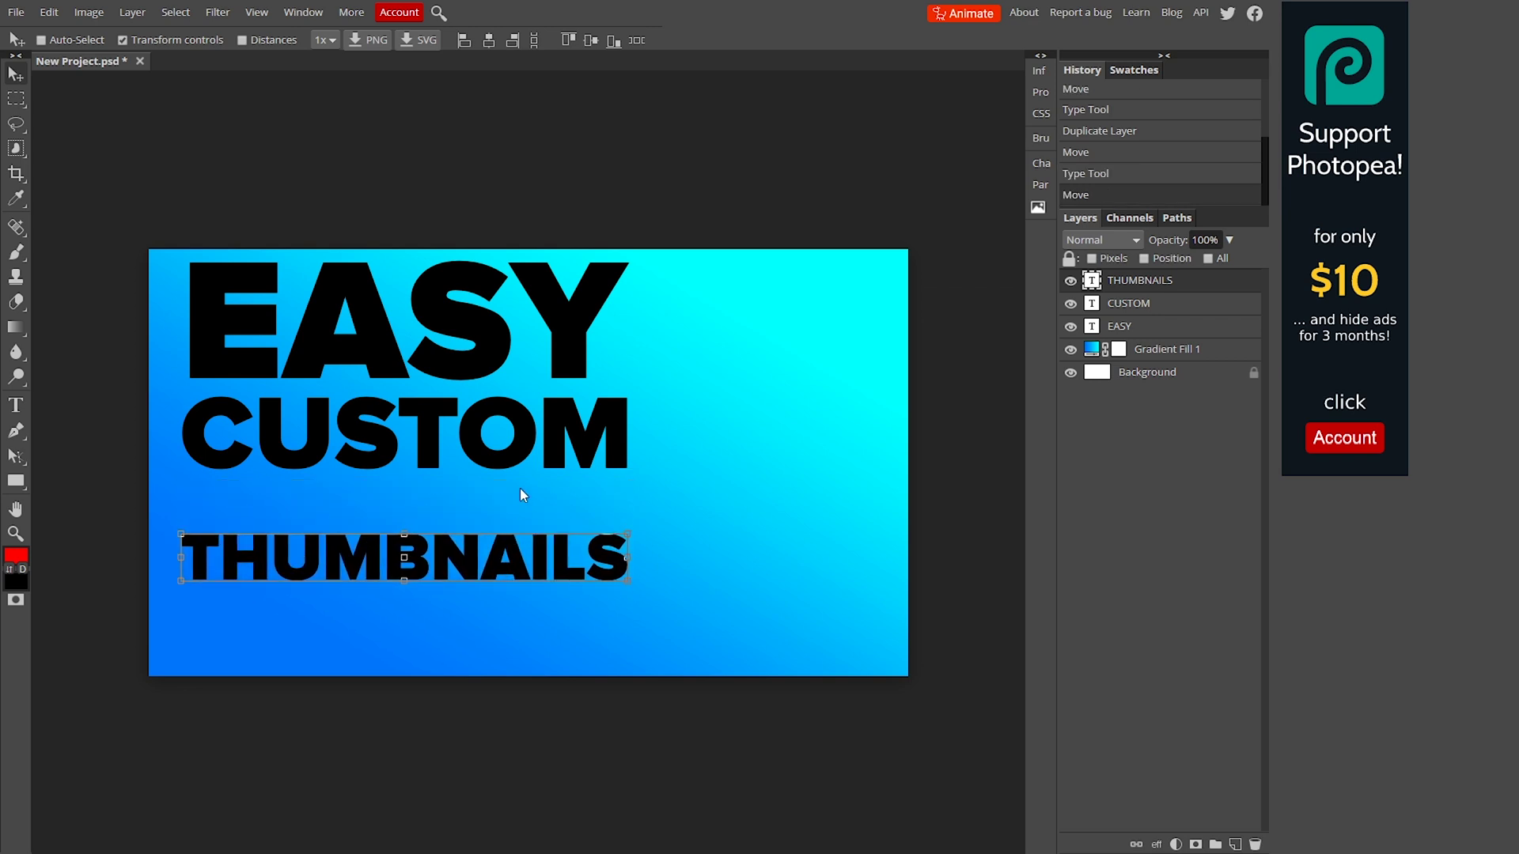
pyautogui.click(1166, 304)
pyautogui.moveTo(428, 431); pyautogui.dragTo(443, 484)
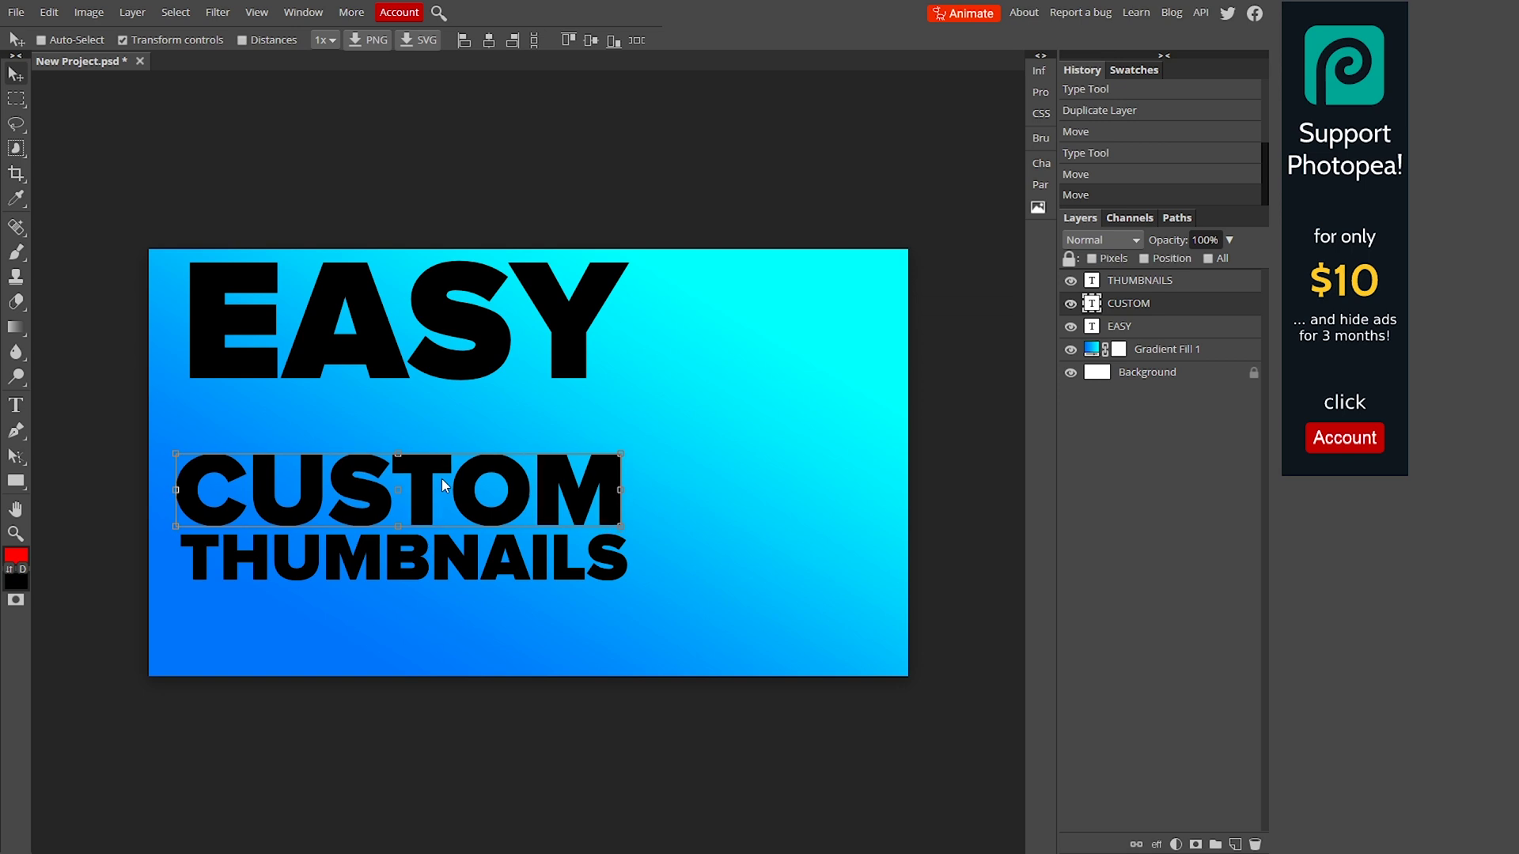
pyautogui.click(1111, 326)
pyautogui.moveTo(472, 325); pyautogui.dragTo(472, 397)
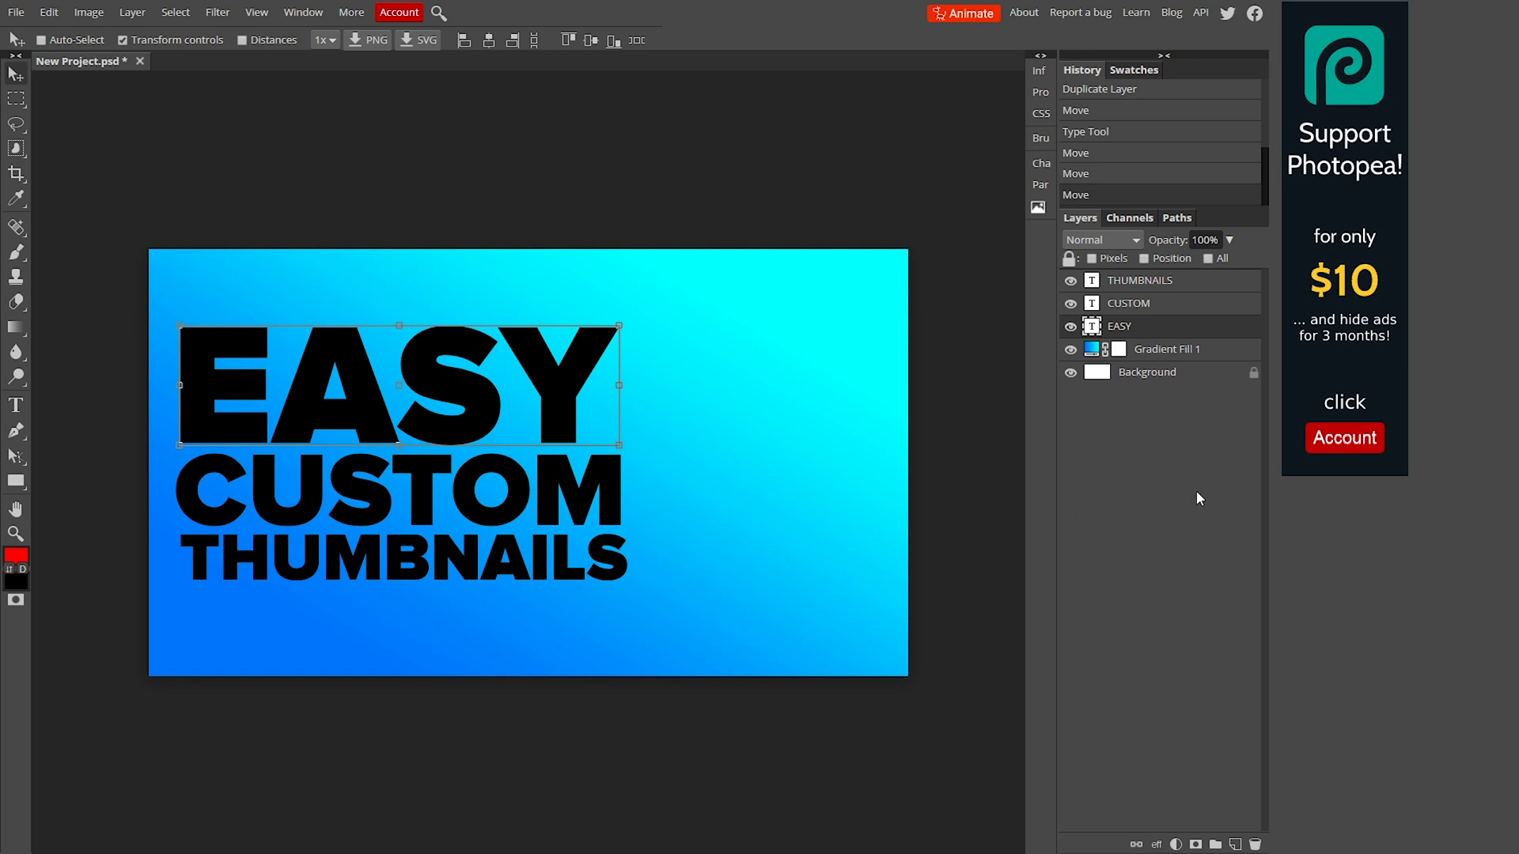
# Enable a Color Overlay in the EASY layer's style settings and set its colour to white
pyautogui.doubleClick(1155, 332)
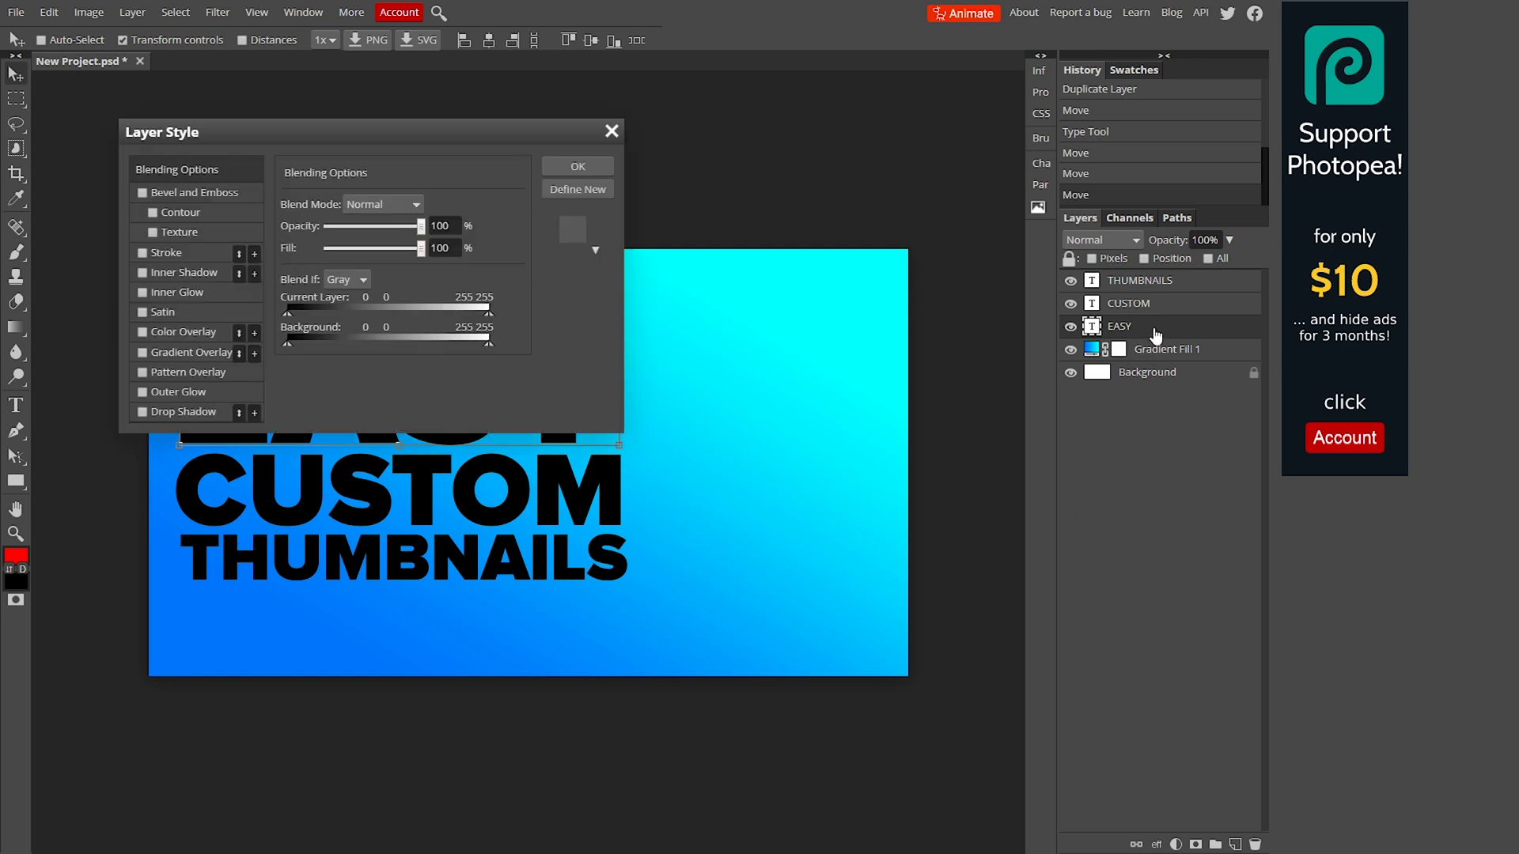
pyautogui.moveTo(420, 150); pyautogui.dragTo(832, 98)
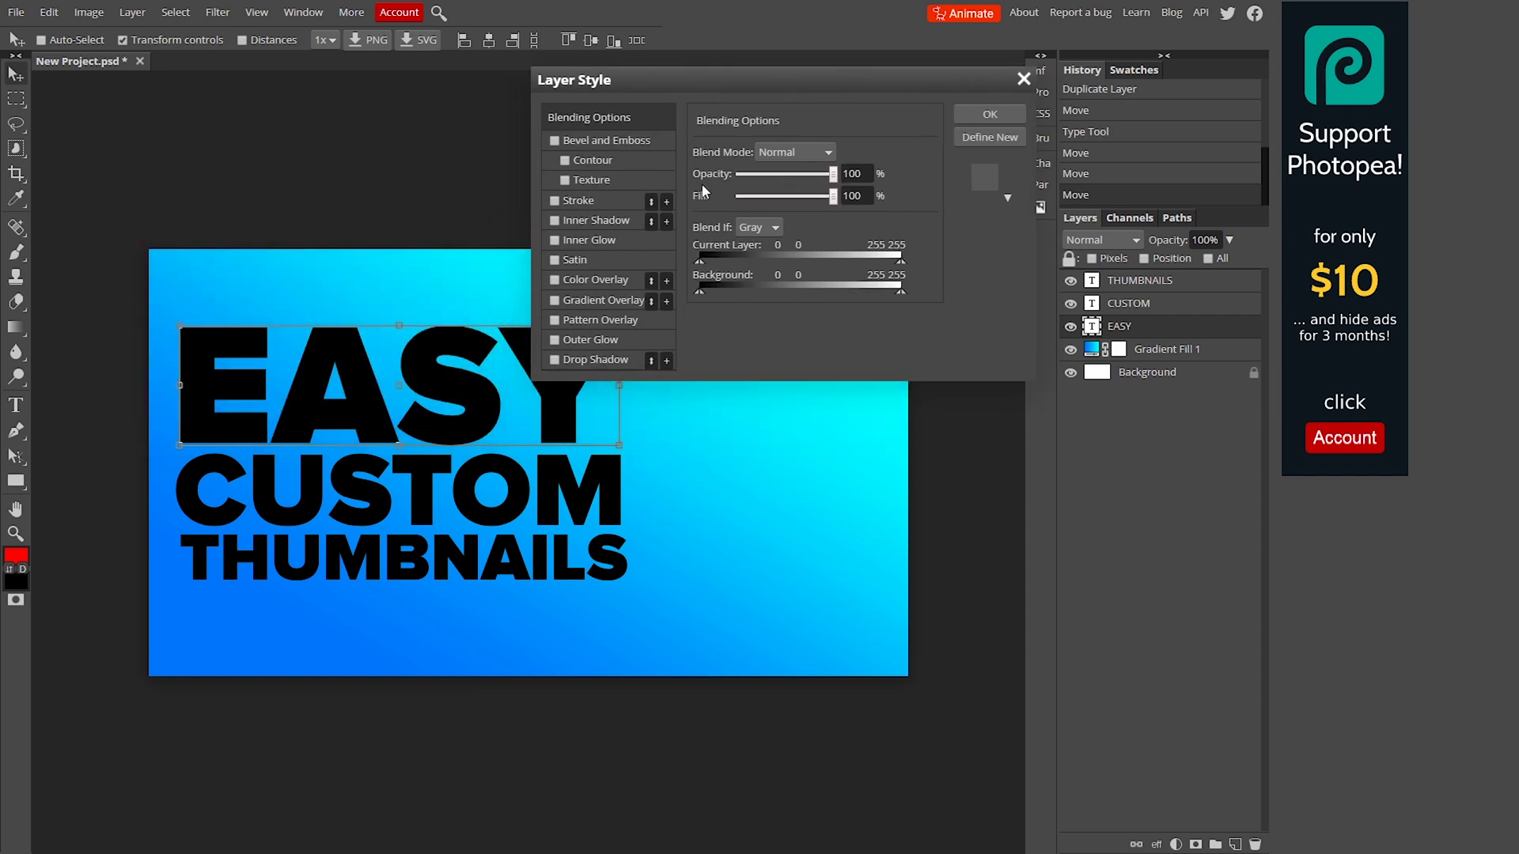
pyautogui.click(557, 281)
pyautogui.click(587, 280)
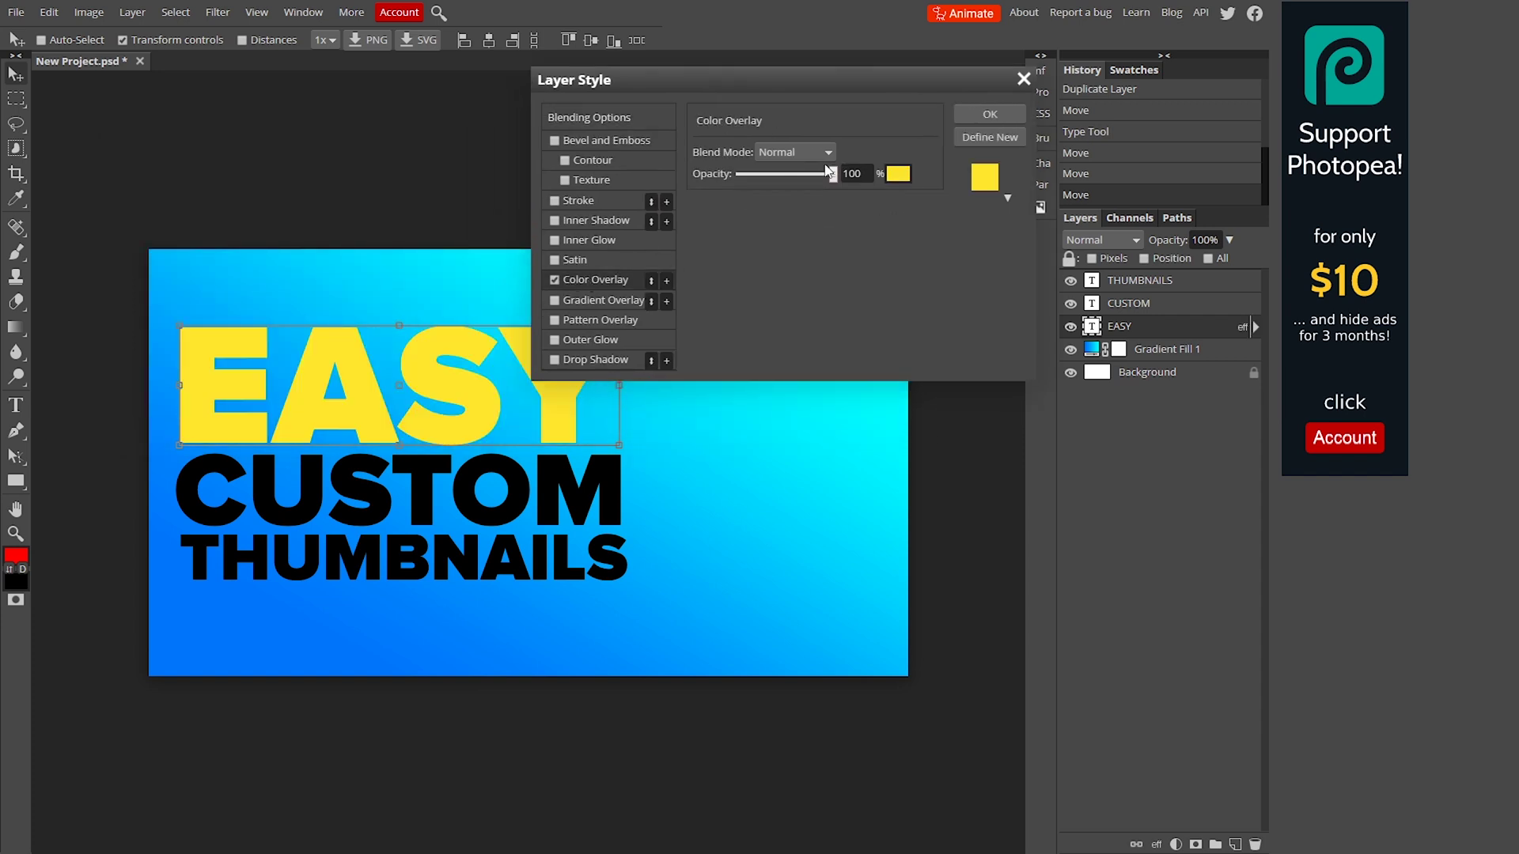
pyautogui.click(895, 179)
pyautogui.click(237, 218)
pyautogui.click(131, 157)
pyautogui.click(421, 343)
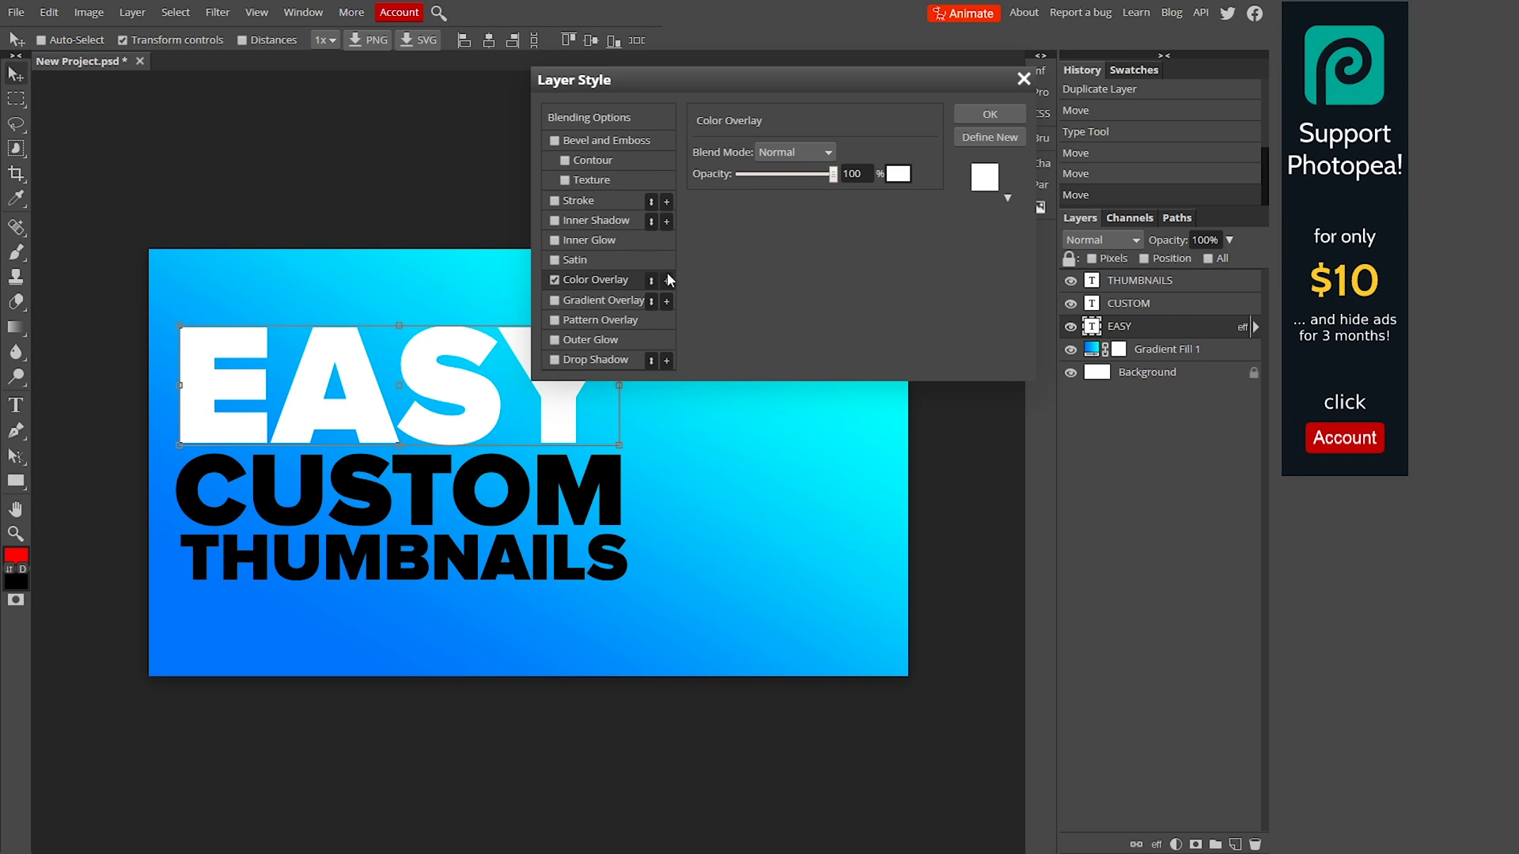
# Enable a Drop Shadow on EASY, set its opacity to 70%, adjust the spread, and close the layer styles without applying them
pyautogui.click(555, 360)
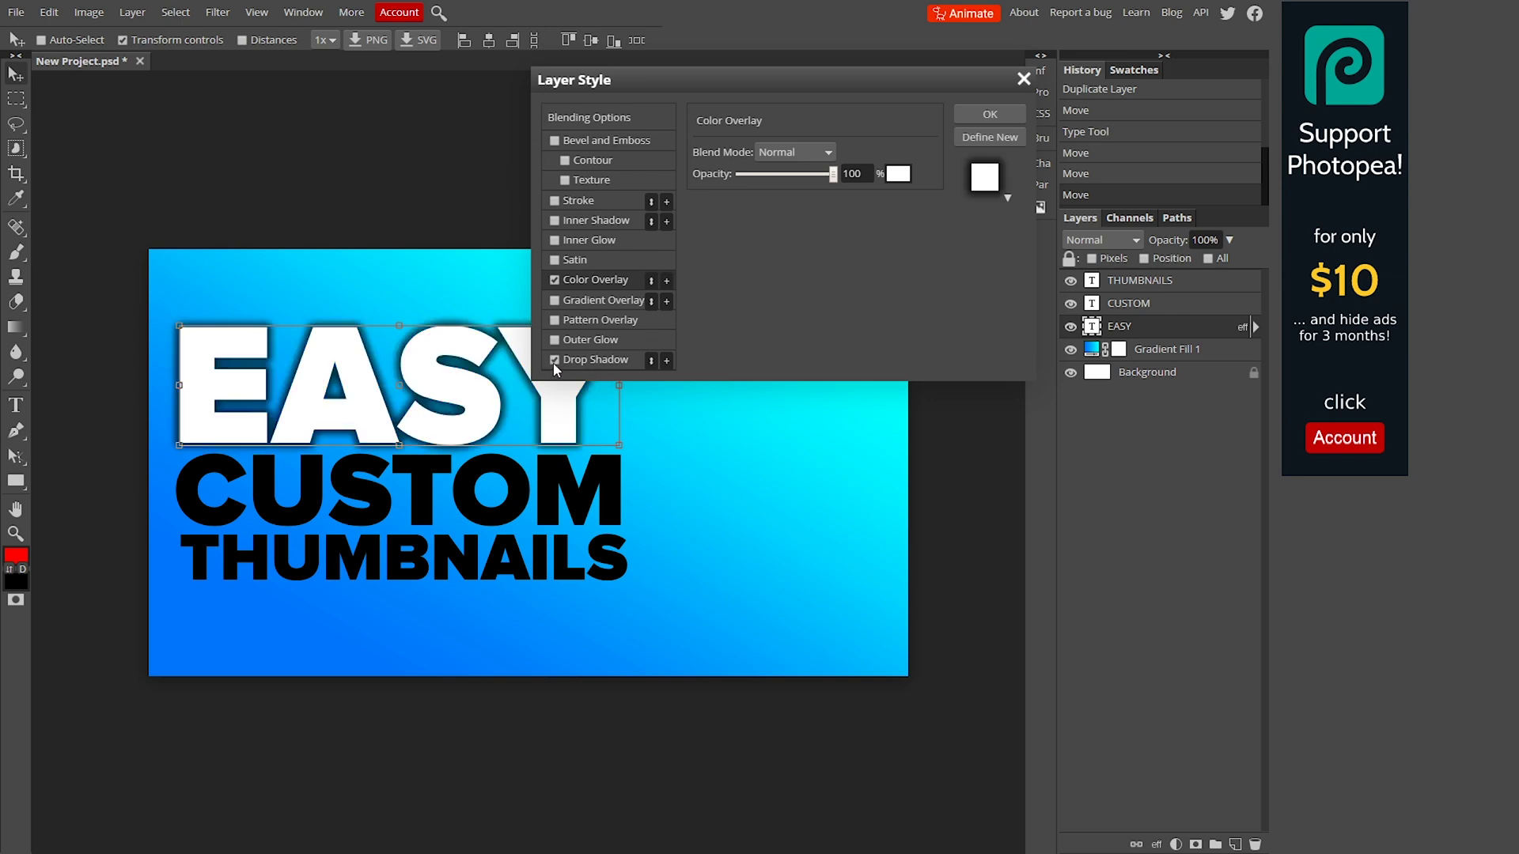
pyautogui.click(584, 362)
pyautogui.moveTo(802, 174); pyautogui.dragTo(805, 179)
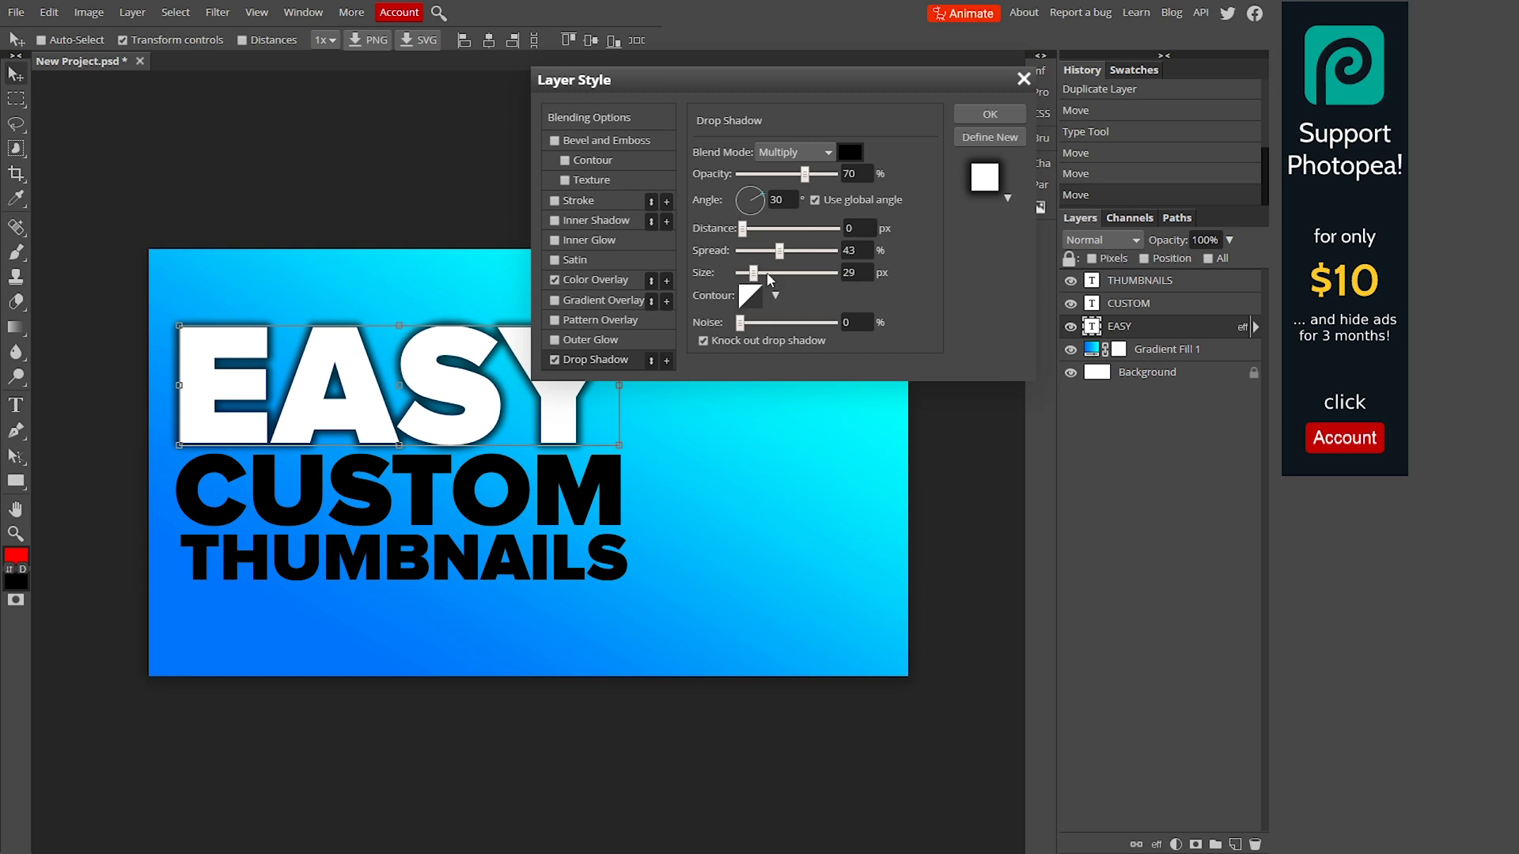
pyautogui.moveTo(781, 252)
pyautogui.mouseDown()
pyautogui.moveTo(835, 252)
pyautogui.moveTo(784, 260)
pyautogui.mouseUp()
pyautogui.click(1023, 79)
# Apply a Drop Shadow and a white Color Overlay to the EASY text layer
pyautogui.doubleClick(1171, 331)
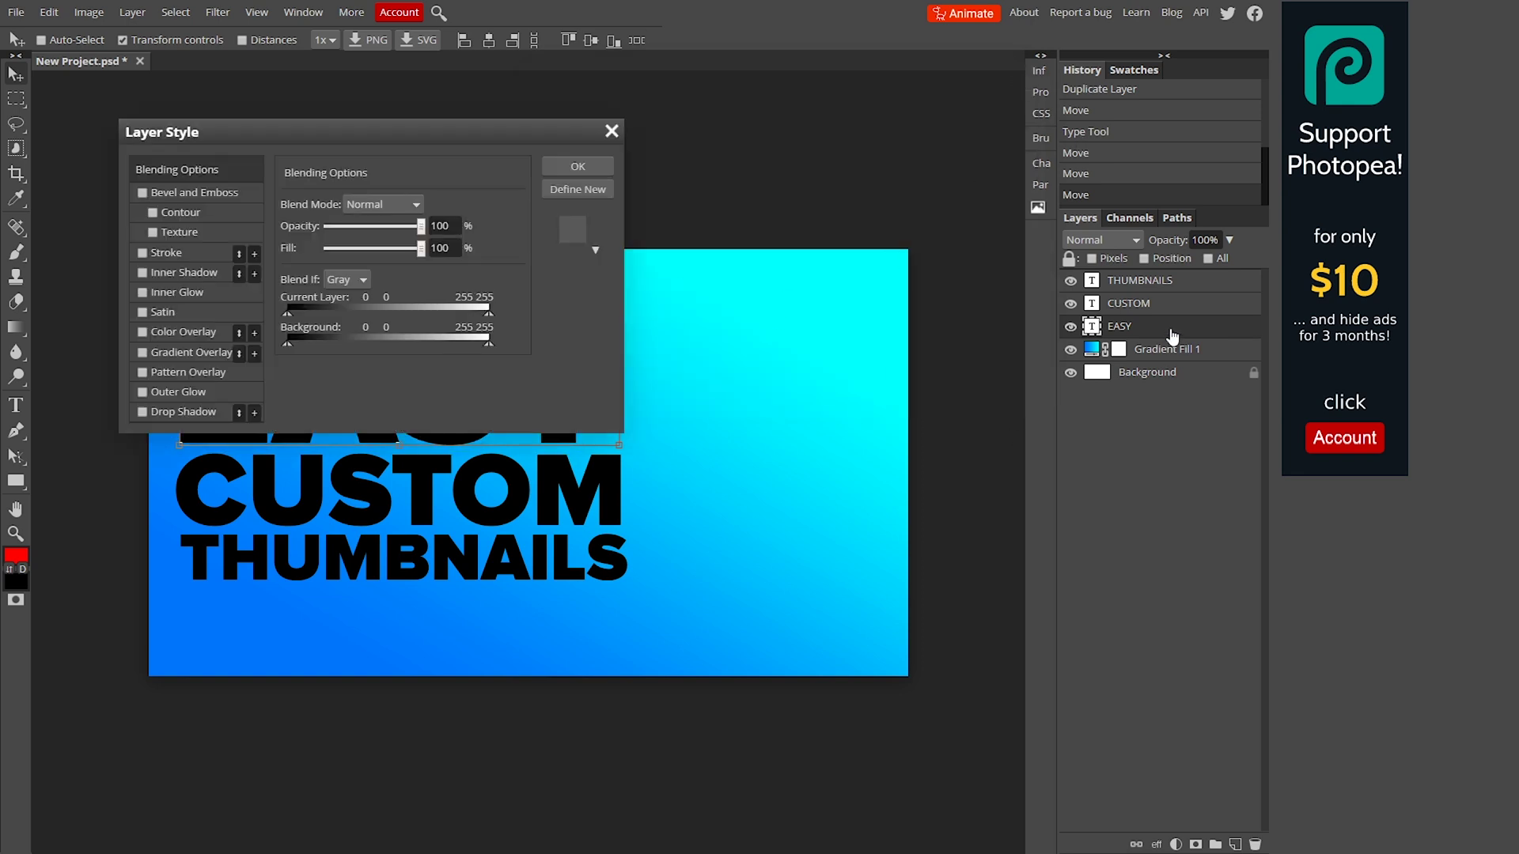
pyautogui.click(144, 412)
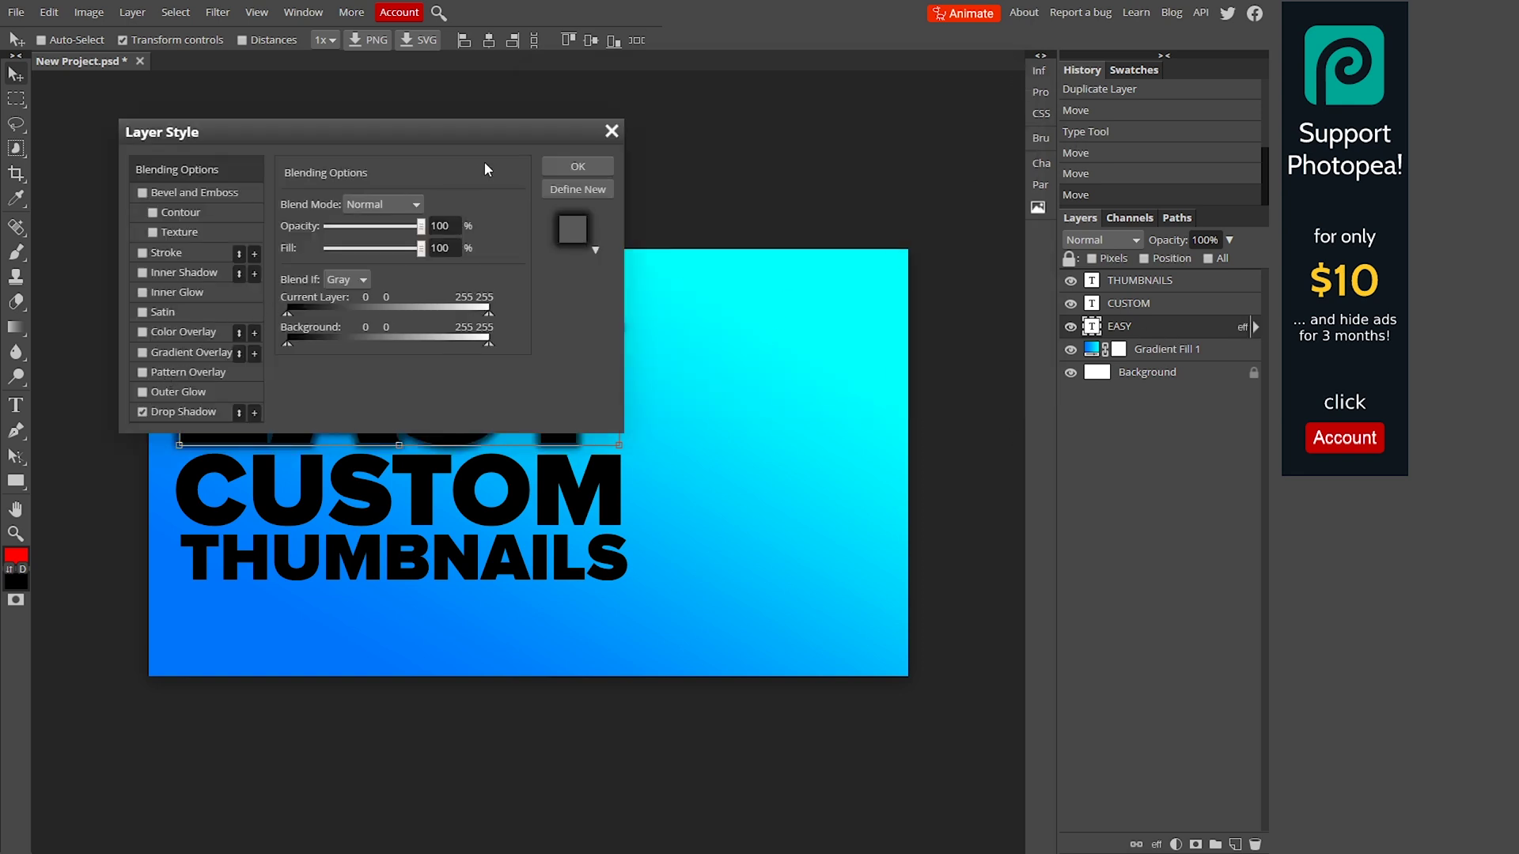
pyautogui.moveTo(491, 139); pyautogui.dragTo(883, 144)
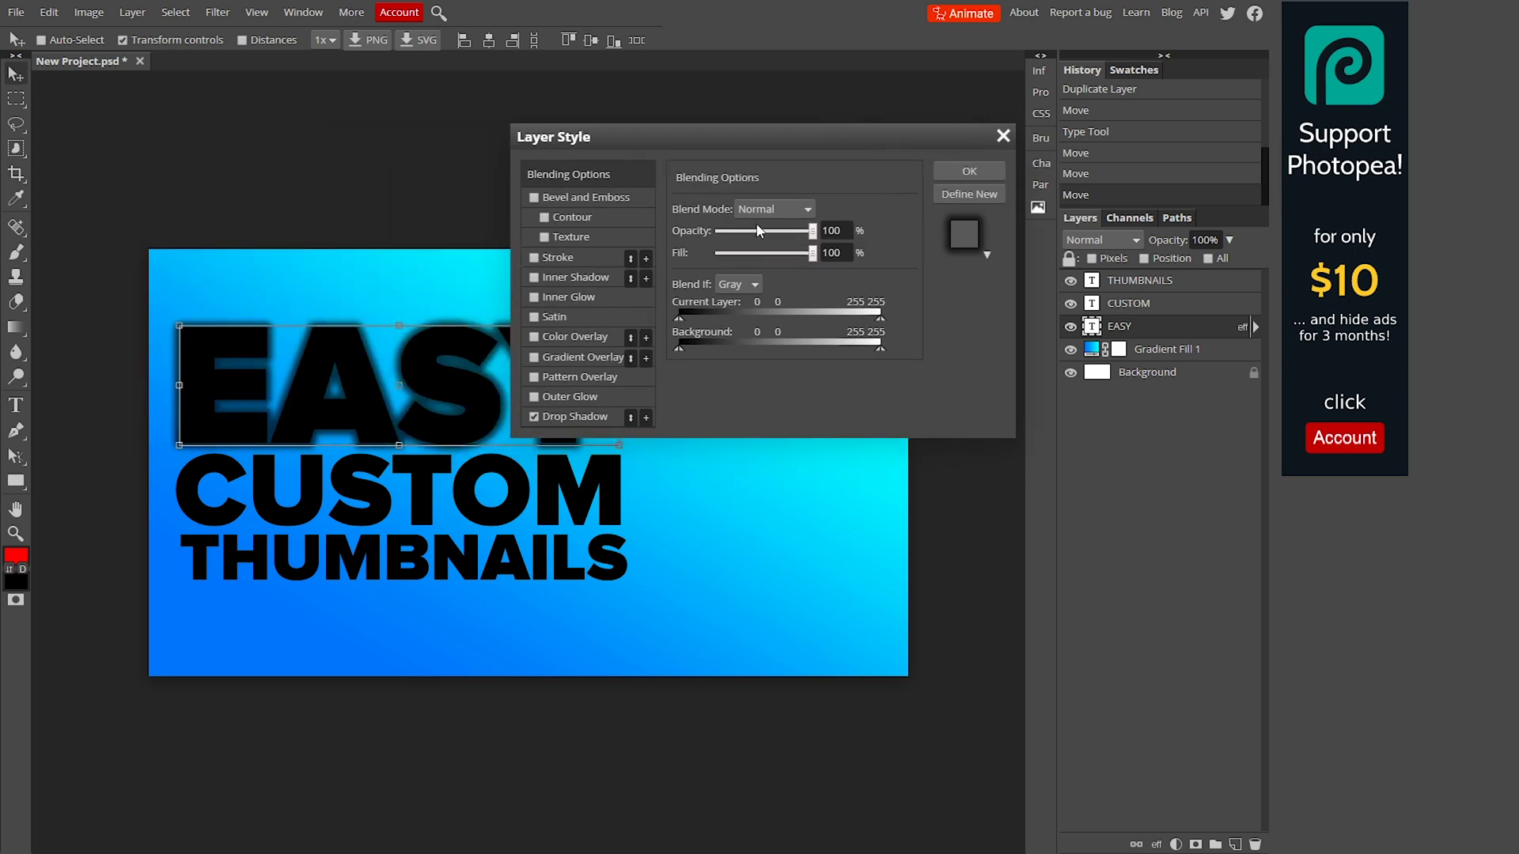
pyautogui.click(534, 337)
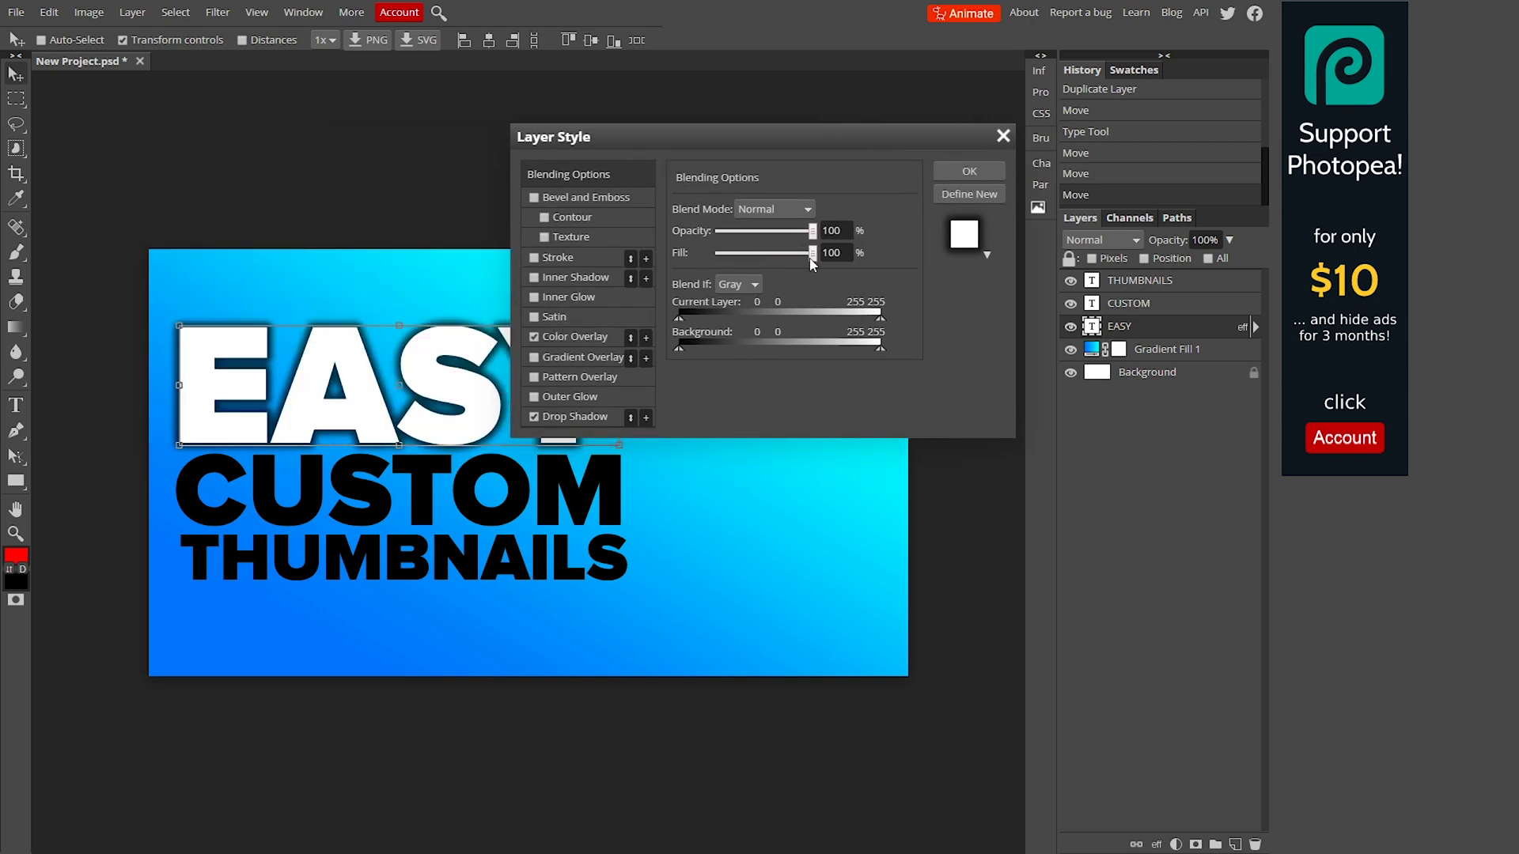
pyautogui.click(982, 173)
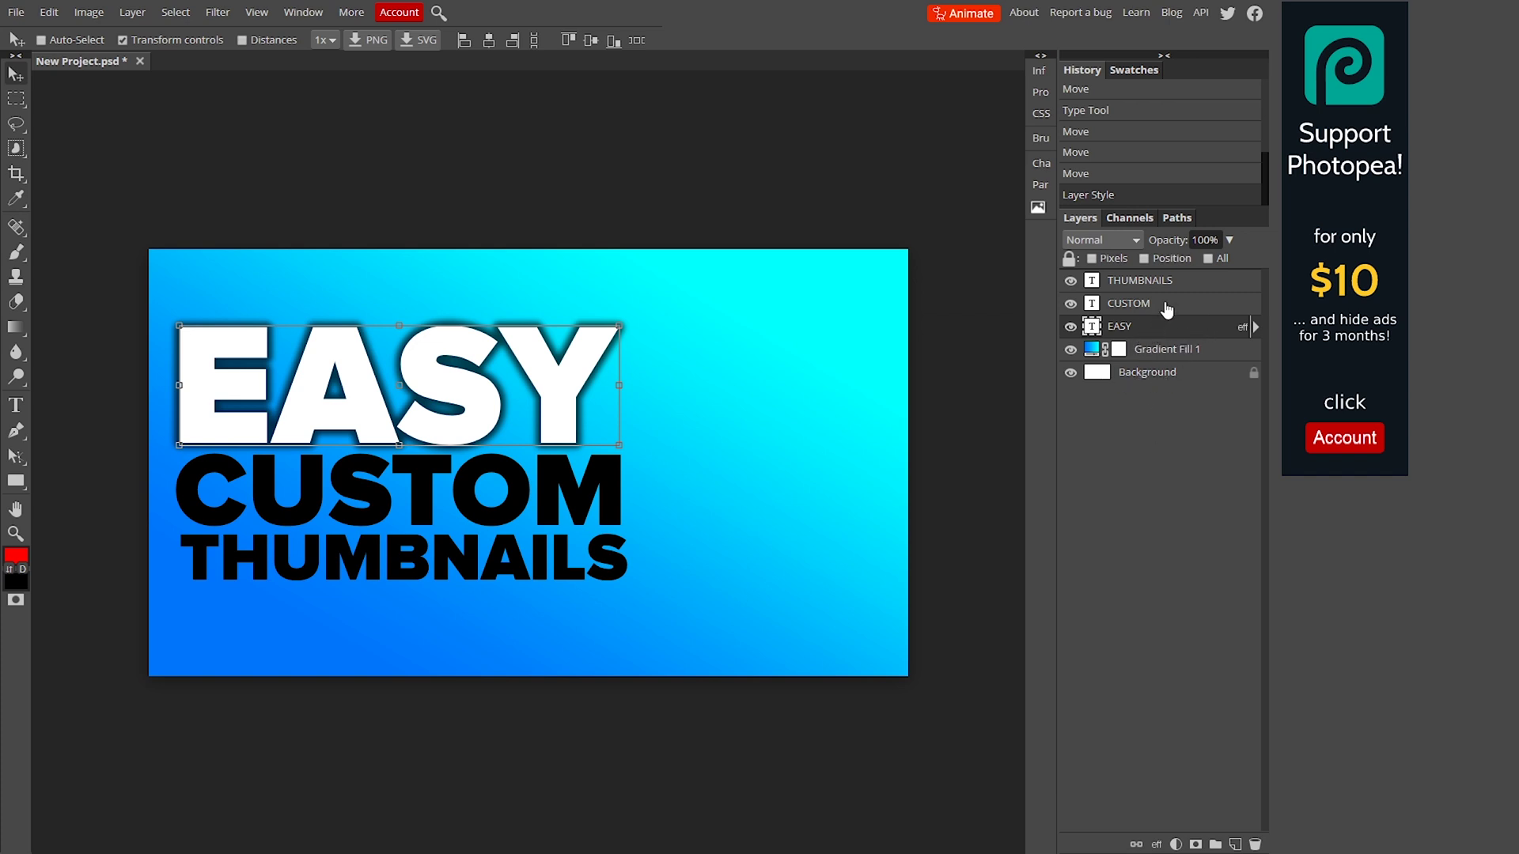
# Copy the layer style from EASY and paste it onto the CUSTOM and THUMBNAILS layers
pyautogui.rightClick(1239, 337)
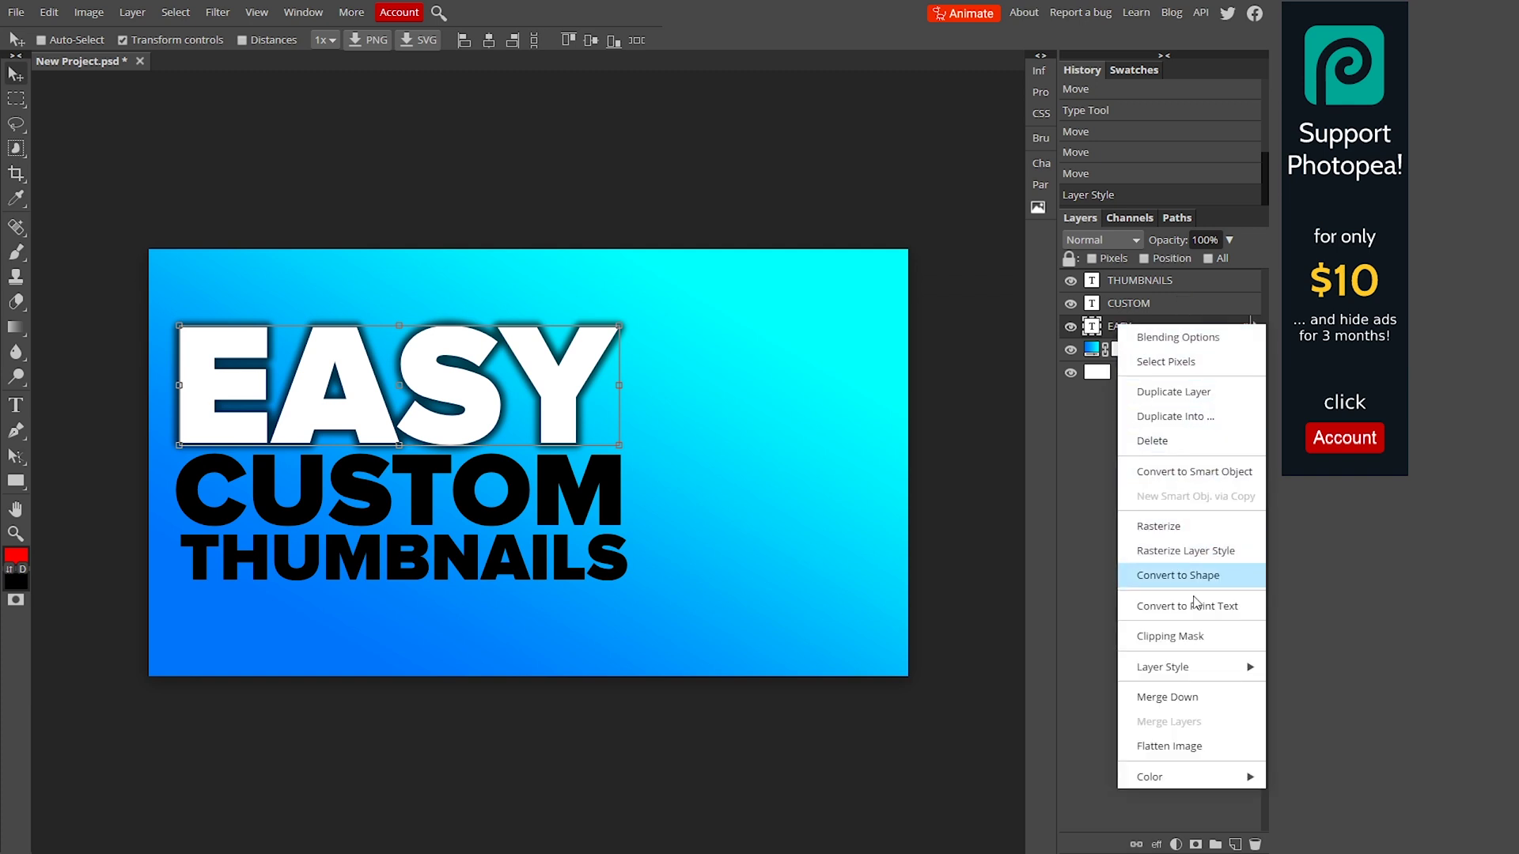
pyautogui.click(1203, 669)
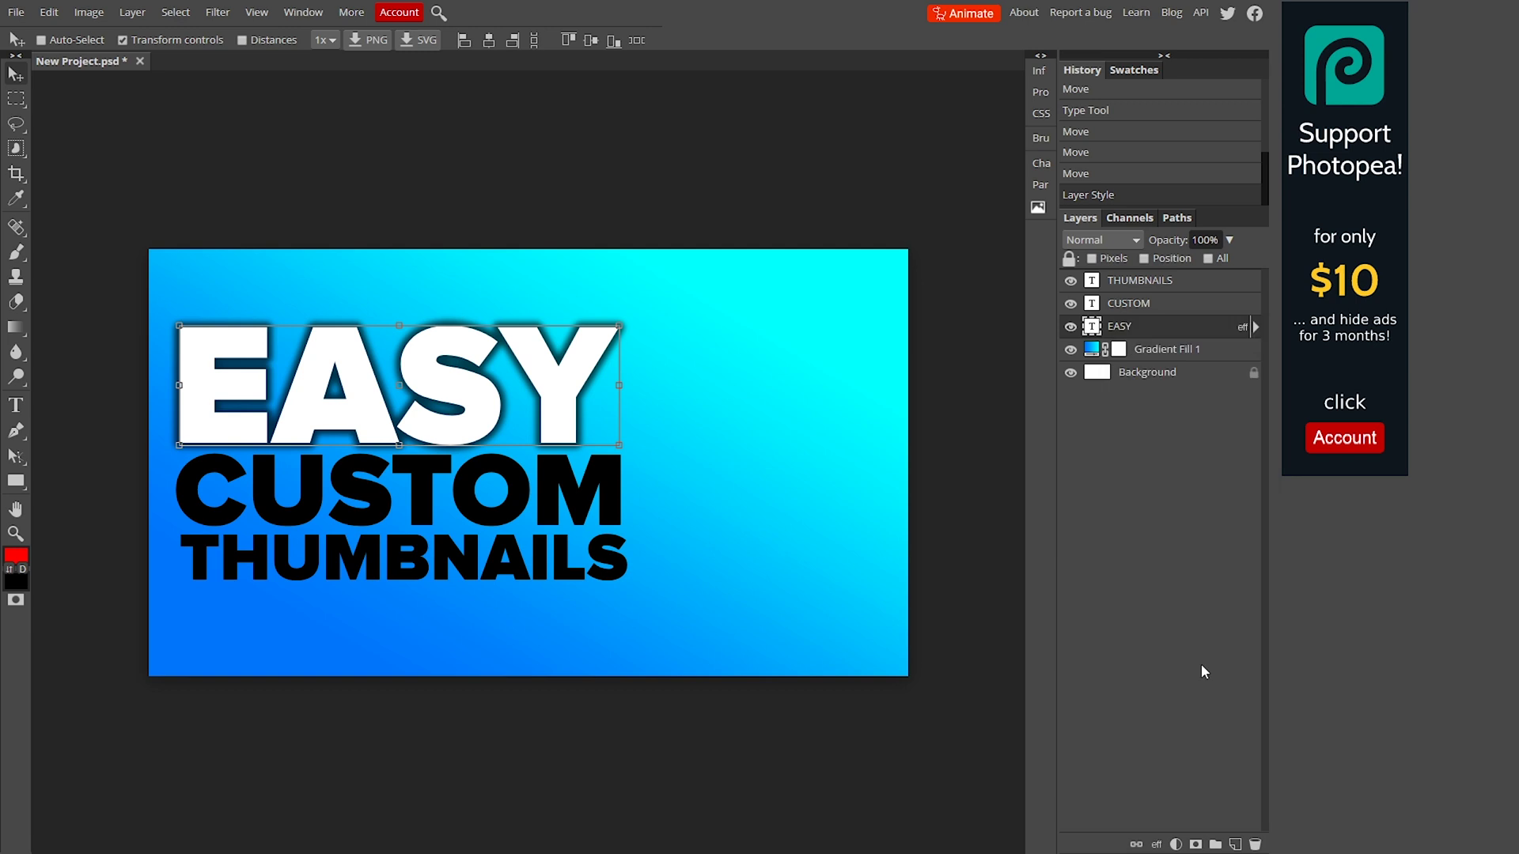
pyautogui.click(1154, 307)
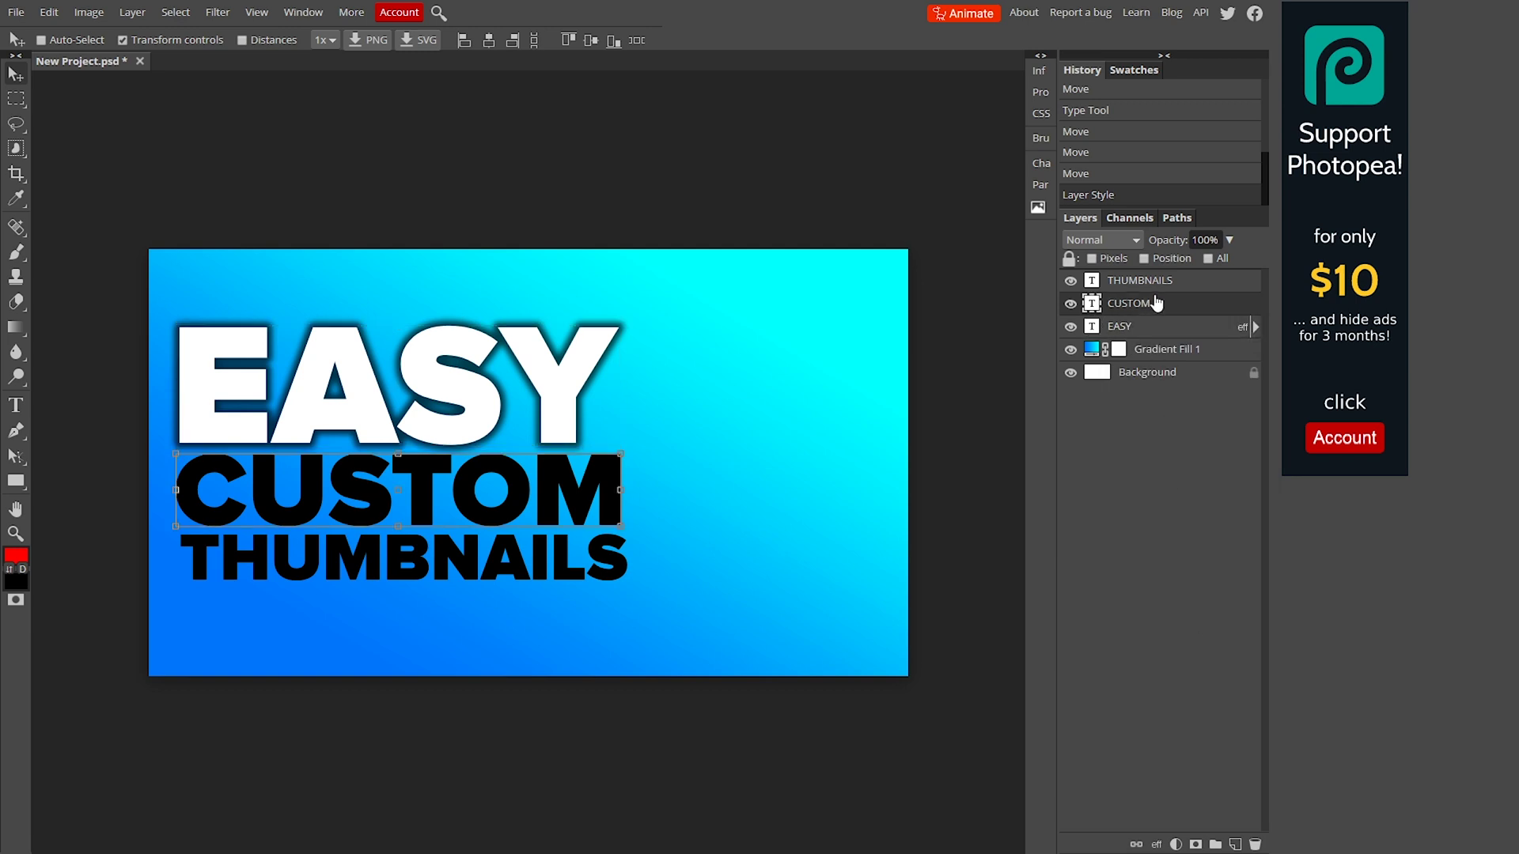
pyautogui.keyDown('shift'); pyautogui.click(1174, 284); pyautogui.keyUp('shift')
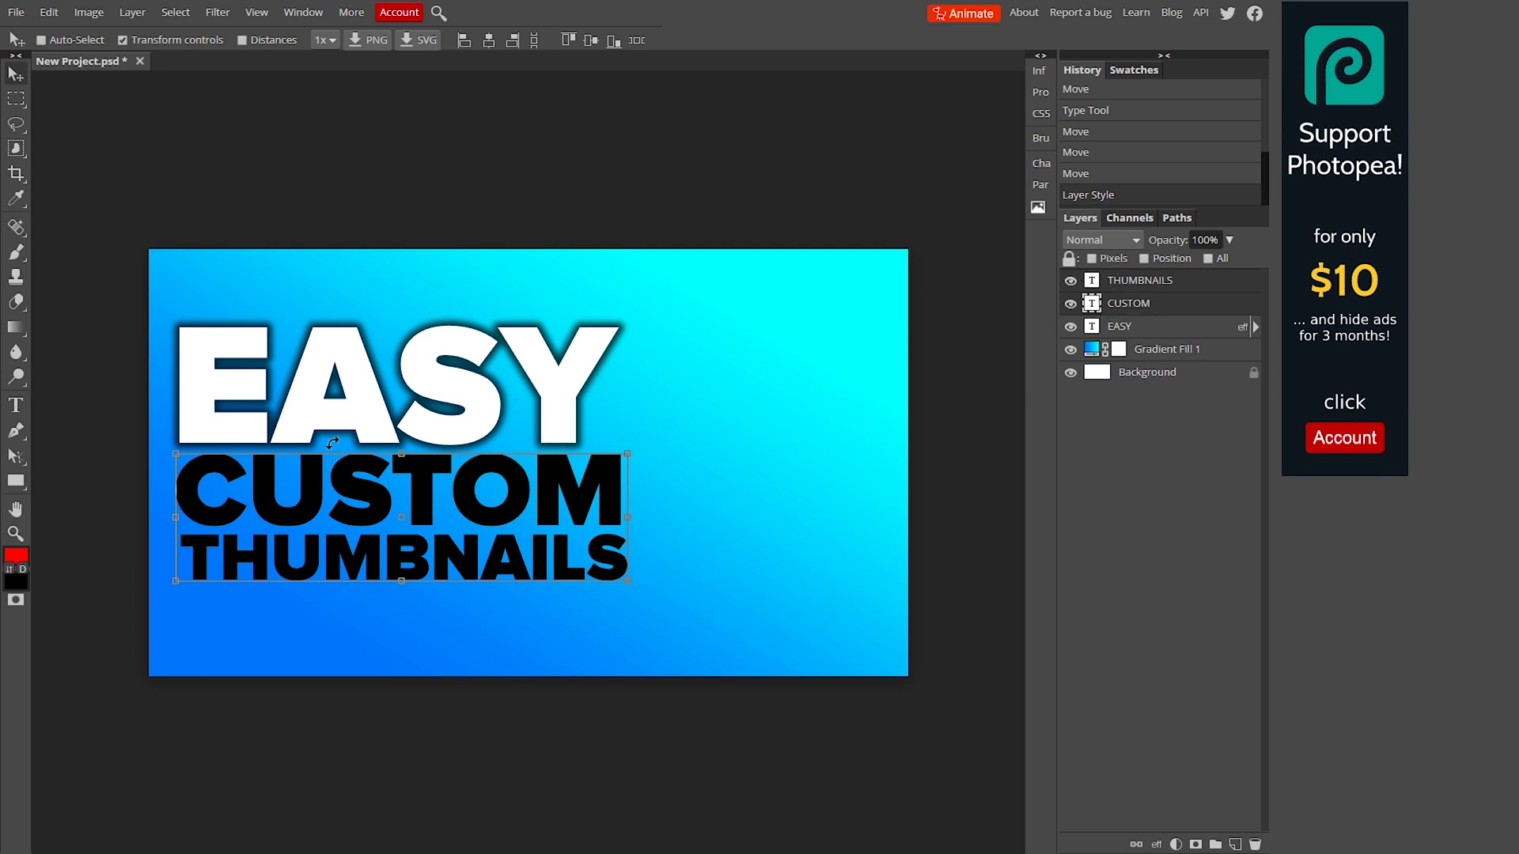
pyautogui.rightClick(1181, 308)
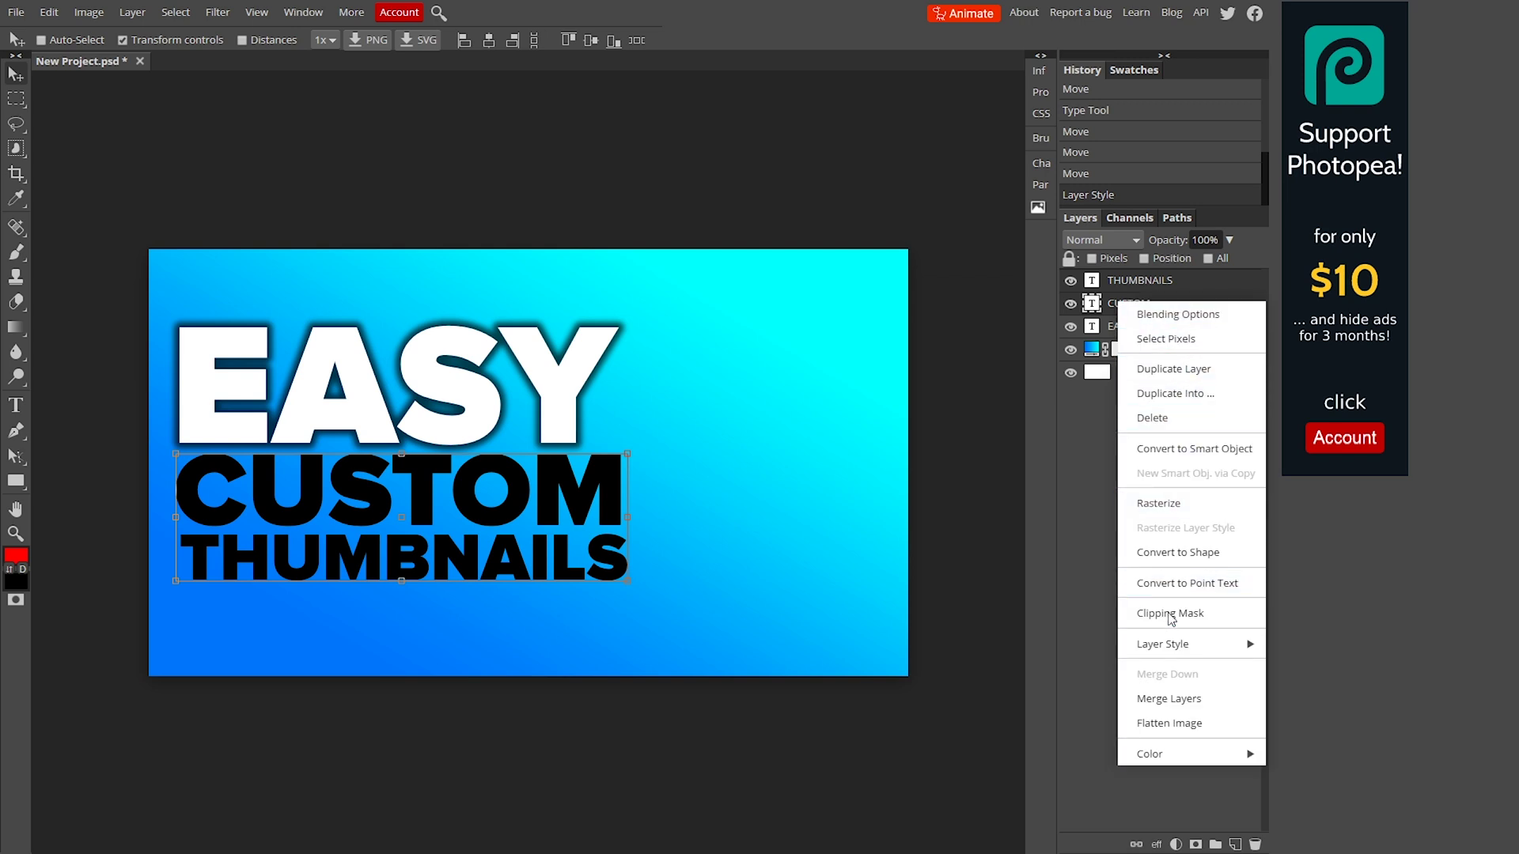
pyautogui.click(1203, 669)
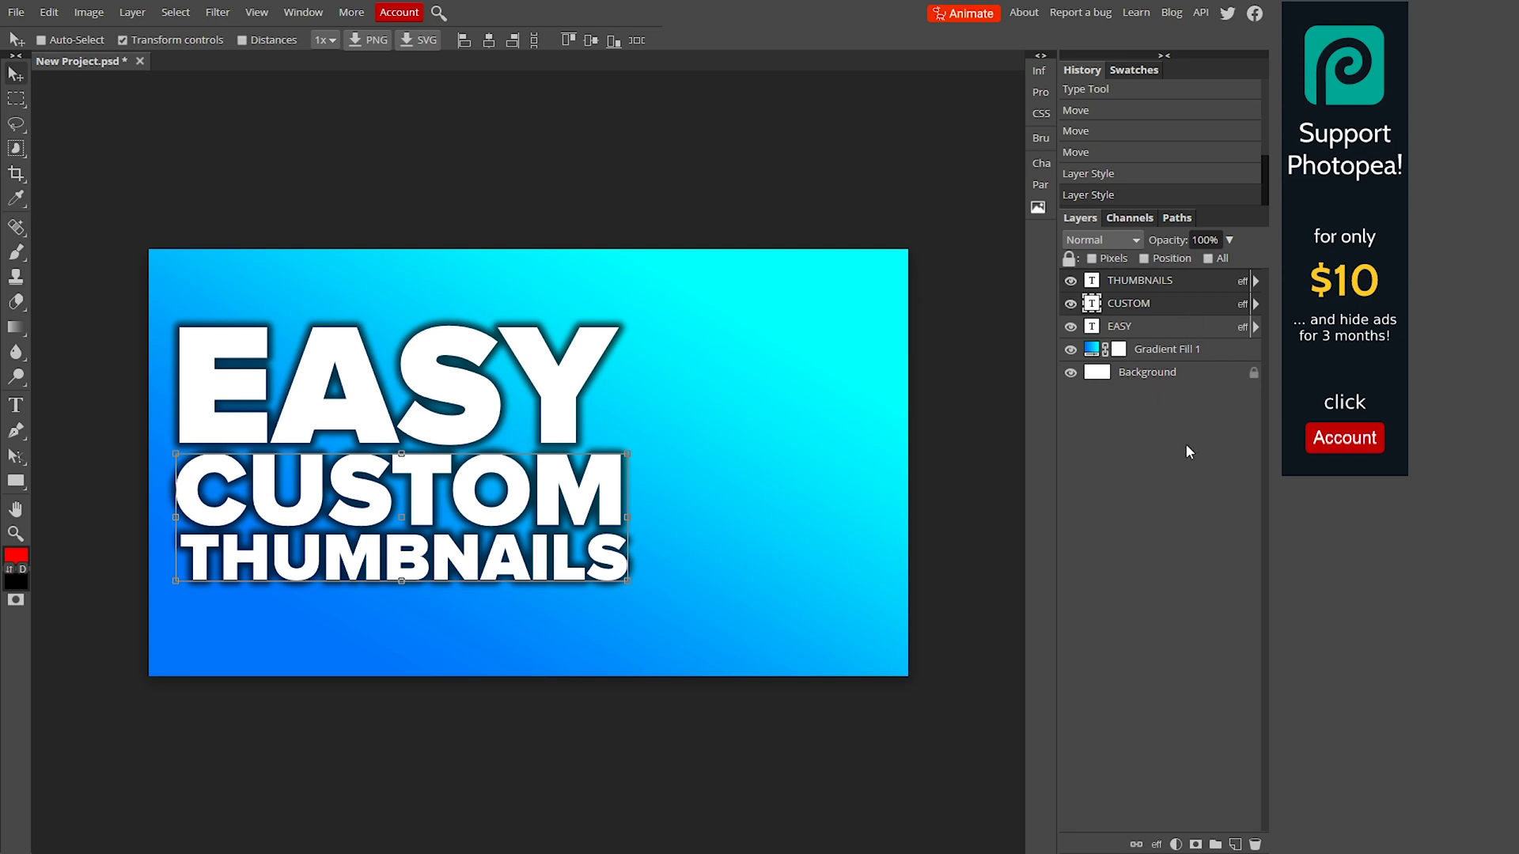
# Change the Color Overlay of the CUSTOM layer to cyan 00fffd and apply it
pyautogui.click(1175, 309)
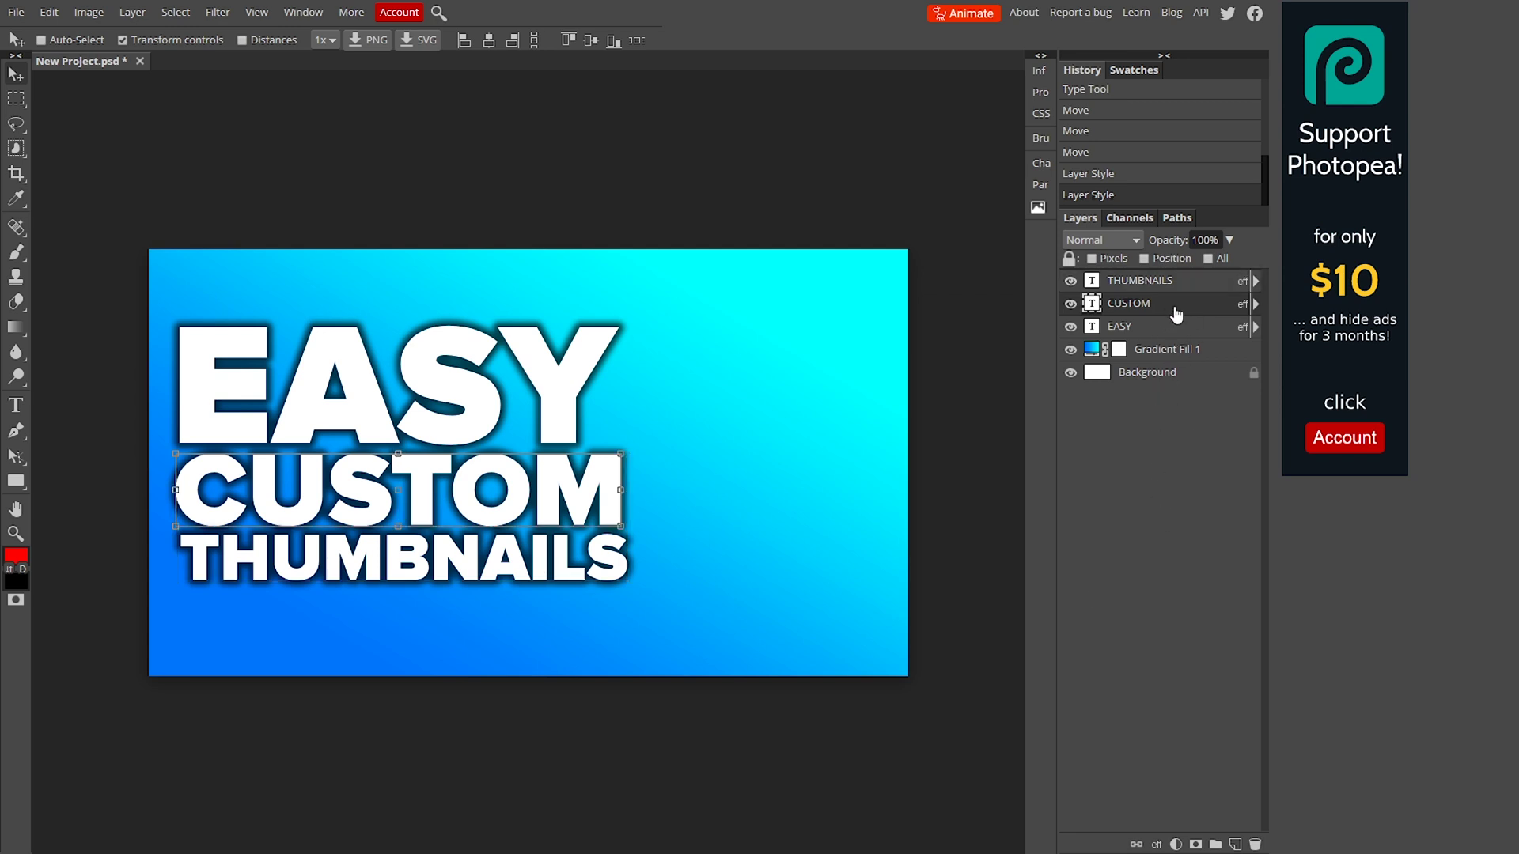
pyautogui.doubleClick(1176, 315)
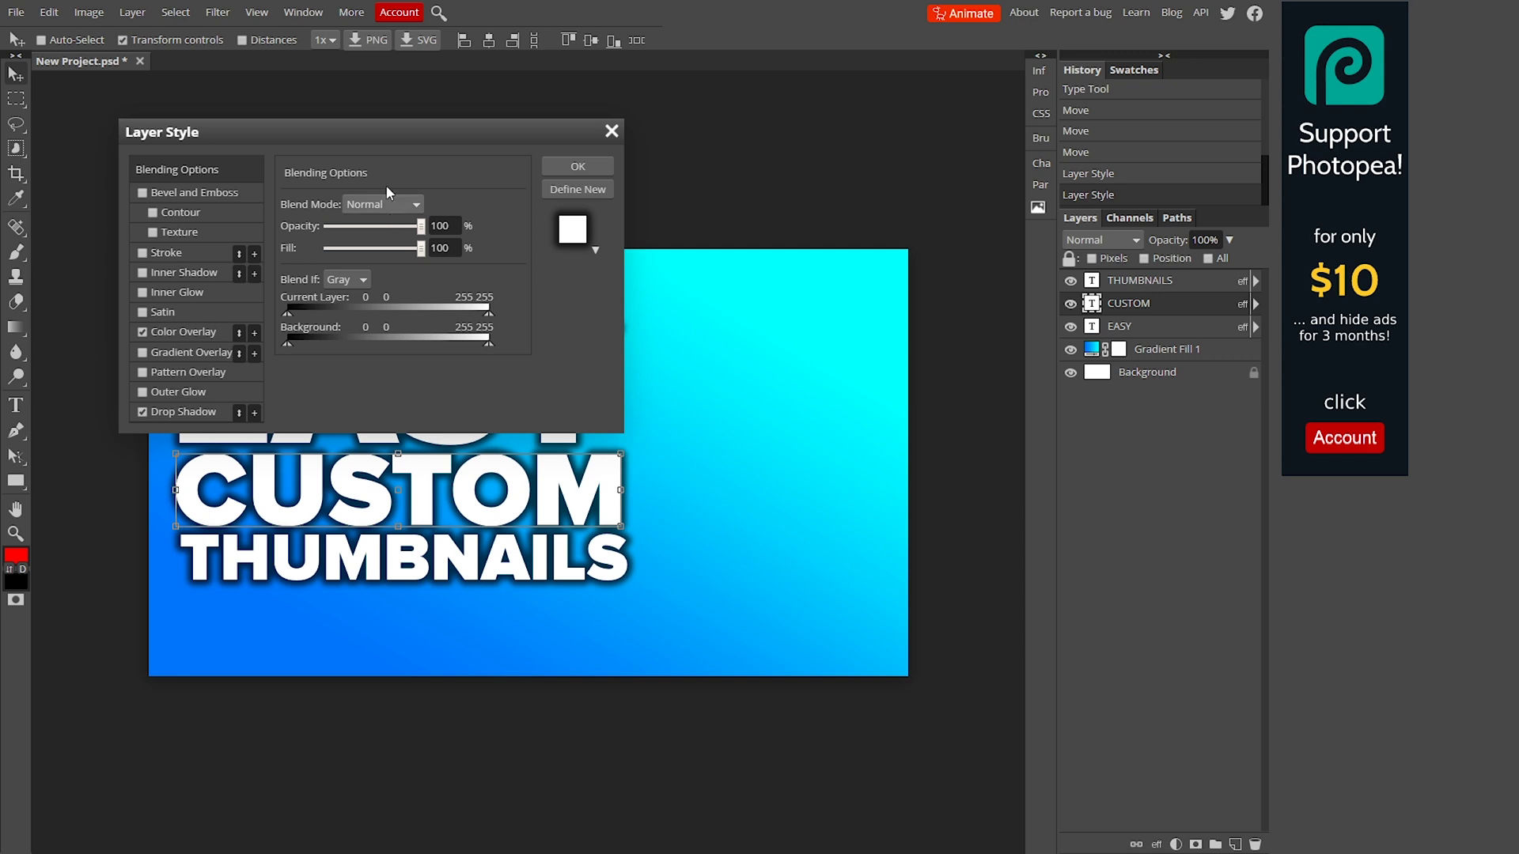
pyautogui.moveTo(427, 136); pyautogui.dragTo(884, 136)
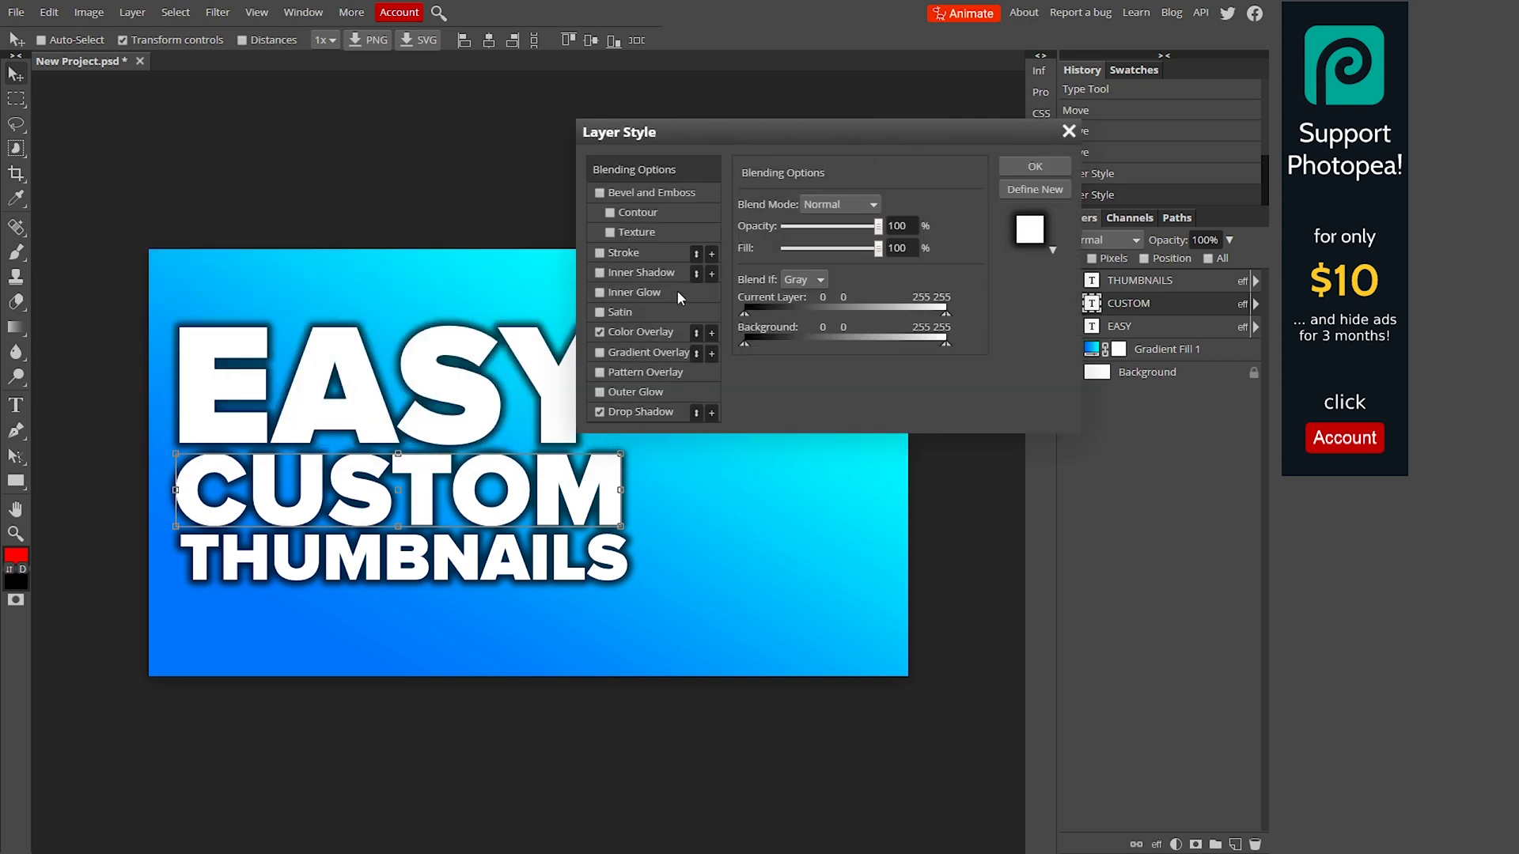
pyautogui.click(641, 332)
pyautogui.click(943, 226)
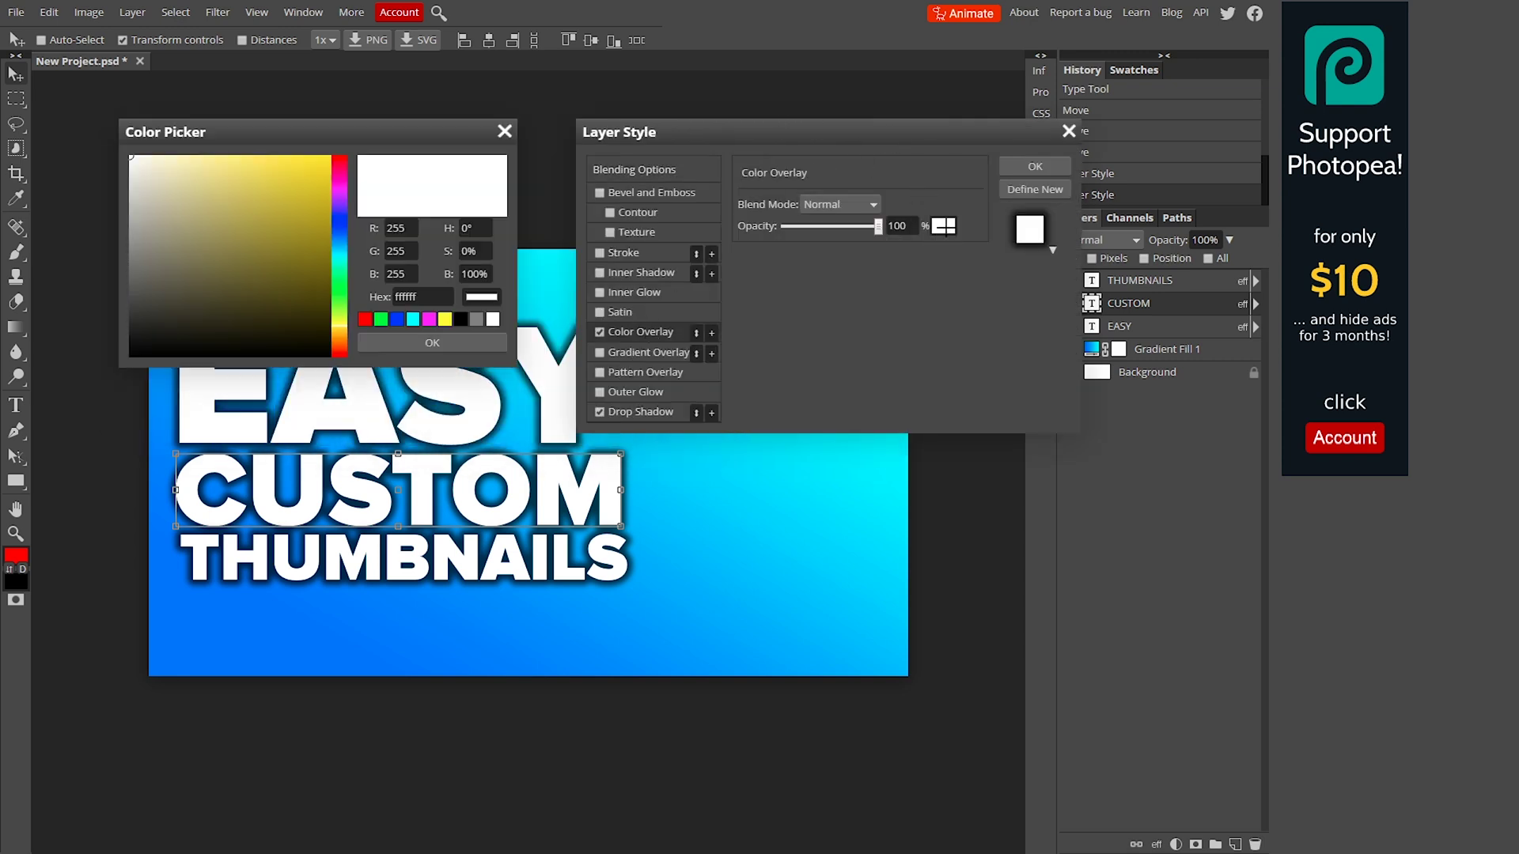
pyautogui.click(346, 308)
pyautogui.moveTo(348, 266); pyautogui.dragTo(345, 256)
pyautogui.moveTo(259, 229); pyautogui.dragTo(453, 92)
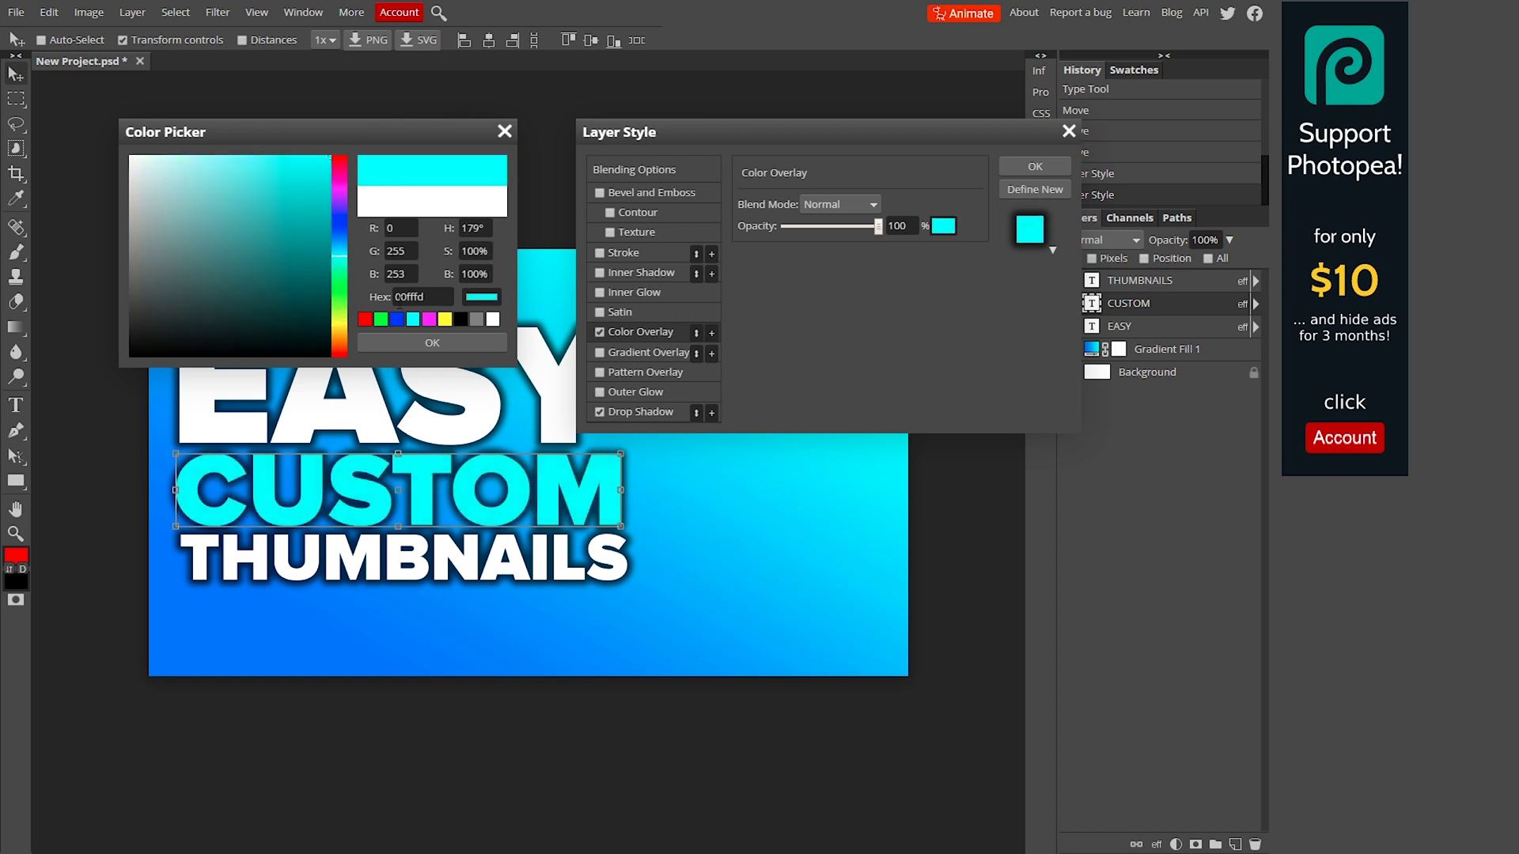
pyautogui.click(444, 342)
pyautogui.click(1035, 166)
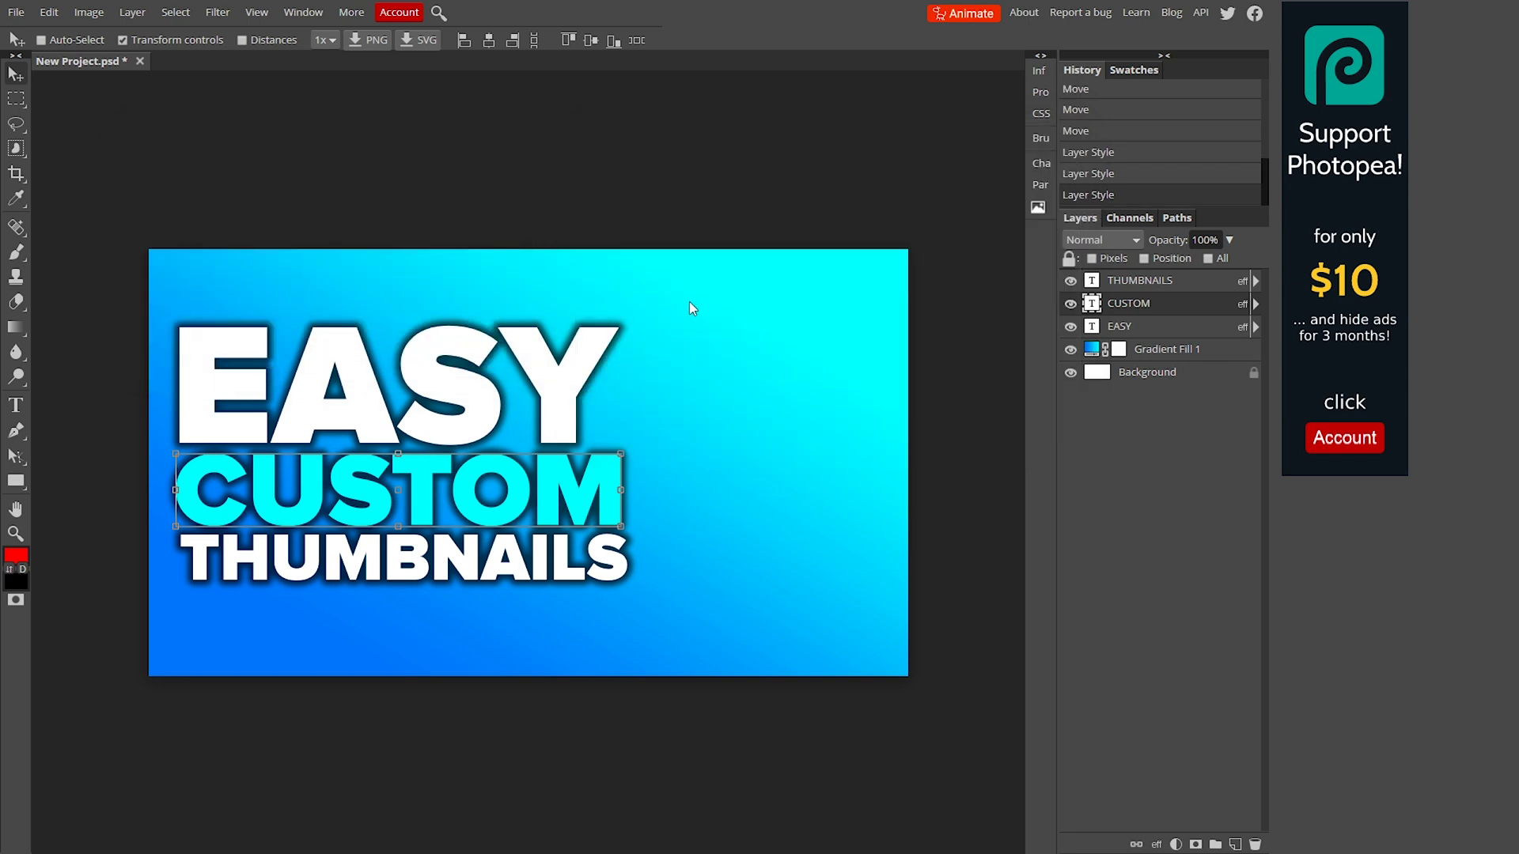
# Change the Color Overlay of the THUMBNAILS layer to yellow and apply it
pyautogui.click(1177, 285)
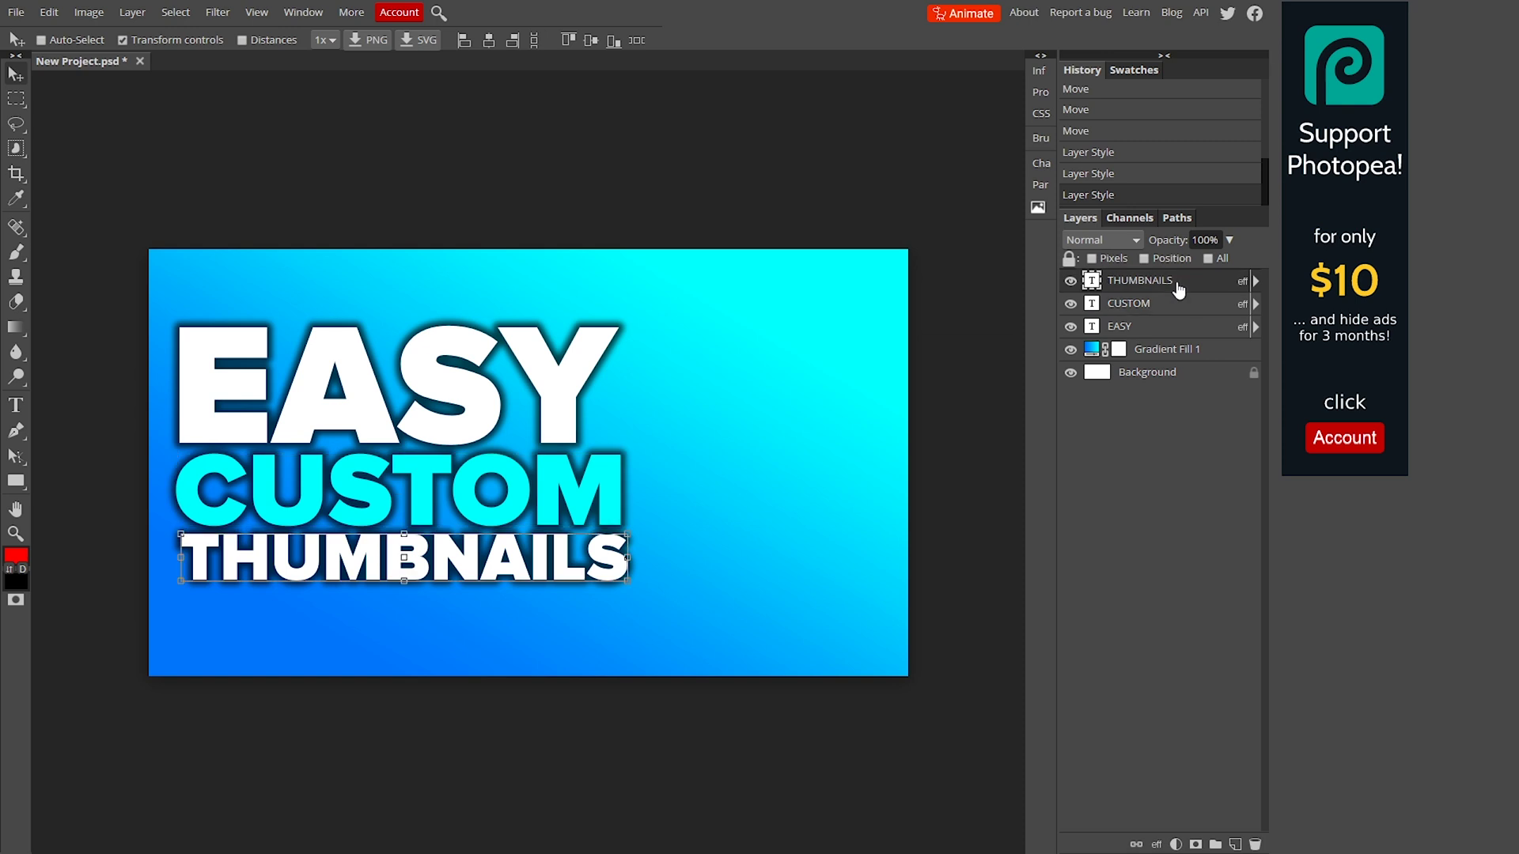
pyautogui.doubleClick(1185, 292)
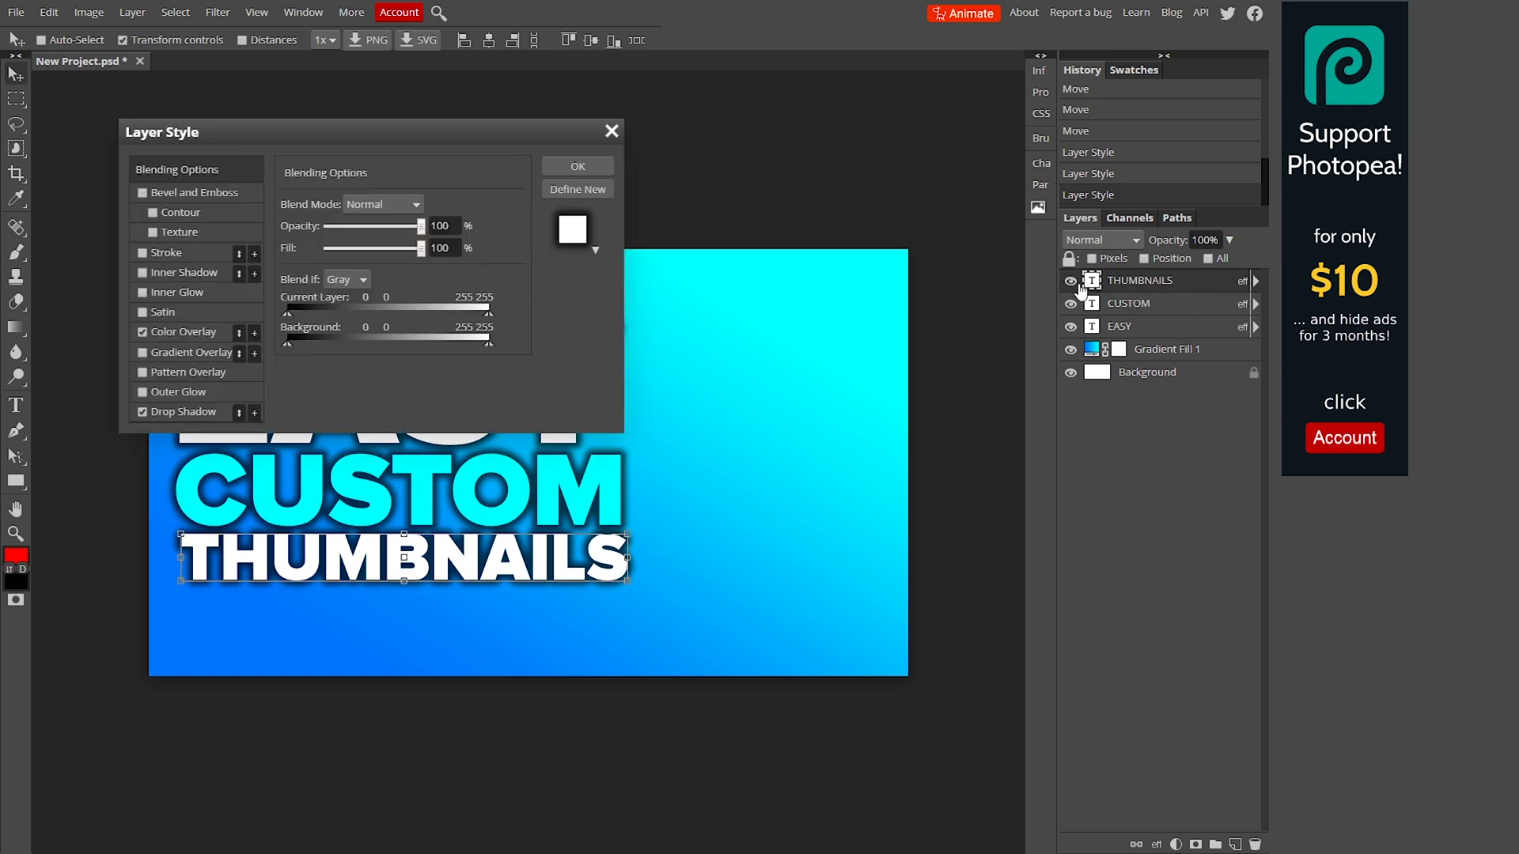
pyautogui.click(170, 332)
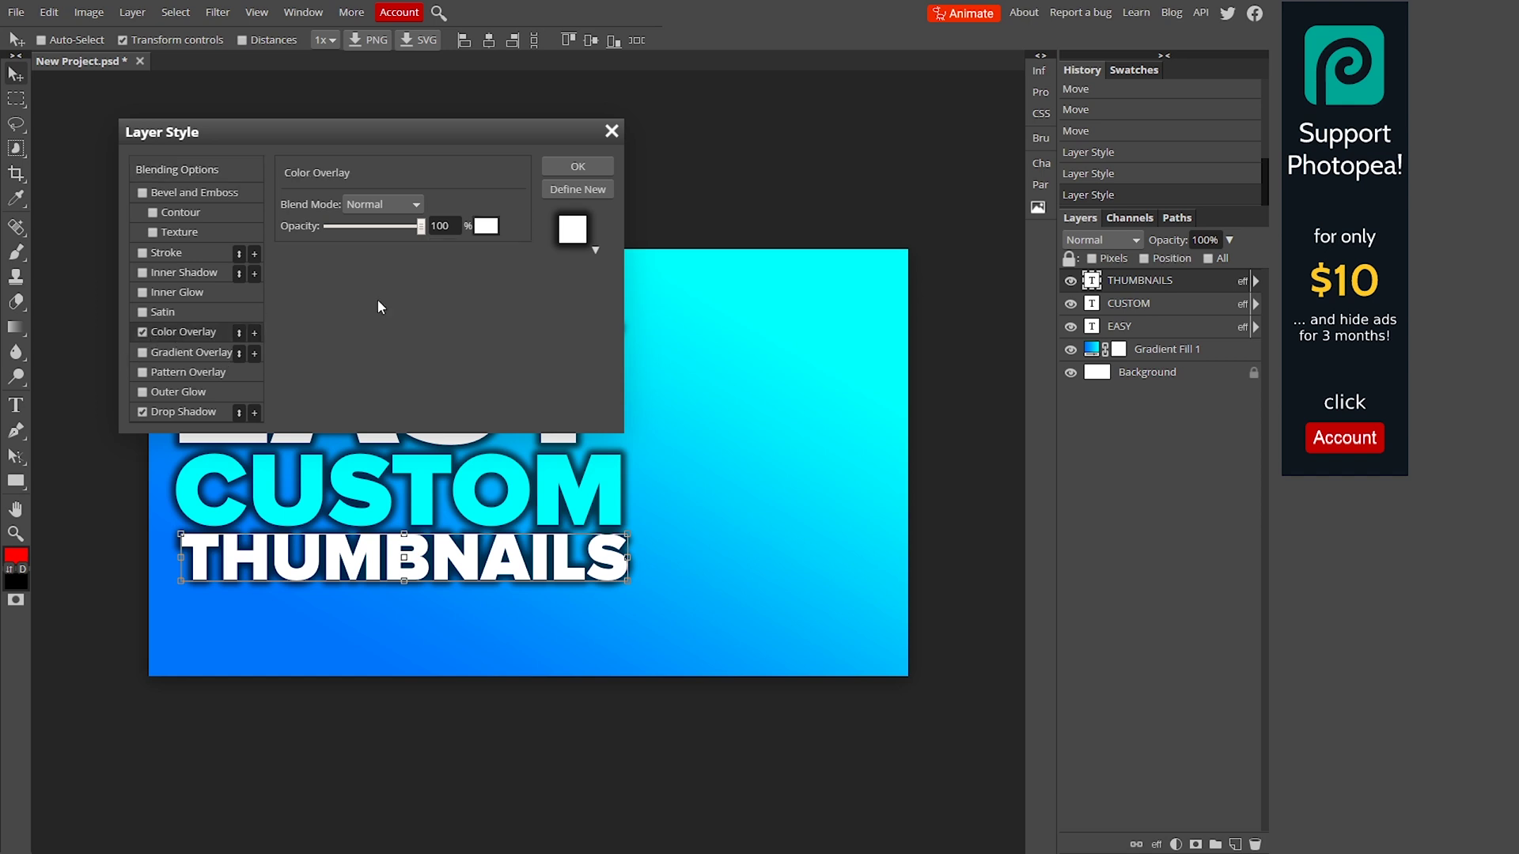
pyautogui.click(477, 228)
pyautogui.click(341, 331)
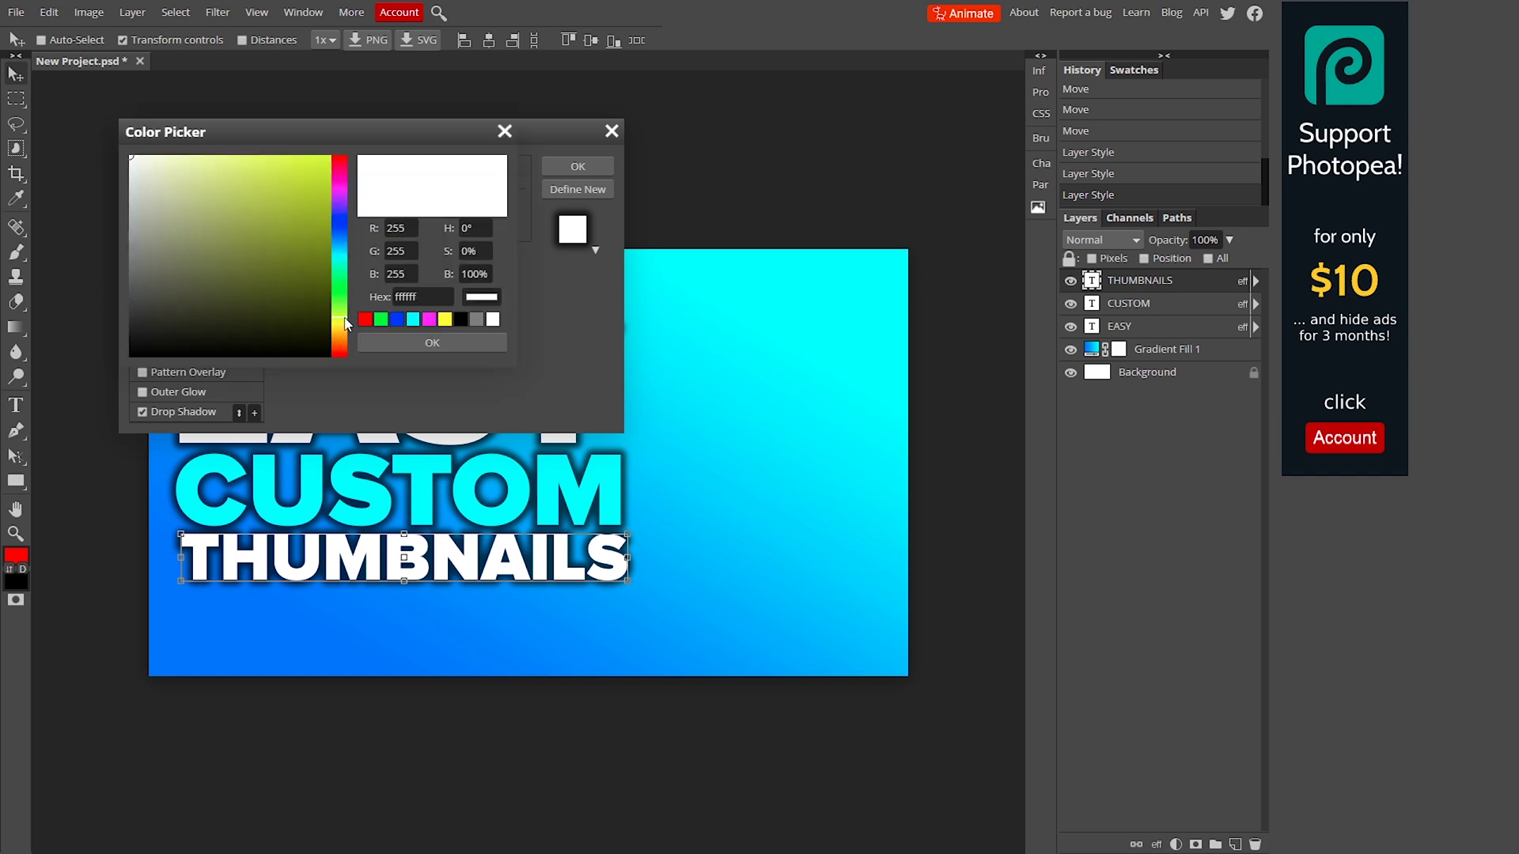
pyautogui.moveTo(295, 181); pyautogui.dragTo(380, 150)
pyautogui.click(449, 340)
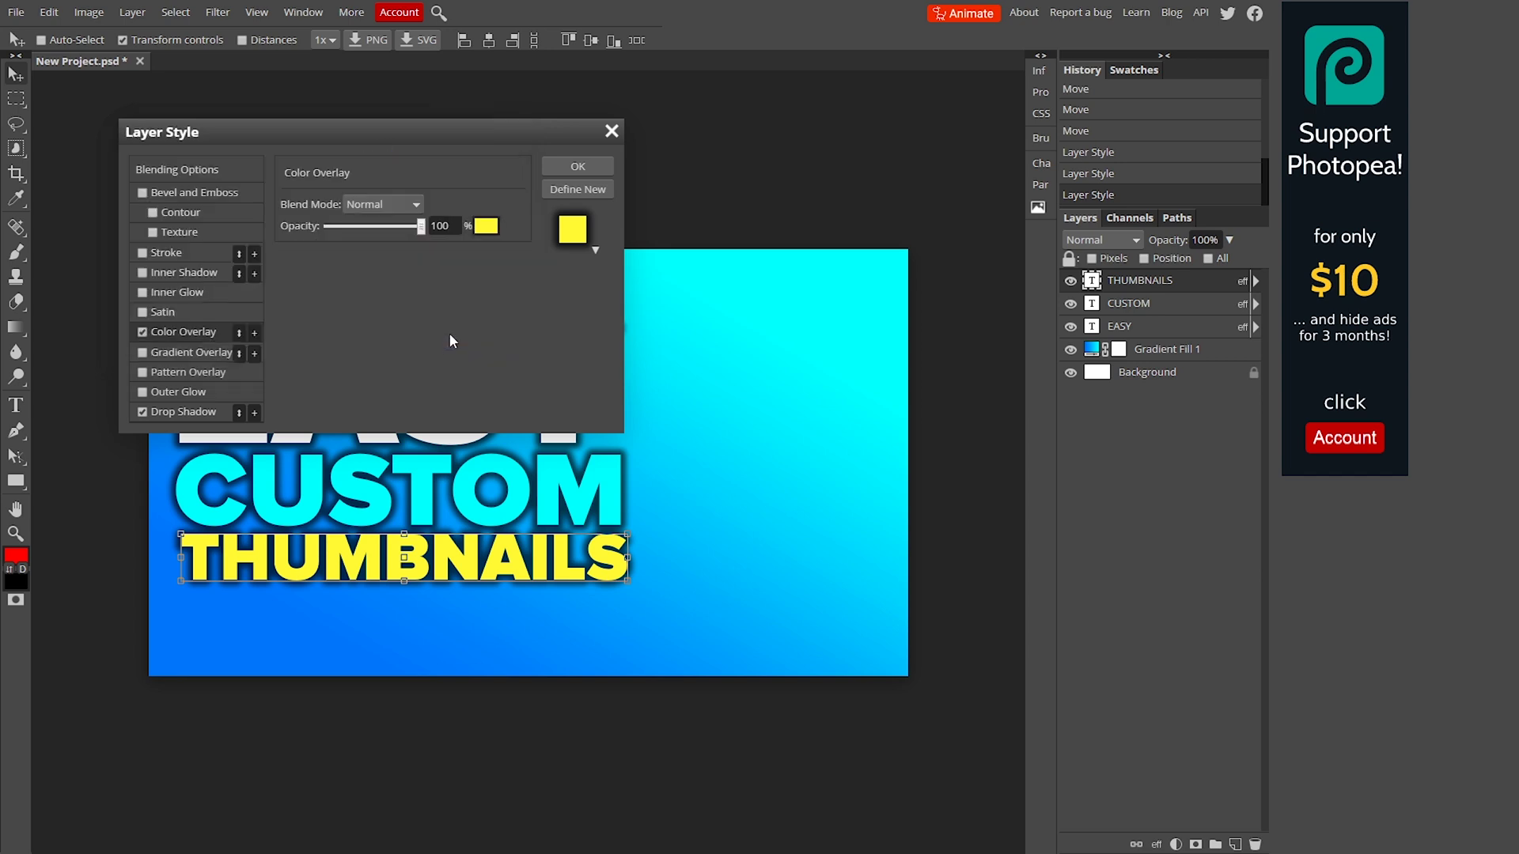
pyautogui.click(578, 167)
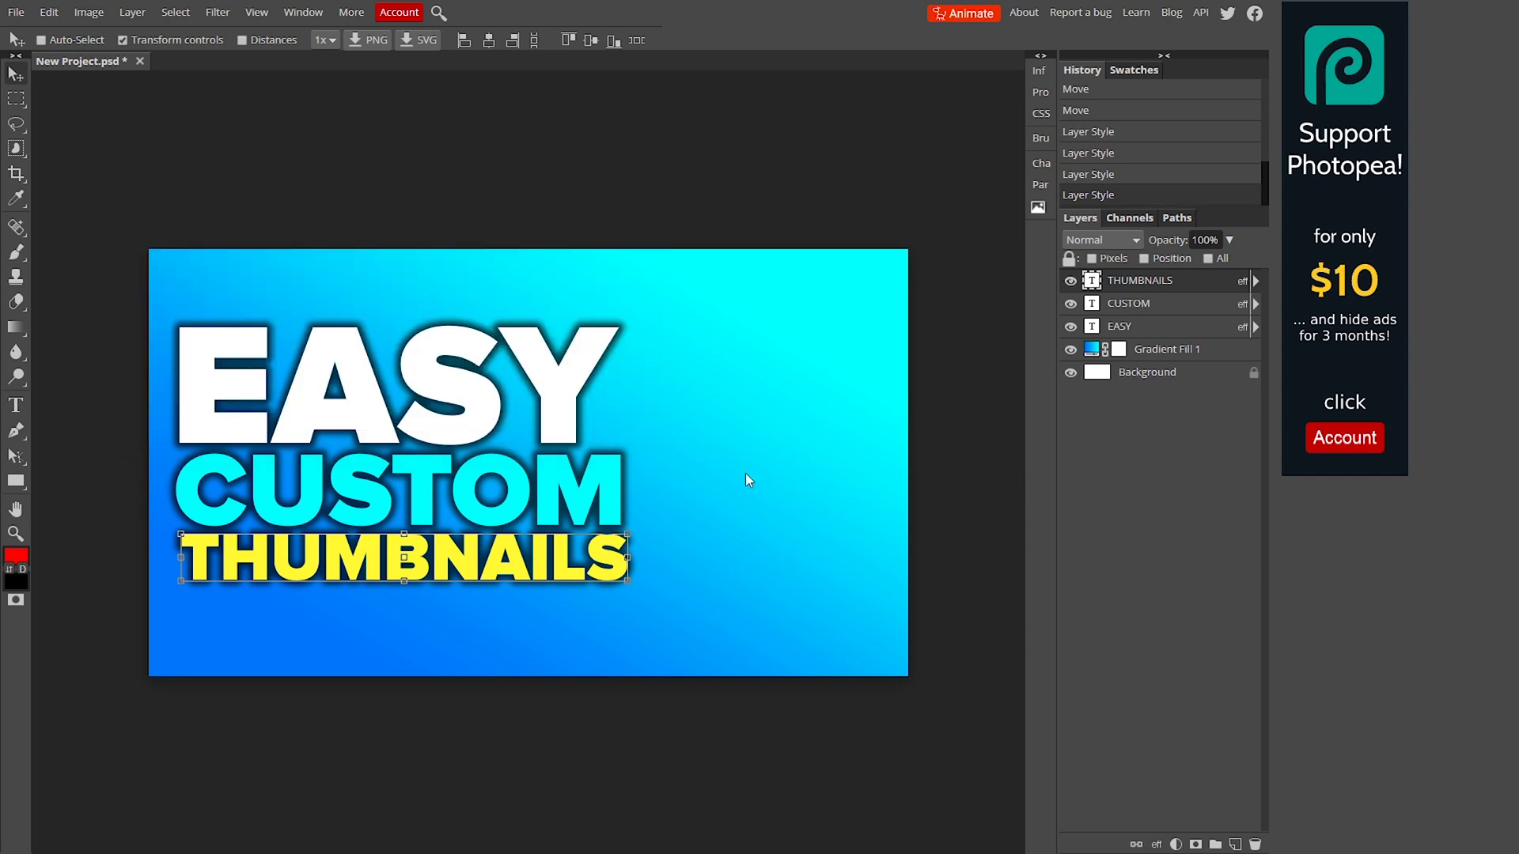
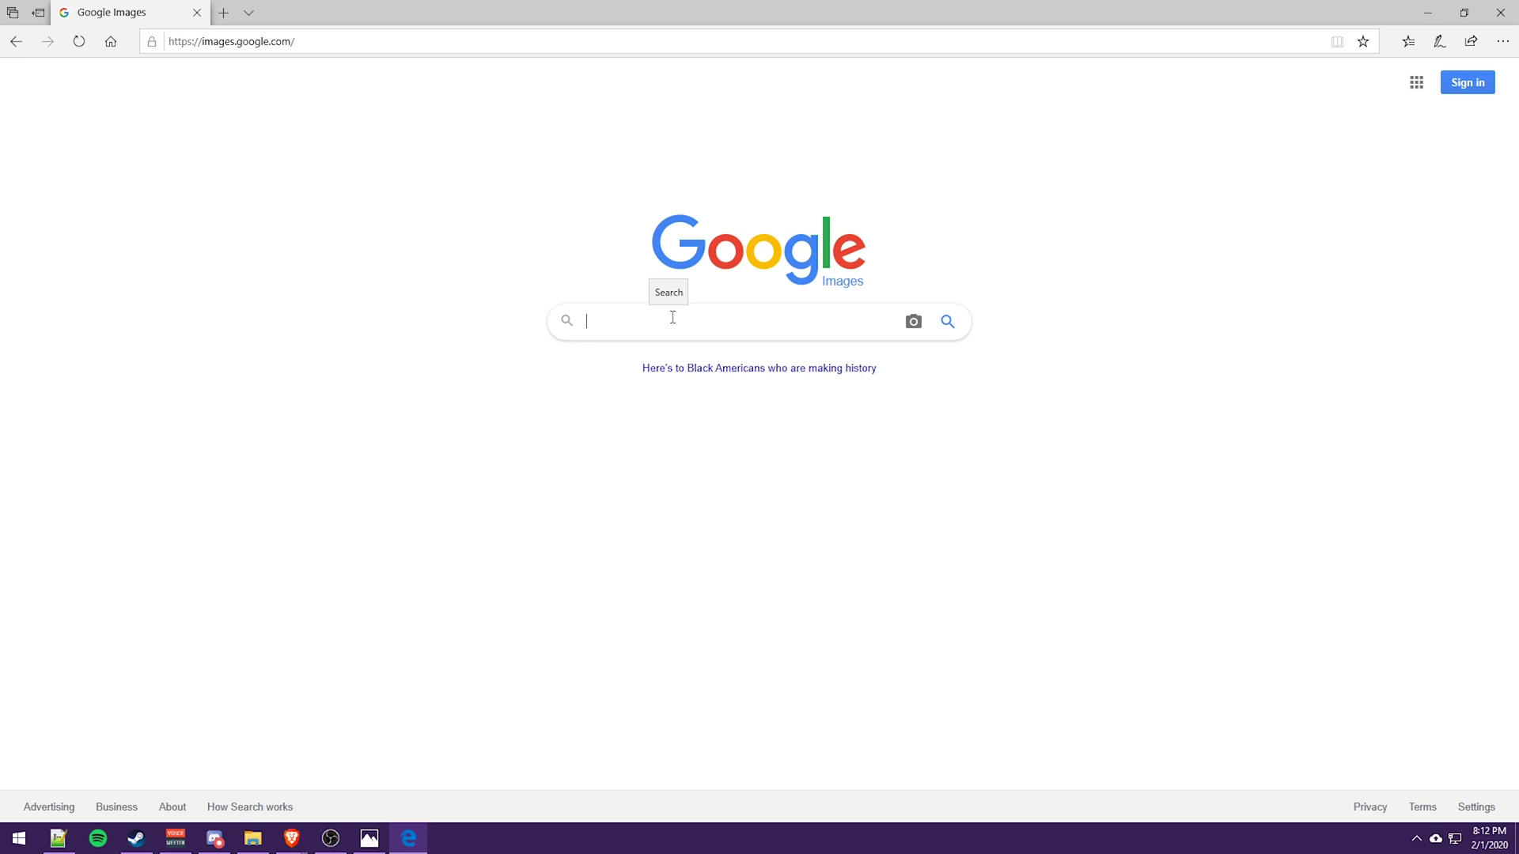
# Search Google Images for "photoshop logo png"
pyautogui.write('photoshop ')
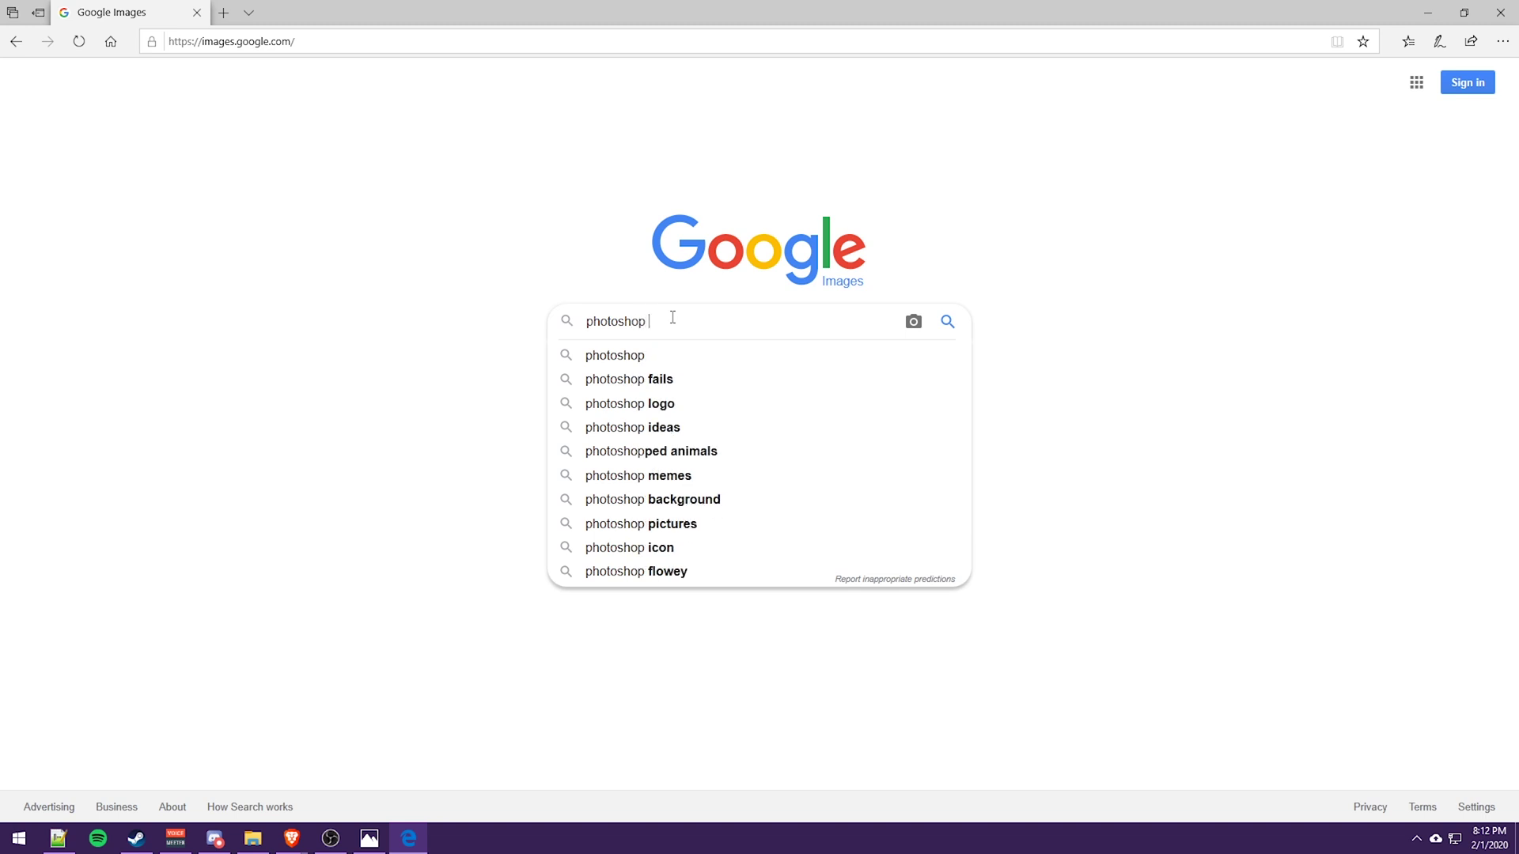
pyautogui.write('log pn')
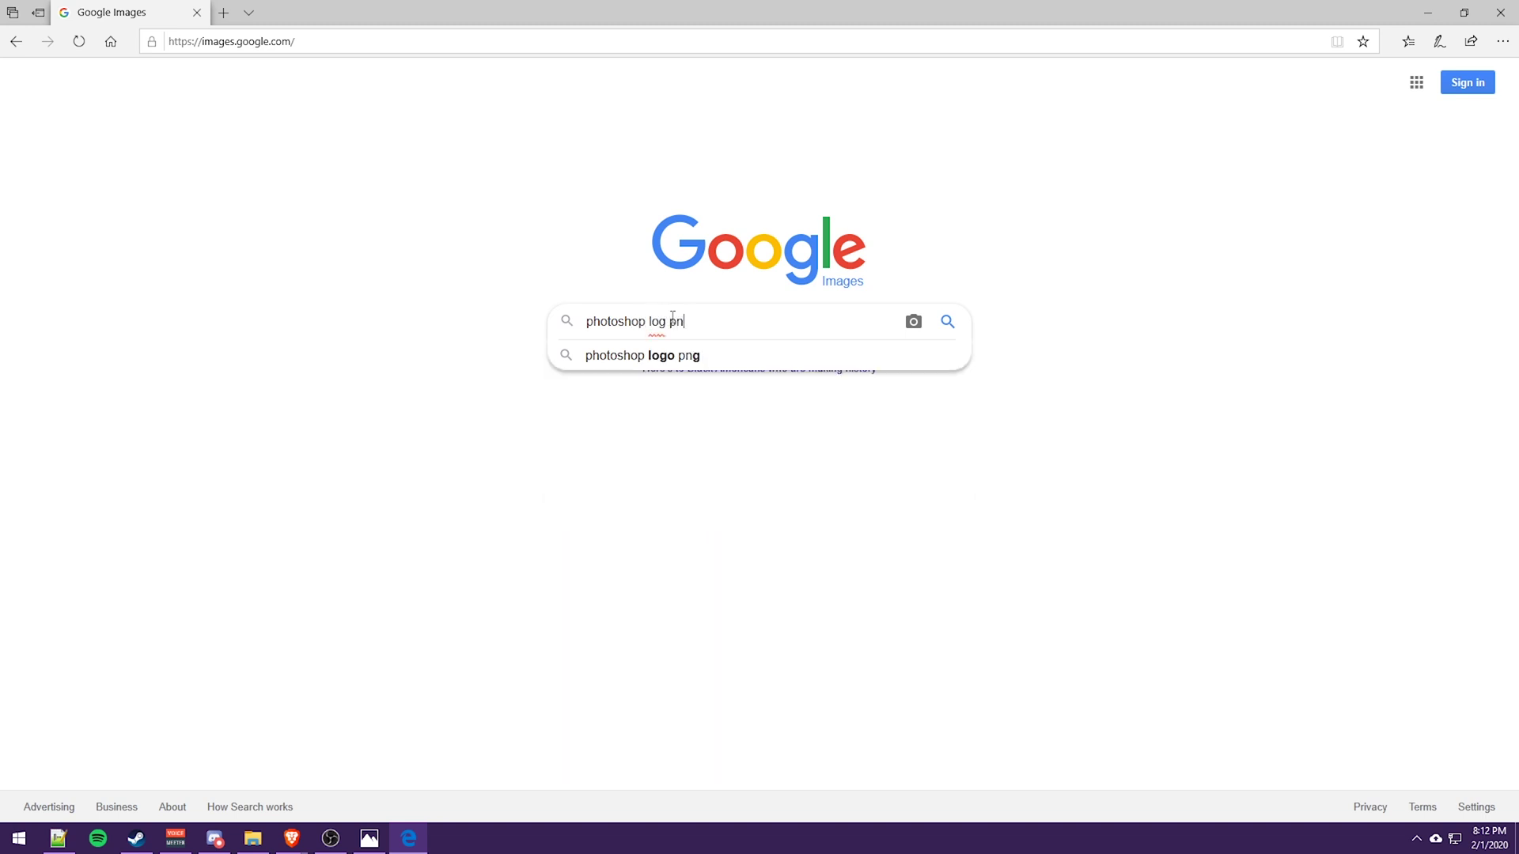
pyautogui.press('BackSpace')
pyautogui.press('BackSpace')
pyautogui.press('BackSpace')
pyautogui.write('o png')
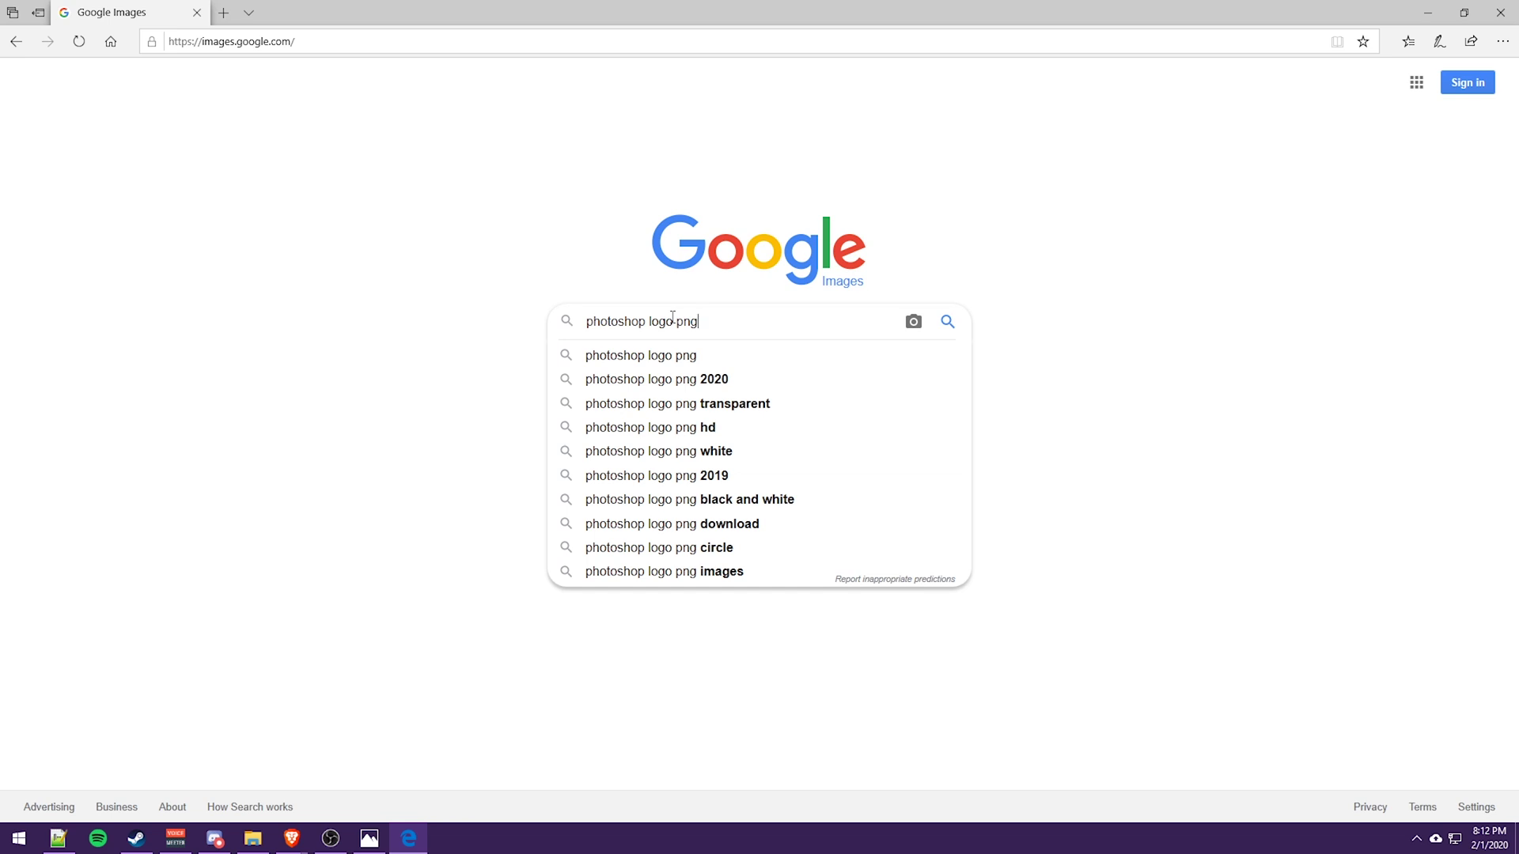
pyautogui.click(950, 325)
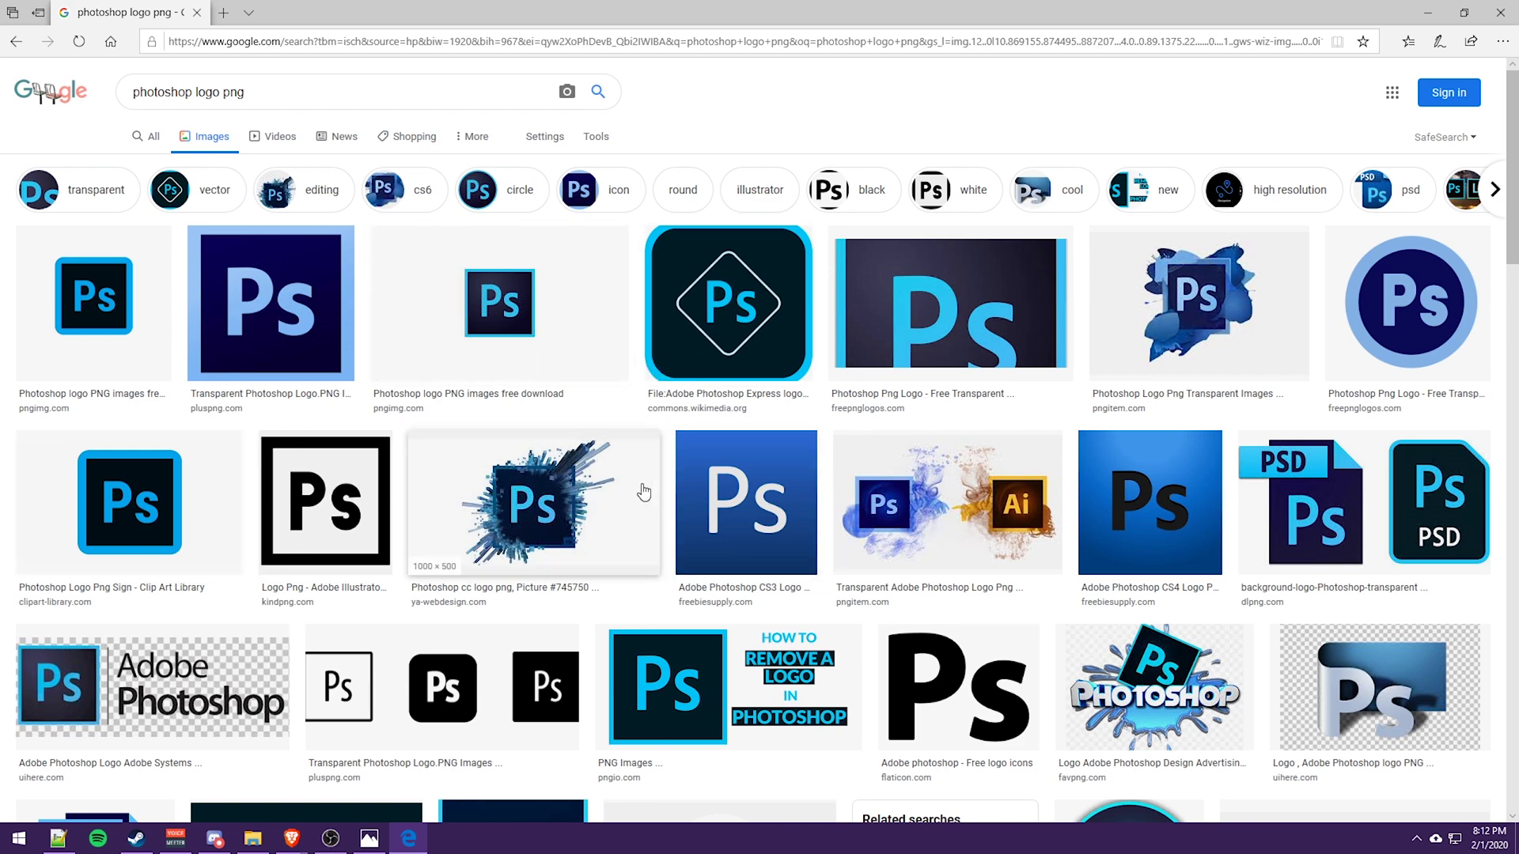
# Open the ya-webdesign.com Photoshop CC logo with the blue shard burst and download its original quality image
pyautogui.click(565, 502)
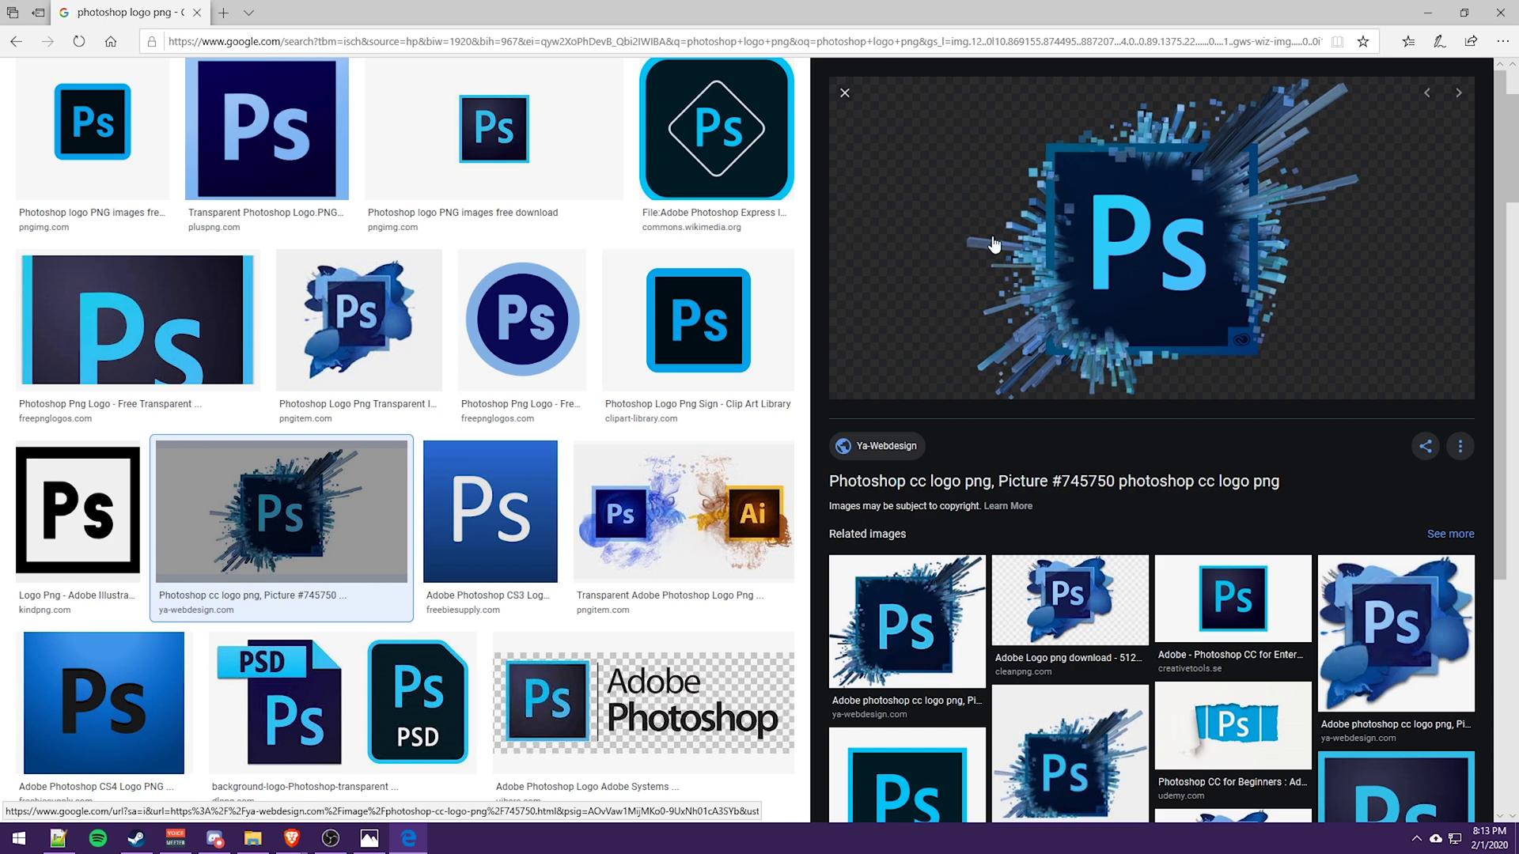
pyautogui.click(1131, 283)
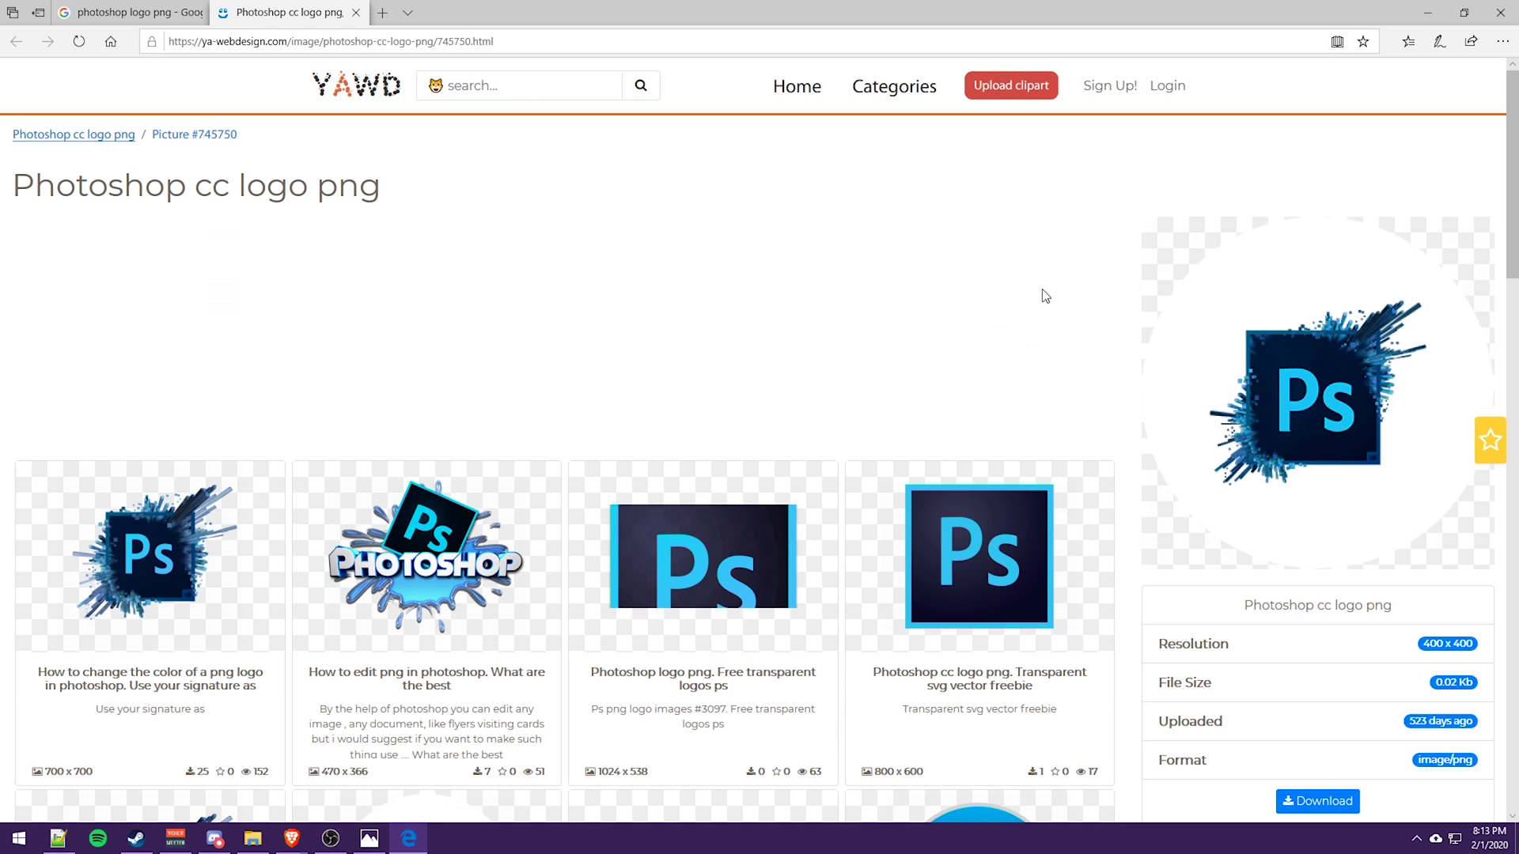
pyautogui.scroll(-3, 1316, 538)
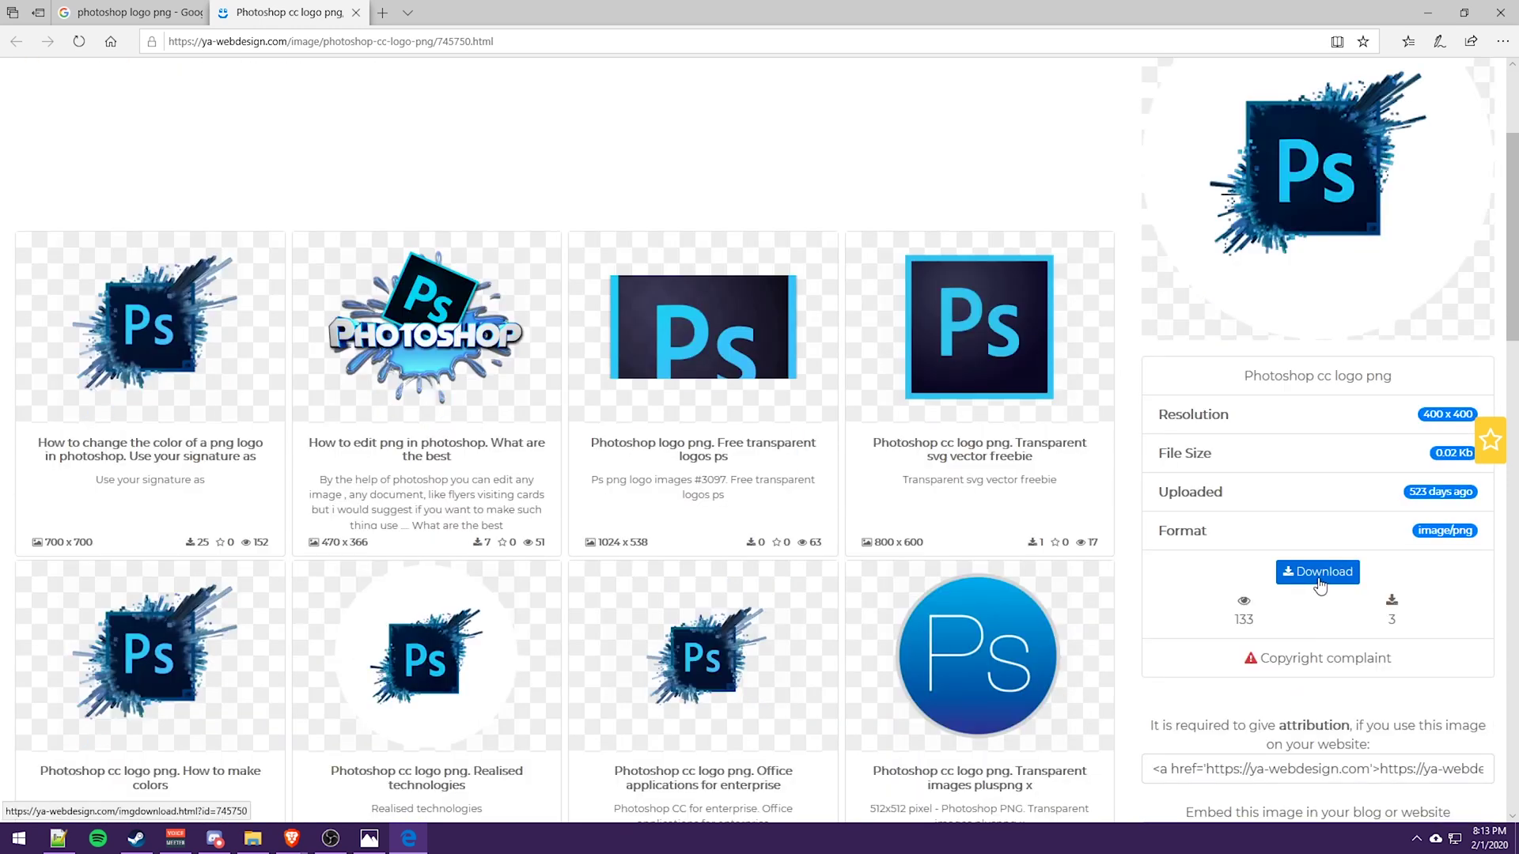
pyautogui.click(1319, 584)
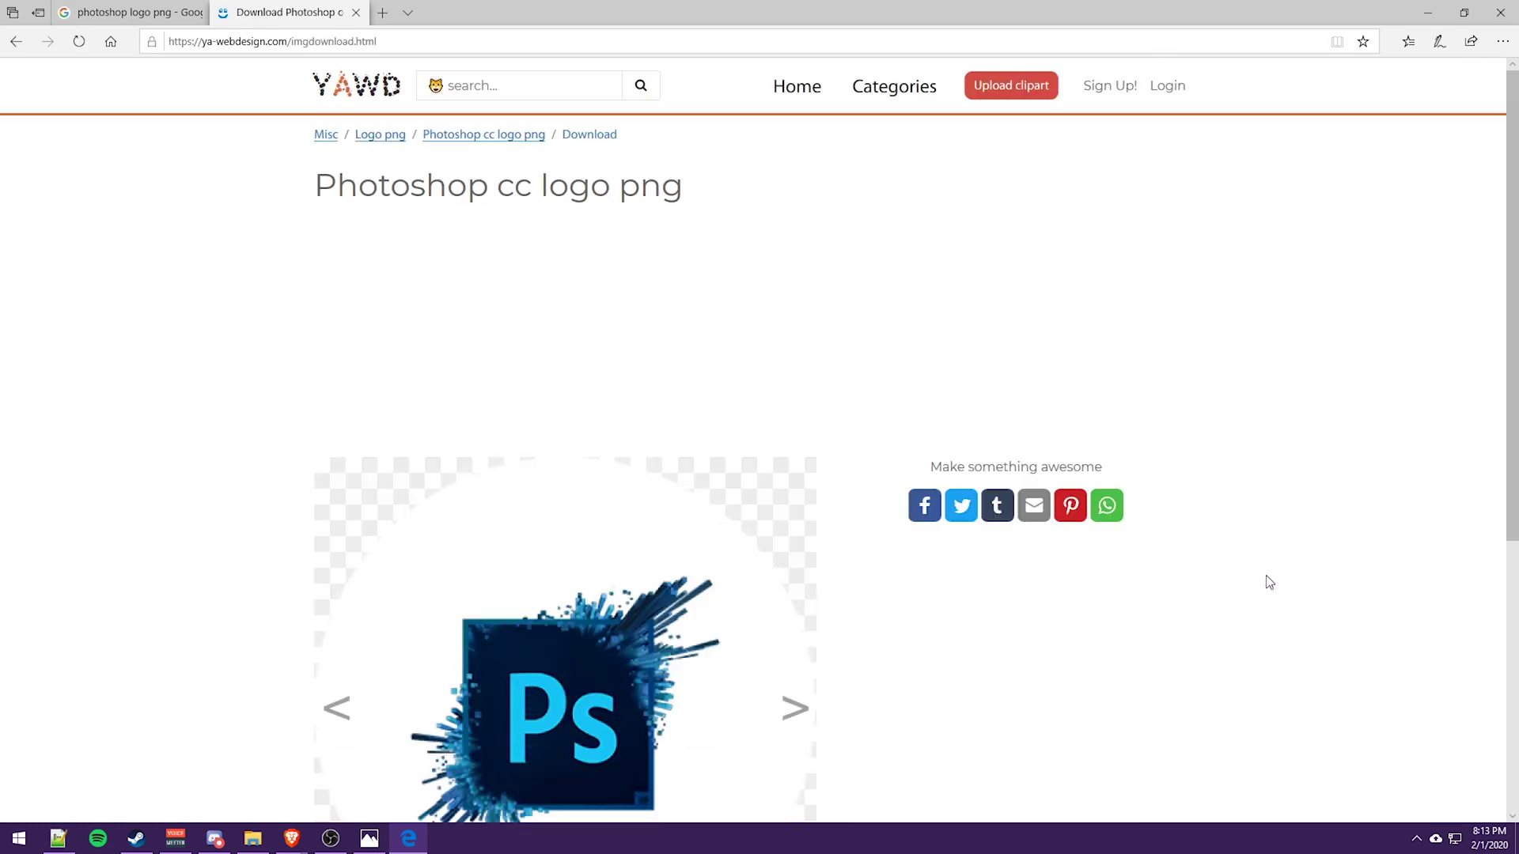
pyautogui.scroll(-5, 1199, 598)
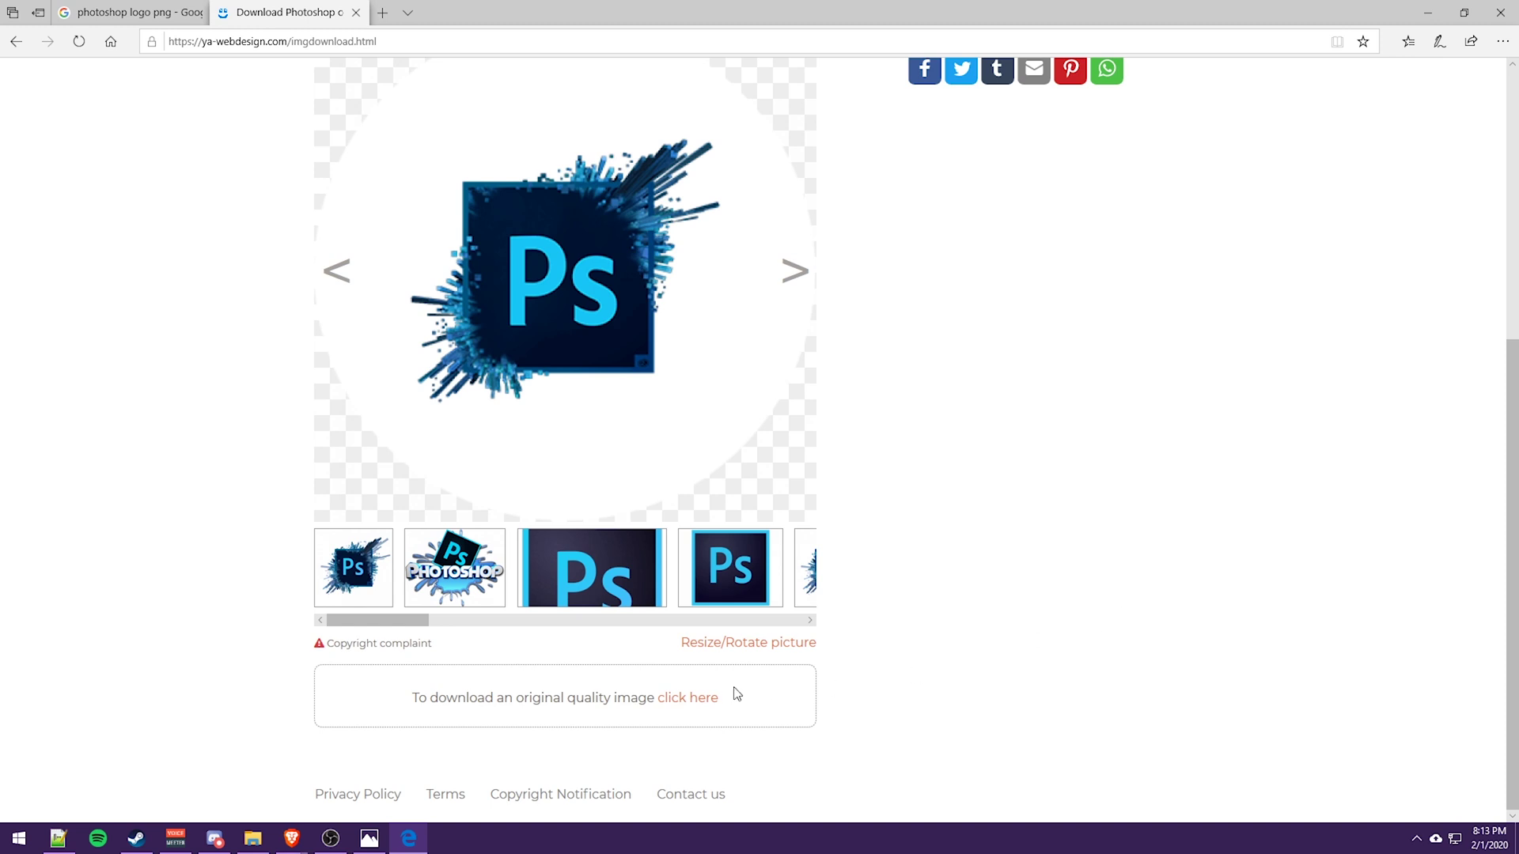
pyautogui.click(682, 700)
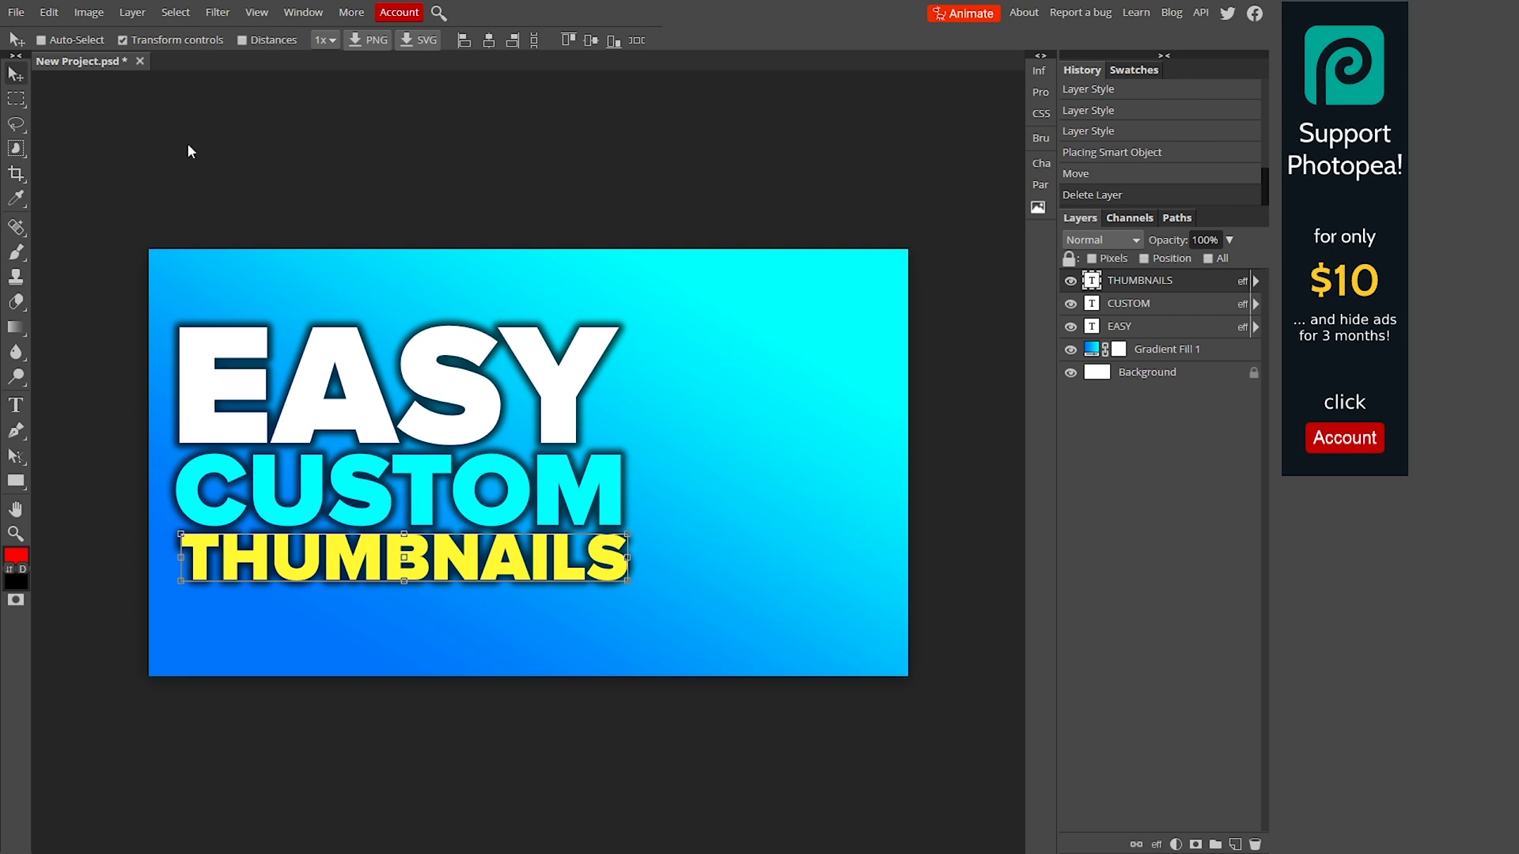
# Place Photoshop.png from the Downloads folder into the Photopea thumbnail project as a new layer
pyautogui.click(16, 12)
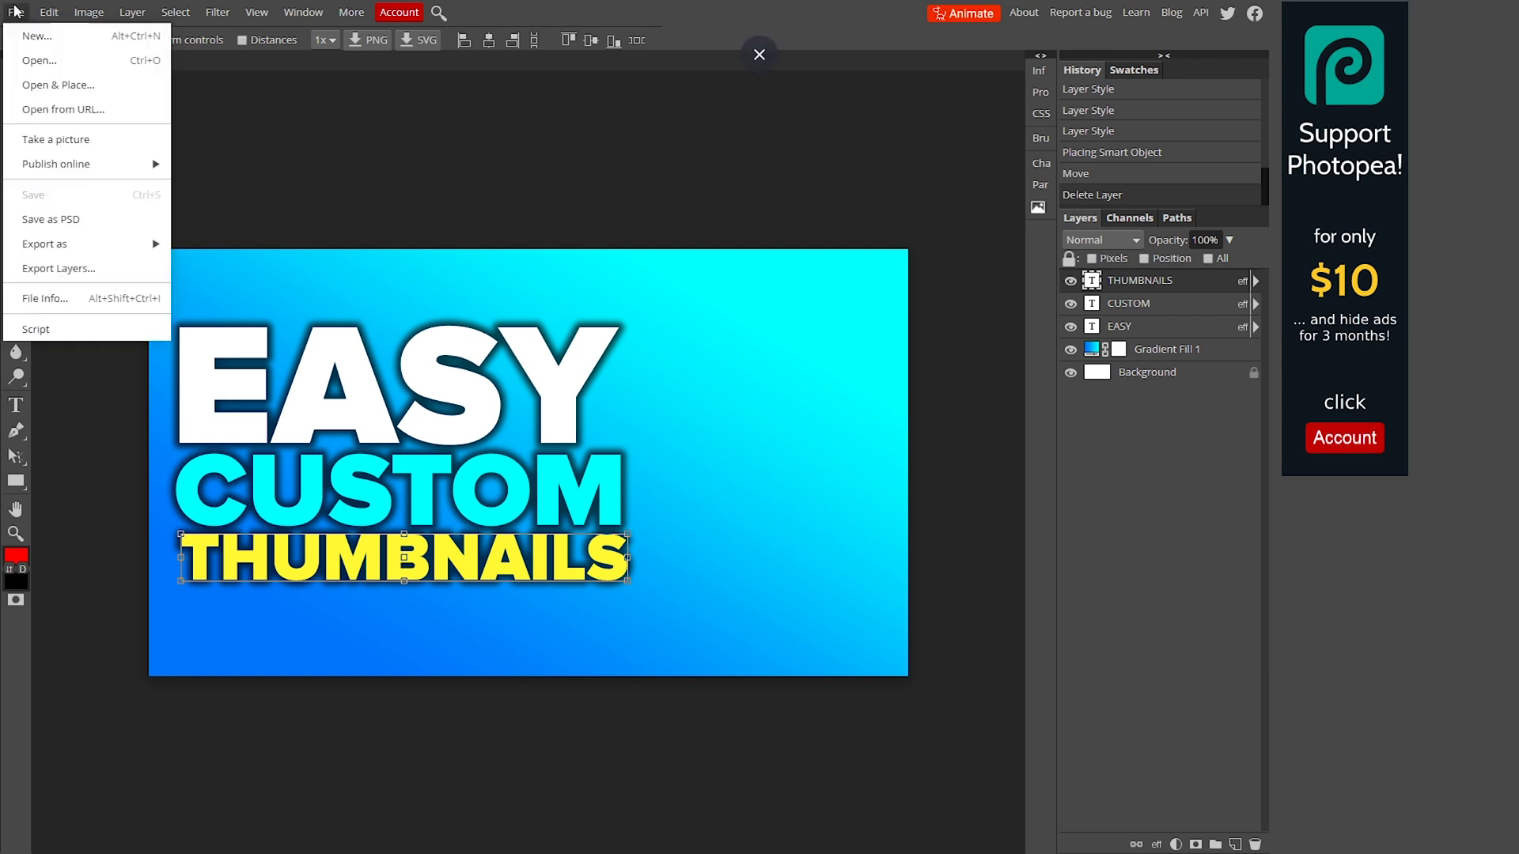
pyautogui.click(74, 95)
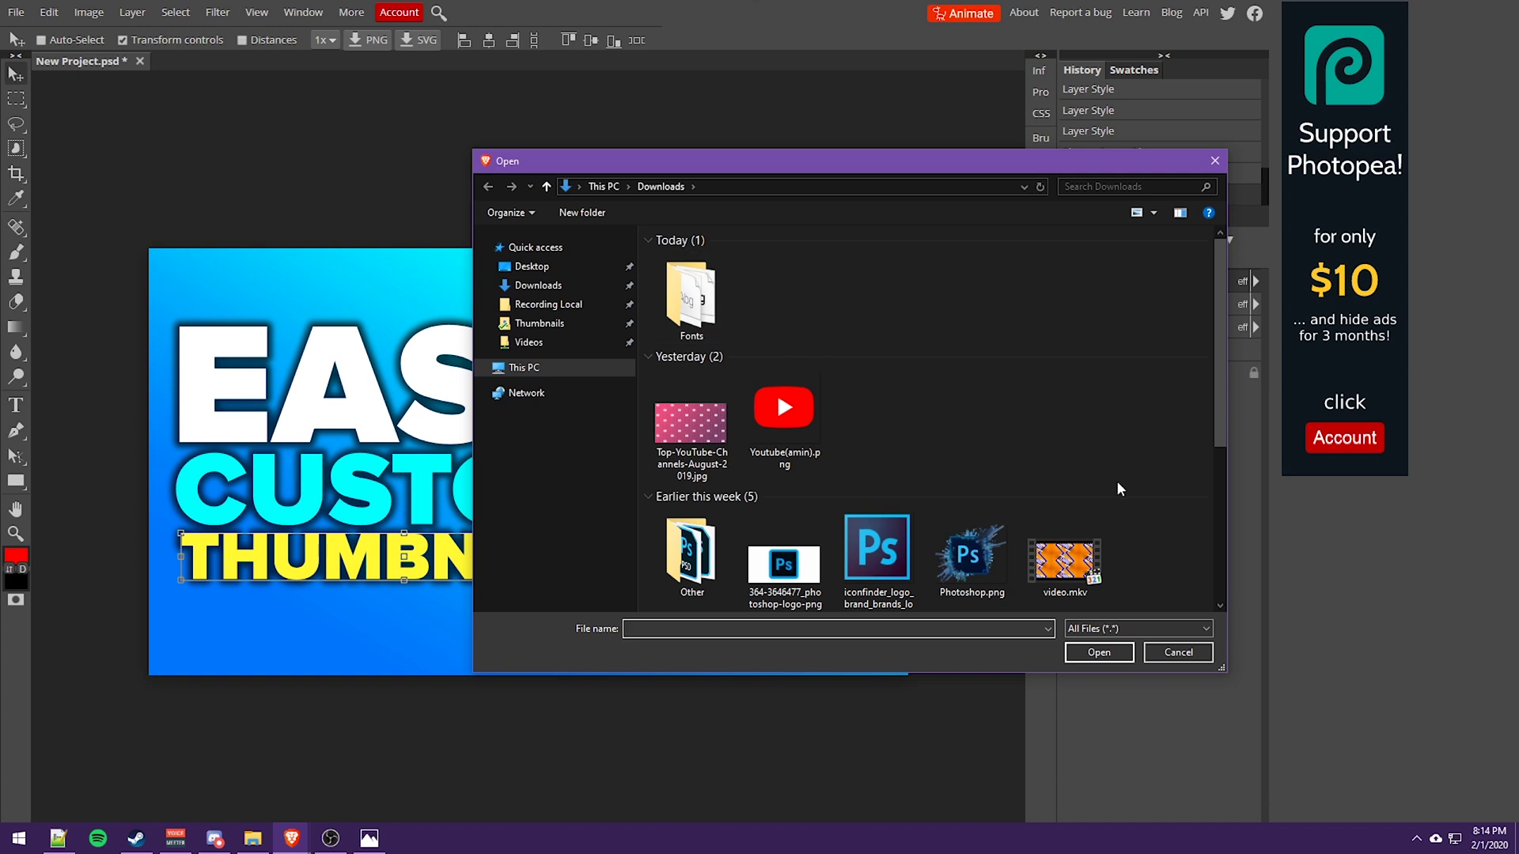
pyautogui.doubleClick(962, 566)
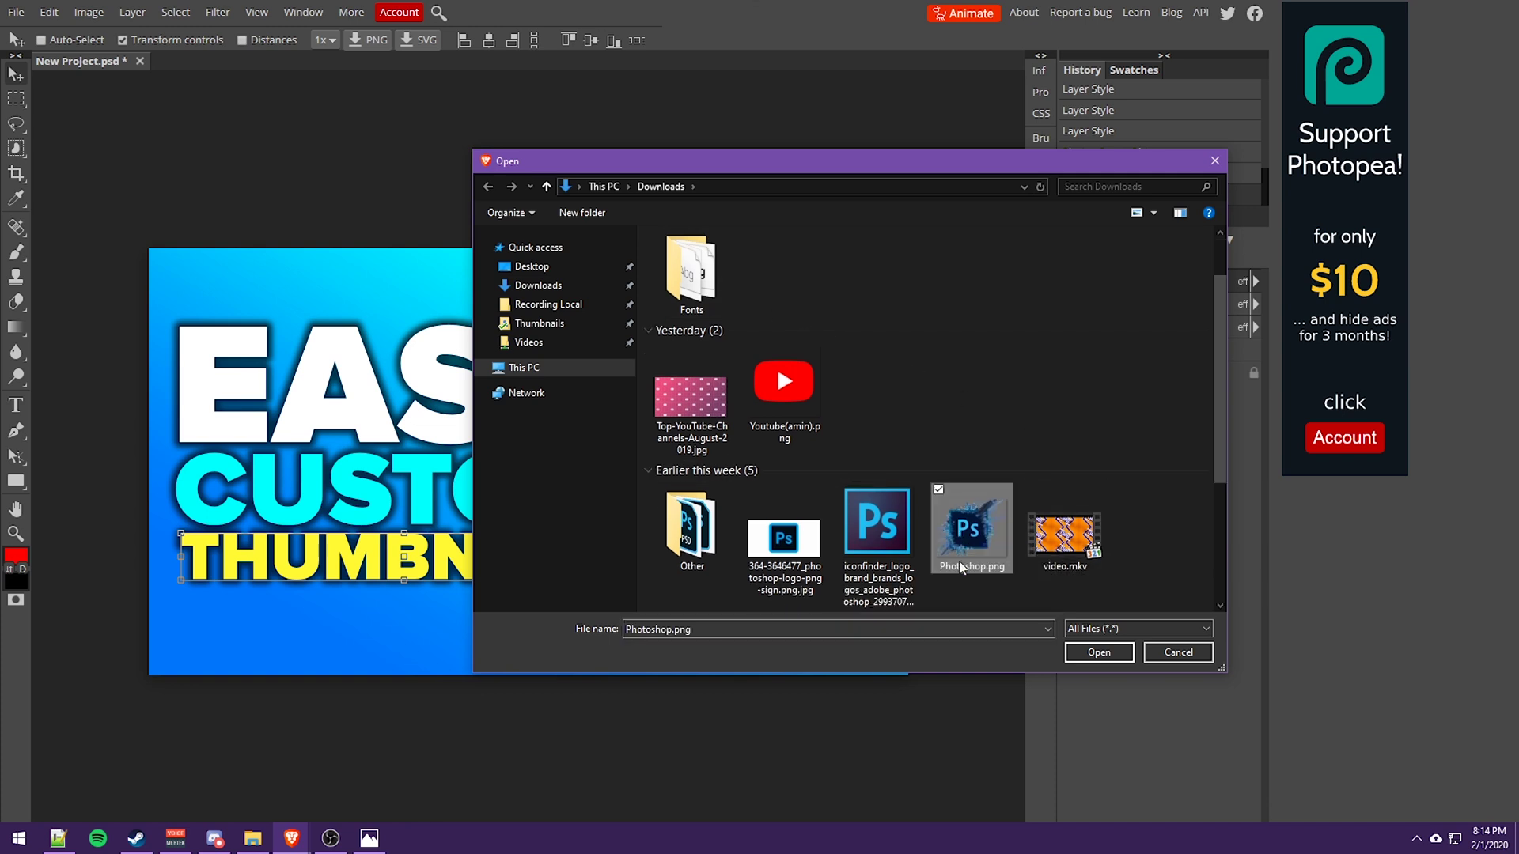
# Try to position the placed Photoshop logo beside the title text and scale it down slightly
pyautogui.moveTo(246, 397); pyautogui.dragTo(656, 442)
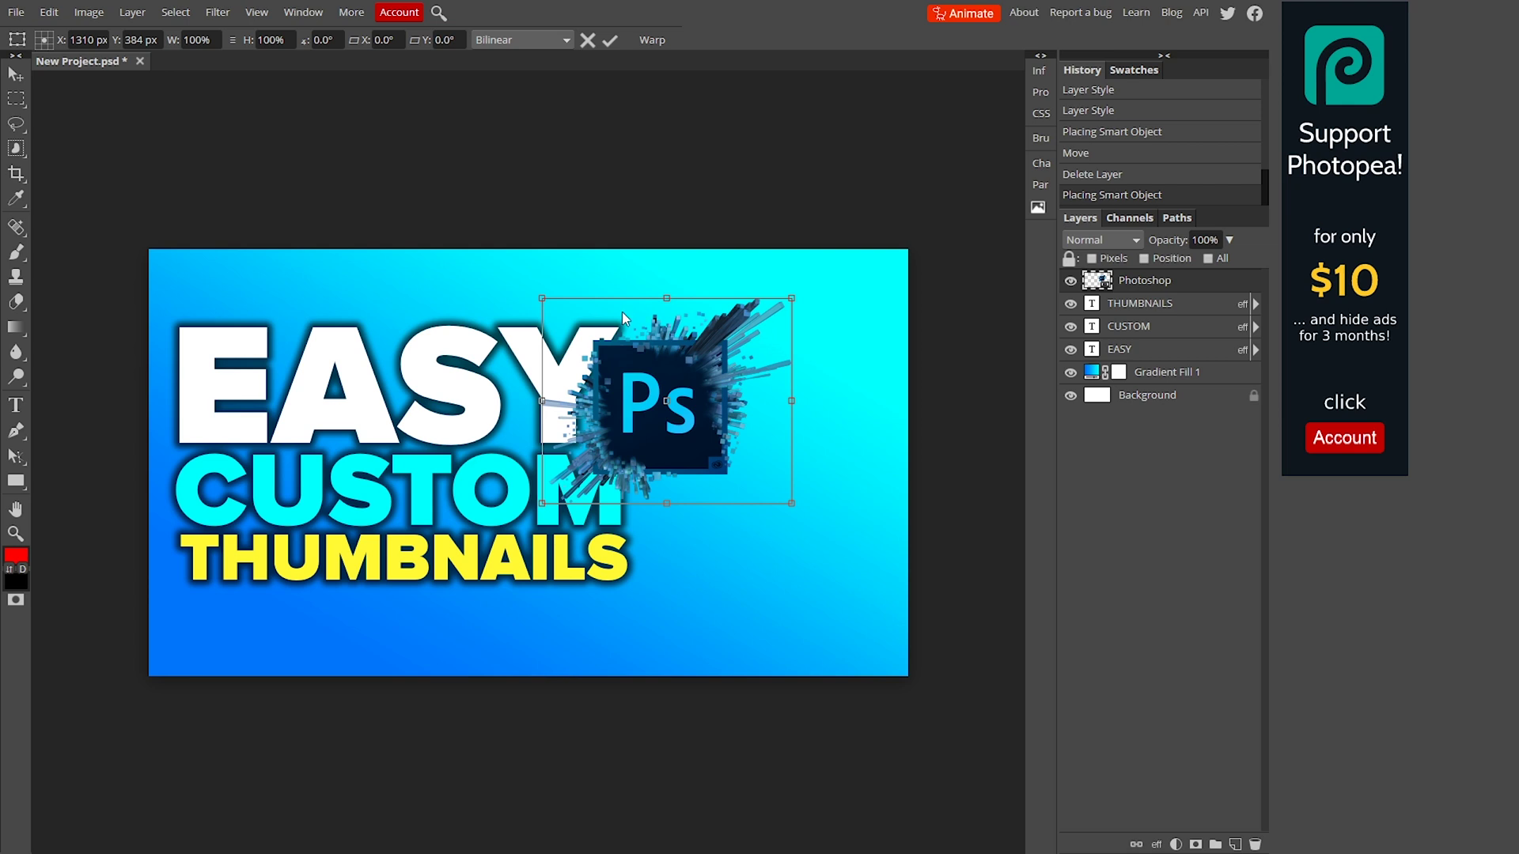
pyautogui.moveTo(632, 393); pyautogui.dragTo(742, 474)
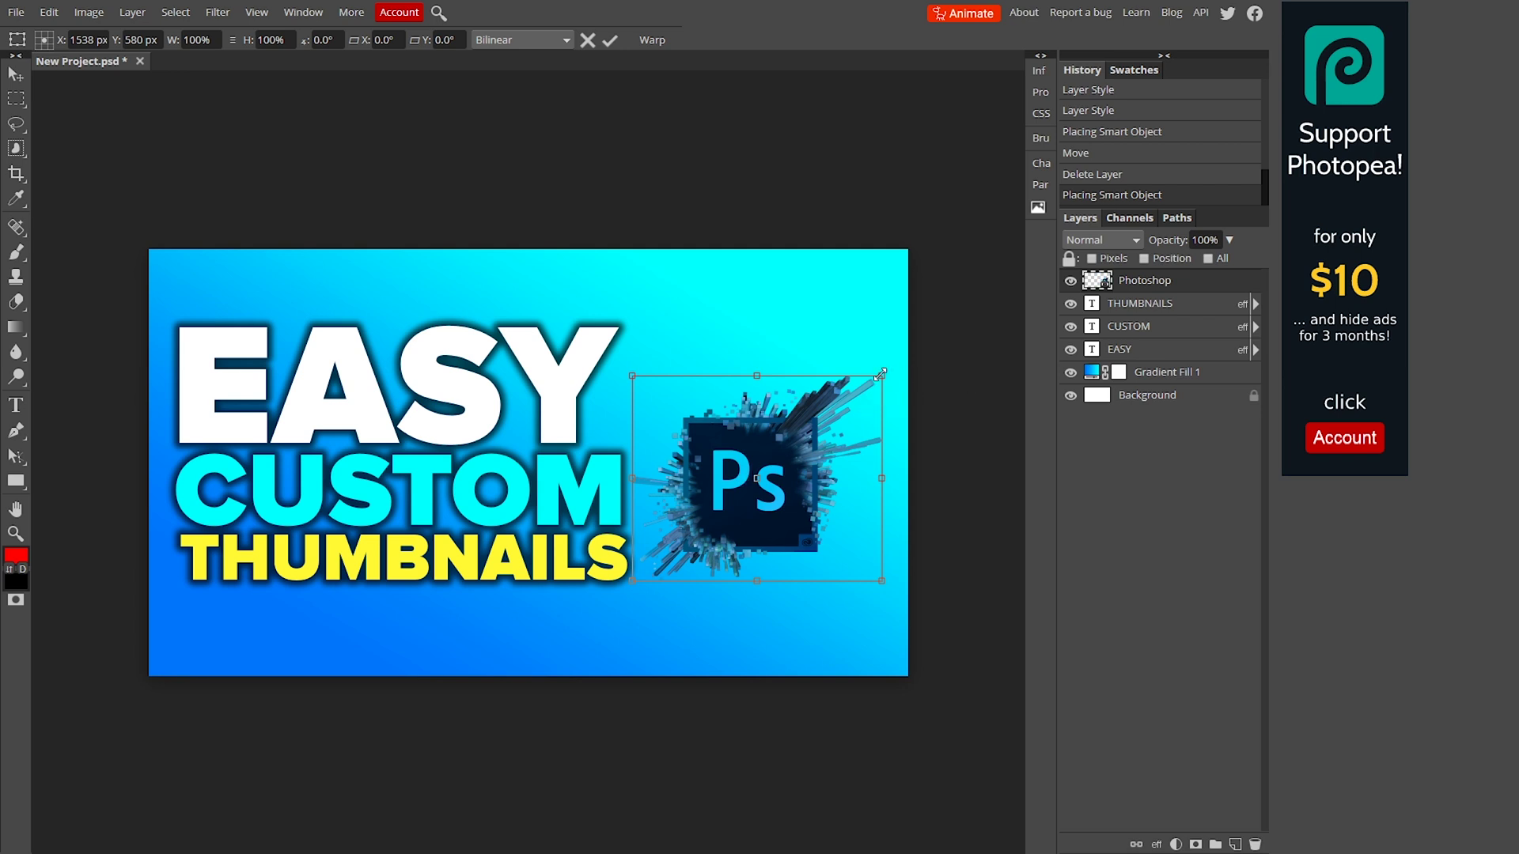
pyautogui.moveTo(880, 374); pyautogui.dragTo(854, 389)
pyautogui.click(610, 39)
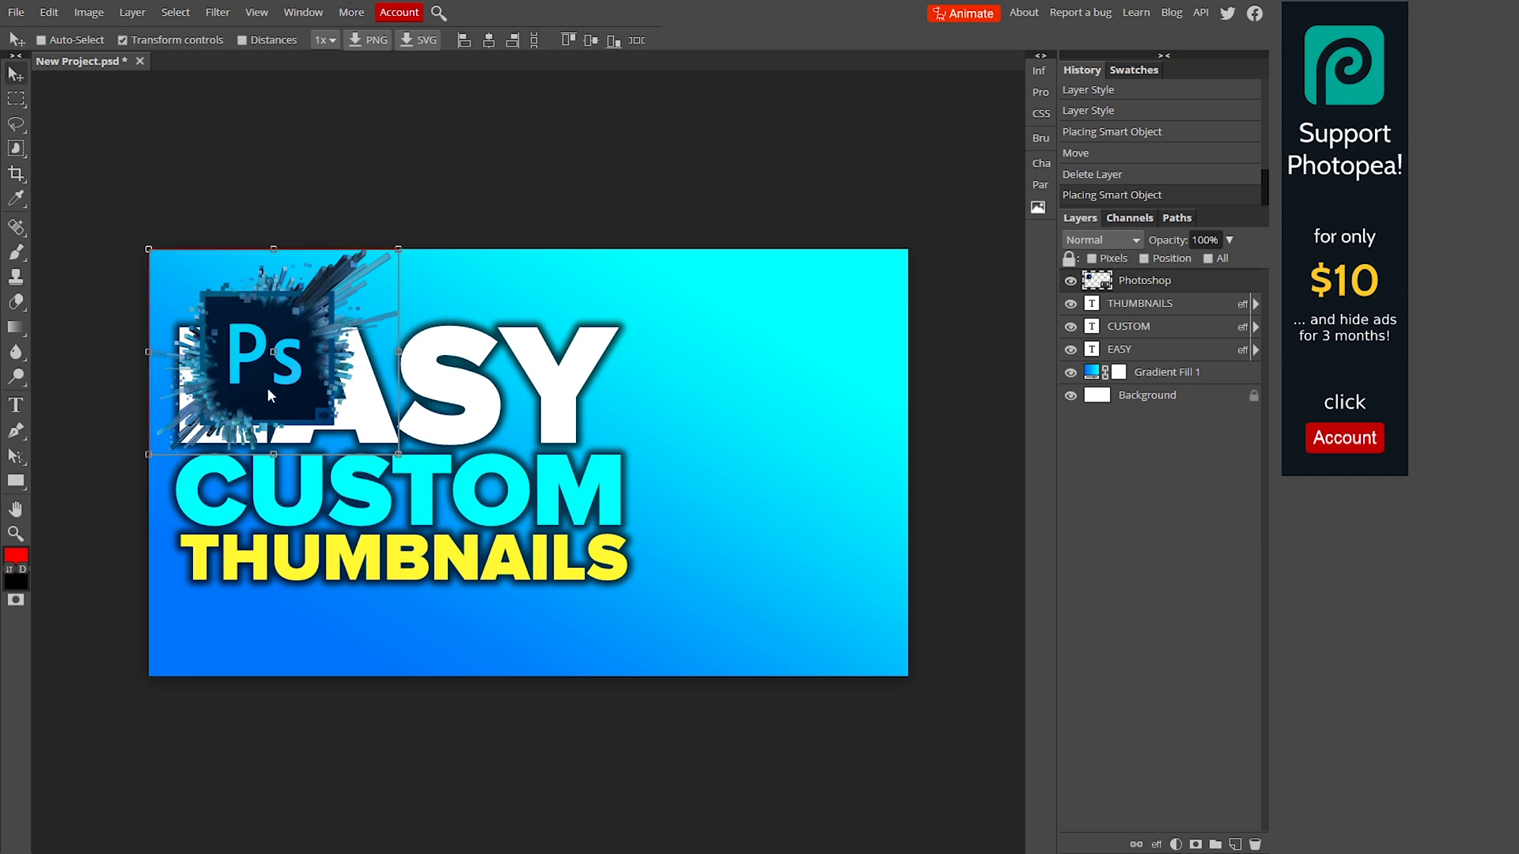
# Move the Photoshop logo to the right of the title text, enlarge it to about 146%, and apply the transform
pyautogui.moveTo(267, 387); pyautogui.dragTo(746, 515)
pyautogui.click(884, 372)
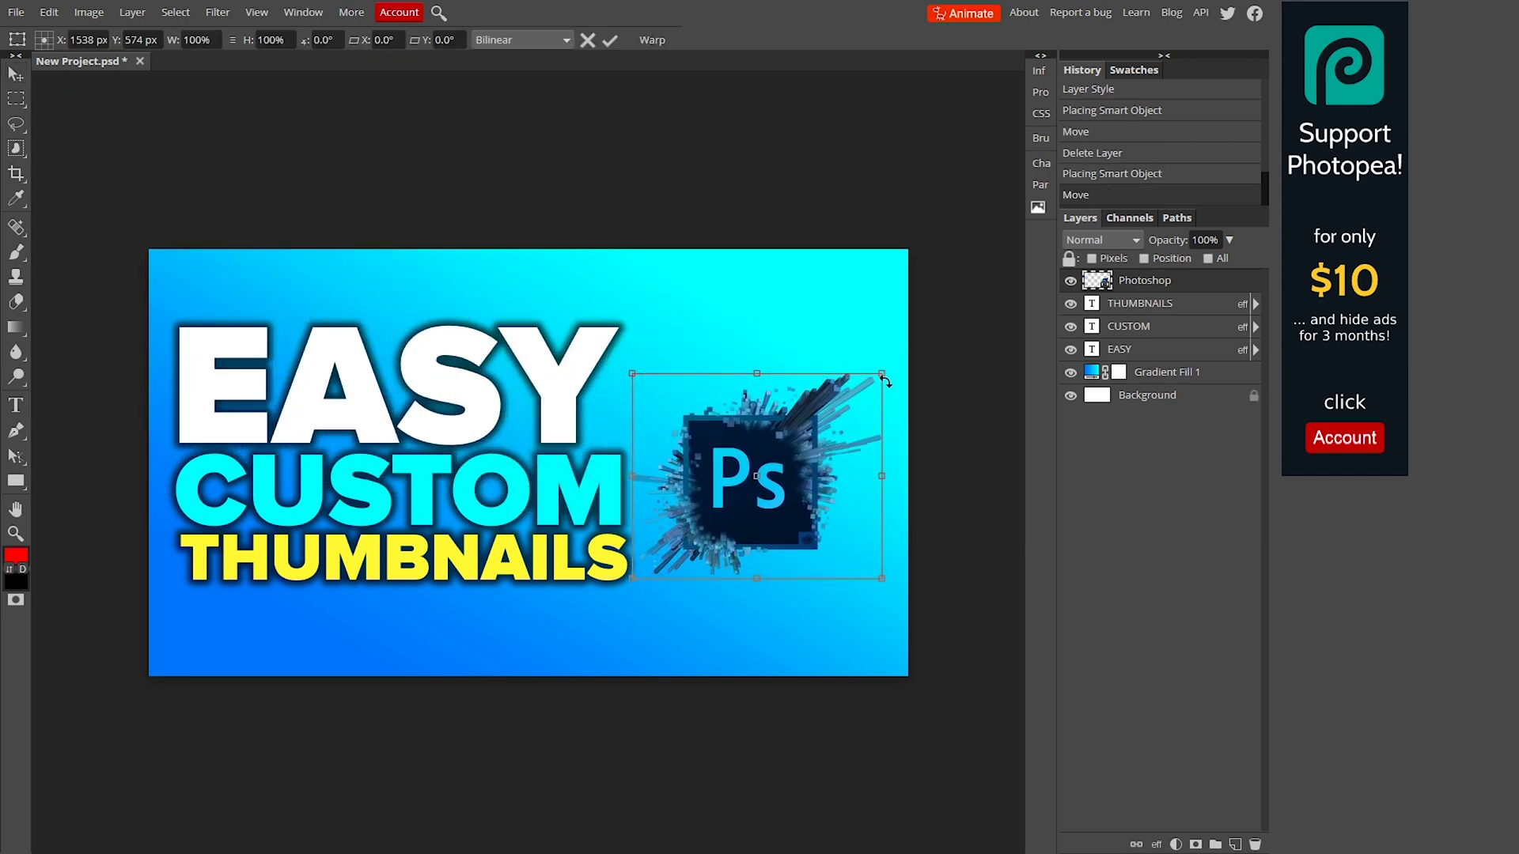
pyautogui.moveTo(885, 380); pyautogui.dragTo(995, 402)
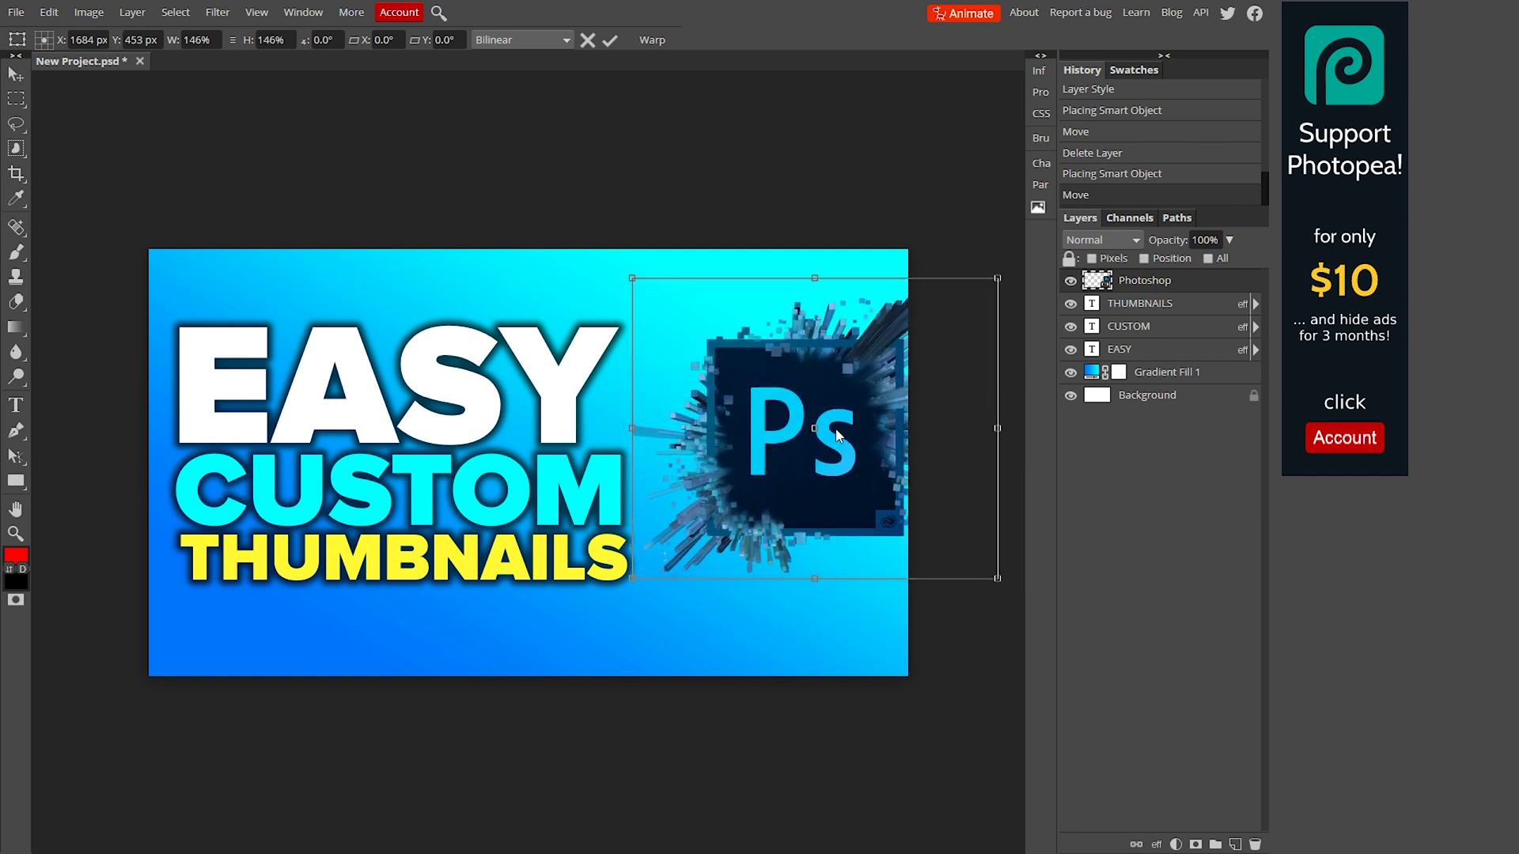
pyautogui.moveTo(836, 435); pyautogui.dragTo(797, 448)
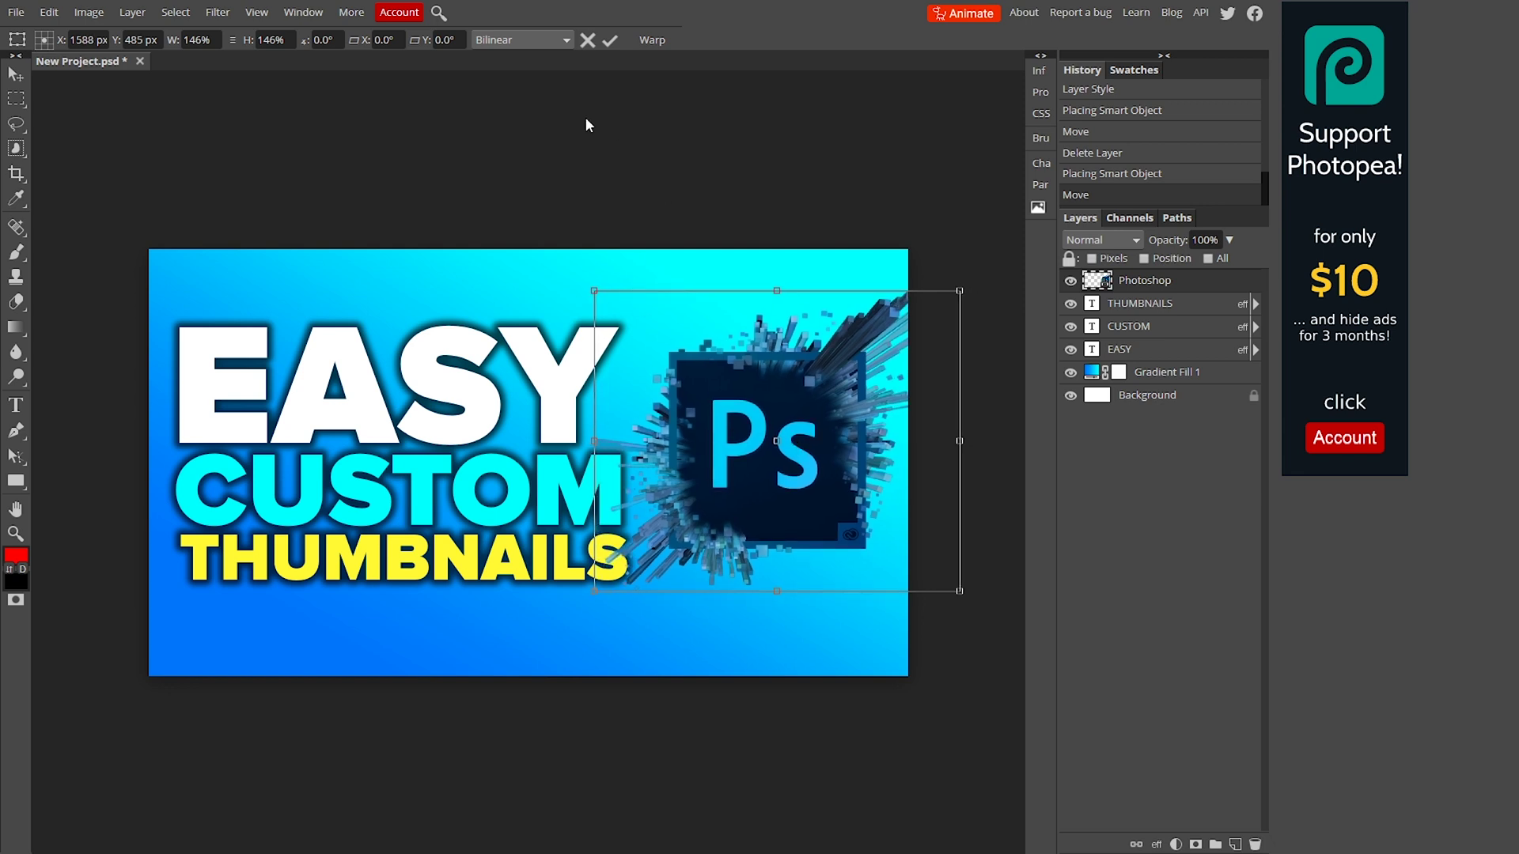
pyautogui.click(610, 39)
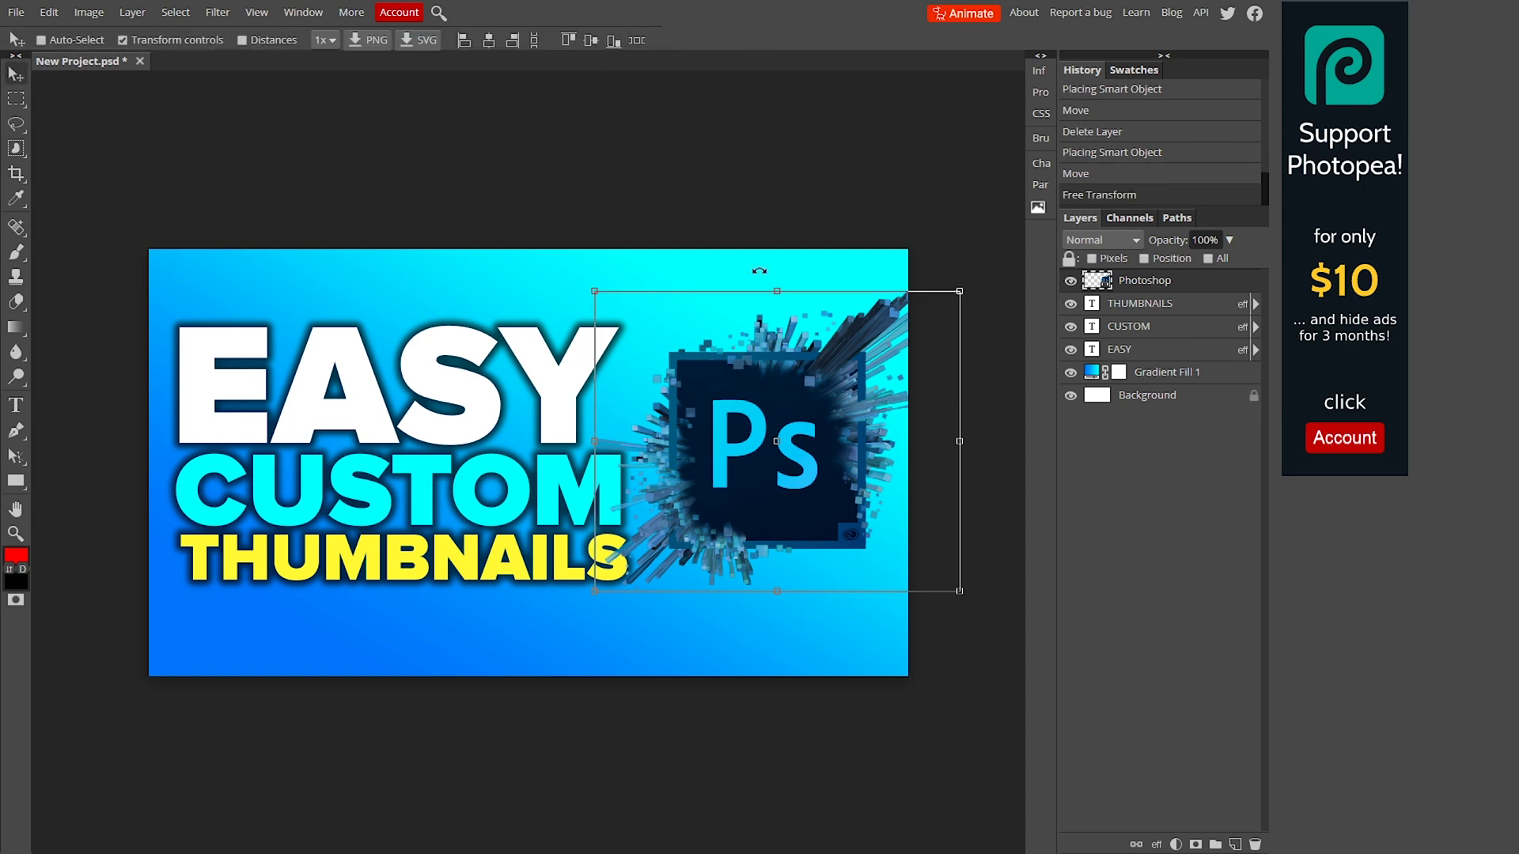
# Toggle the Photoshop logo layer's visibility to compare the thumbnail with and without it
pyautogui.click(1072, 281)
pyautogui.click(1072, 281)
pyautogui.click(1072, 282)
pyautogui.click(1072, 282)
pyautogui.click(1072, 281)
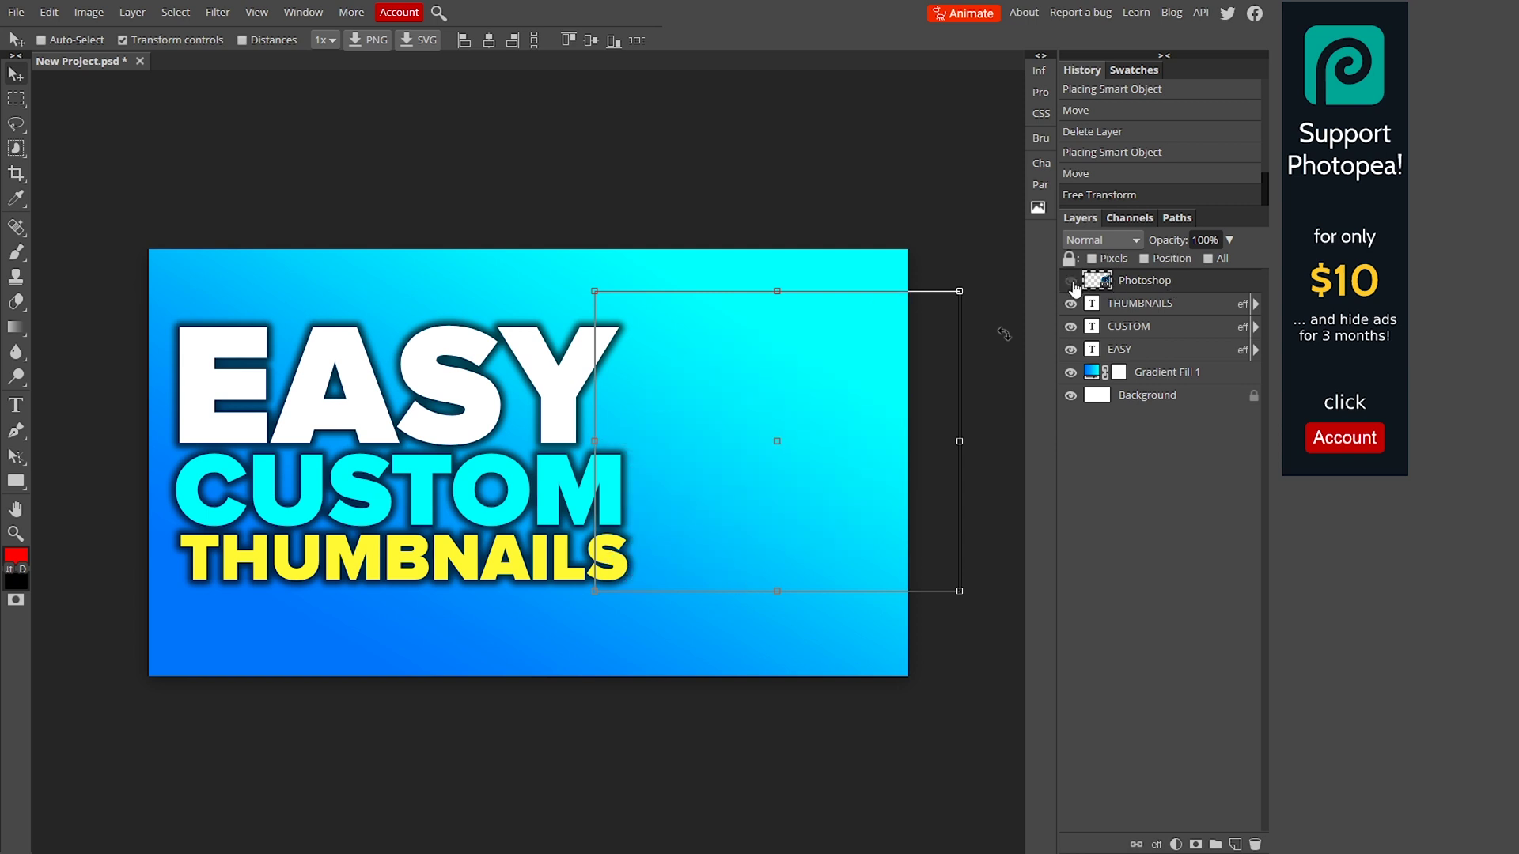
pyautogui.click(1072, 281)
pyautogui.click(1072, 282)
pyautogui.click(1072, 283)
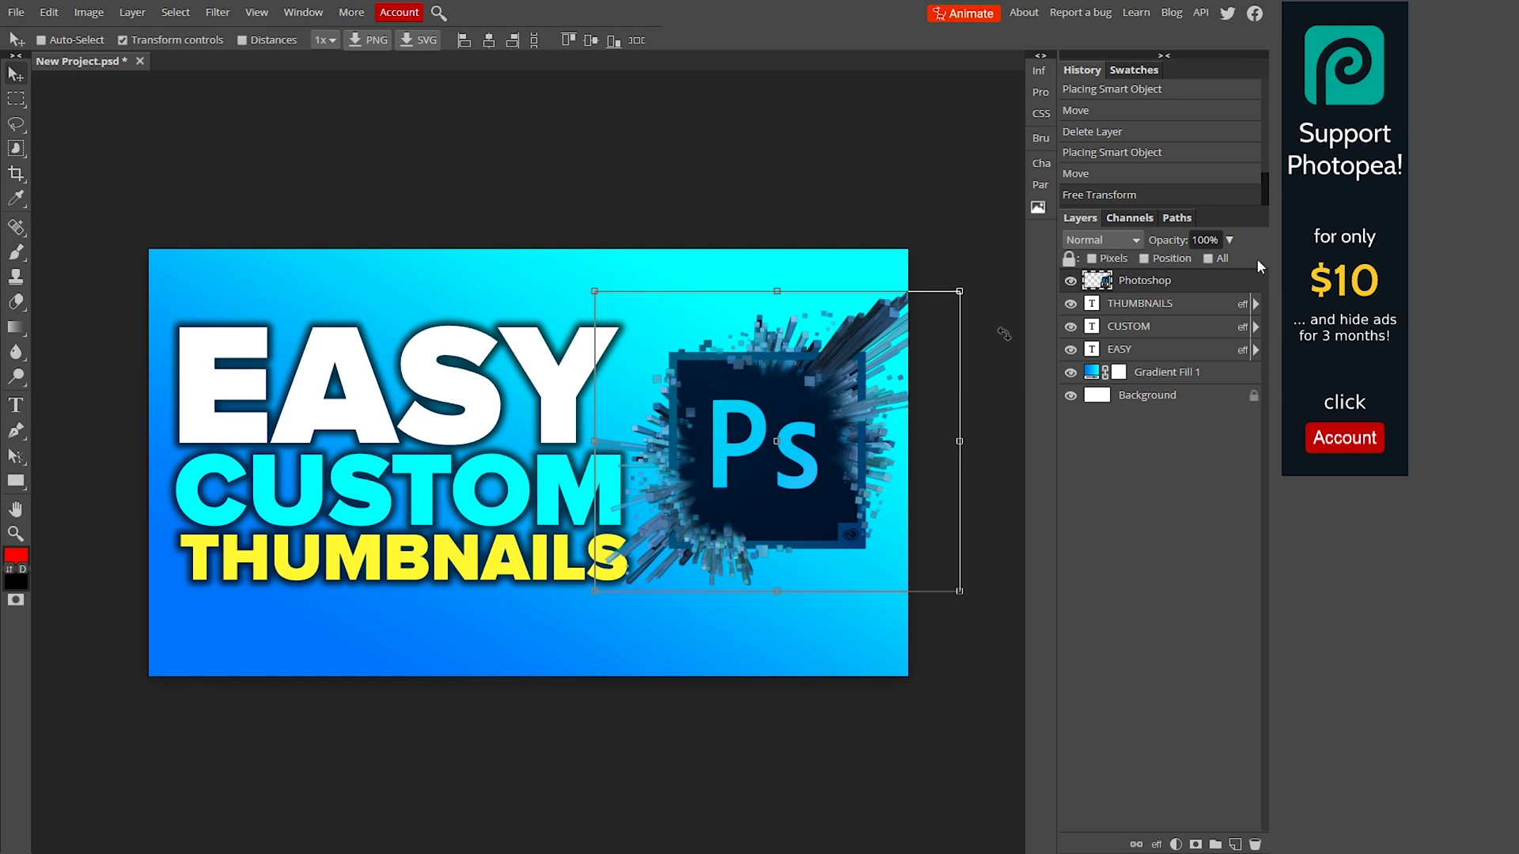
pyautogui.click(1072, 282)
pyautogui.click(1072, 282)
# Move the Photoshop logo layer below the EASY text layer, directly above the gradient fill
pyautogui.moveTo(1192, 285); pyautogui.dragTo(1176, 343)
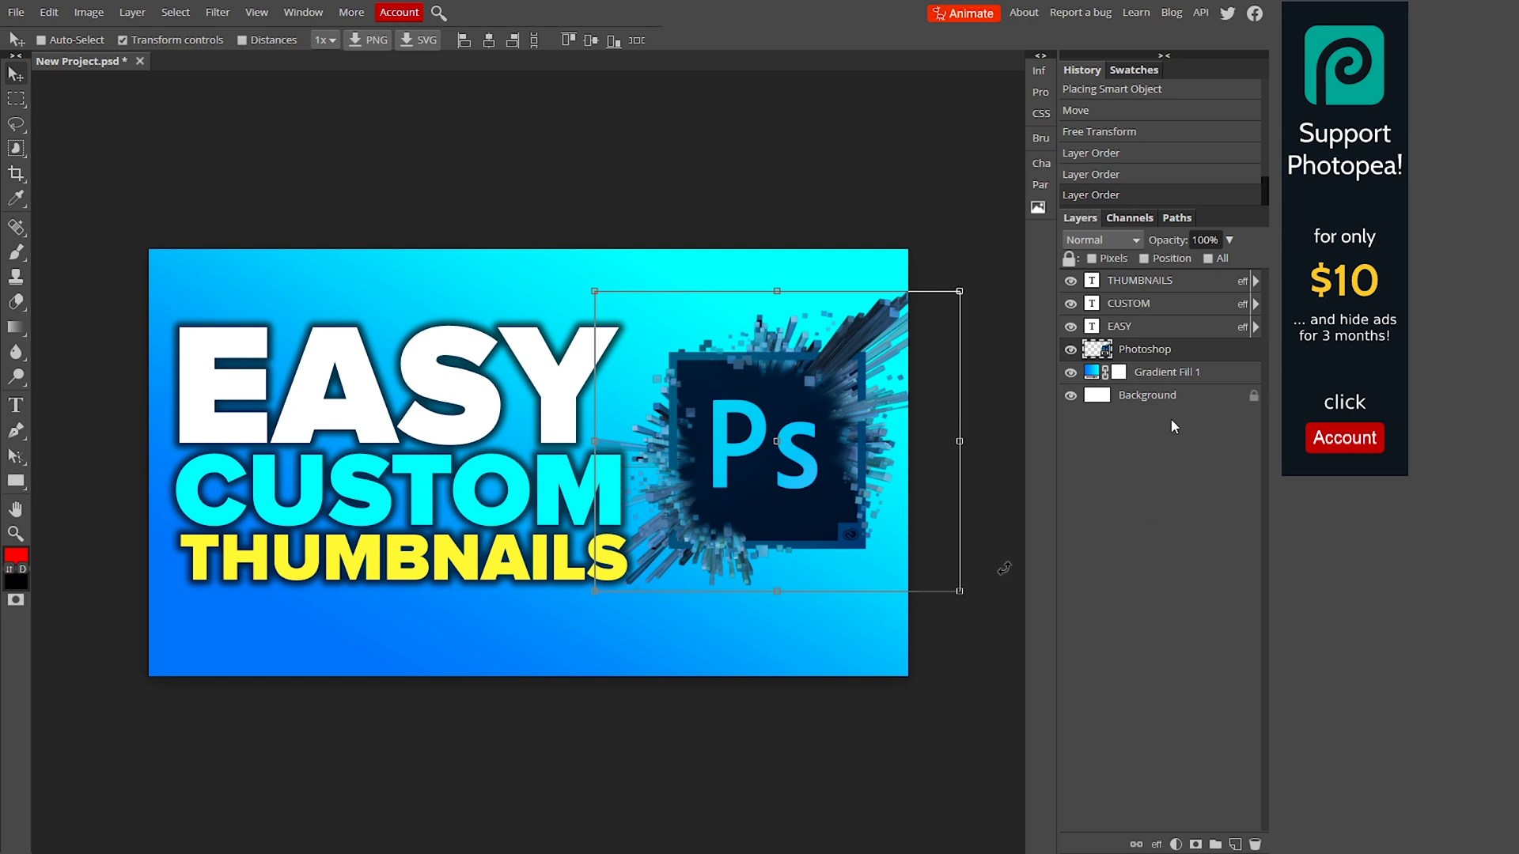
# Nudge the EASY text slightly up and the THUMBNAILS text slightly down to widen the line spacing
pyautogui.click(1165, 327)
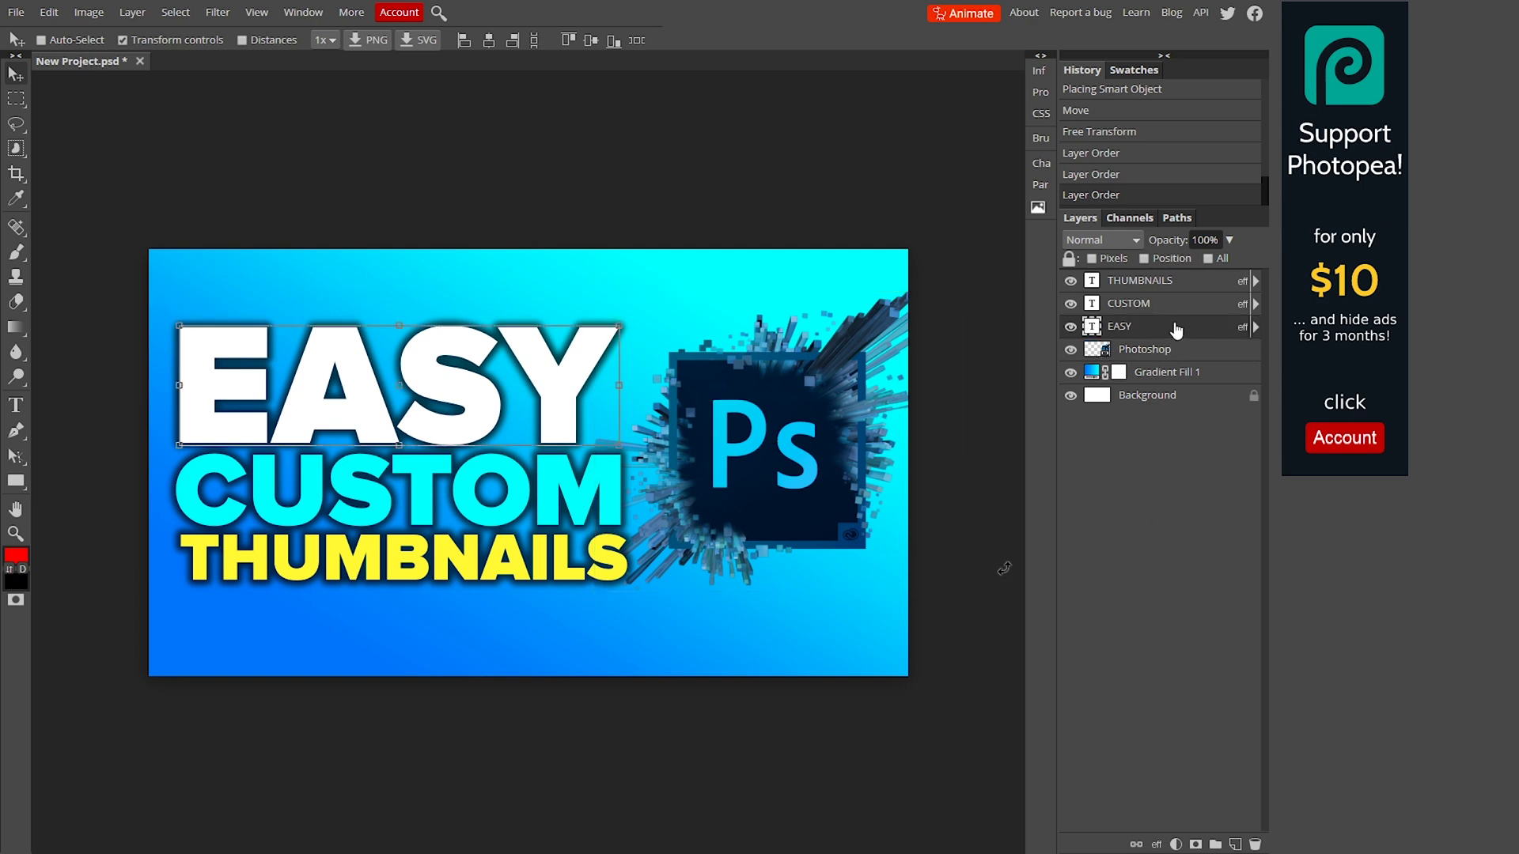
pyautogui.press('Up')
pyautogui.press('Up')
pyautogui.press('Up')
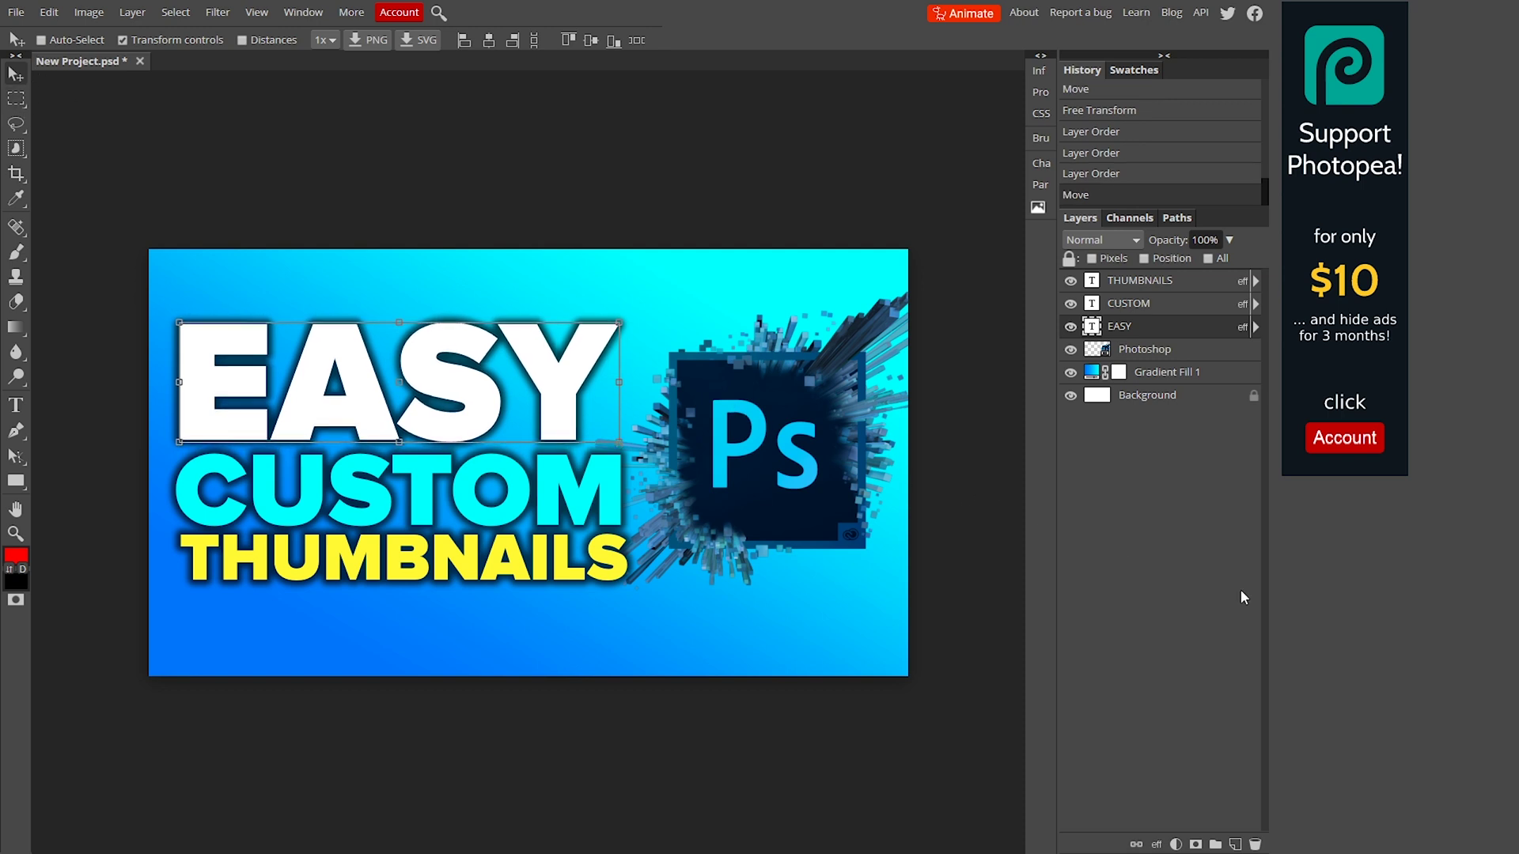
pyautogui.click(1177, 280)
pyautogui.press('Down')
pyautogui.press('Down')
pyautogui.press('Down')
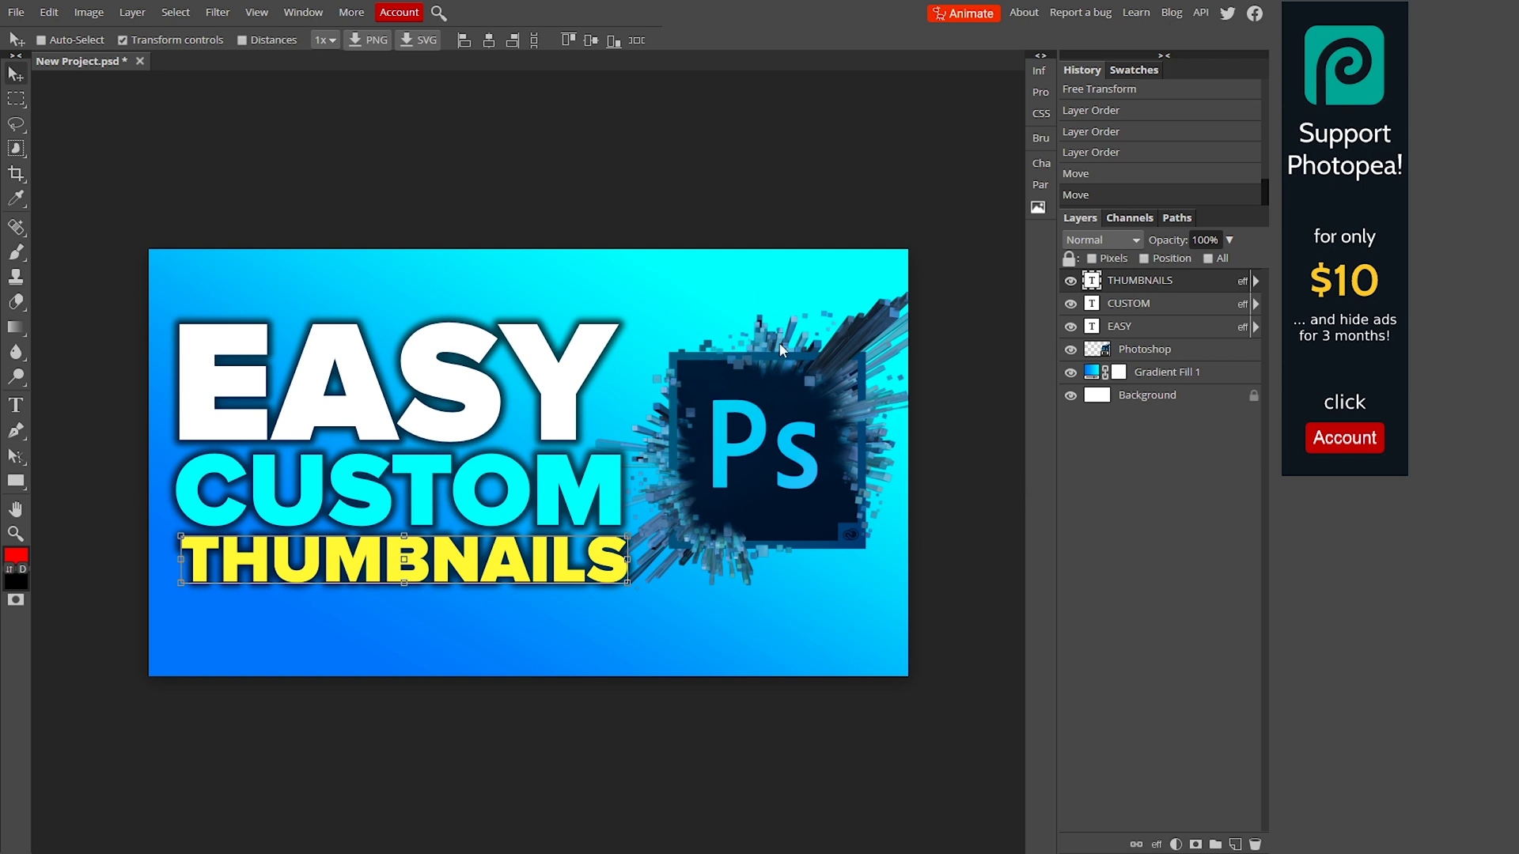
# Enable an Outer Glow layer style on the Photoshop logo layer and open the glow's settings
pyautogui.doubleClick(1184, 354)
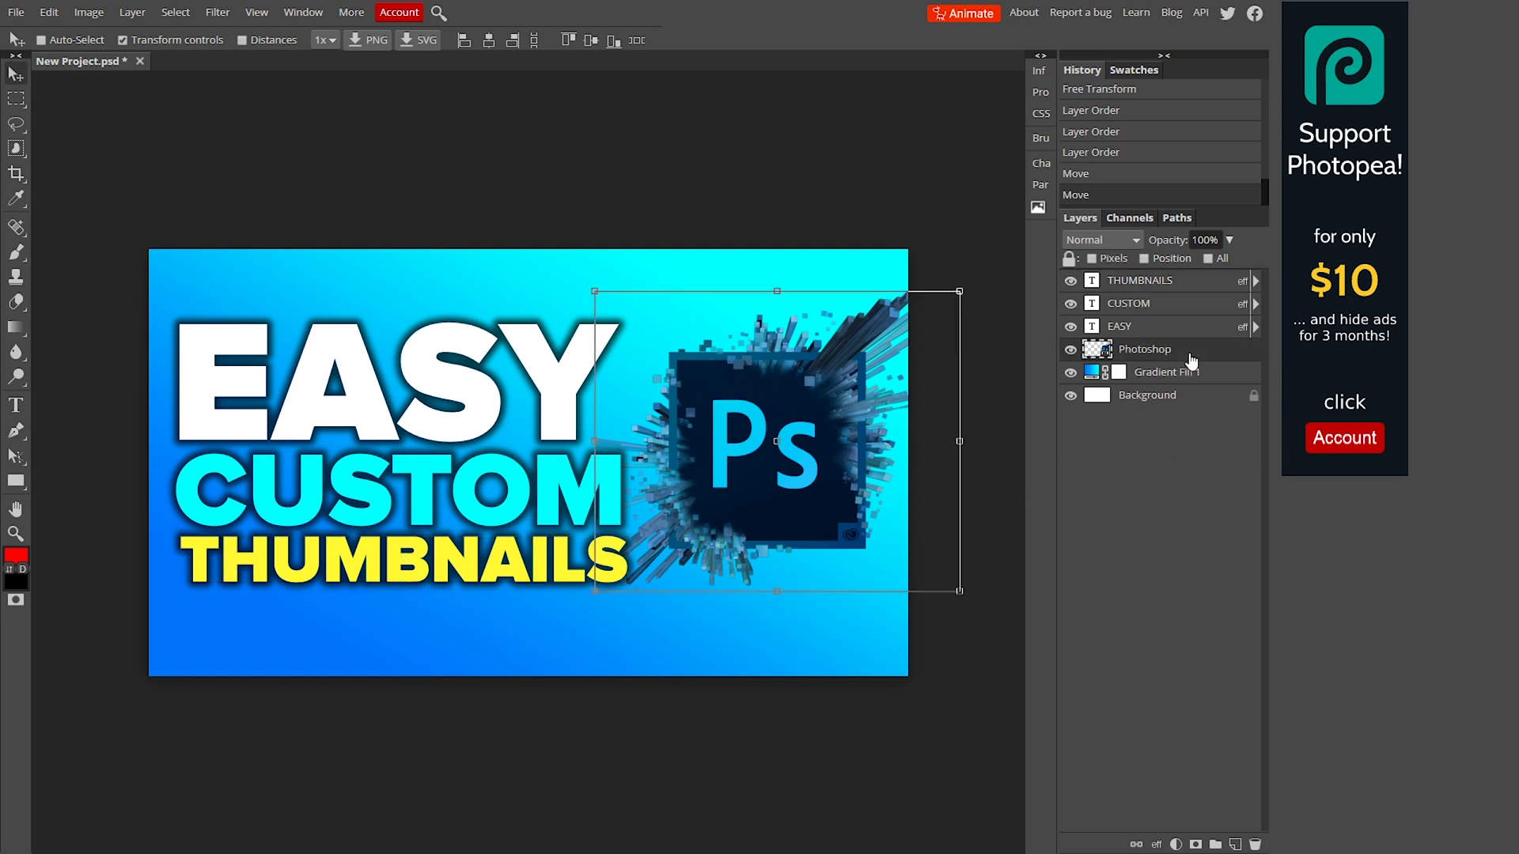
pyautogui.moveTo(463, 135); pyautogui.dragTo(1205, 133)
pyautogui.click(906, 403)
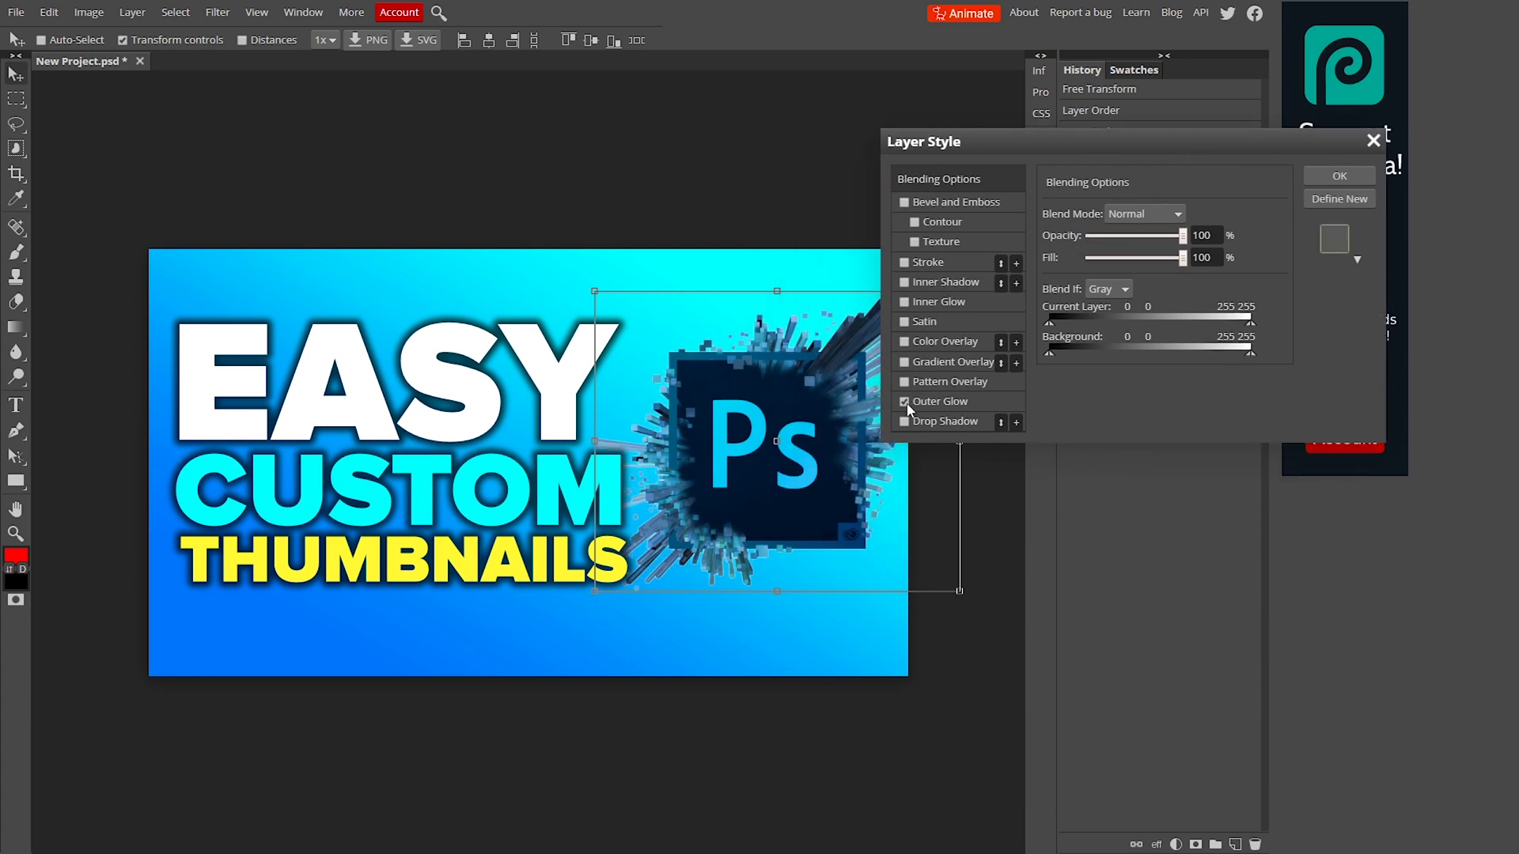
pyautogui.click(941, 403)
# Set the outer glow to yellow (ffff00) with a 16% spread and a 19 px size
pyautogui.click(1057, 280)
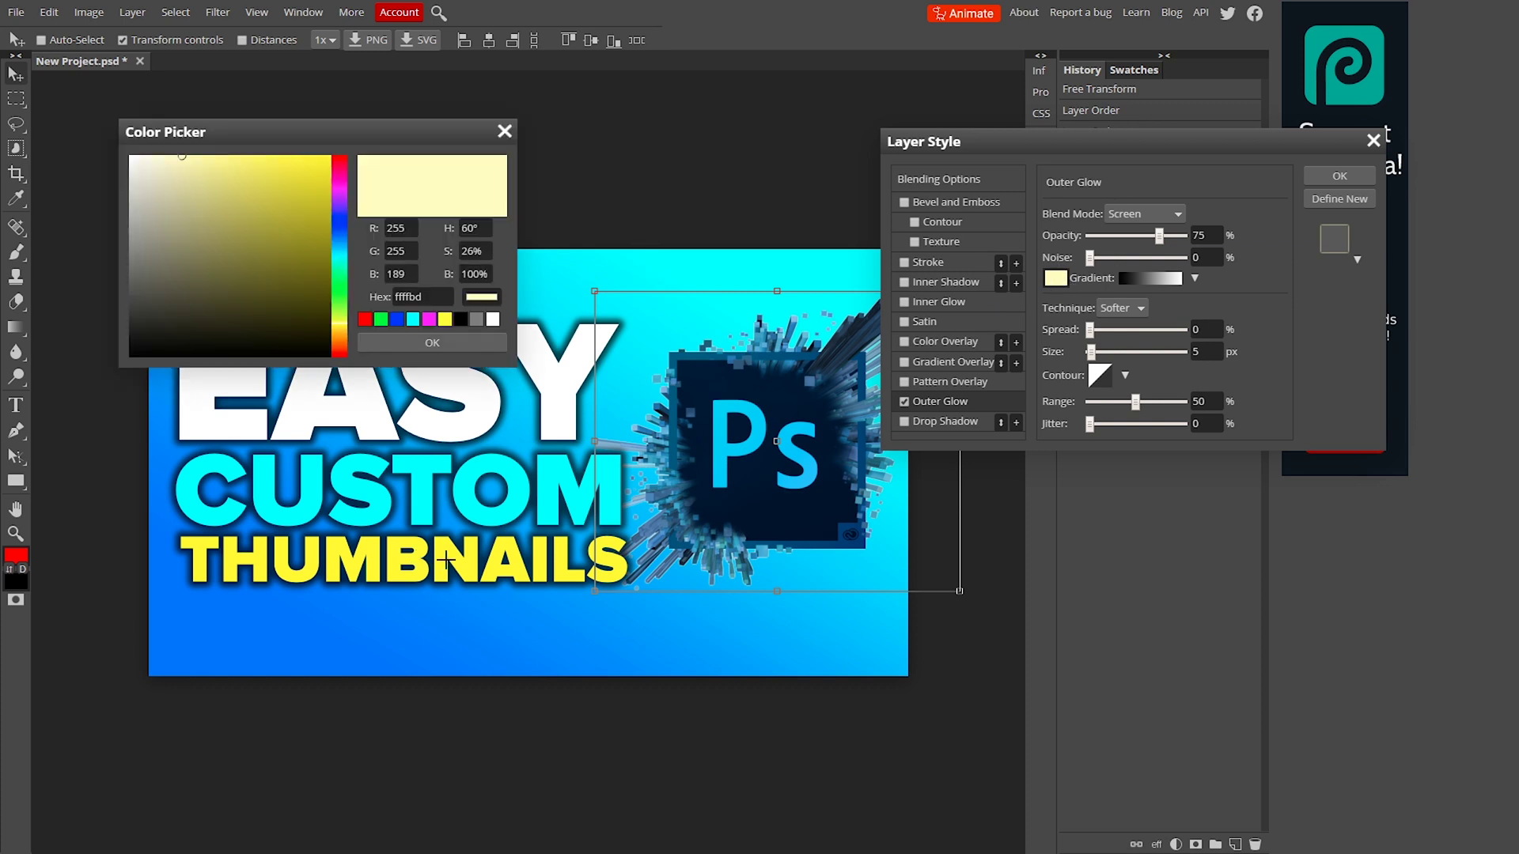
pyautogui.moveTo(295, 190); pyautogui.dragTo(331, 156)
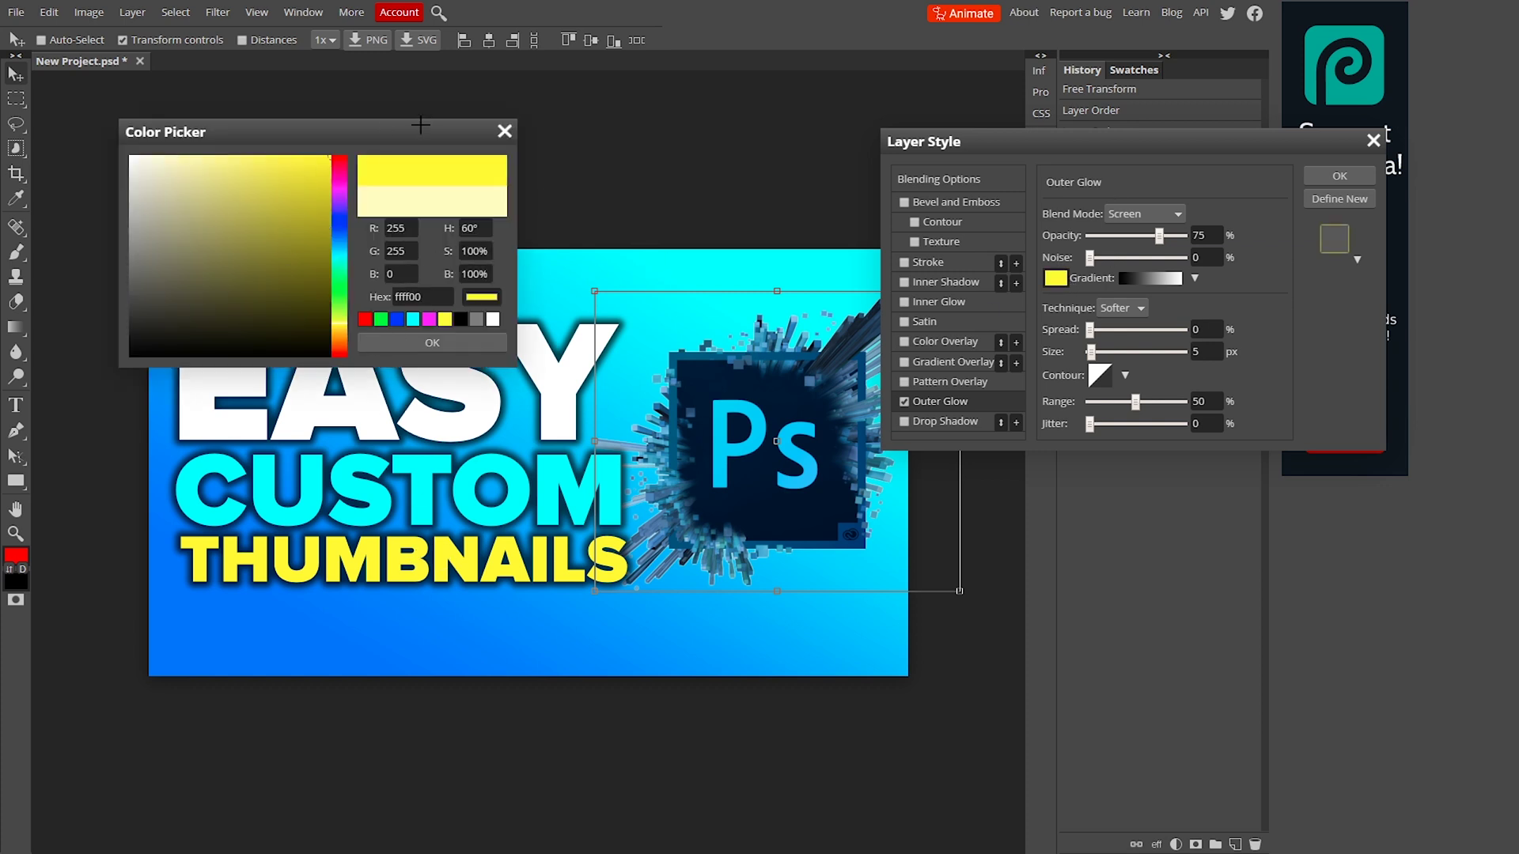
pyautogui.click(432, 343)
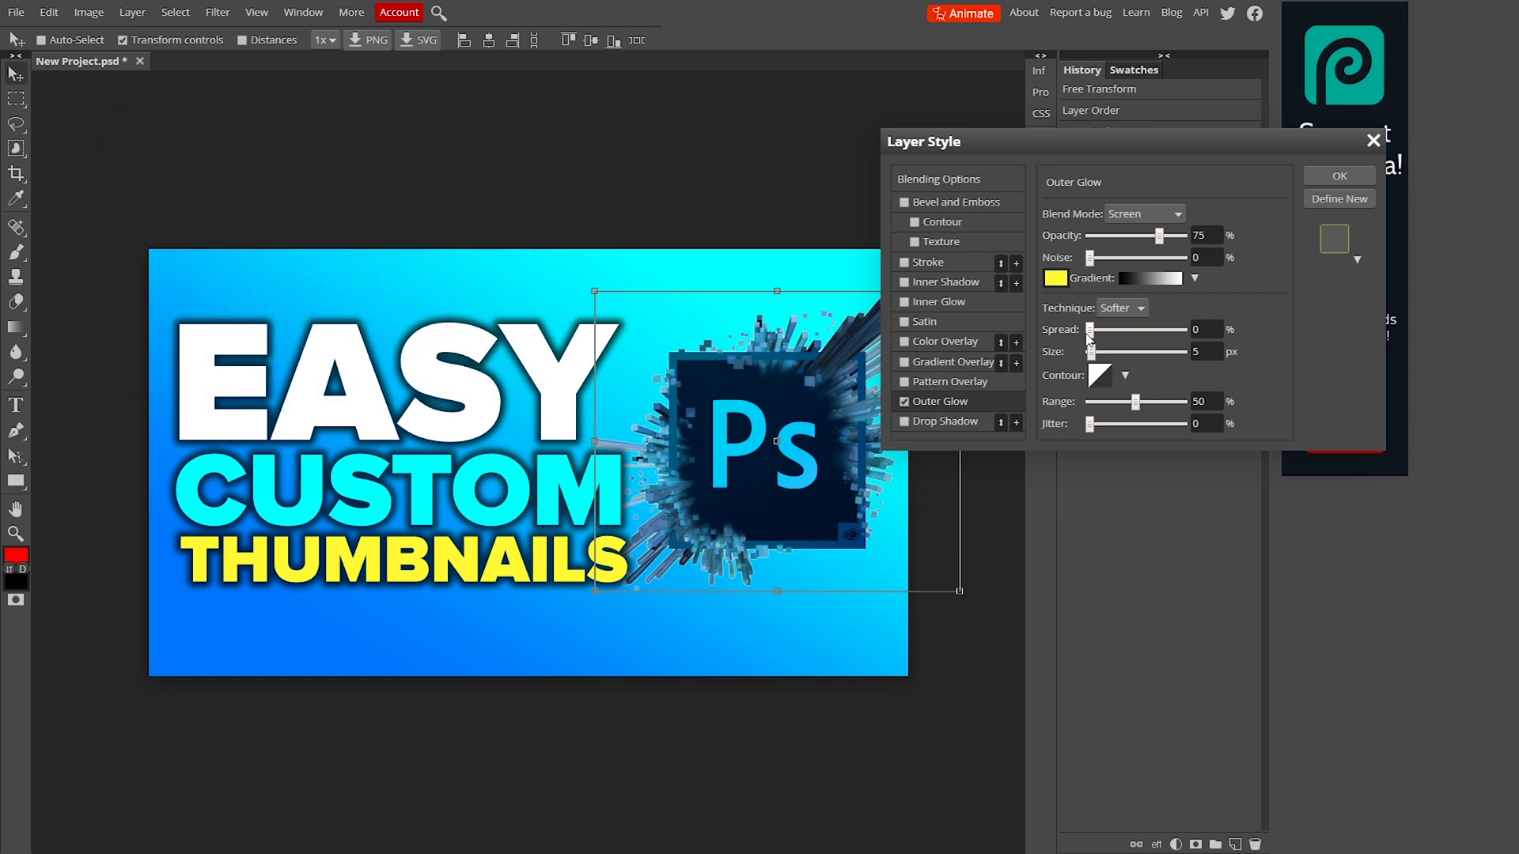
pyautogui.moveTo(1087, 336)
pyautogui.mouseDown()
pyautogui.moveTo(1141, 337)
pyautogui.moveTo(1107, 332)
pyautogui.moveTo(1100, 358)
pyautogui.moveTo(1138, 357)
pyautogui.moveTo(1096, 344)
pyautogui.moveTo(1171, 332)
pyautogui.moveTo(1105, 329)
pyautogui.mouseUp()
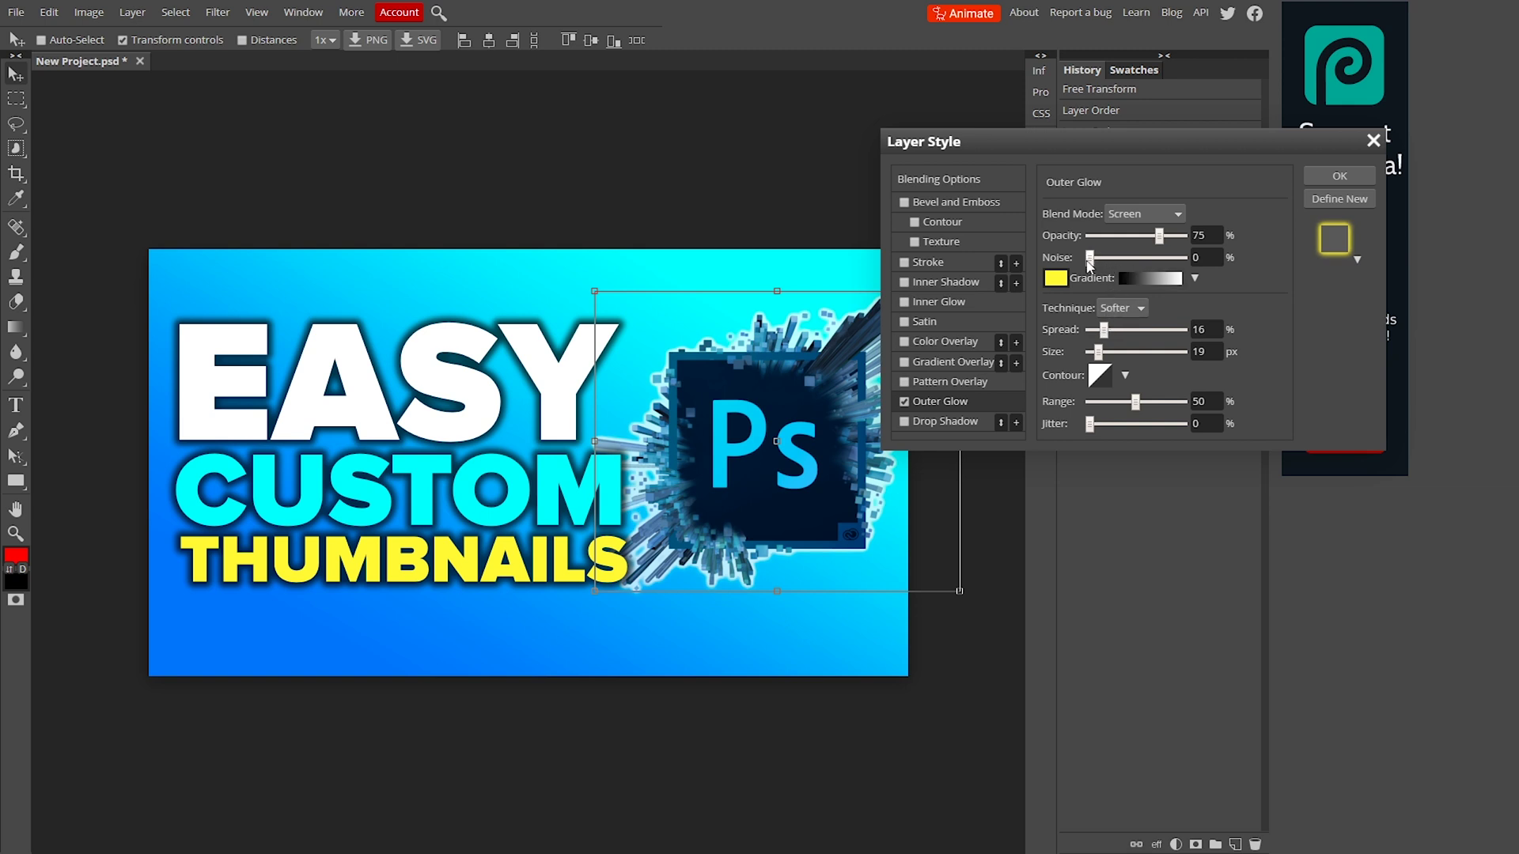
# Compare the Normal, Dissolve and Lighten blend modes for the logo's outer glow and settle on Normal
pyautogui.click(1122, 215)
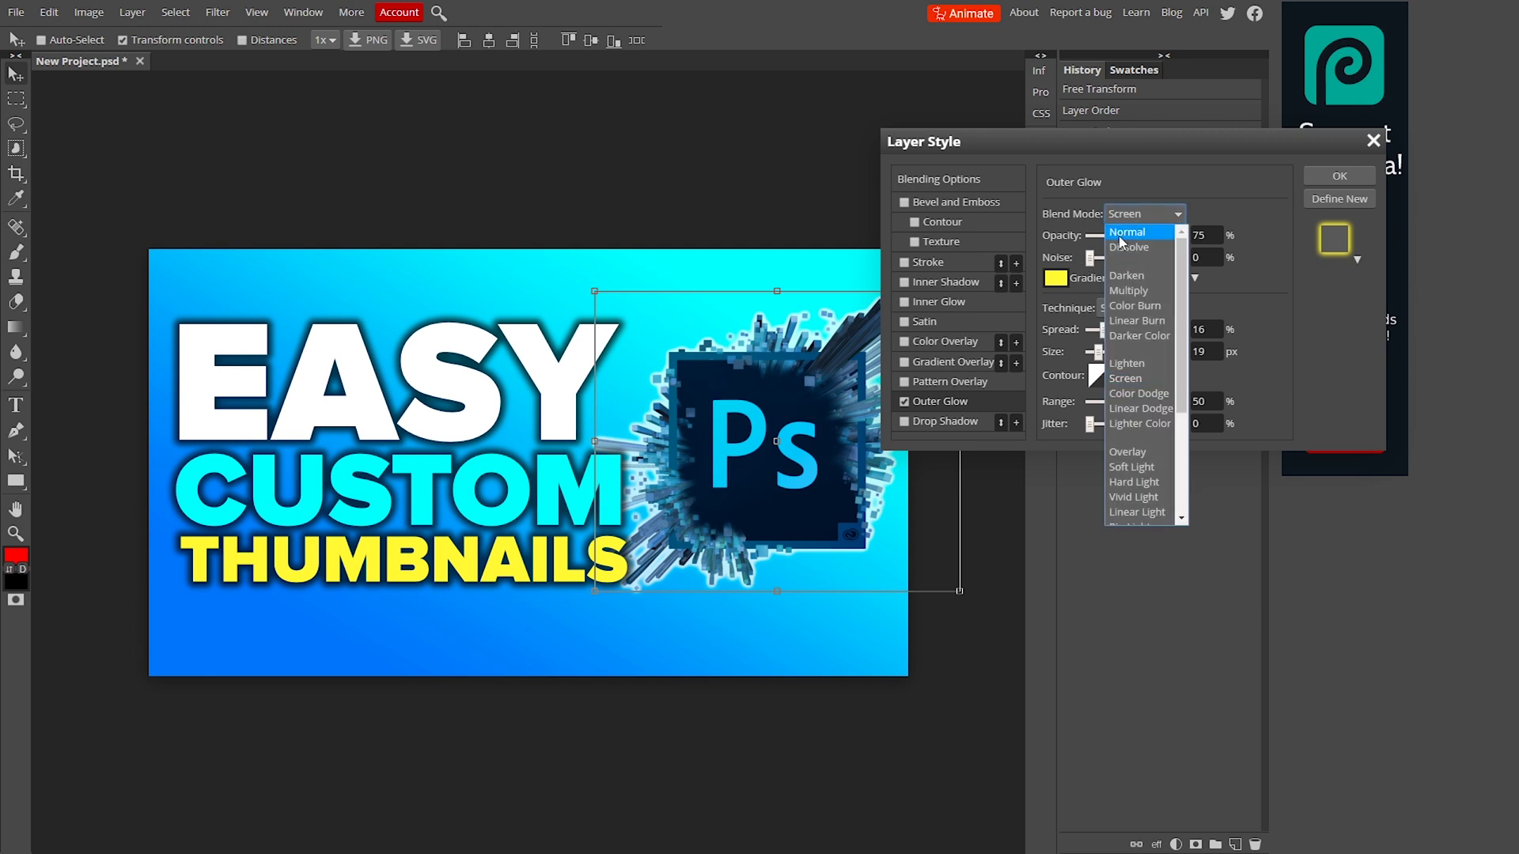
pyautogui.click(1123, 231)
pyautogui.click(1129, 215)
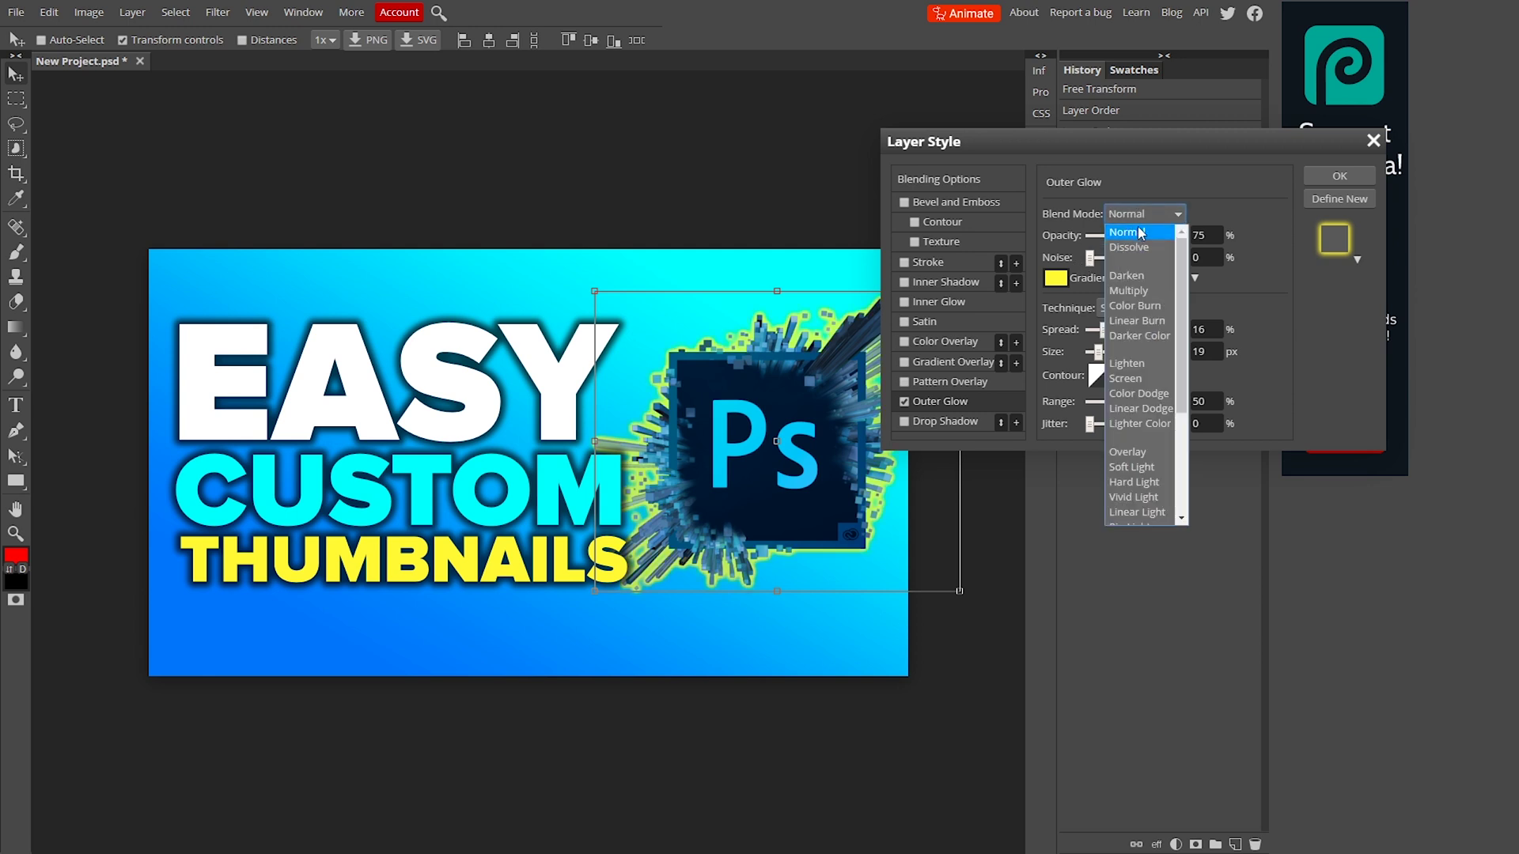
pyautogui.click(1128, 247)
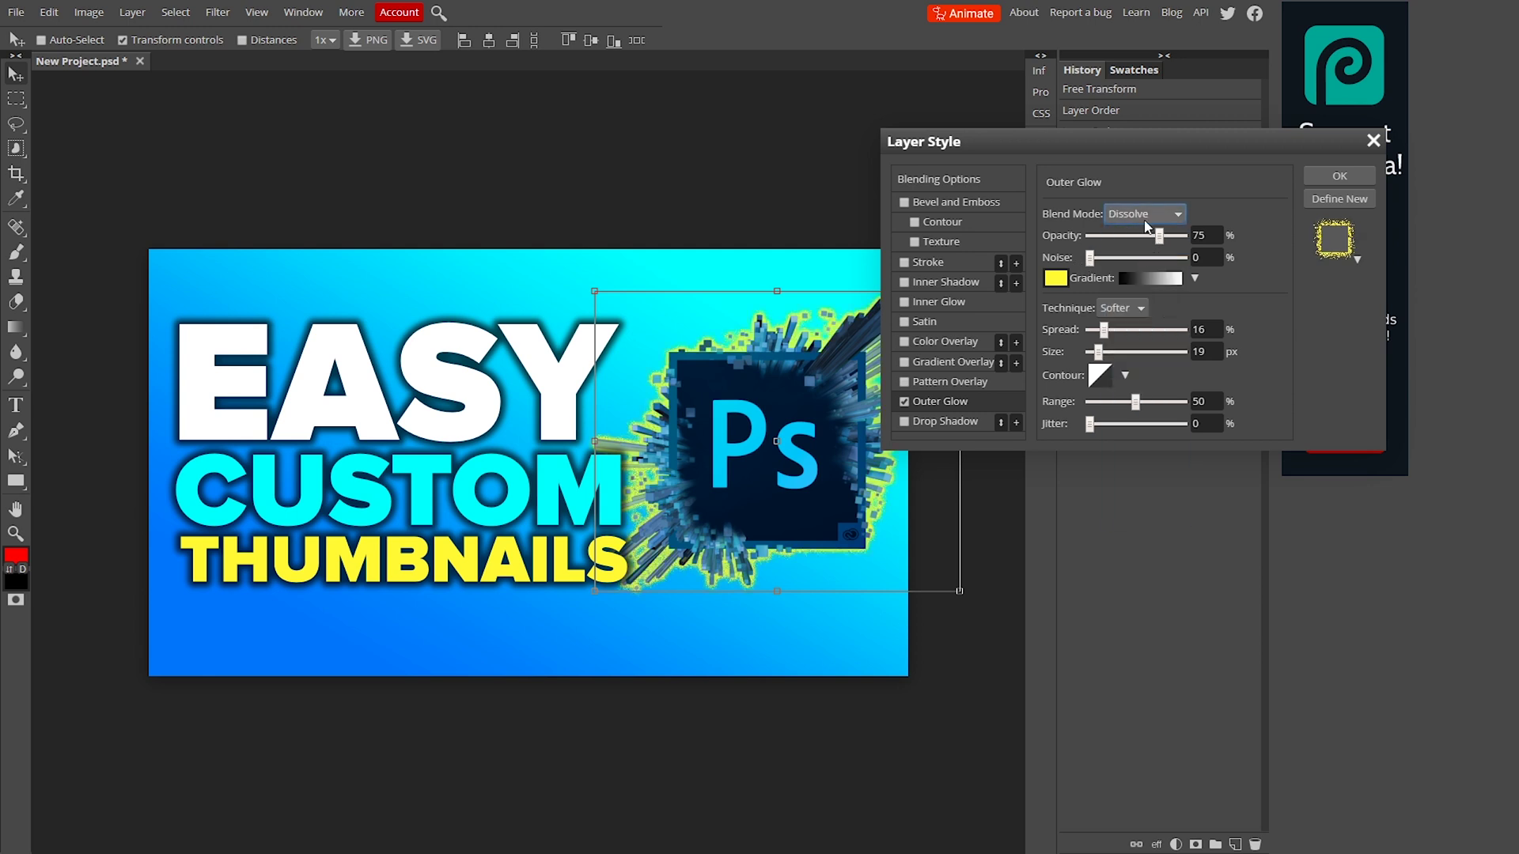
pyautogui.click(1135, 214)
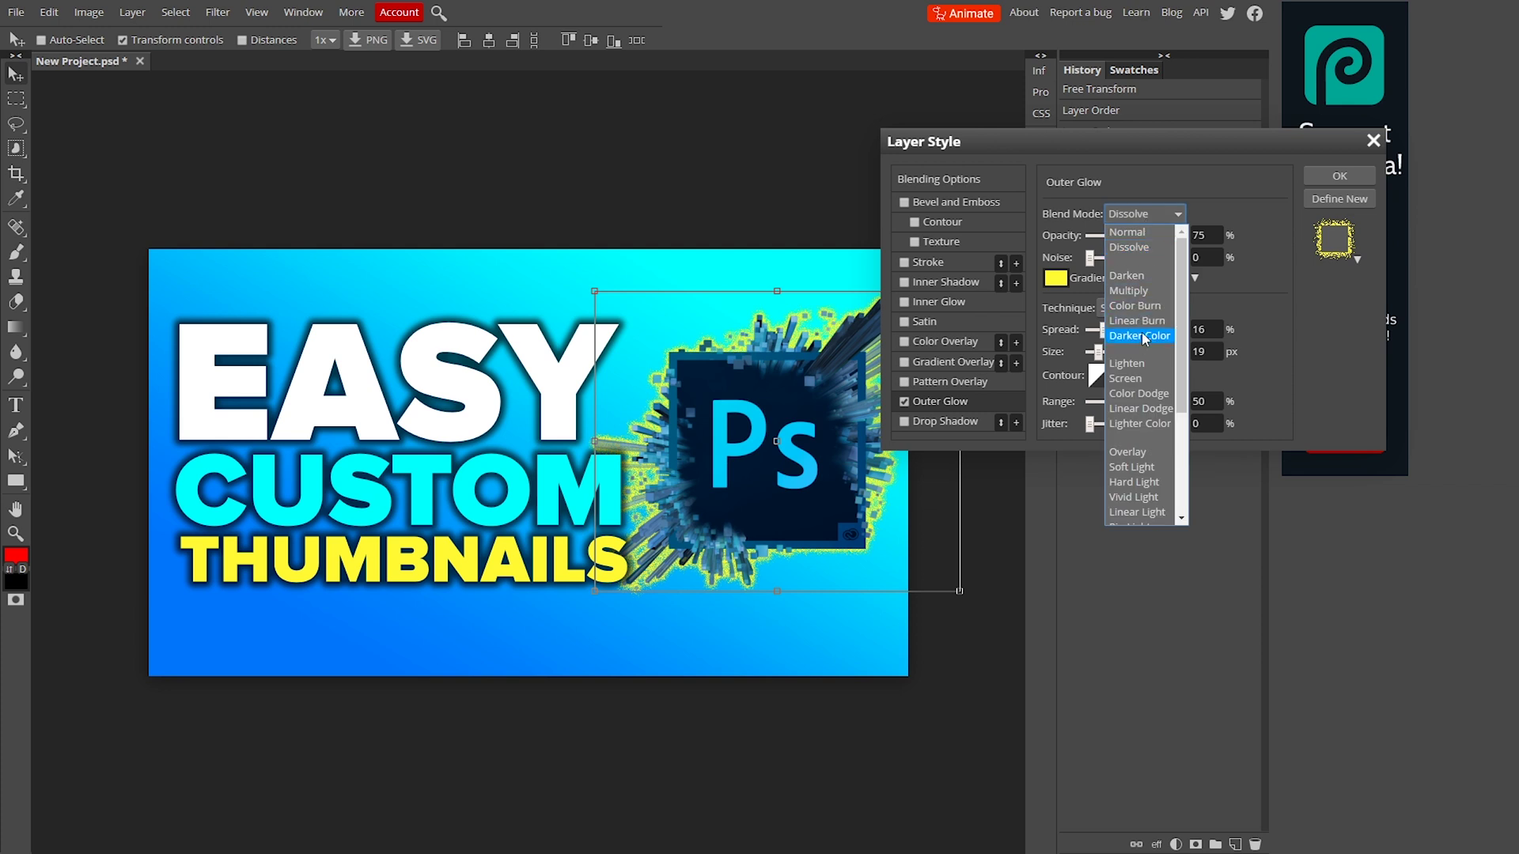
pyautogui.click(1126, 363)
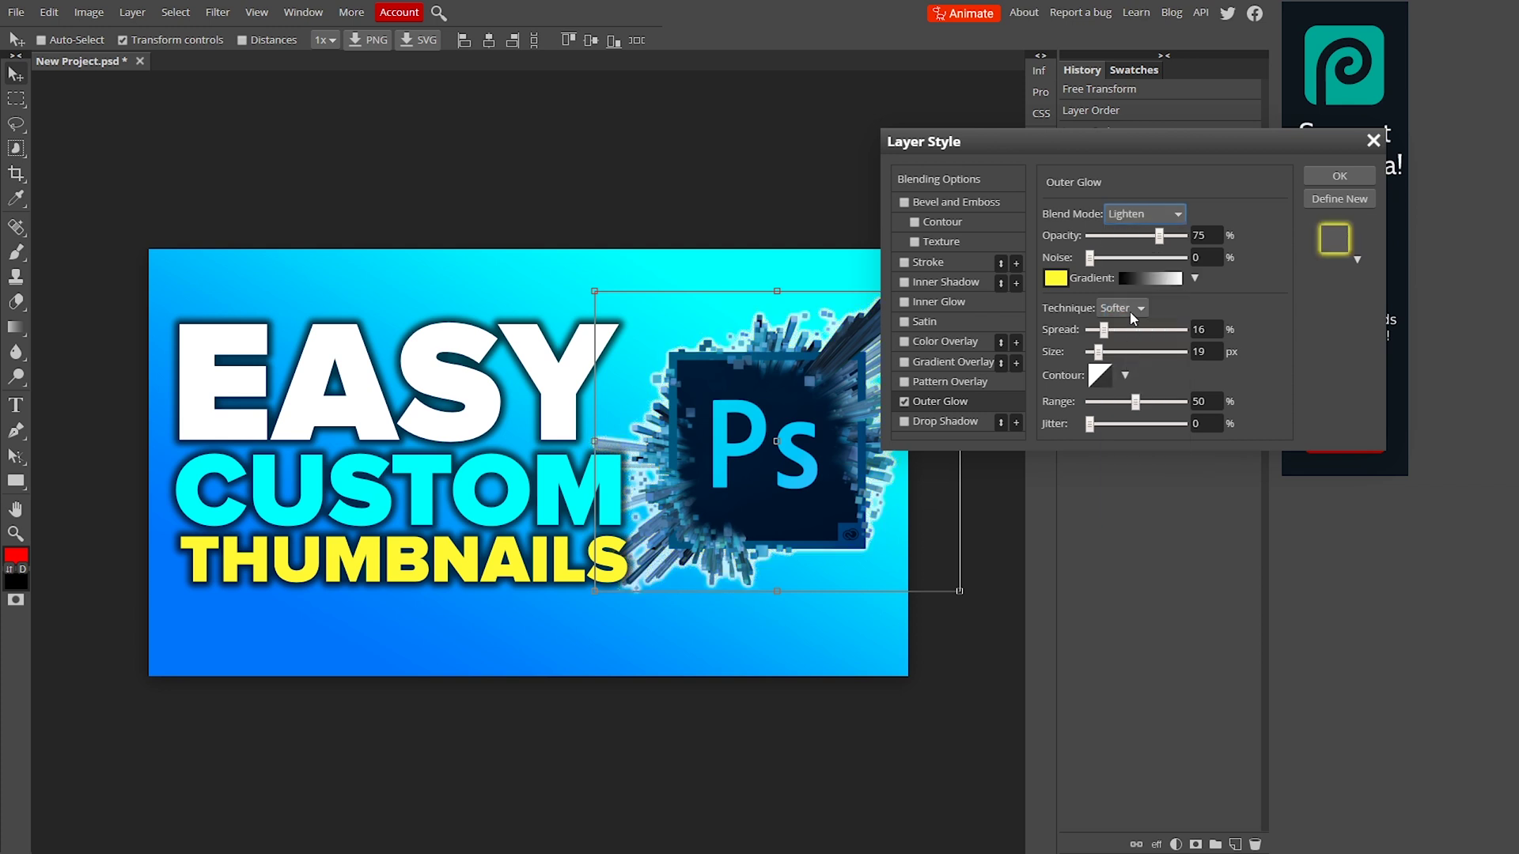
pyautogui.click(1160, 209)
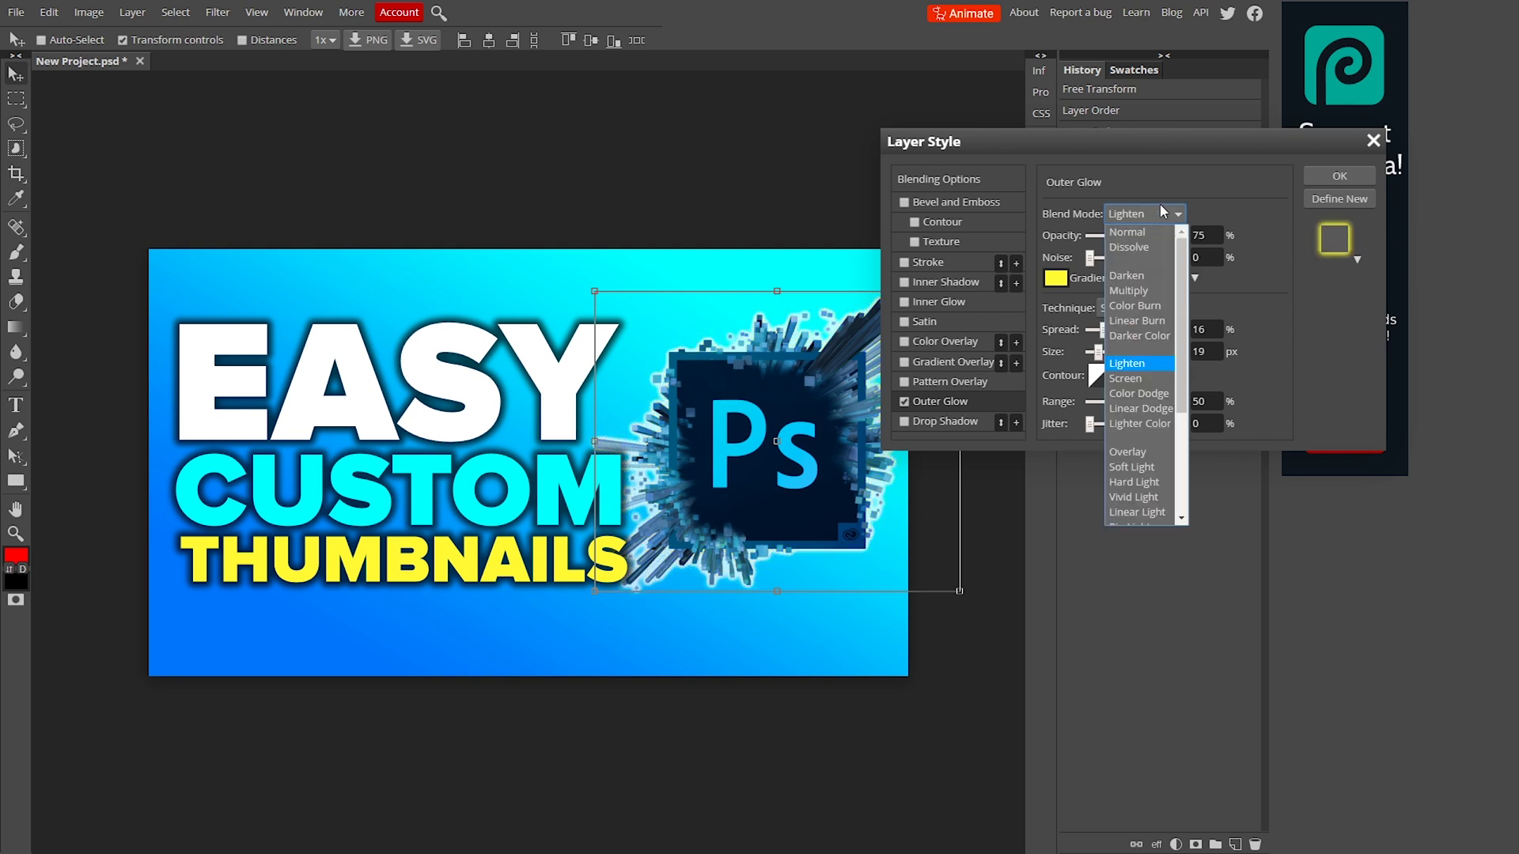
pyautogui.click(1135, 451)
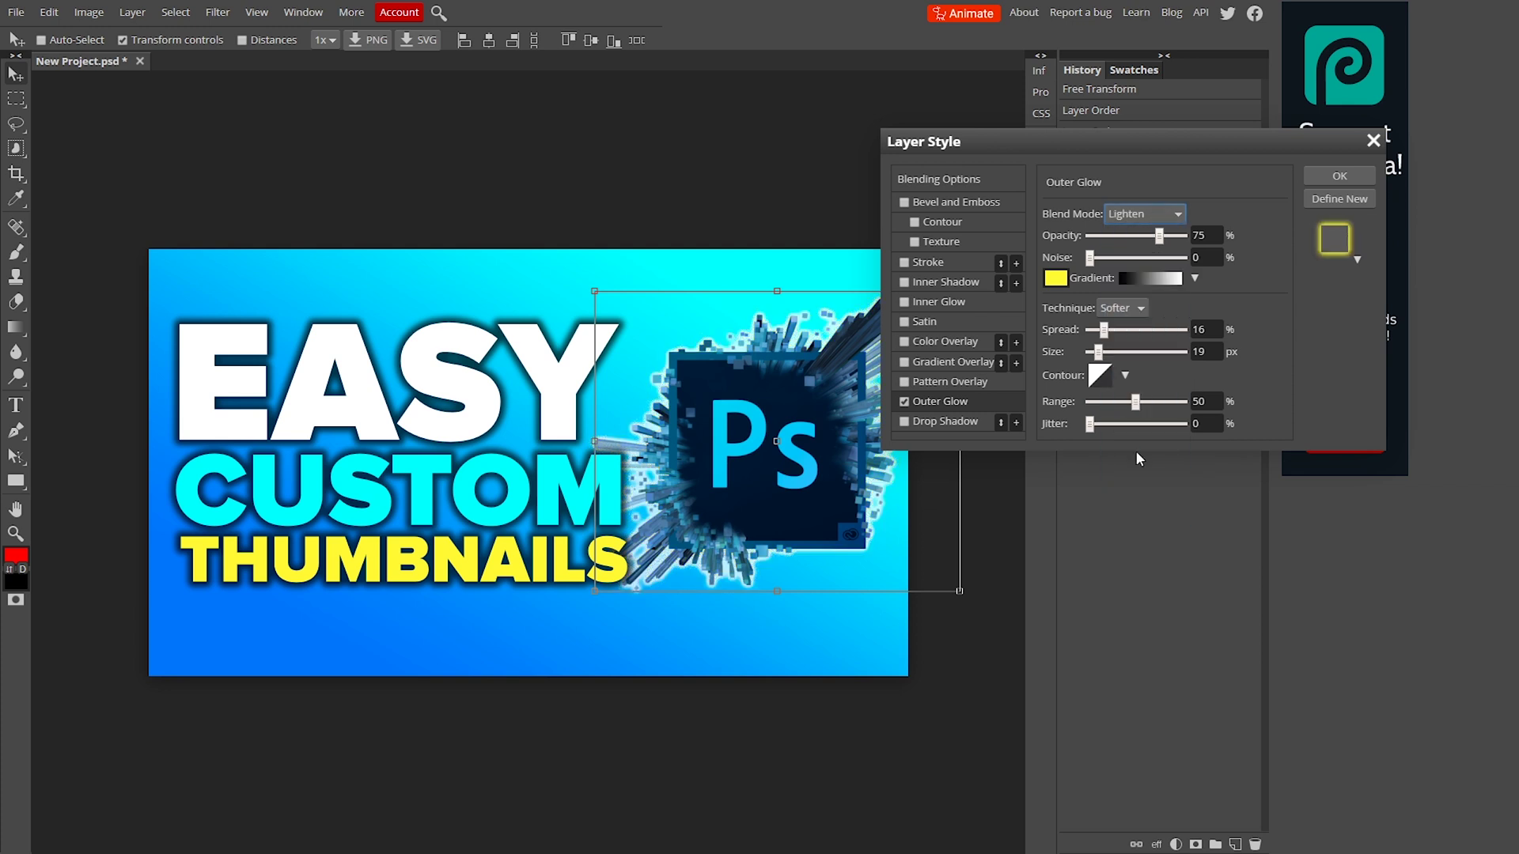
pyautogui.click(1164, 213)
pyautogui.click(1123, 230)
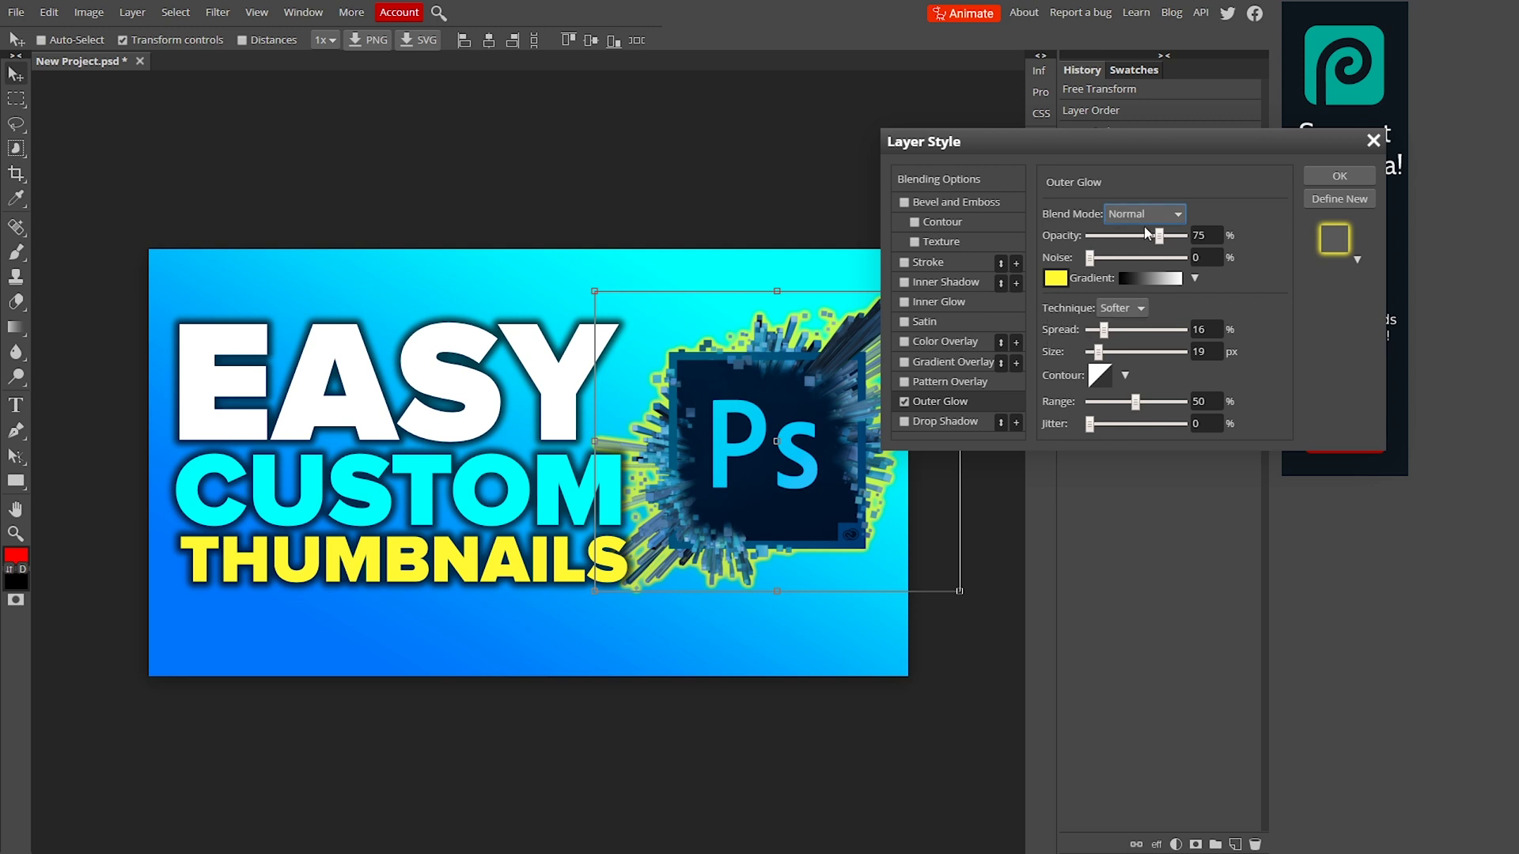
# Recolor the outer glow with the cyan of the CUSTOM text (00fffd) at 100% opacity and apply the layer style
pyautogui.moveTo(1158, 236); pyautogui.dragTo(1123, 240)
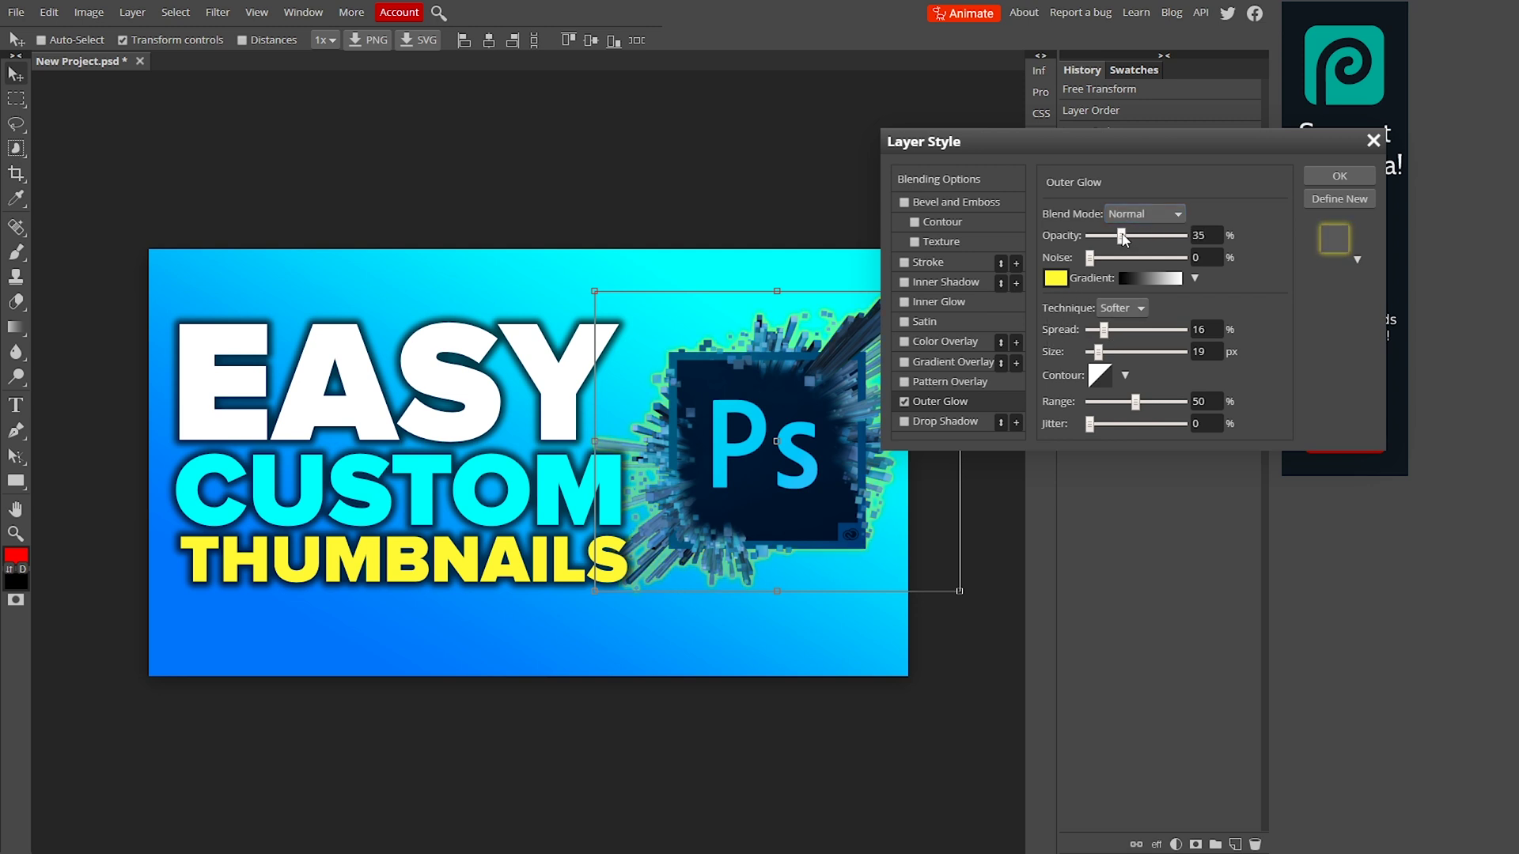
pyautogui.click(1056, 278)
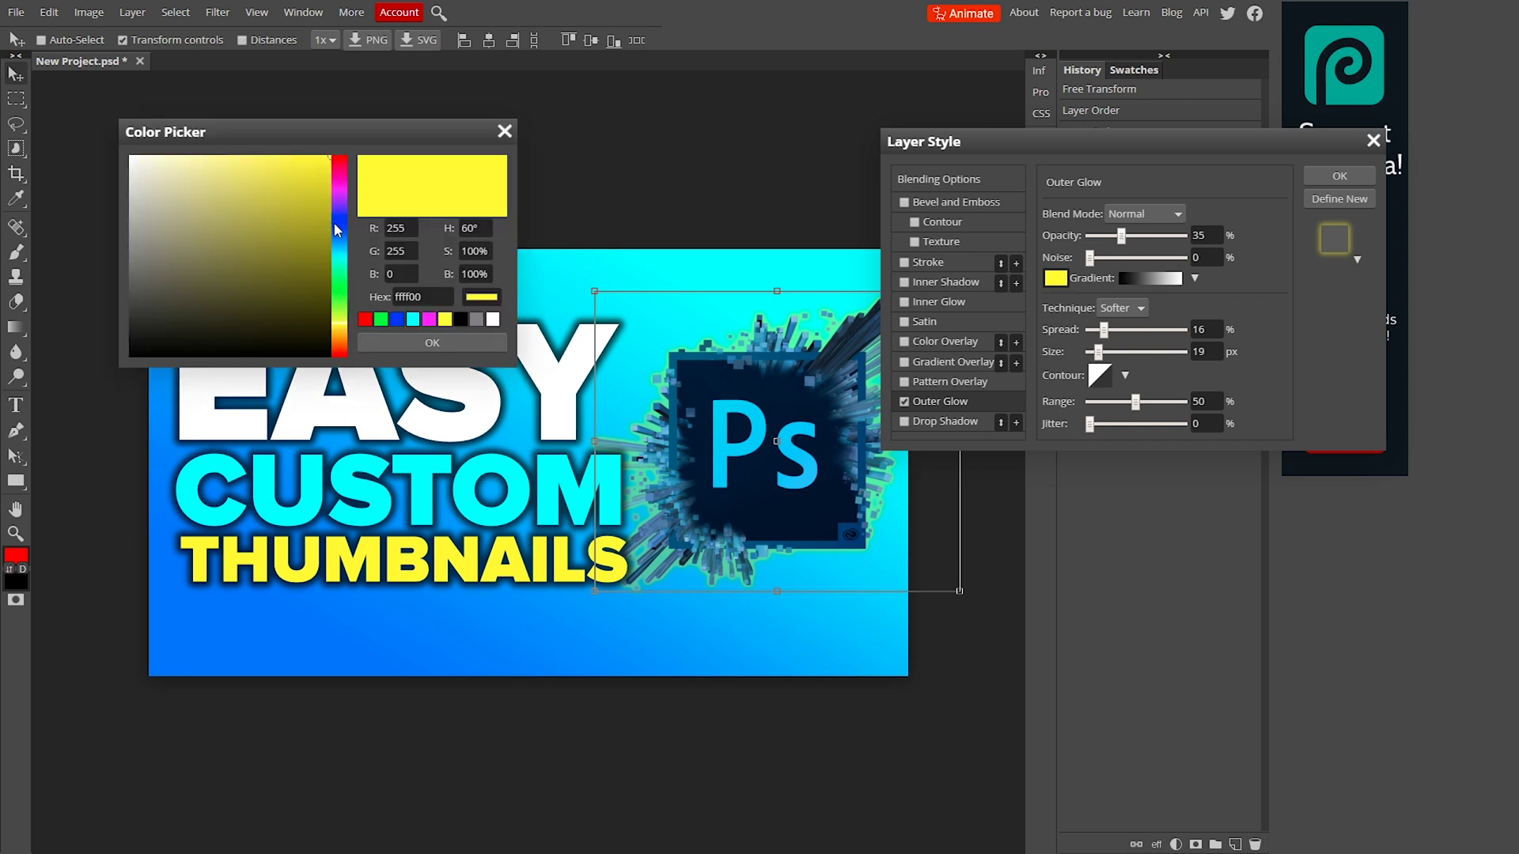
pyautogui.moveTo(343, 237); pyautogui.dragTo(342, 354)
pyautogui.moveTo(350, 237); pyautogui.dragTo(344, 198)
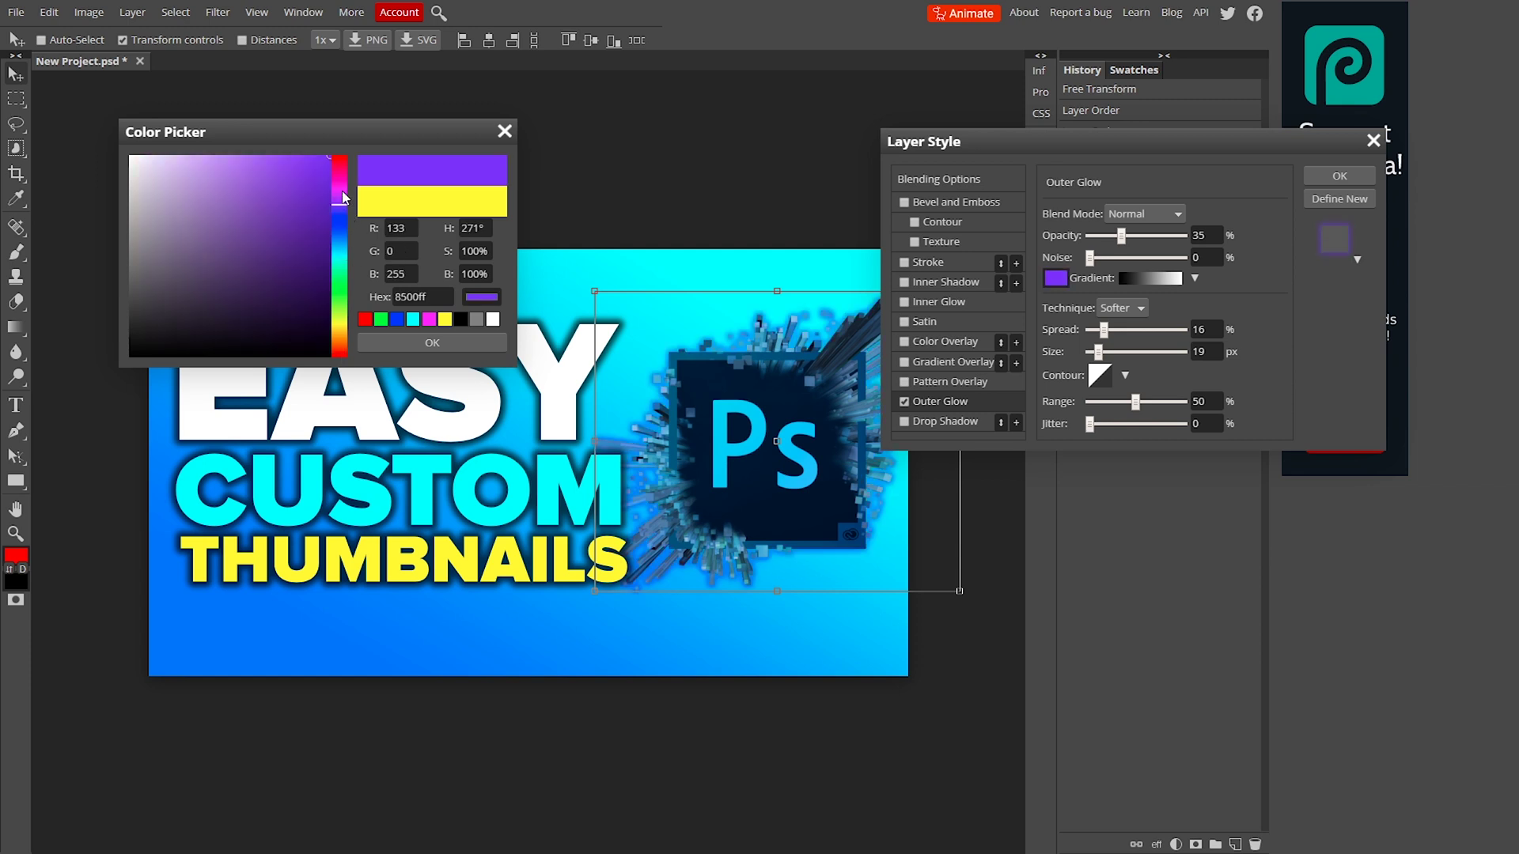
pyautogui.click(517, 507)
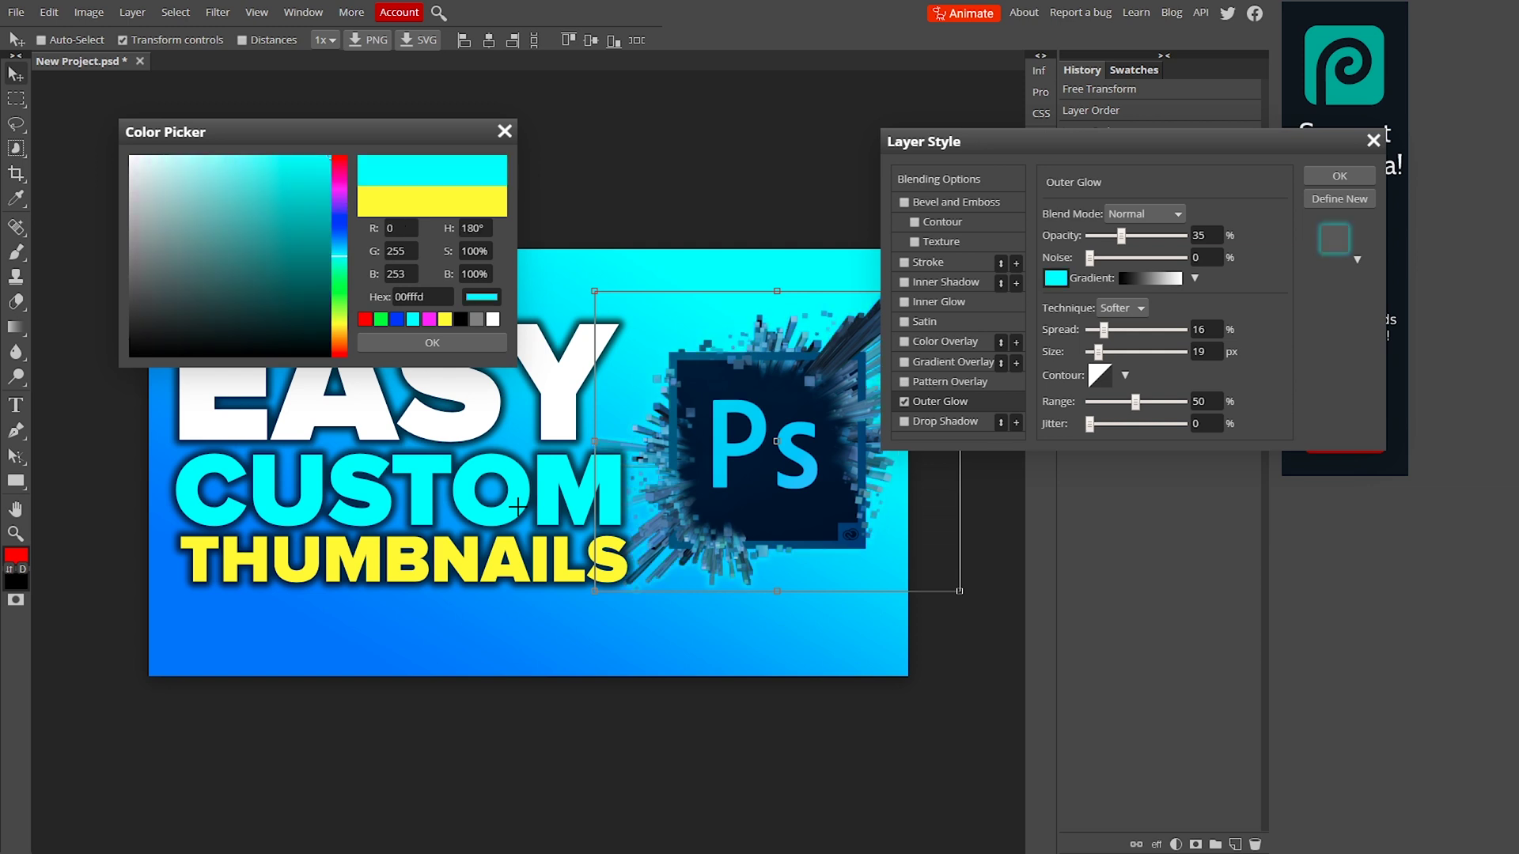
pyautogui.click(432, 344)
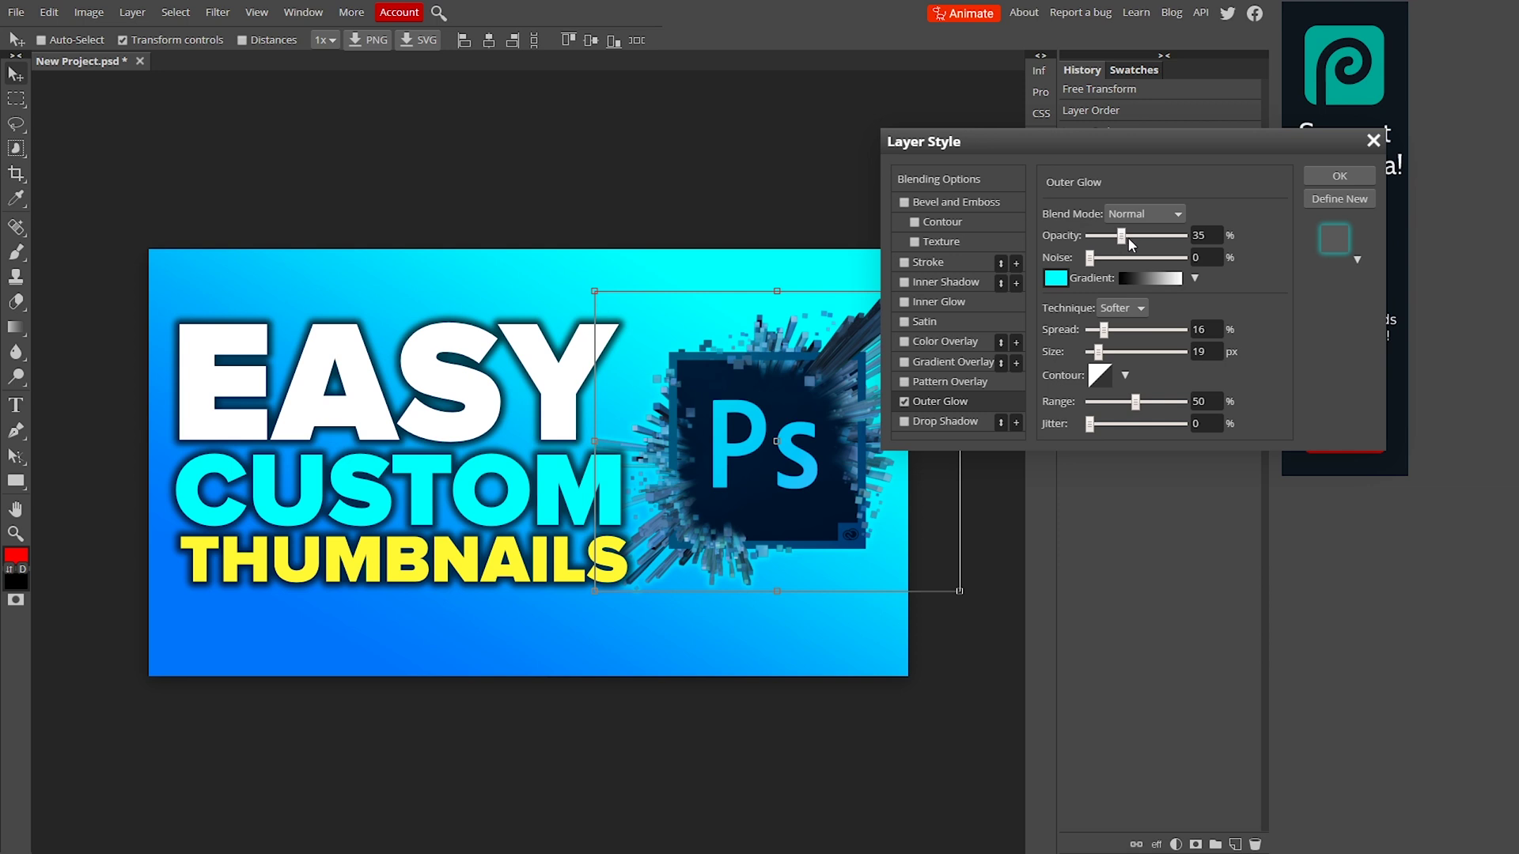
pyautogui.moveTo(1128, 239); pyautogui.dragTo(1193, 240)
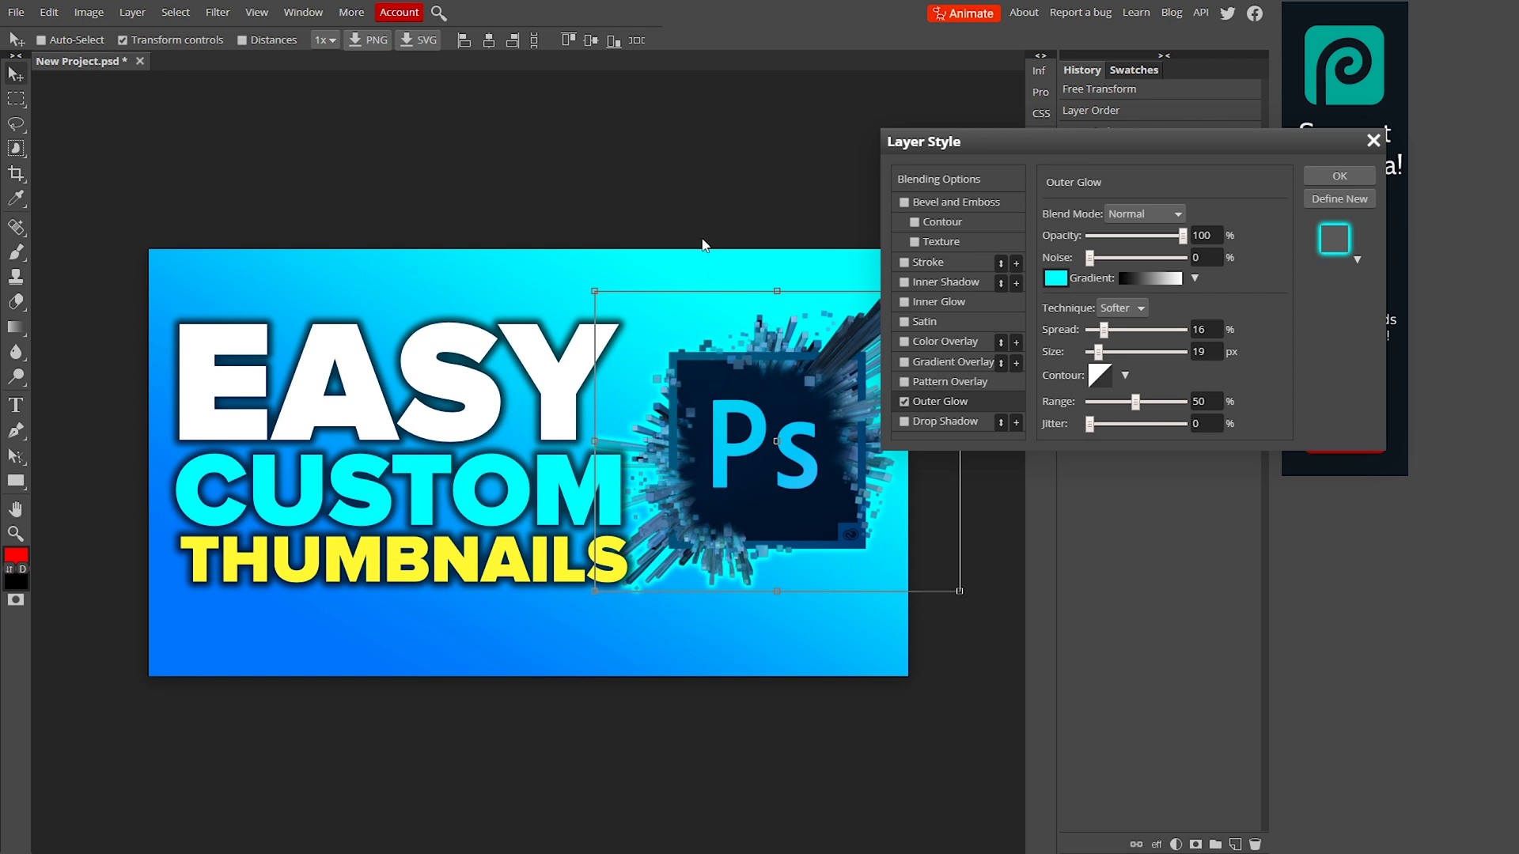
pyautogui.click(1339, 176)
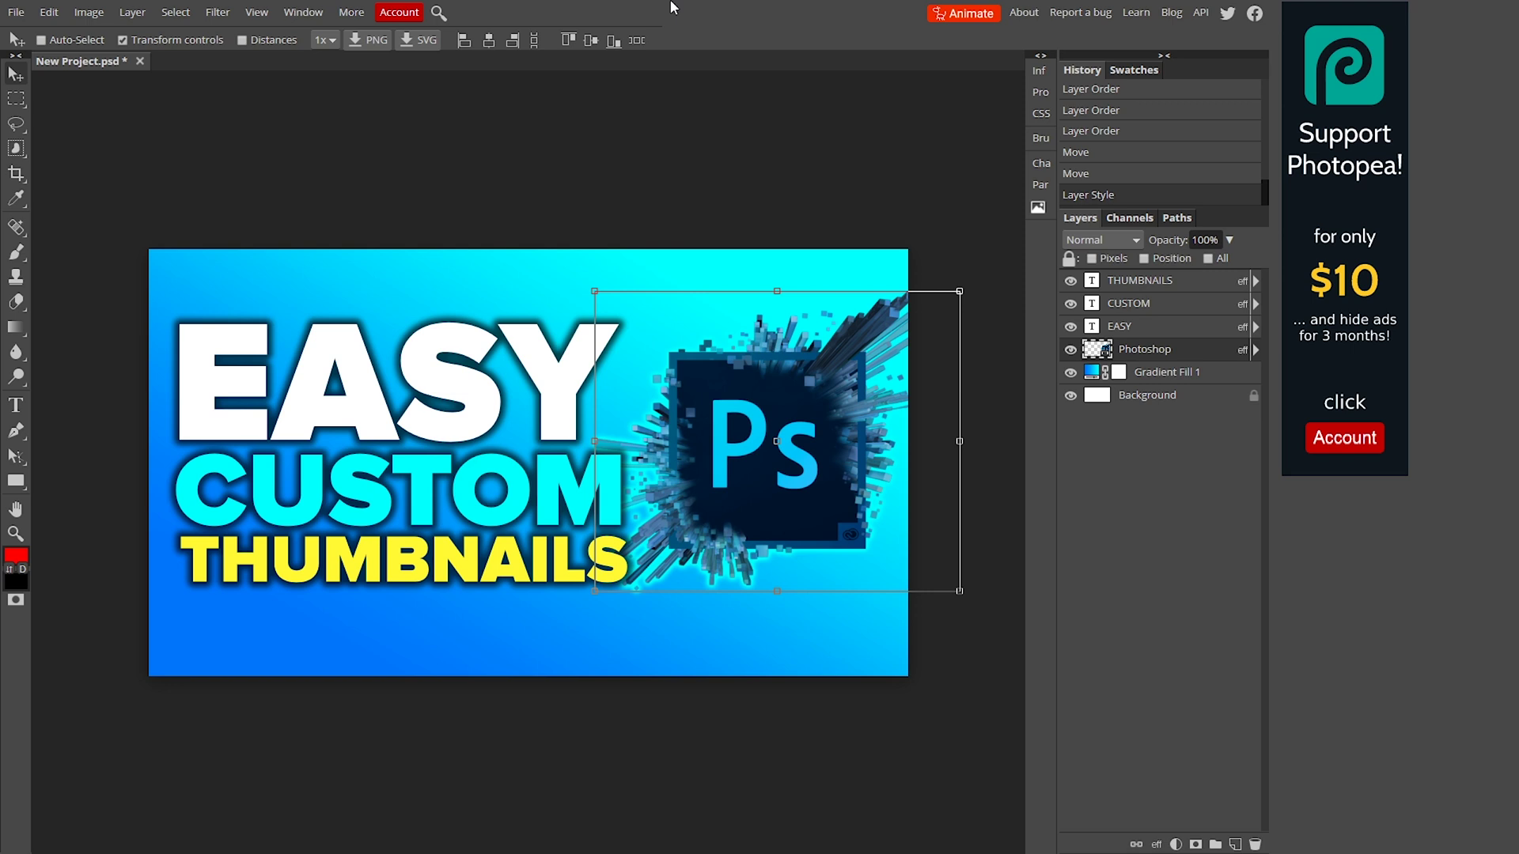
# Export the thumbnail as a 1920 × 1080 PNG at 100% quality named New Project.png in Downloads, and view it maximized in Photos
pyautogui.click(16, 12)
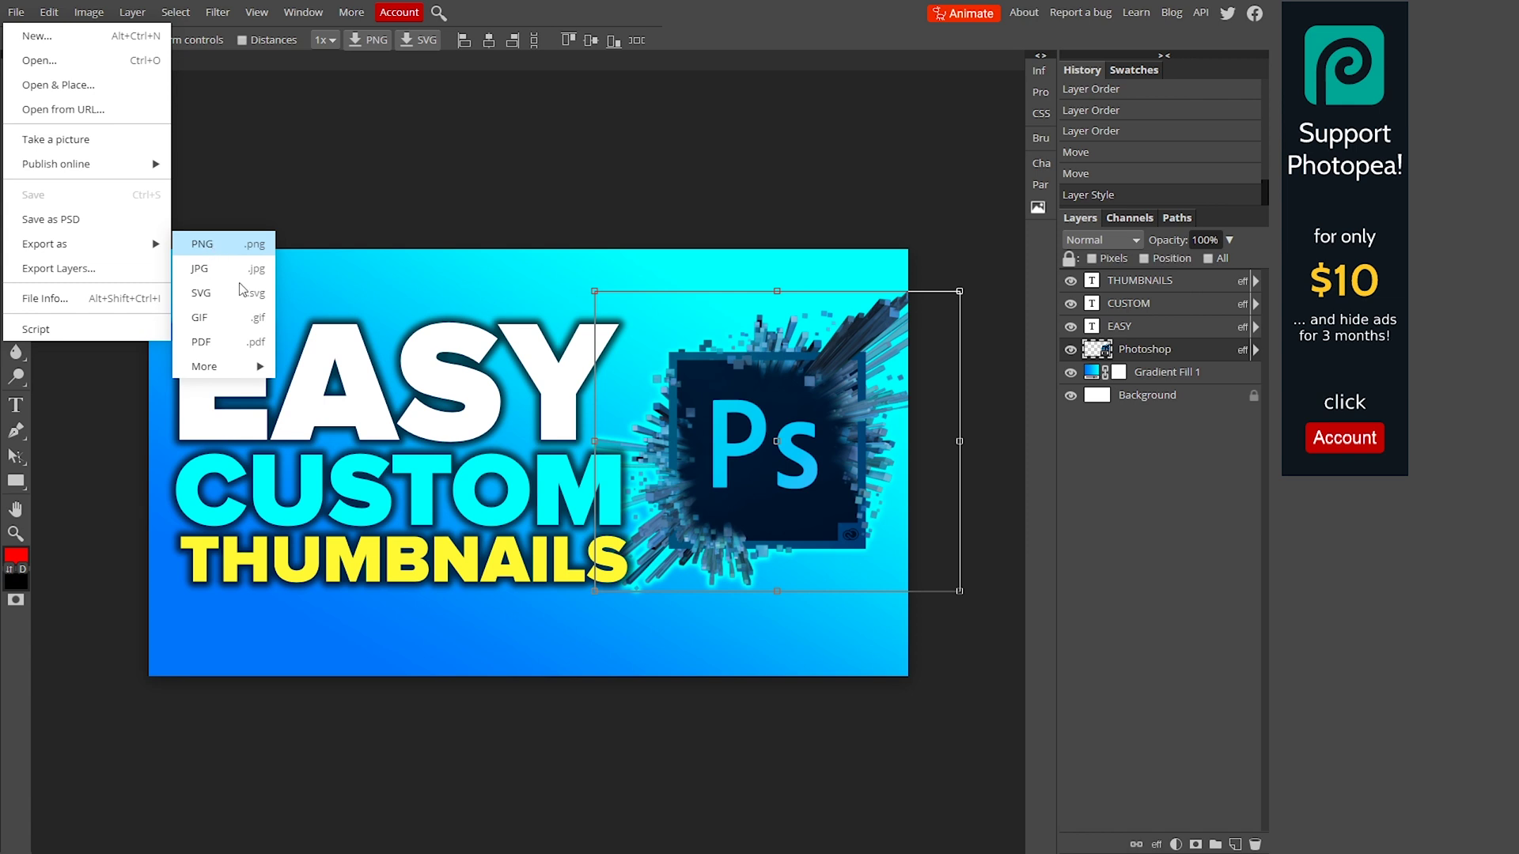
pyautogui.click(216, 244)
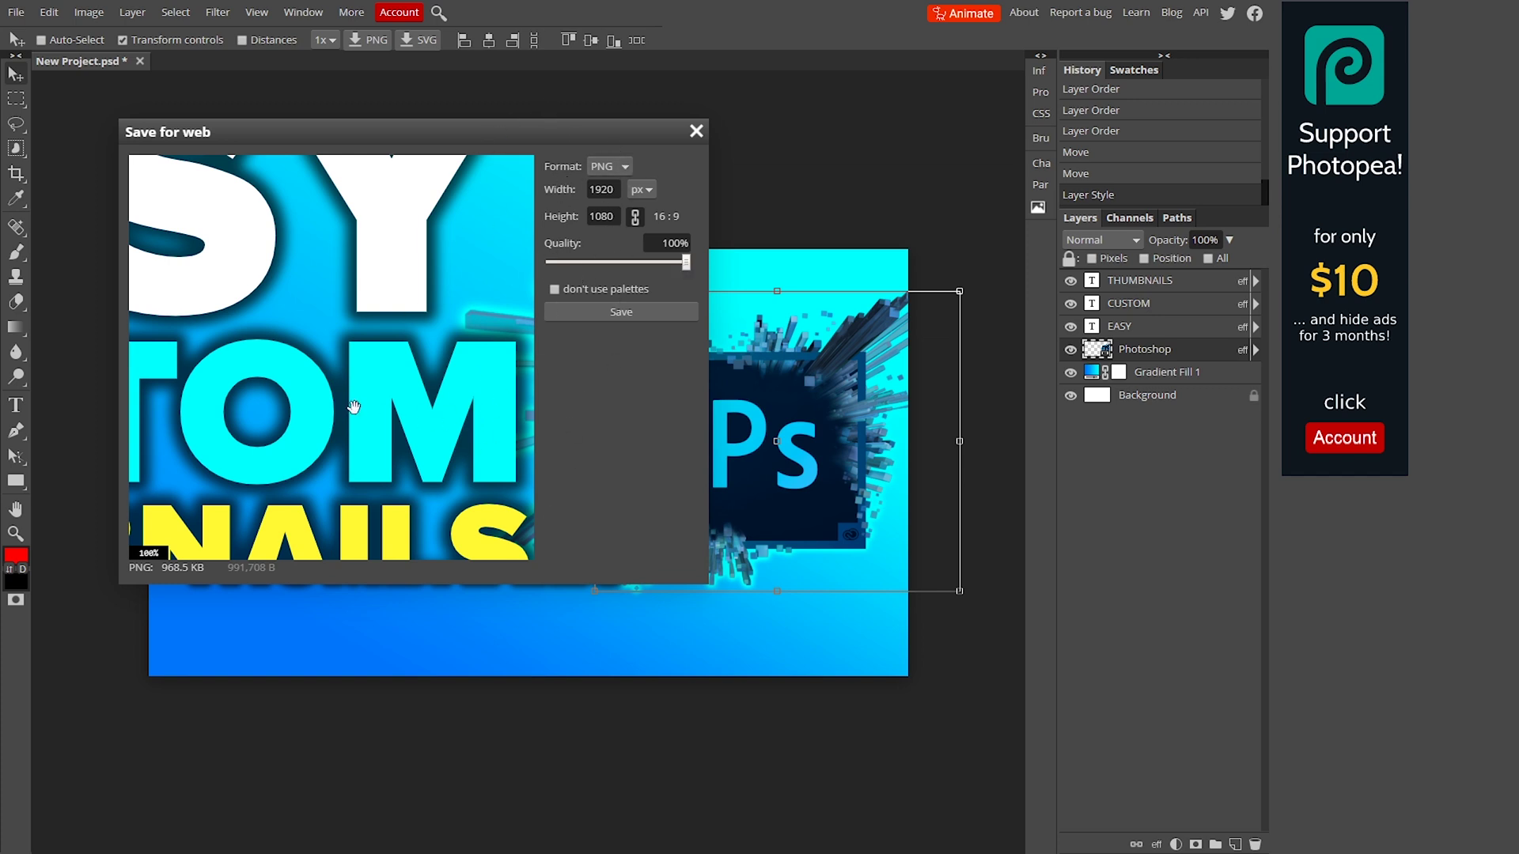
pyautogui.moveTo(353, 407); pyautogui.dragTo(116, 376)
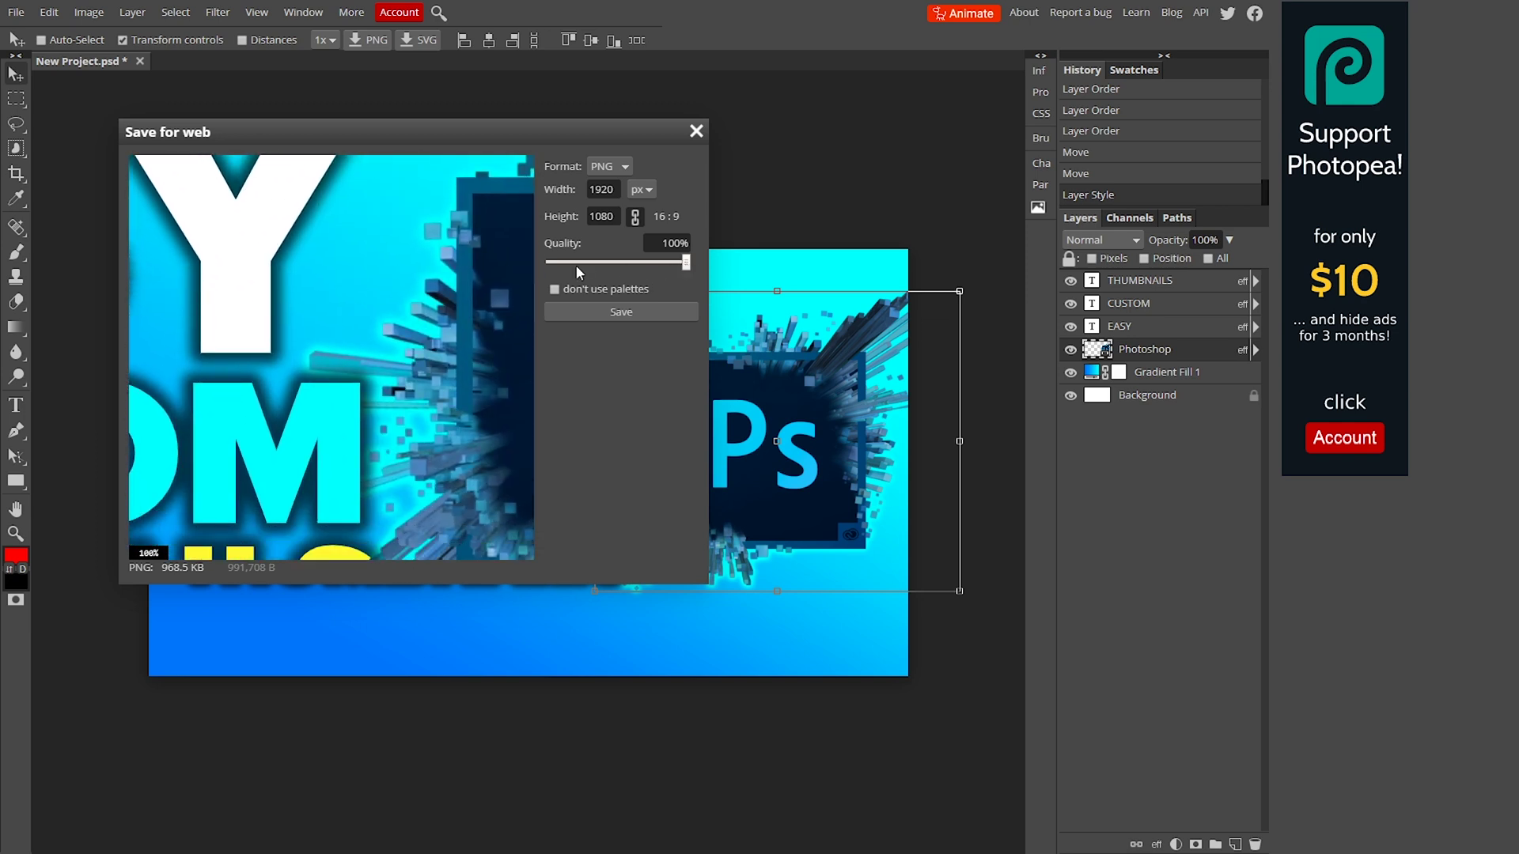
pyautogui.moveTo(686, 262); pyautogui.dragTo(684, 262)
pyautogui.scroll(1, 655, 240)
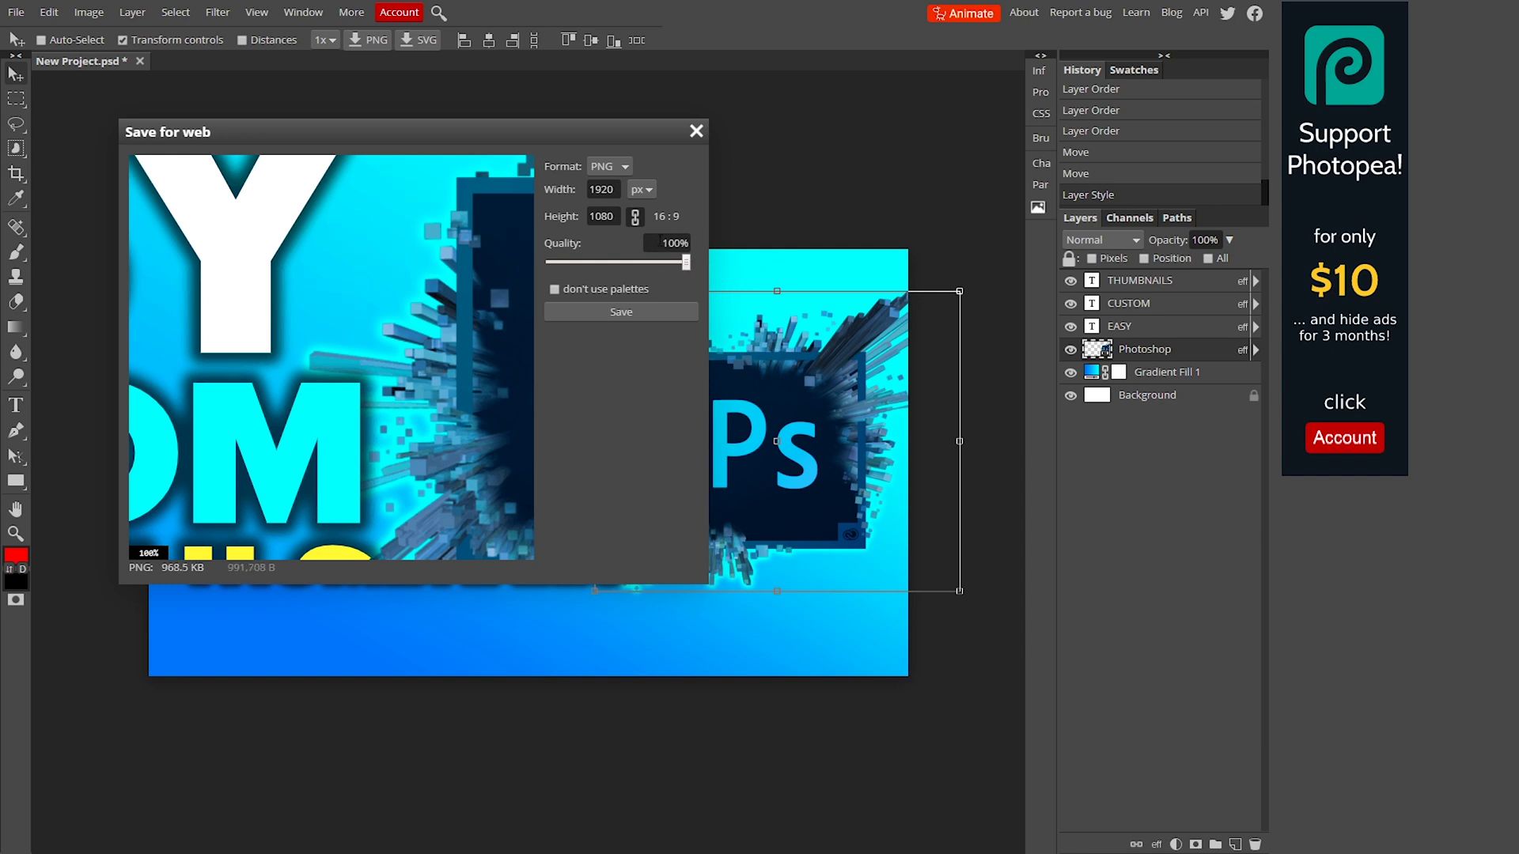
pyautogui.click(600, 312)
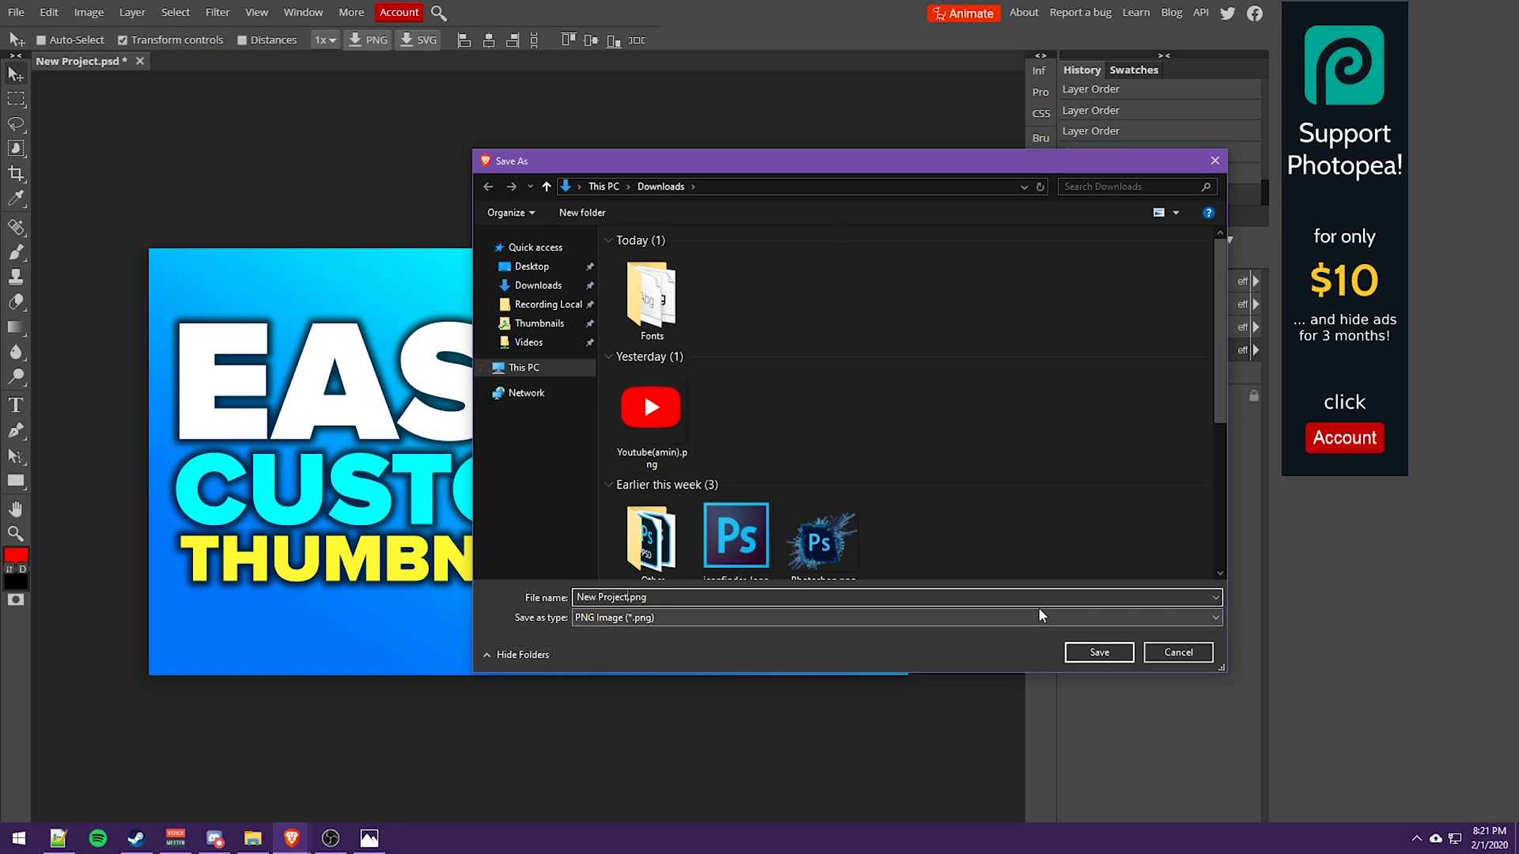
pyautogui.click(1124, 653)
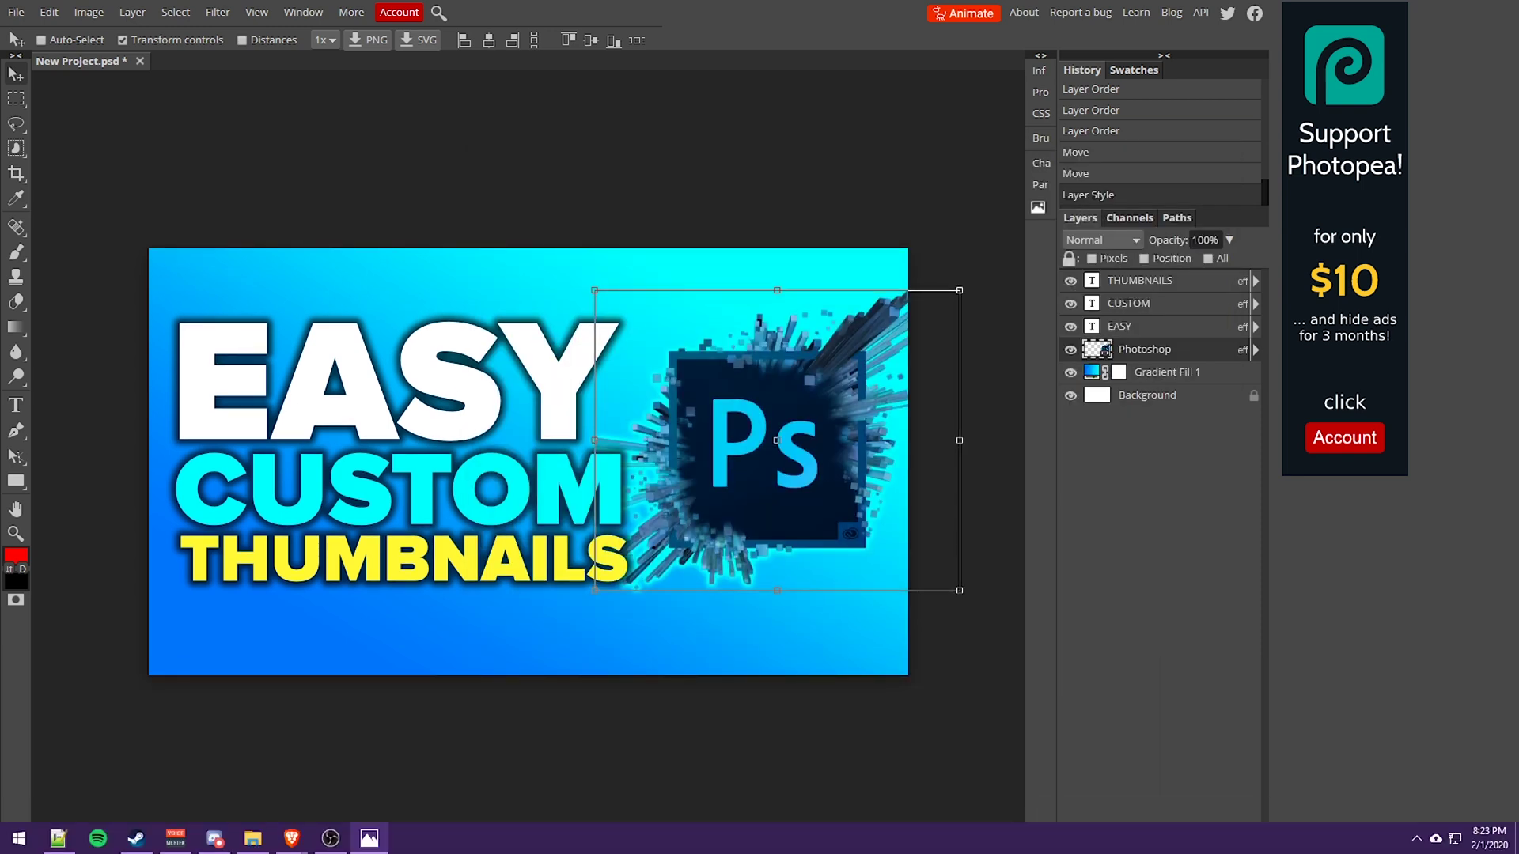
pyautogui.moveTo(990, 252); pyautogui.dragTo(783, 7)
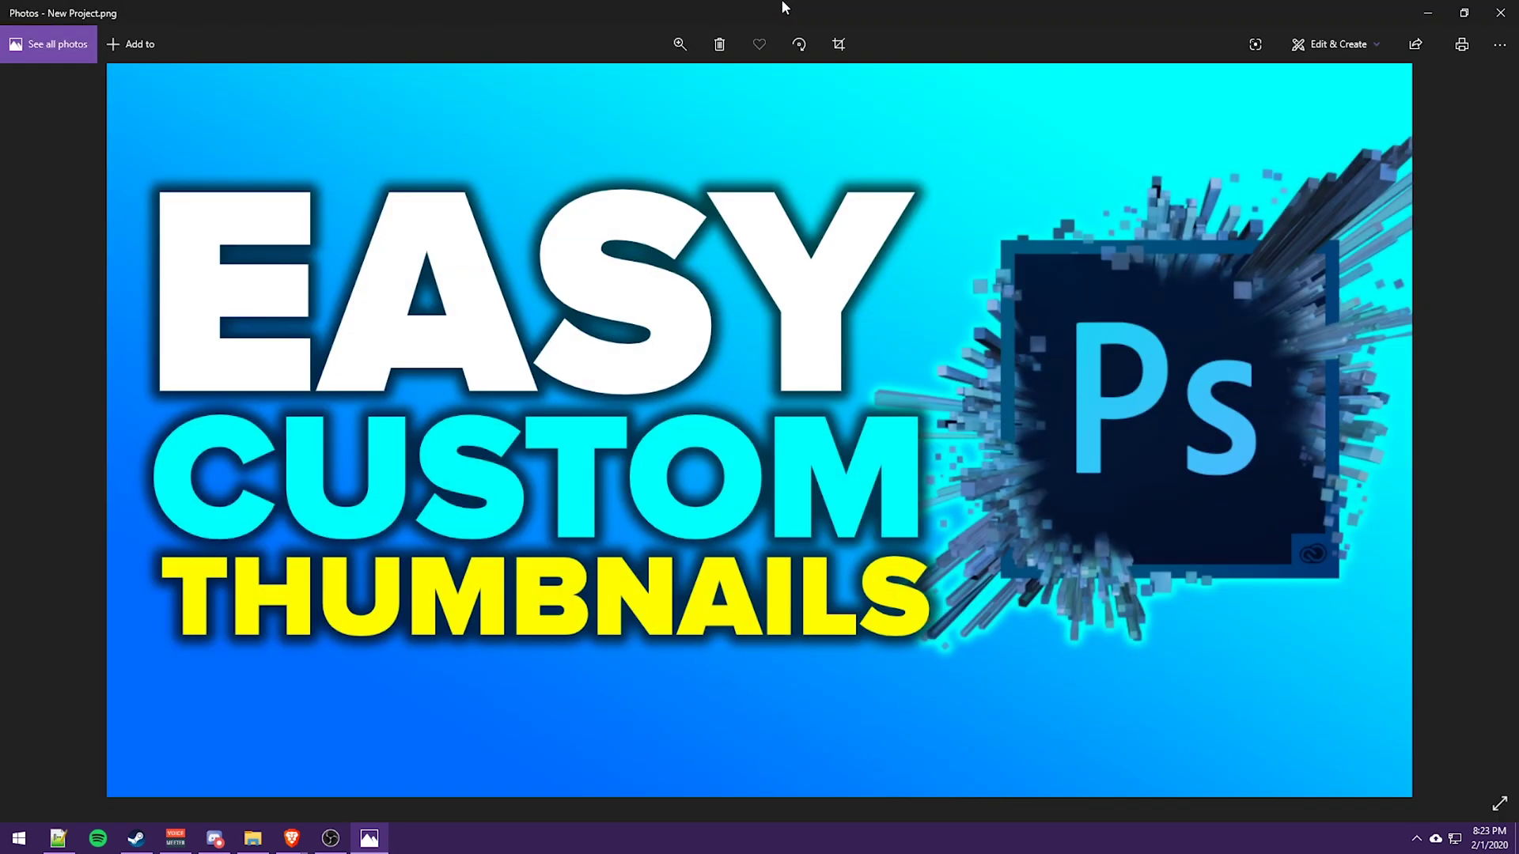